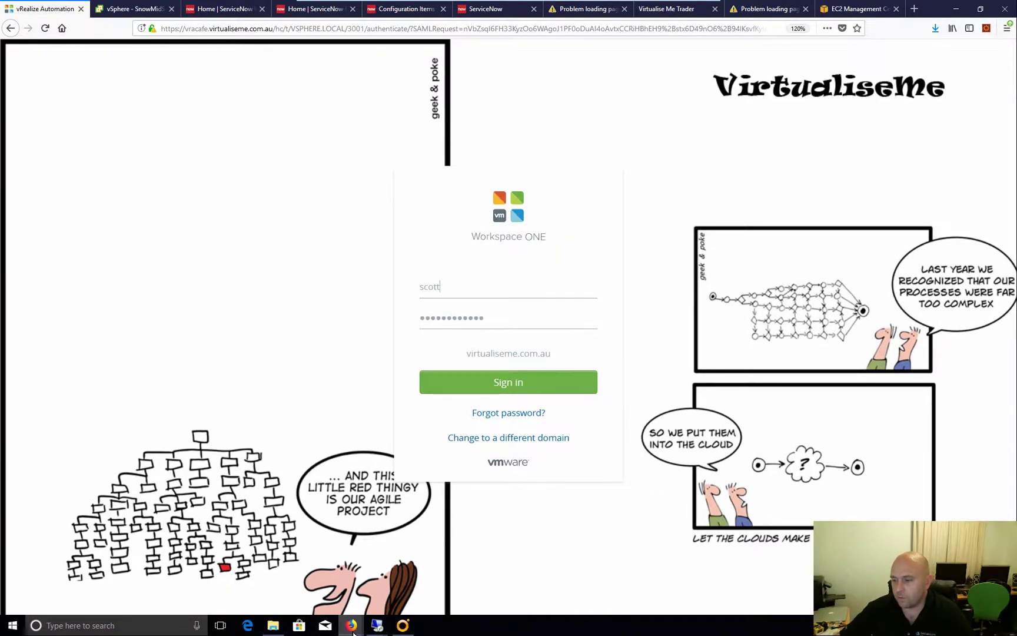
Select the dev45384 instance URL on the My Instance page, then return to System Administration
{"action": "mouse_move", "coordinate": [351, 625]}
{"action": "left_click", "coordinate": [416, 582]}
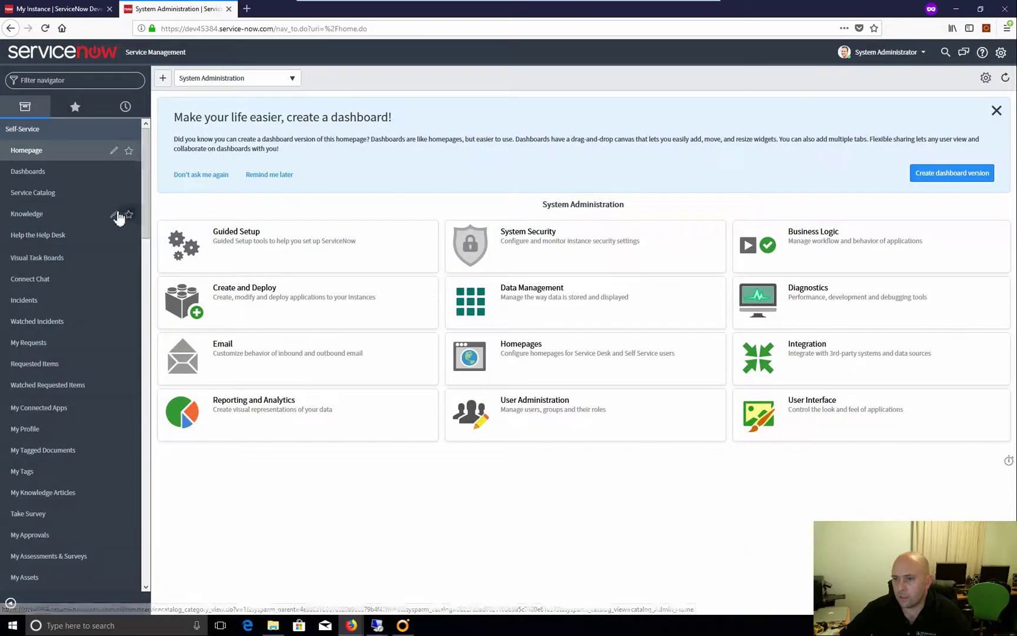
{"action": "left_click", "coordinate": [53, 80]}
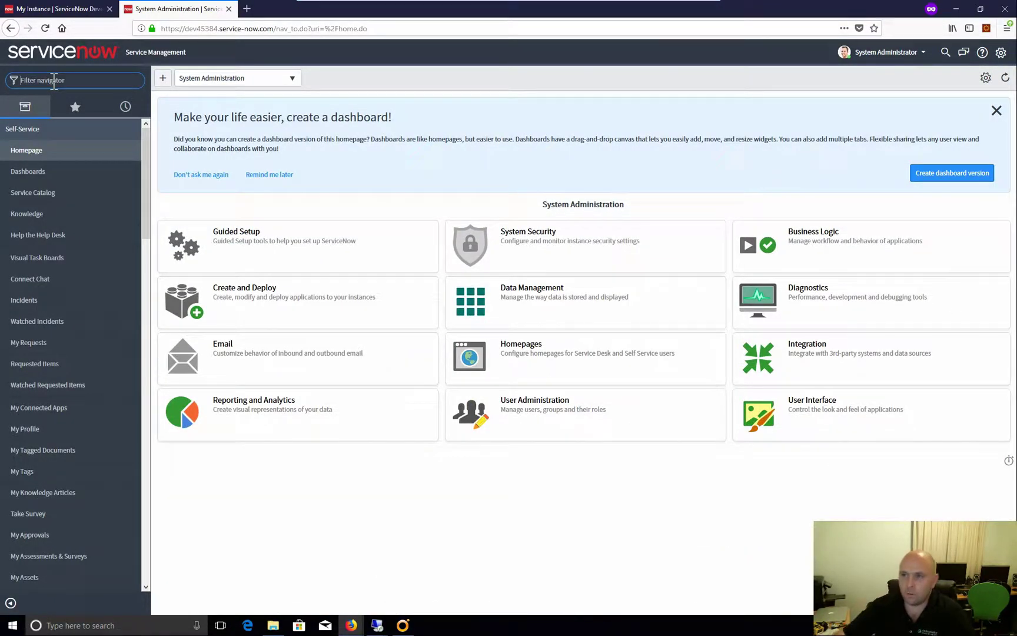
{"action": "left_click", "coordinate": [79, 8]}
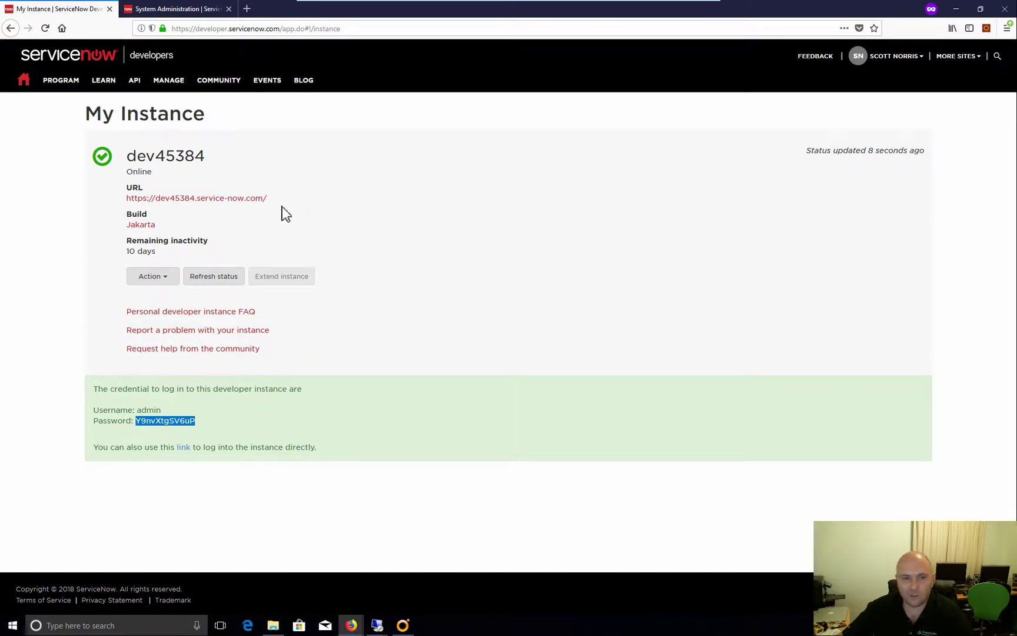
{"action": "left_click_drag", "start_coordinate": [268, 199], "coordinate": [121, 204]}
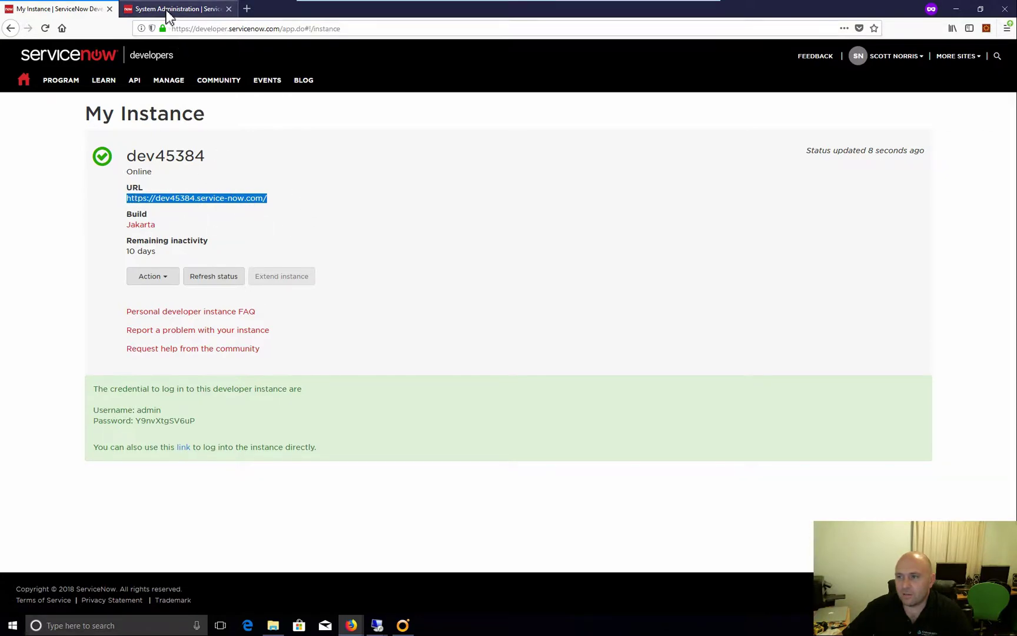
{"action": "left_click", "coordinate": [167, 10]}
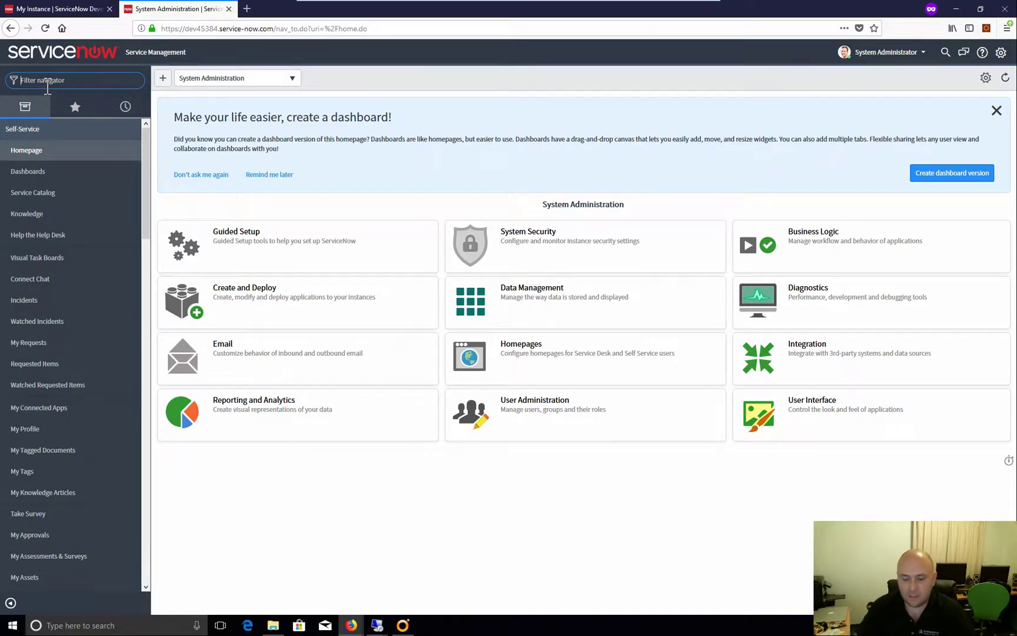
Filter on 'mid', open MID Server > Downloads, and save the Windows 64 bit zip to Downloads
{"action": "type", "text": "mid"}
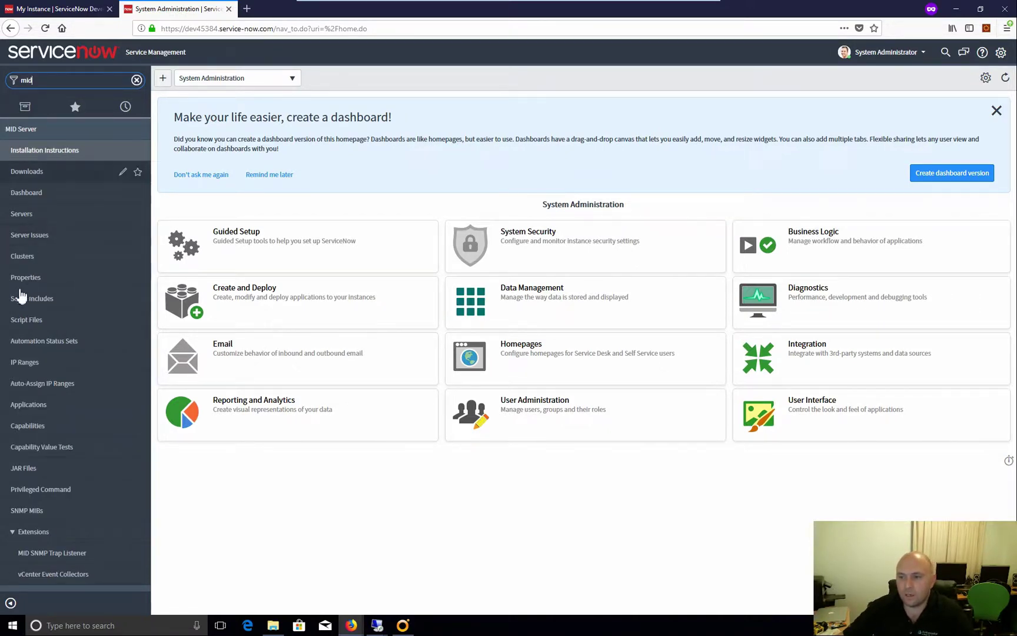
{"action": "left_click", "coordinate": [40, 173]}
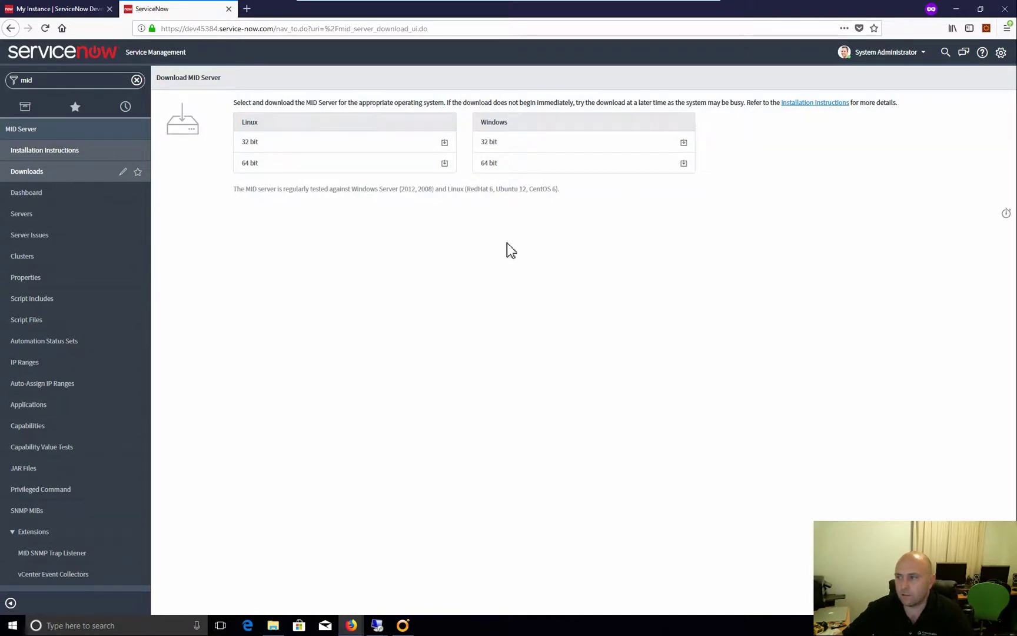
{"action": "left_click", "coordinate": [618, 167]}
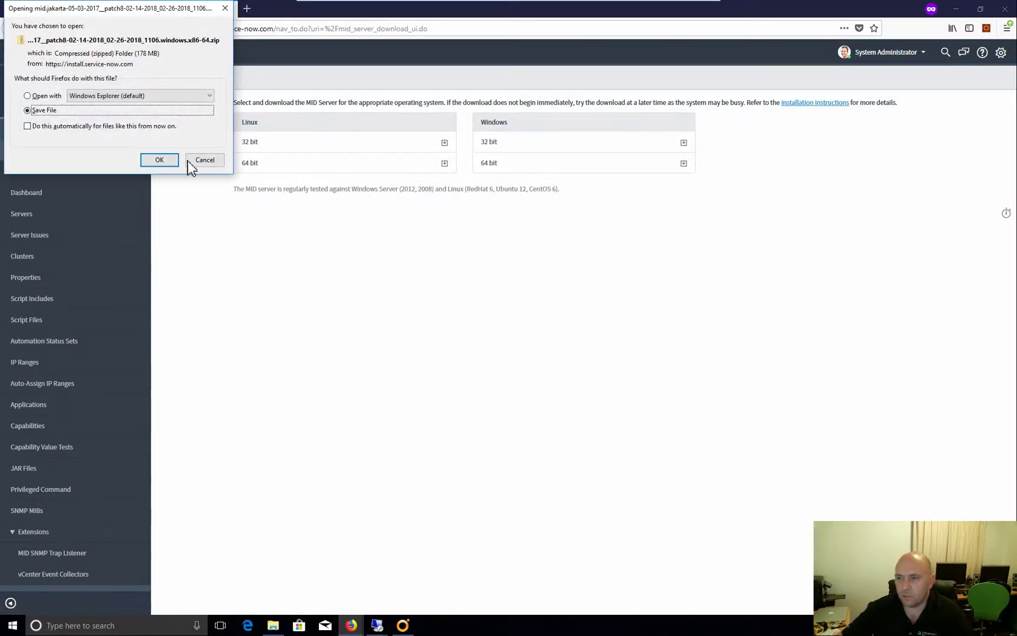
{"action": "left_click", "coordinate": [159, 159]}
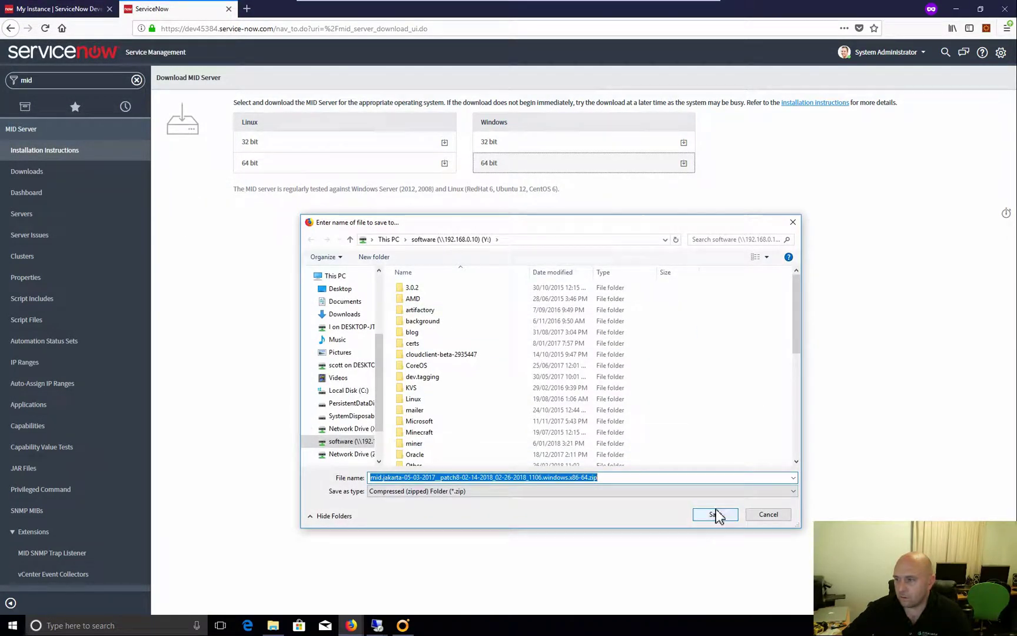
{"action": "left_click", "coordinate": [344, 313]}
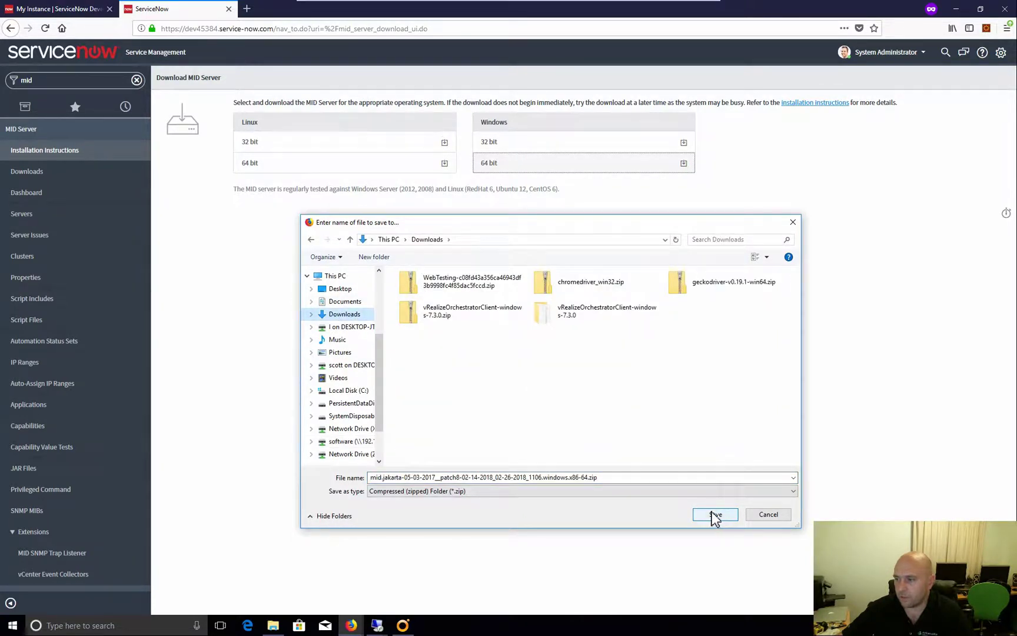
{"action": "left_click", "coordinate": [715, 517]}
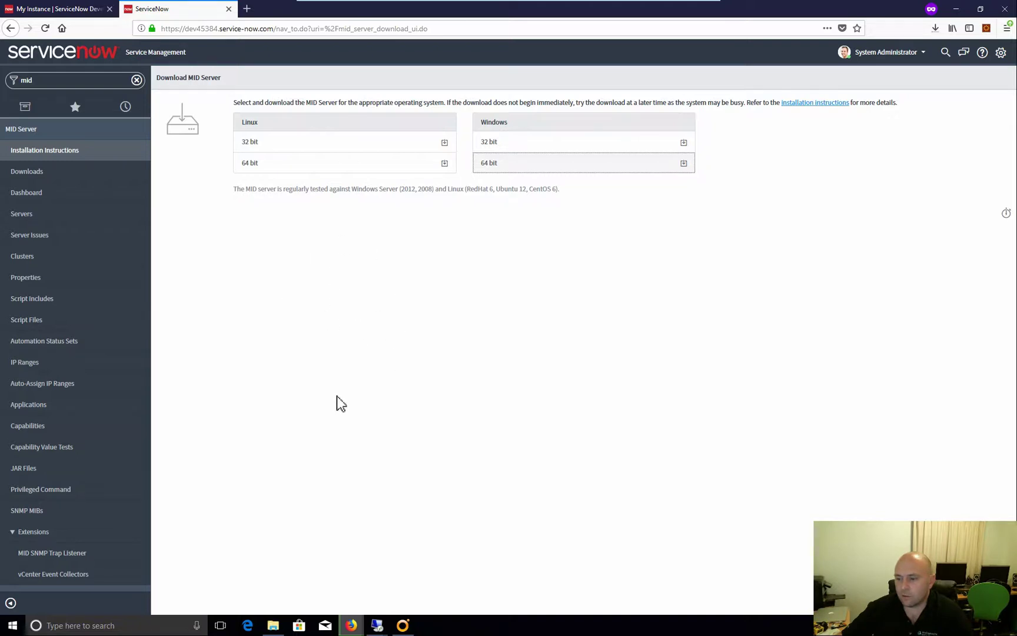
Check the download's progress and switch to the 10.10.0.119 Remote Desktop session
{"action": "left_click", "coordinate": [935, 28]}
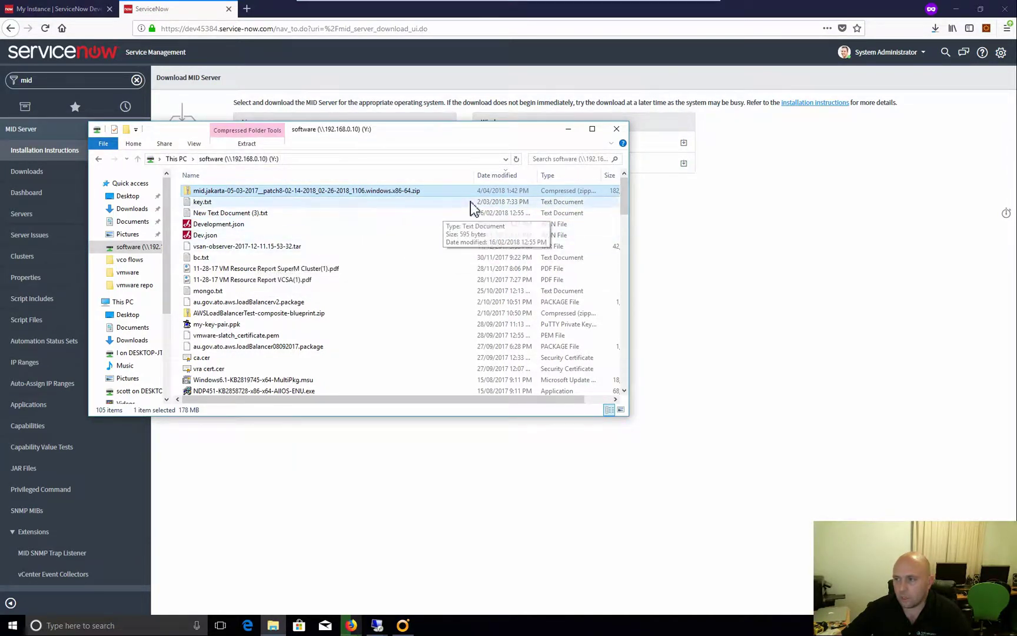
{"action": "left_click", "coordinate": [415, 586]}
{"action": "left_click", "coordinate": [377, 625]}
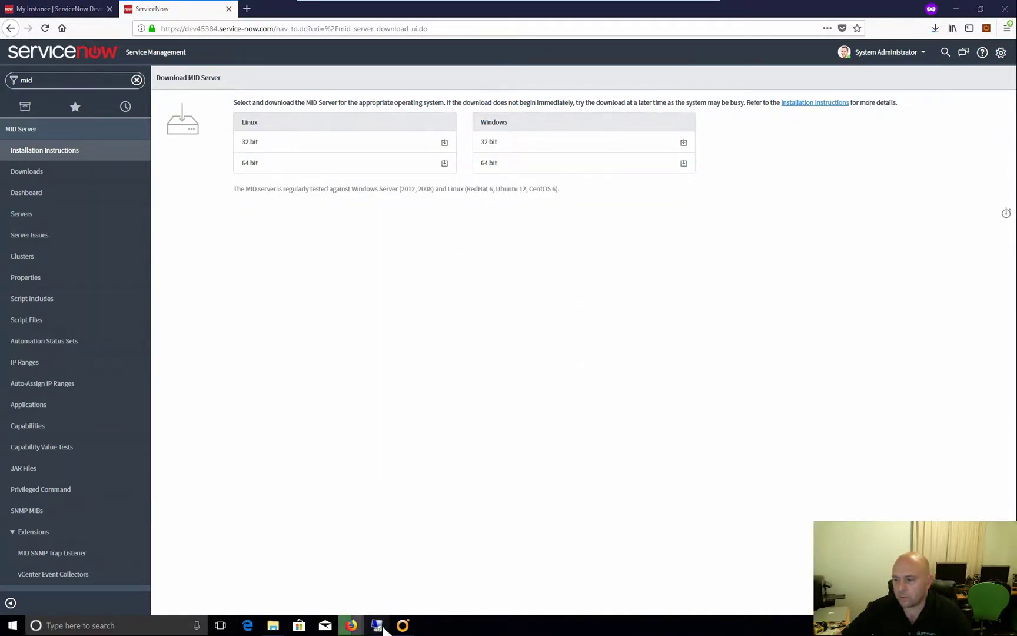
{"action": "left_click", "coordinate": [511, 601]}
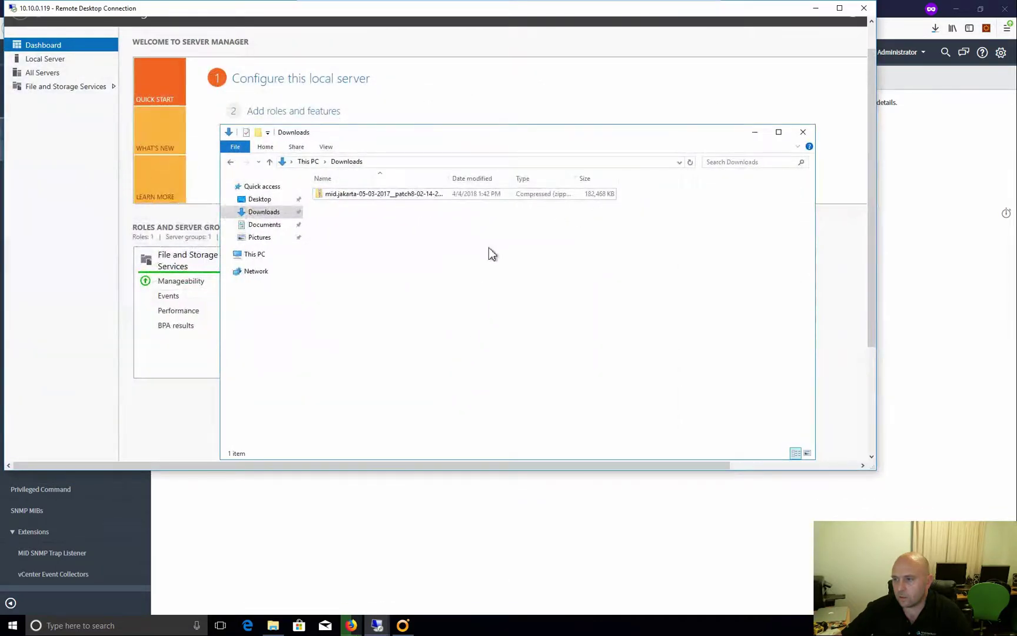
Copy the agent folder out of the MID Server zip into Downloads
{"action": "double_click", "coordinate": [405, 199]}
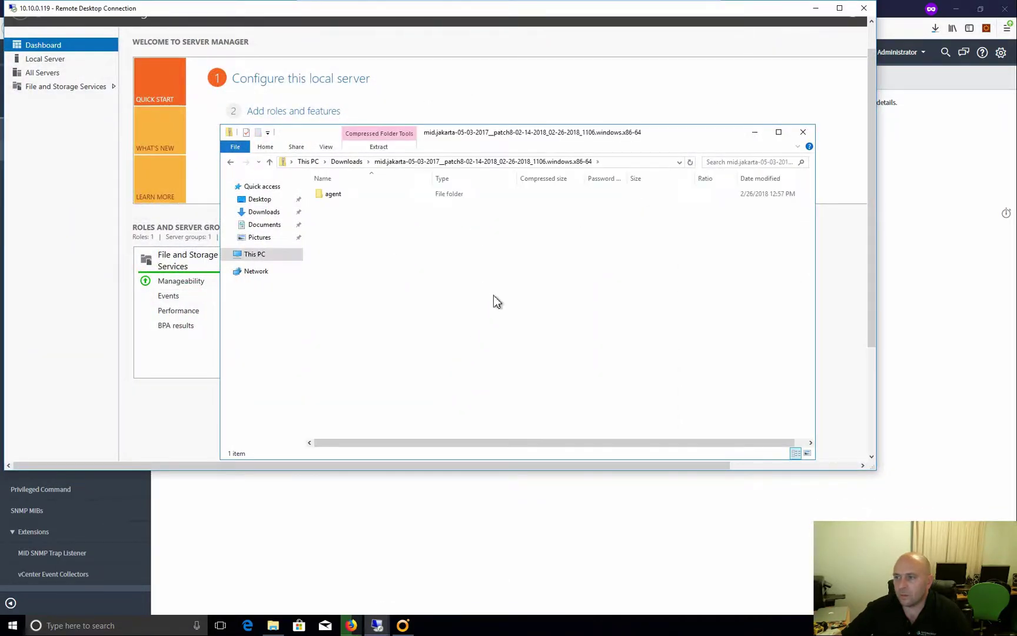
{"action": "left_click", "coordinate": [329, 196]}
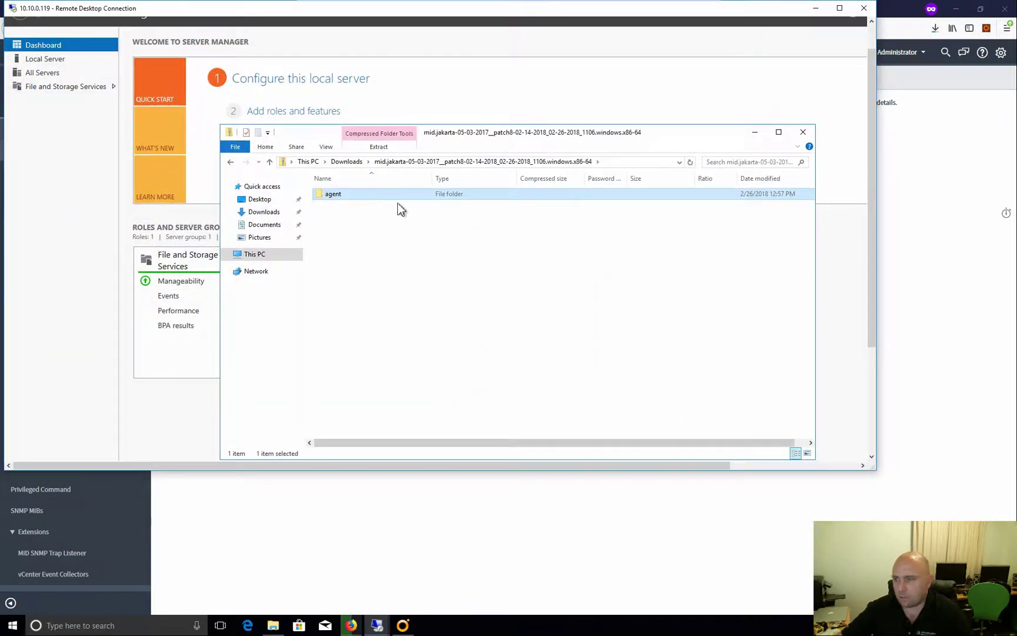
{"action": "left_click", "coordinate": [346, 162]}
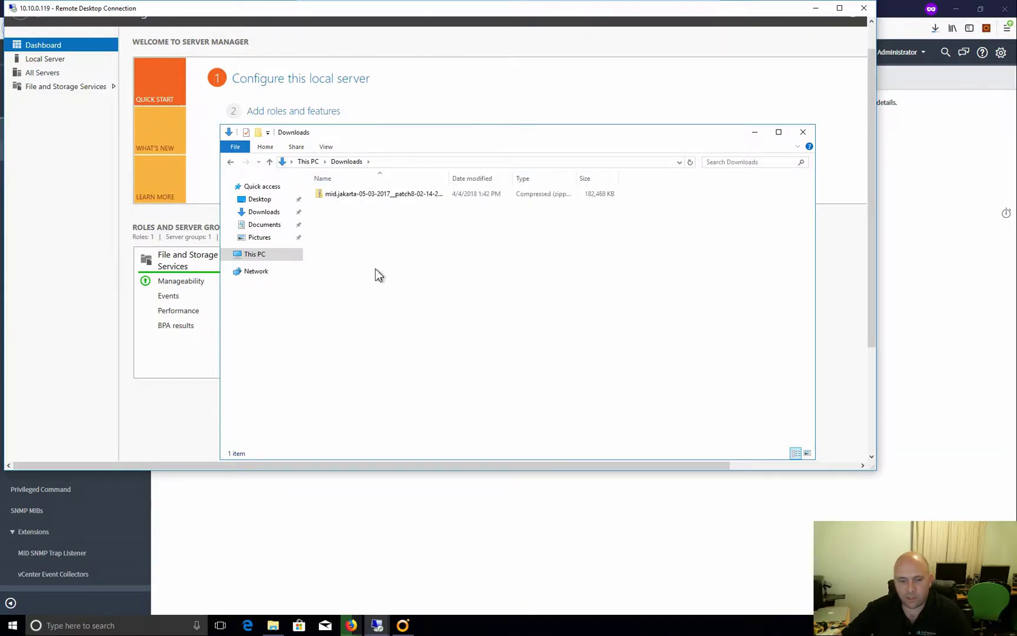
{"action": "key", "text": "ctrl+v"}
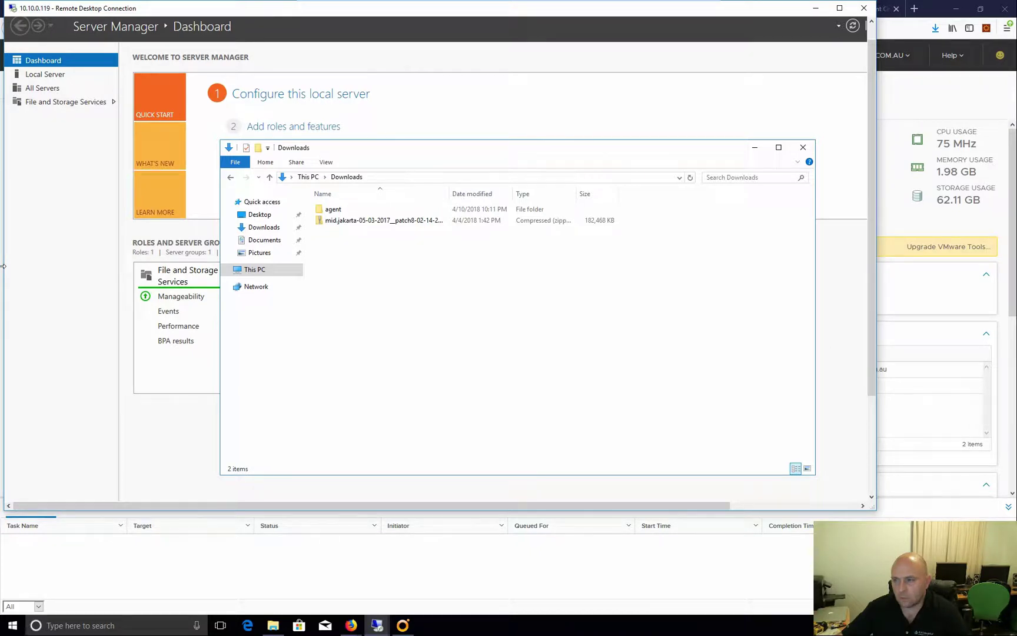
Open the extracted agent folder and run the installer batch file
{"action": "left_click", "coordinate": [341, 210]}
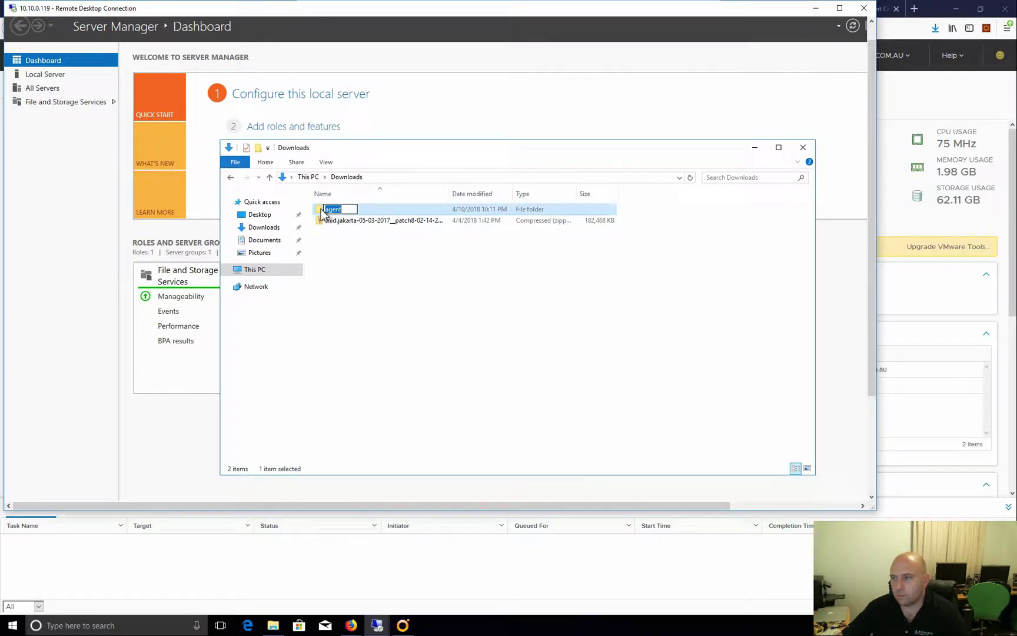
{"action": "double_click", "coordinate": [327, 211]}
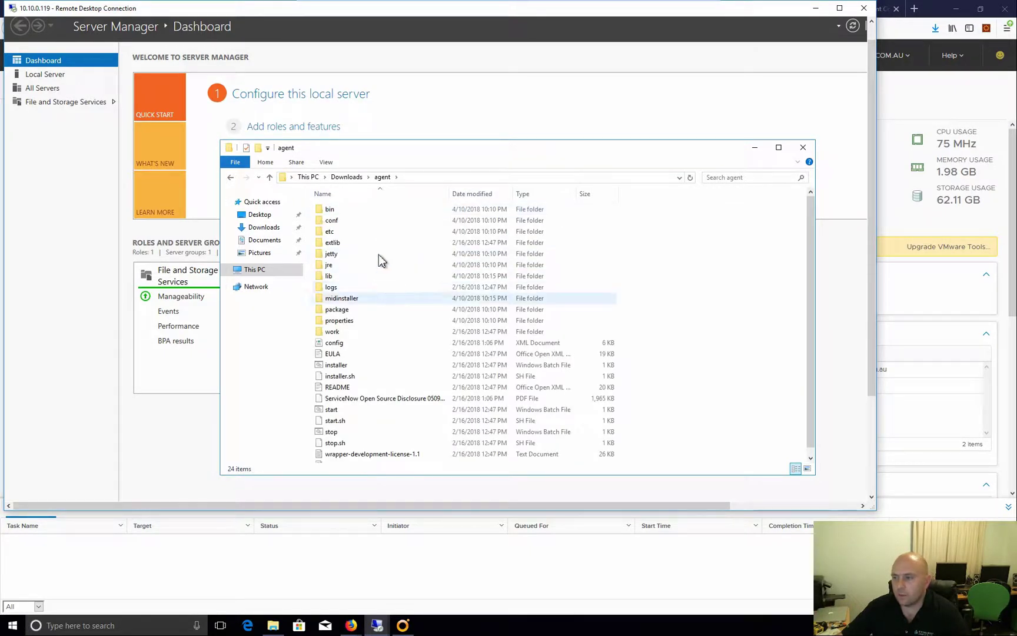
{"action": "double_click", "coordinate": [334, 365]}
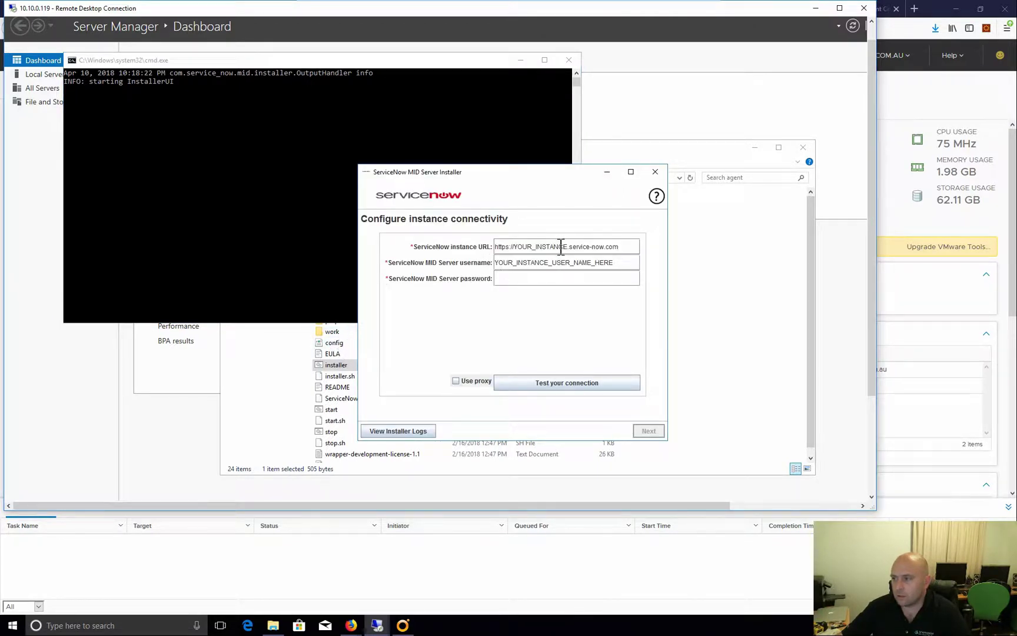
Copy the full dev45384 instance URL from the My Instance page
{"action": "mouse_move", "coordinate": [353, 624]}
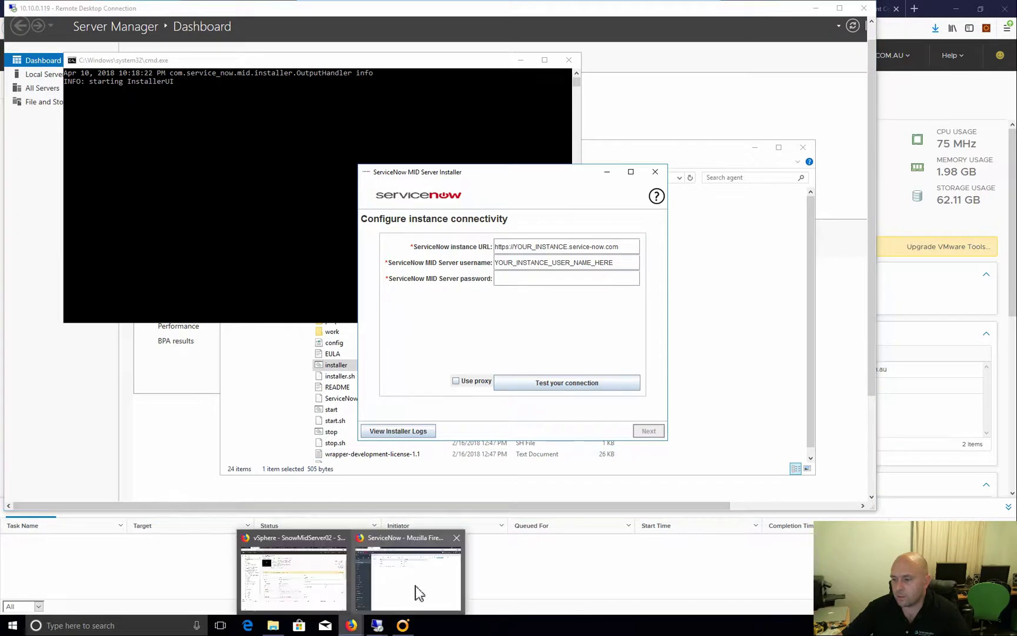
{"action": "left_click", "coordinate": [418, 585]}
{"action": "left_click", "coordinate": [80, 9]}
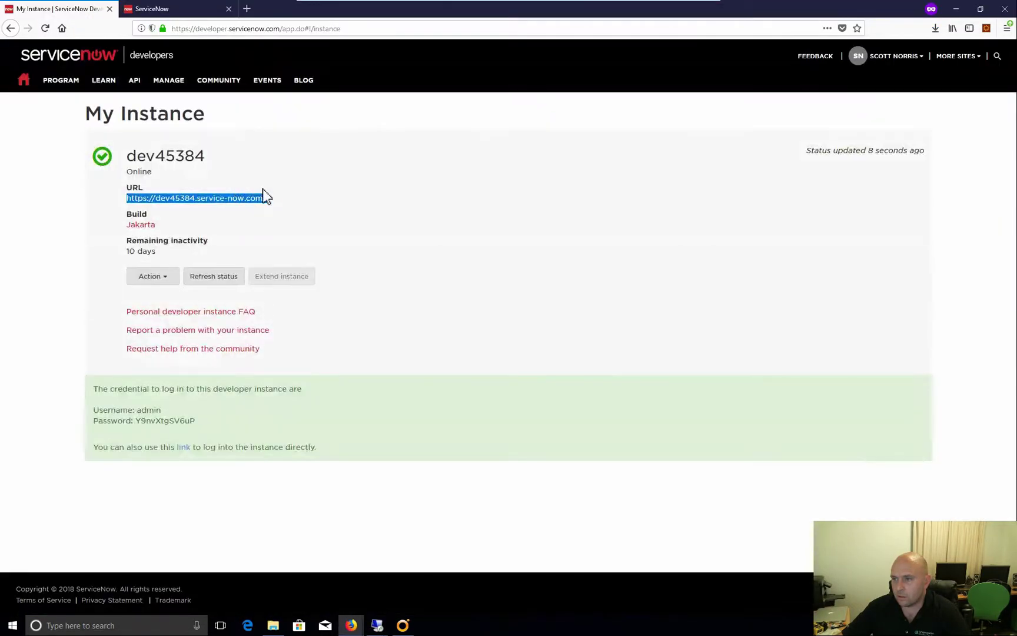
{"action": "left_click", "coordinate": [279, 208]}
{"action": "left_click_drag", "start_coordinate": [206, 205], "coordinate": [131, 203]}
{"action": "key", "text": "ctrl+c"}
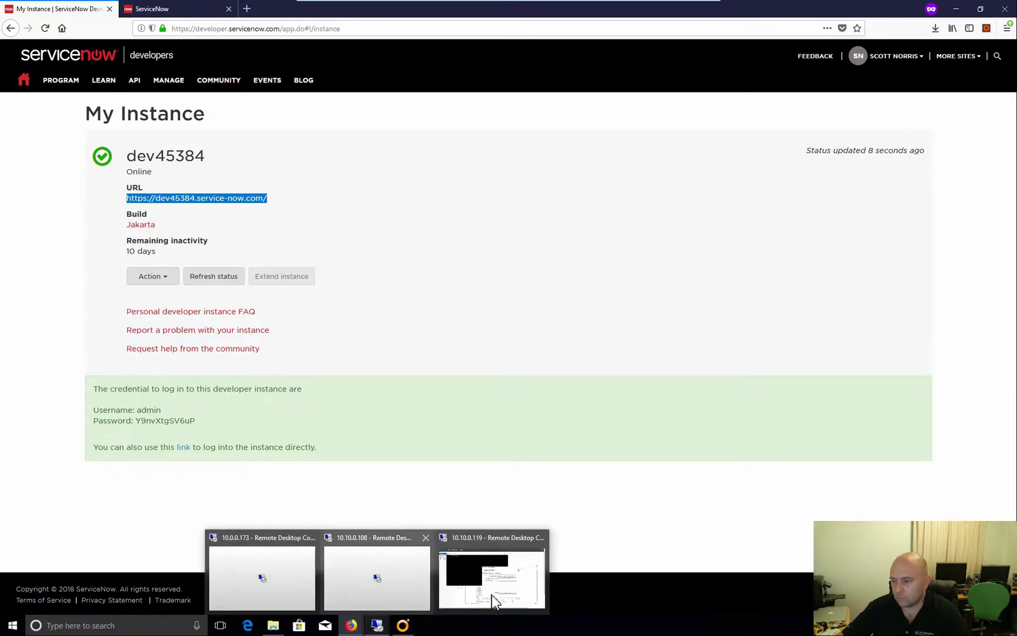
Paste the instance URL into the installer and enter username 'administrator'
{"action": "left_click", "coordinate": [495, 600]}
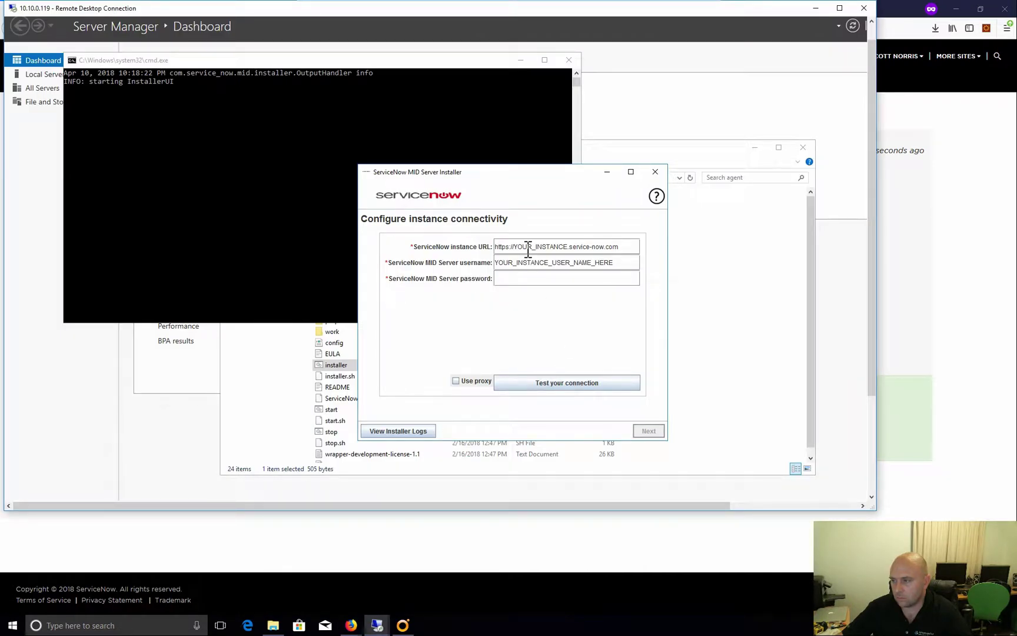
{"action": "left_click_drag", "start_coordinate": [621, 250], "coordinate": [495, 238]}
{"action": "key", "text": "ctrl+v"}
{"action": "left_click", "coordinate": [641, 262]}
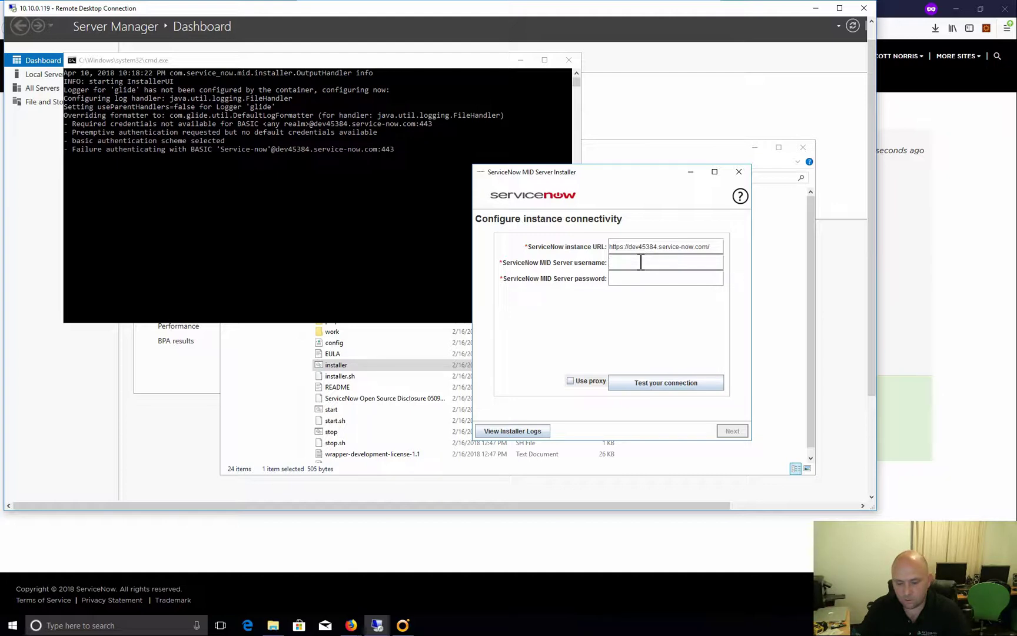
{"action": "type", "text": "admi"}
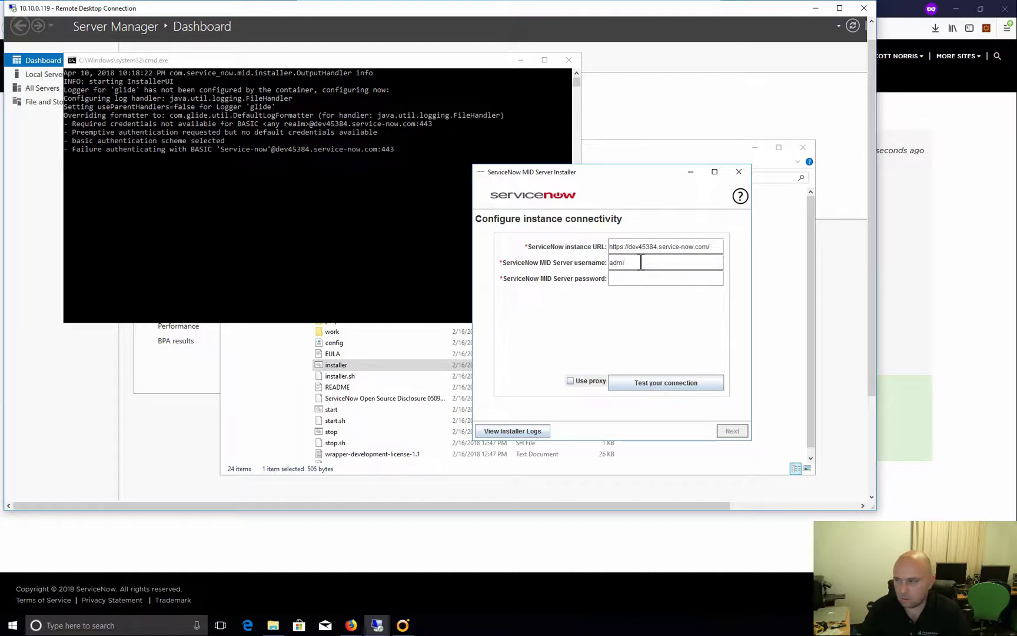
{"action": "type", "text": "nistrator"}
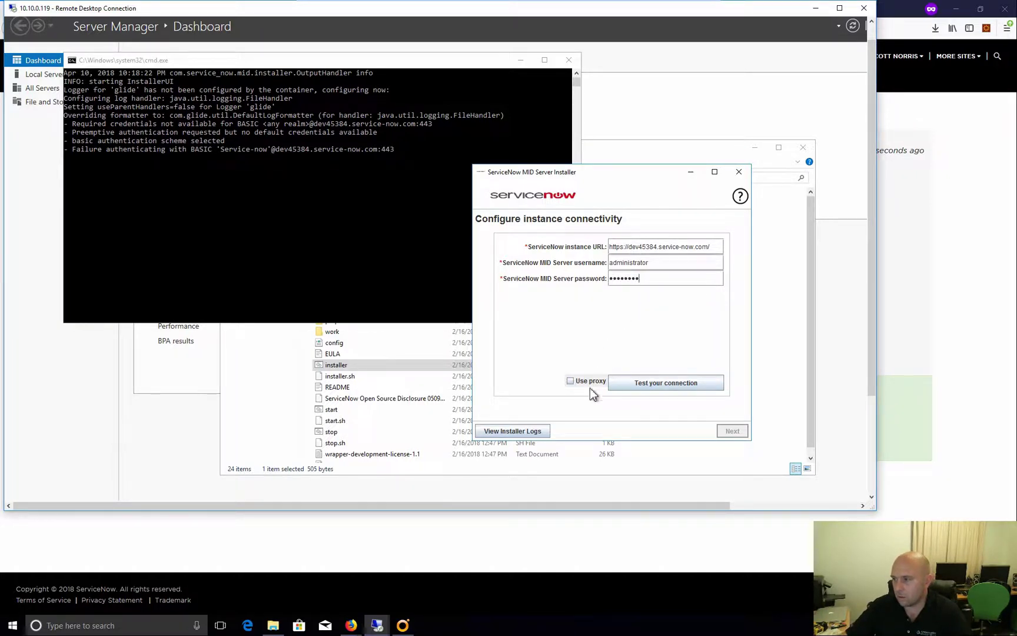
Change the username to 'admin', enter the password, retest the connection successfully, and continue
{"action": "left_click", "coordinate": [665, 383]}
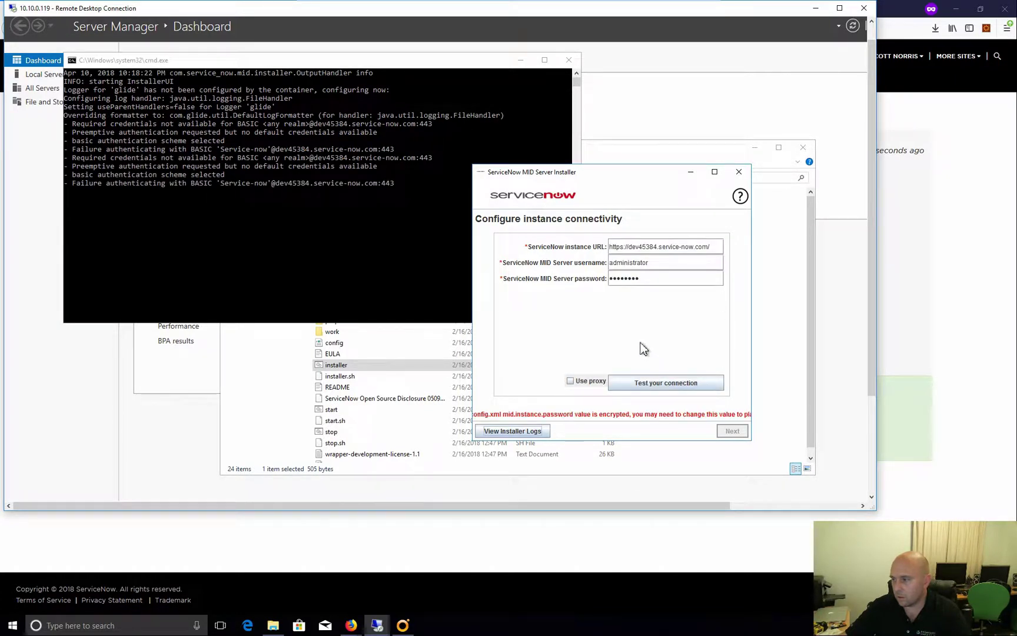
{"action": "double_click", "coordinate": [642, 263]}
{"action": "type", "text": "admin"}
{"action": "key", "text": "Tab"}
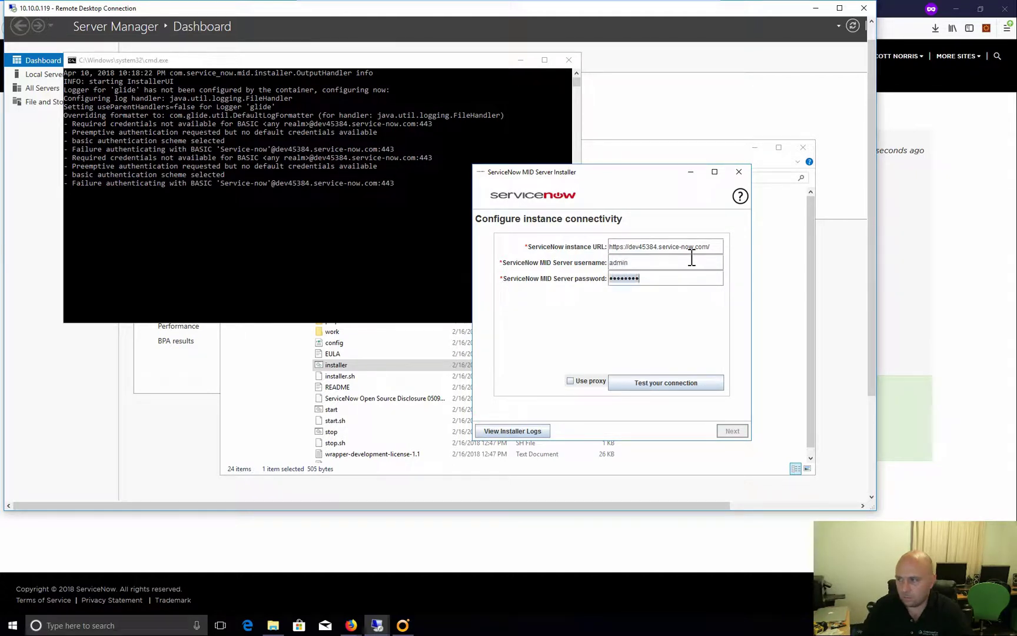
{"action": "type", "text": "p"}
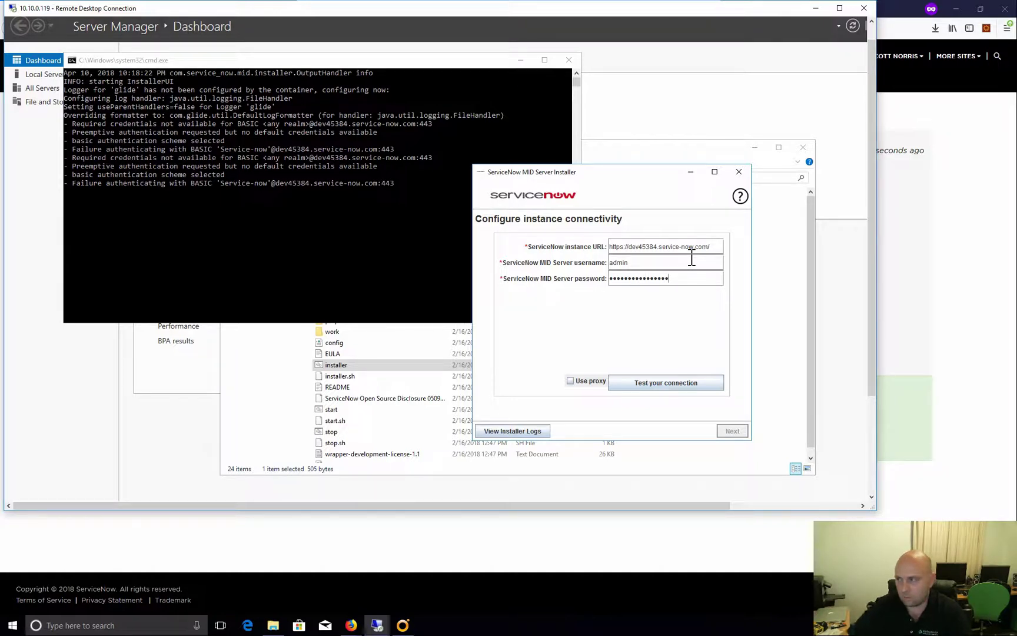
{"action": "left_click", "coordinate": [660, 383]}
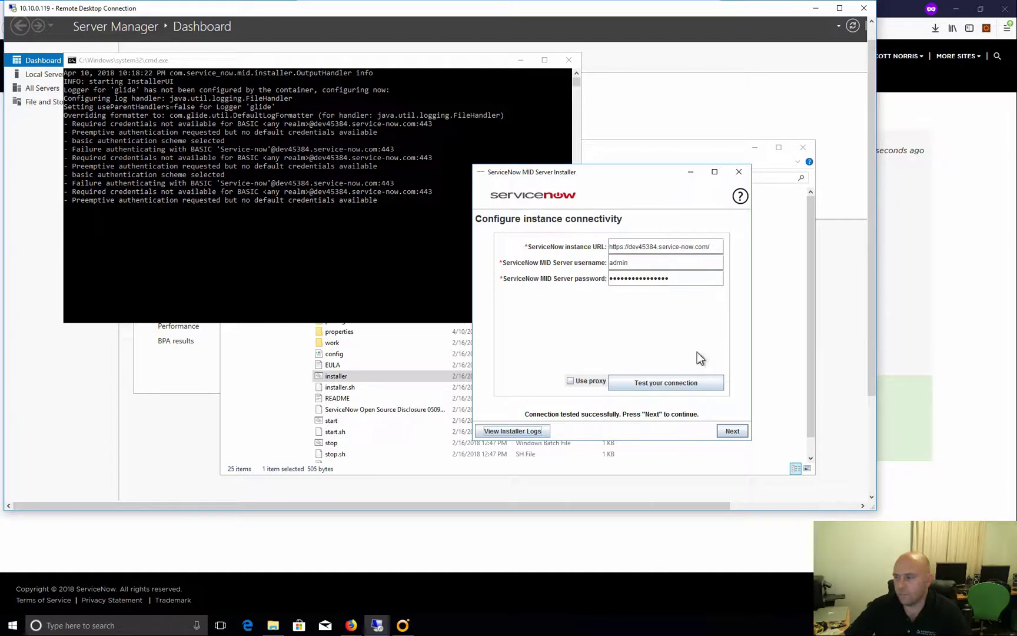
{"action": "left_click", "coordinate": [731, 431]}
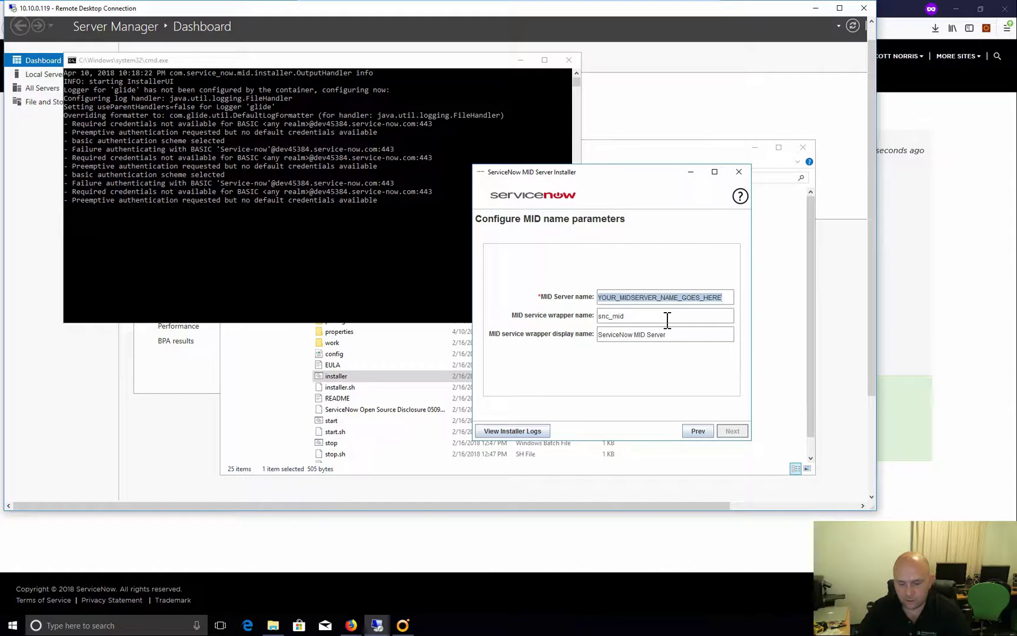
Name the MID Server 'DemoMidServer' and save the configuration
{"action": "type", "text": "demo"}
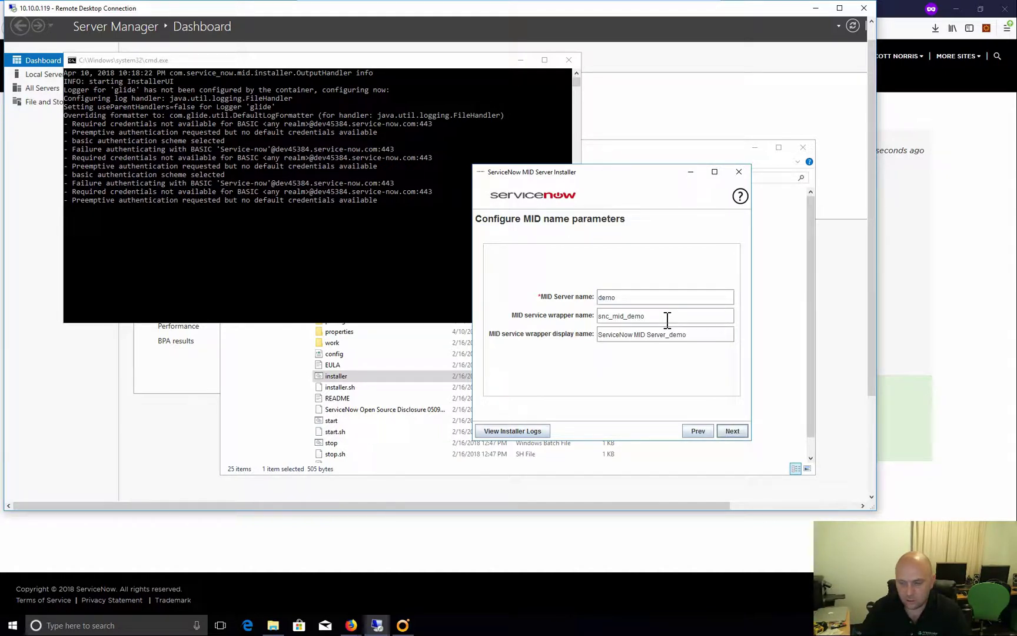
{"action": "key", "text": "BackSpace"}
{"action": "key", "text": "BackSpace"}
{"action": "type", "text": "DemoMidServer"}
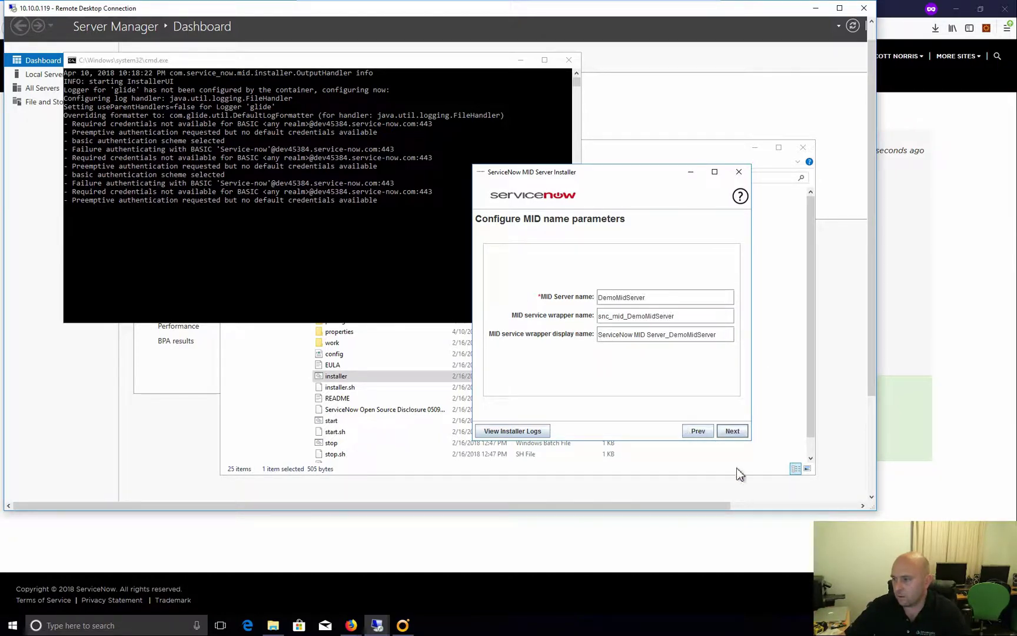
{"action": "left_click", "coordinate": [736, 434]}
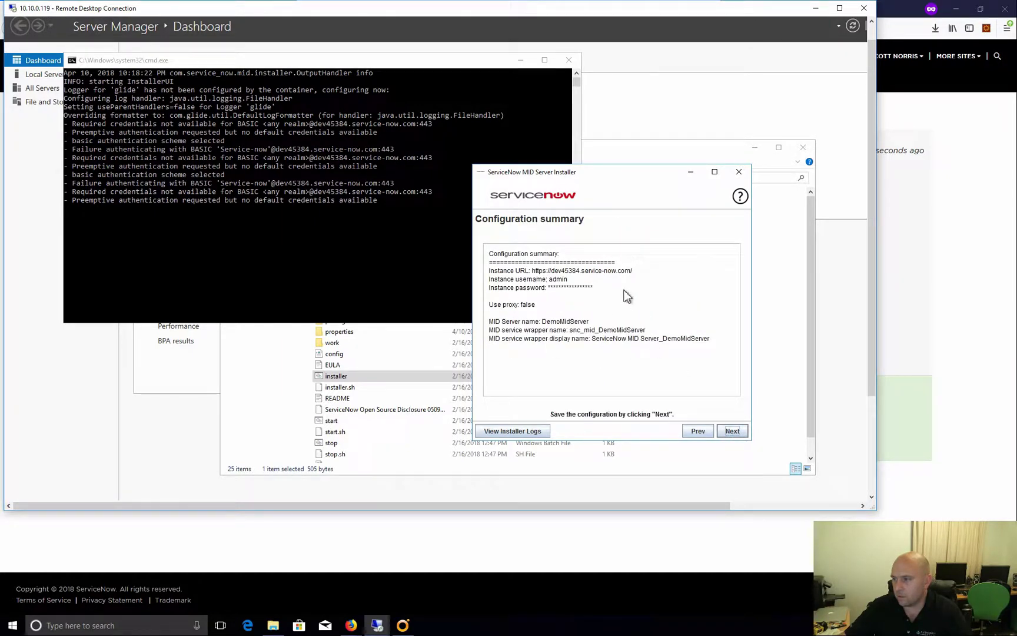
{"action": "left_click", "coordinate": [729, 430]}
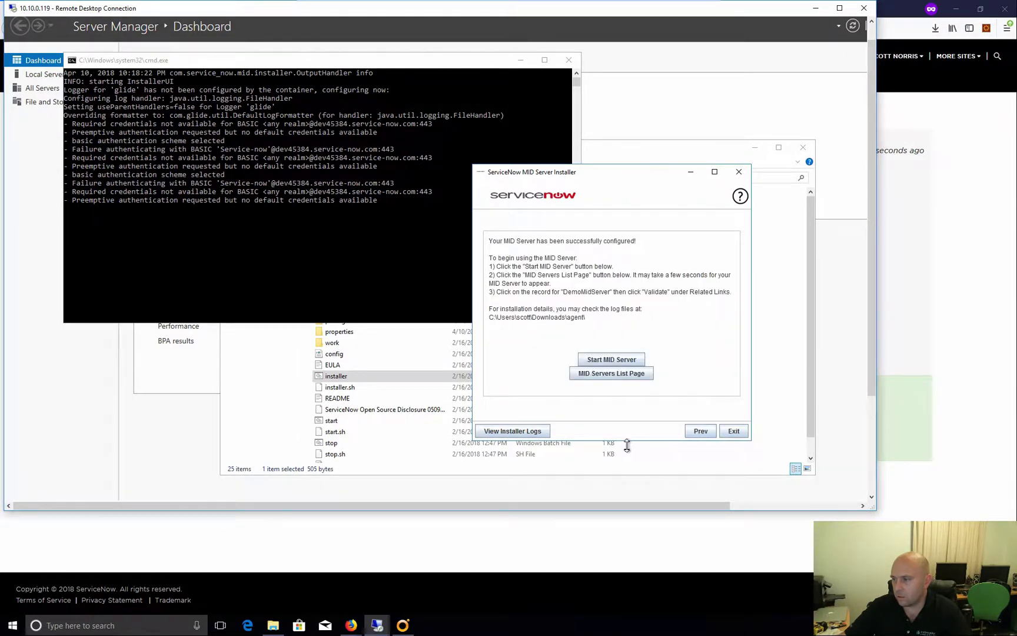
Start the MID Server, approve both permission prompts, and exit the installer
{"action": "left_click", "coordinate": [608, 360]}
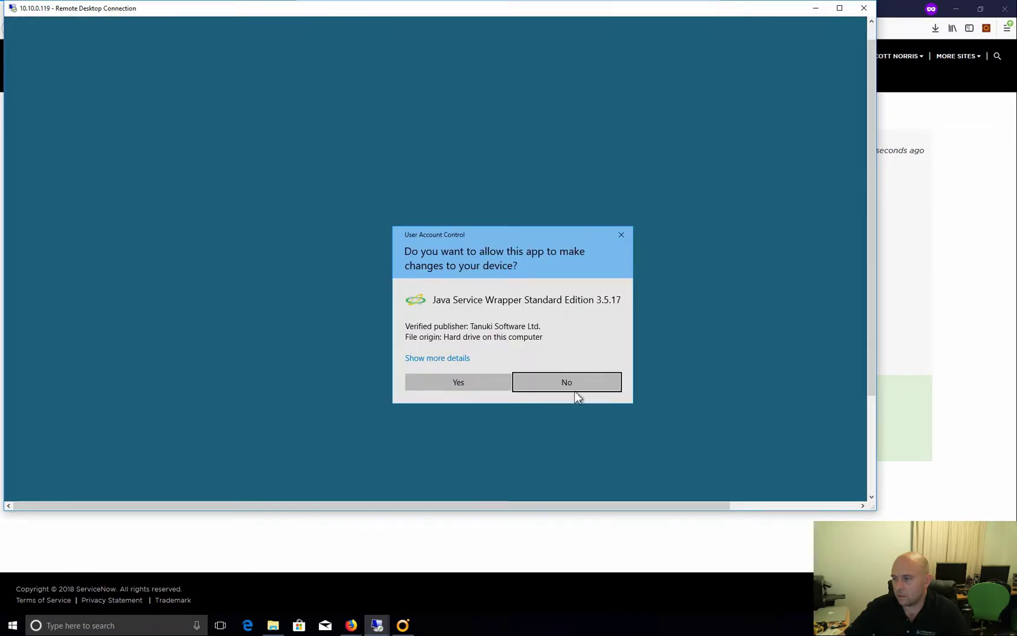
{"action": "left_click", "coordinate": [500, 389]}
{"action": "left_click", "coordinate": [474, 387]}
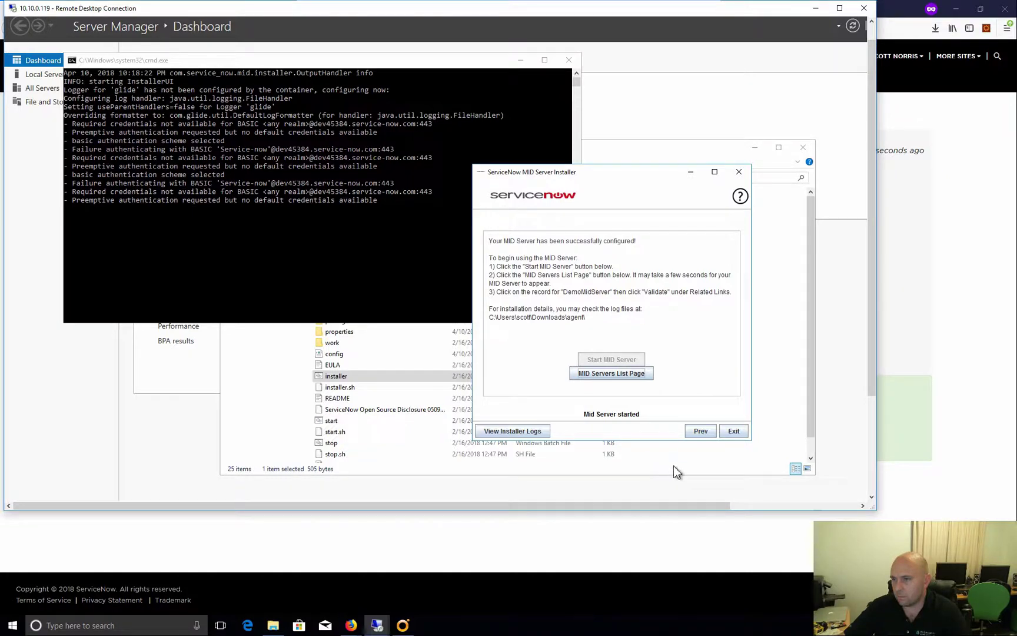
{"action": "left_click", "coordinate": [733, 432]}
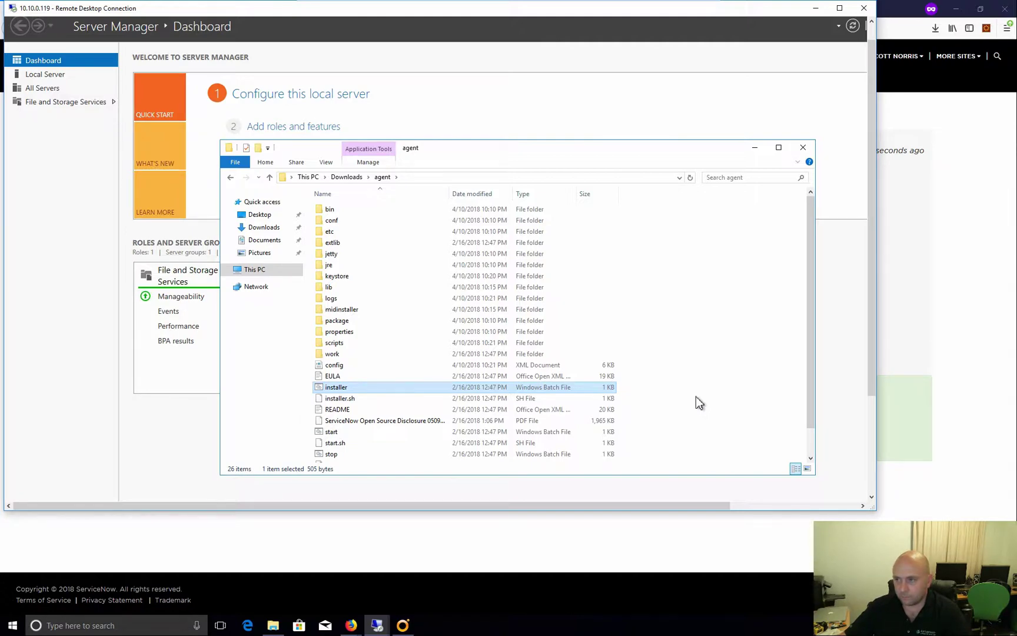
Leave the remote session and open MID Server > Servers, reloading the empty list
{"action": "left_click", "coordinate": [815, 8]}
{"action": "left_click", "coordinate": [171, 10]}
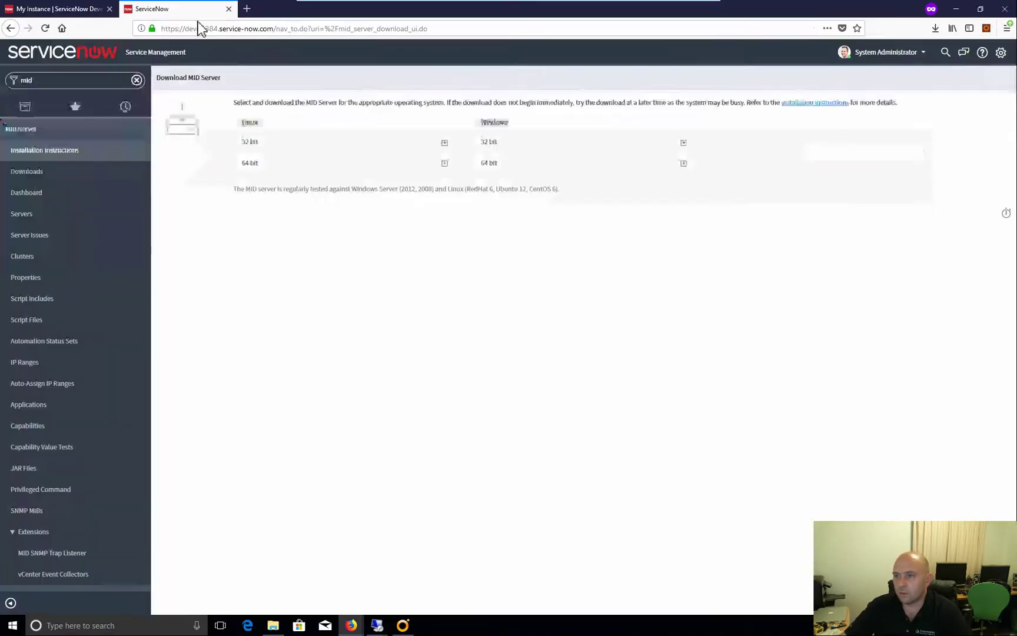
{"action": "left_click", "coordinate": [51, 217]}
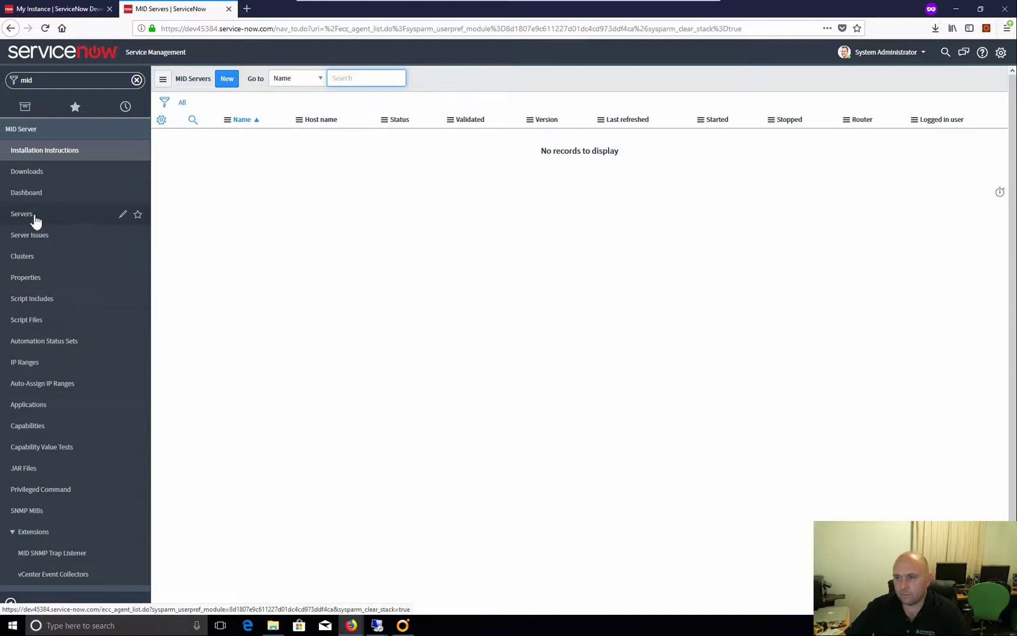
{"action": "left_click", "coordinate": [34, 220]}
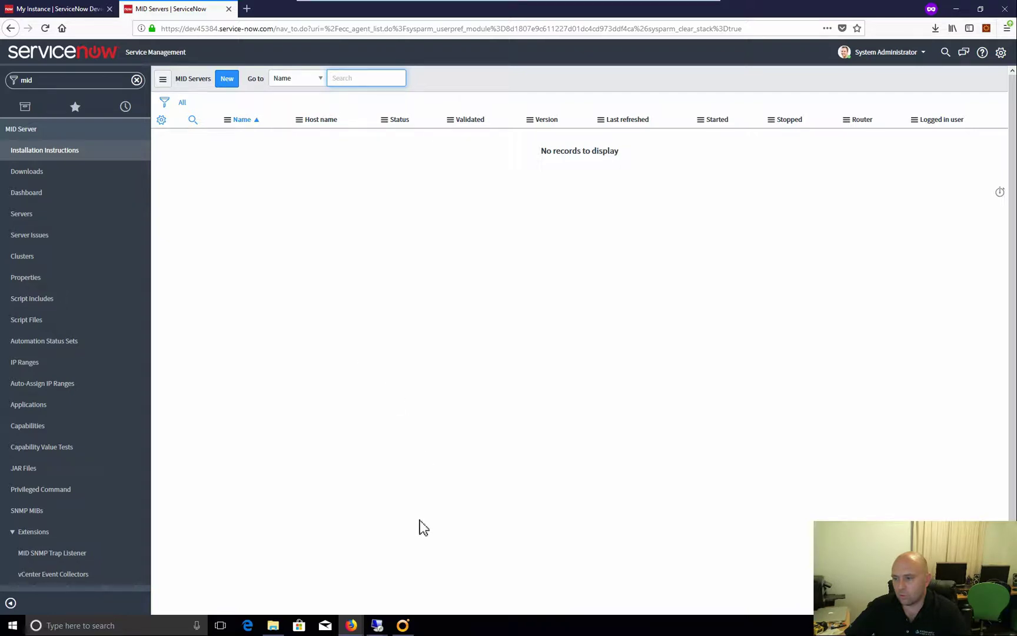
Open agent\logs\agent0.log.0 in Notepad and scroll through it
{"action": "mouse_move", "coordinate": [377, 625]}
{"action": "left_click", "coordinate": [513, 568]}
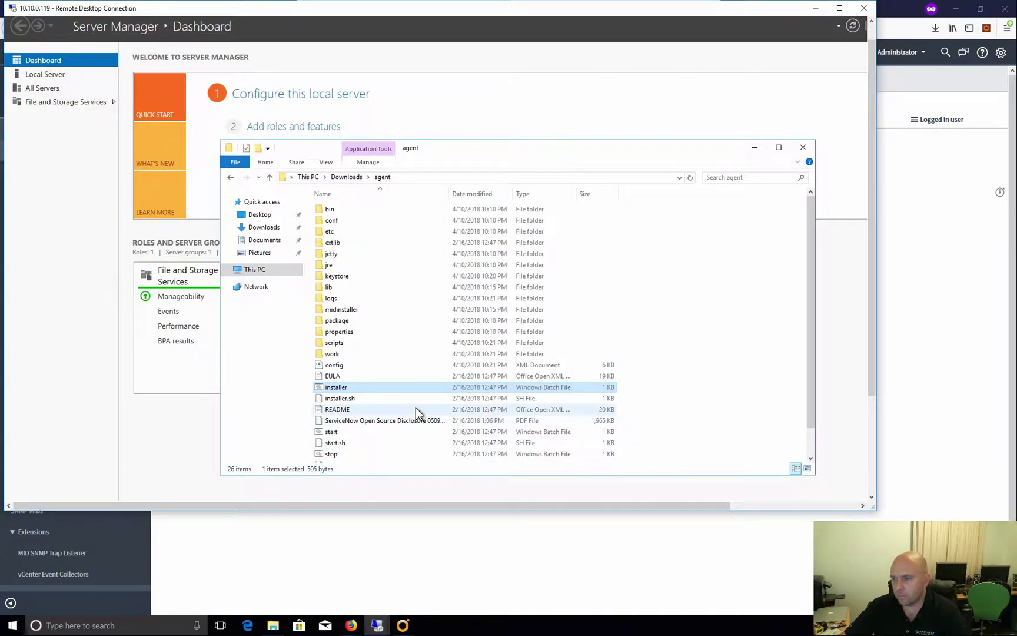
{"action": "double_click", "coordinate": [330, 297]}
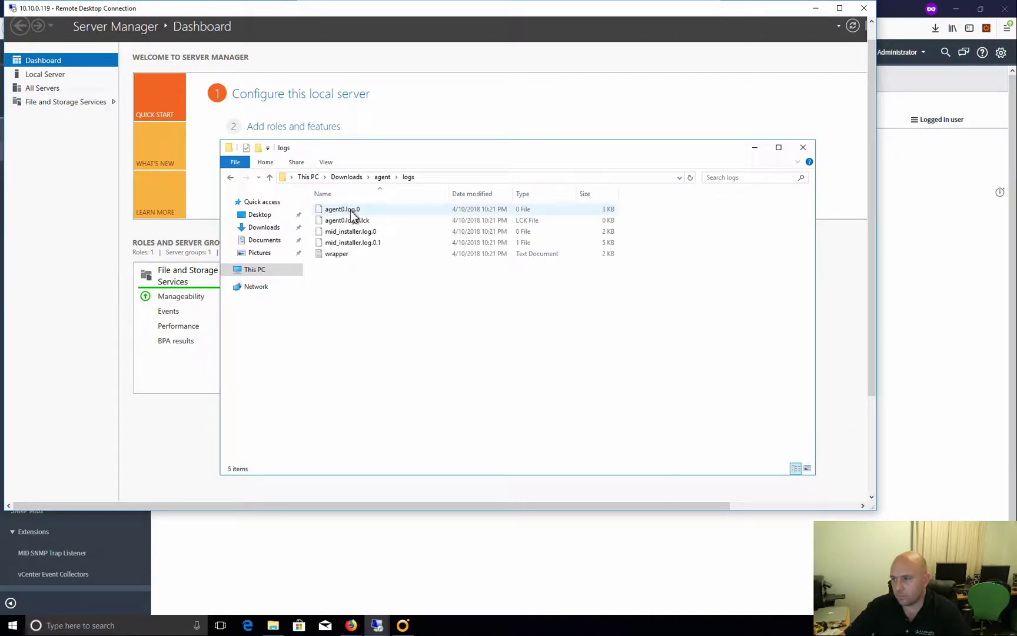
{"action": "double_click", "coordinate": [352, 210]}
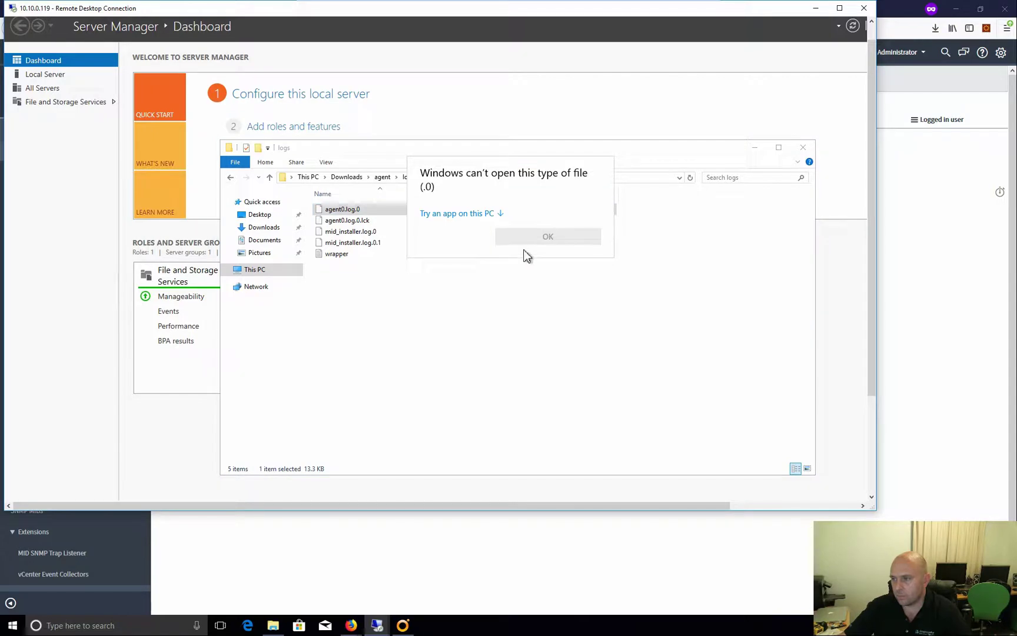
{"action": "left_click", "coordinate": [460, 214]}
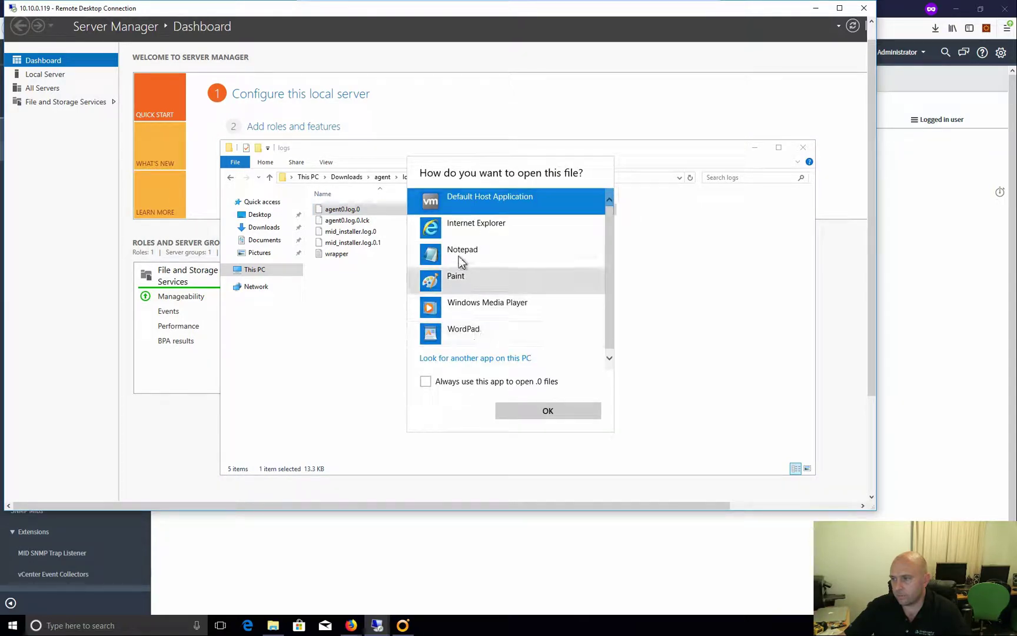
{"action": "left_click", "coordinate": [465, 249]}
{"action": "left_click", "coordinate": [589, 412]}
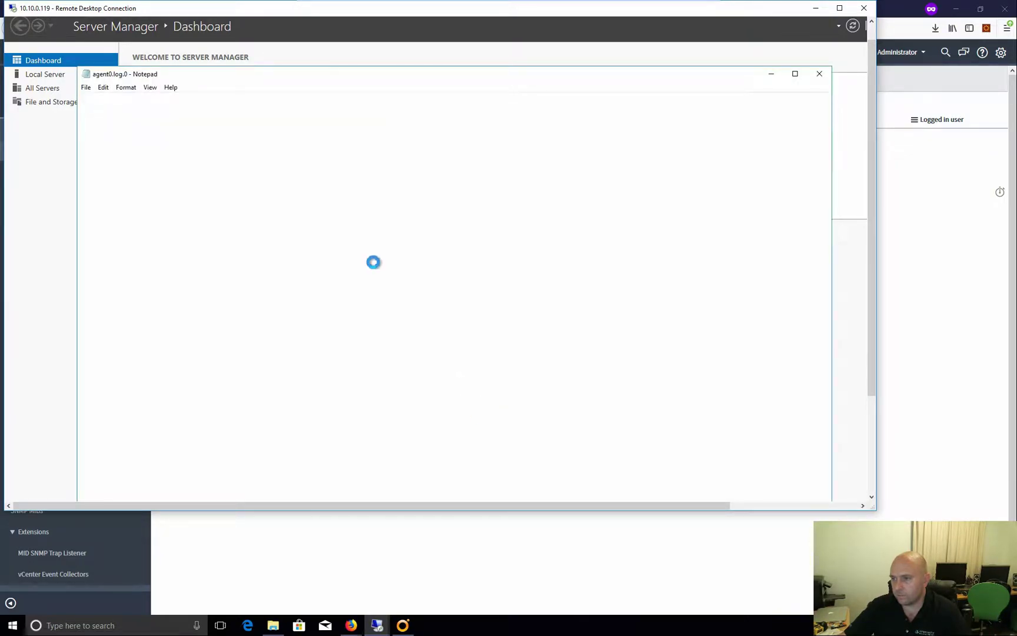
{"action": "scroll", "coordinate": [547, 306], "scroll_direction": "down", "scroll_amount": 16}
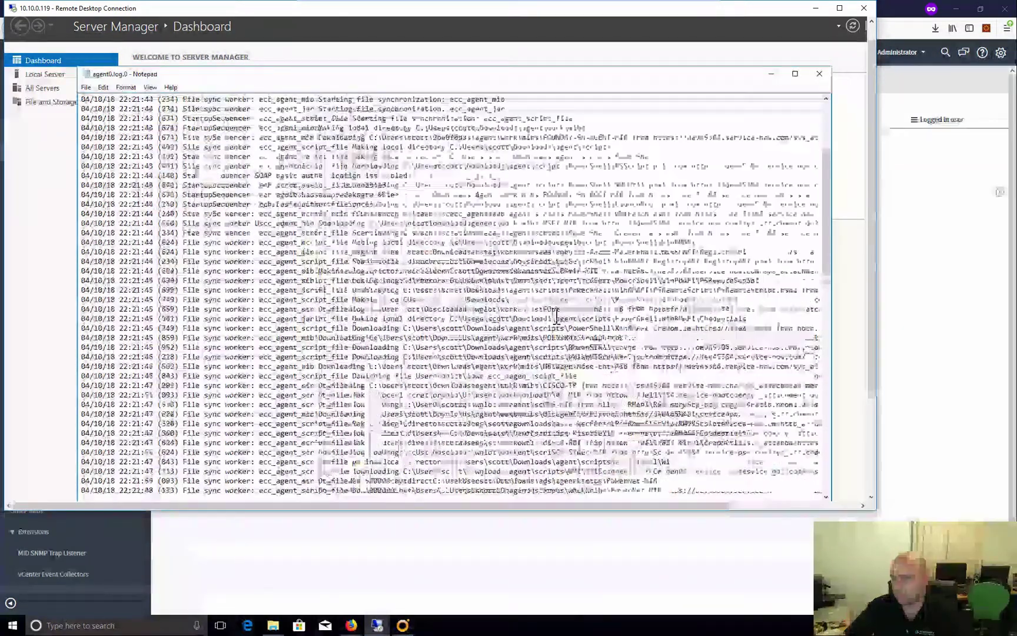
{"action": "scroll", "coordinate": [555, 329], "scroll_direction": "down", "scroll_amount": 13}
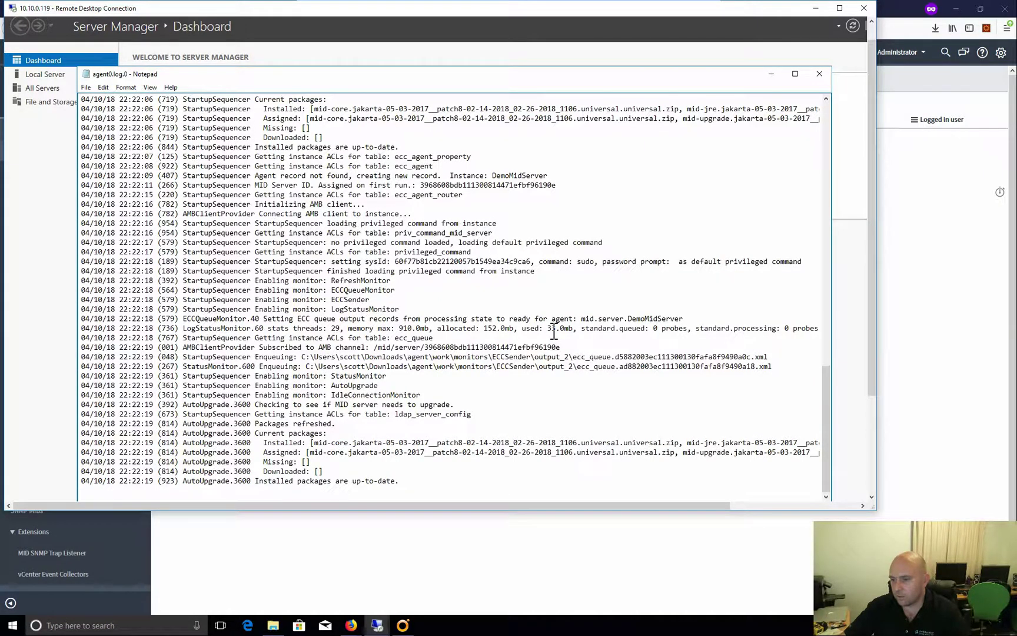
{"action": "scroll", "coordinate": [554, 332], "scroll_direction": "up", "scroll_amount": 7}
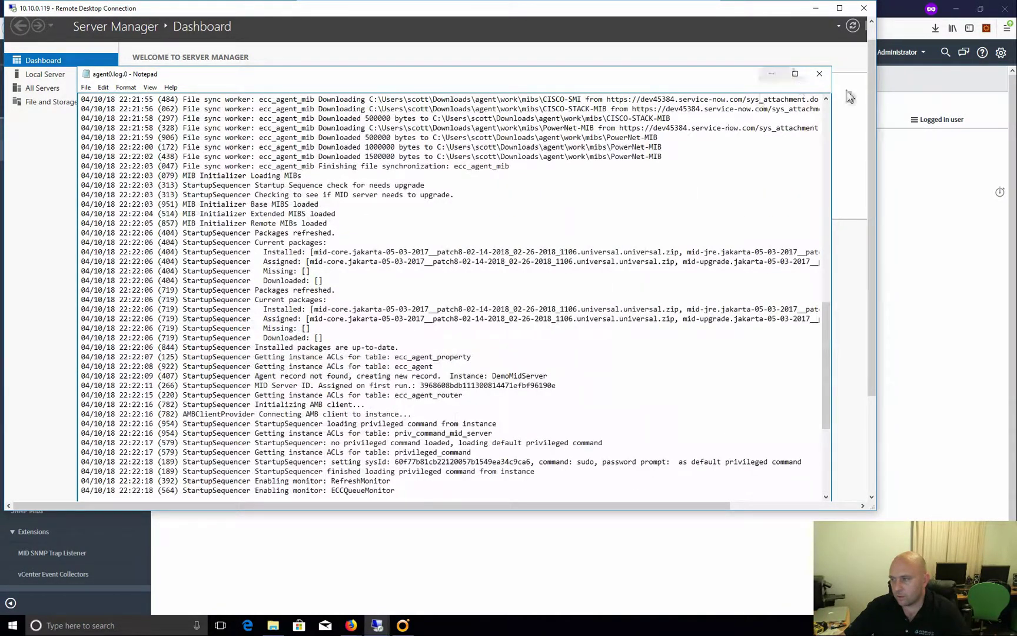
{"action": "left_click", "coordinate": [816, 82]}
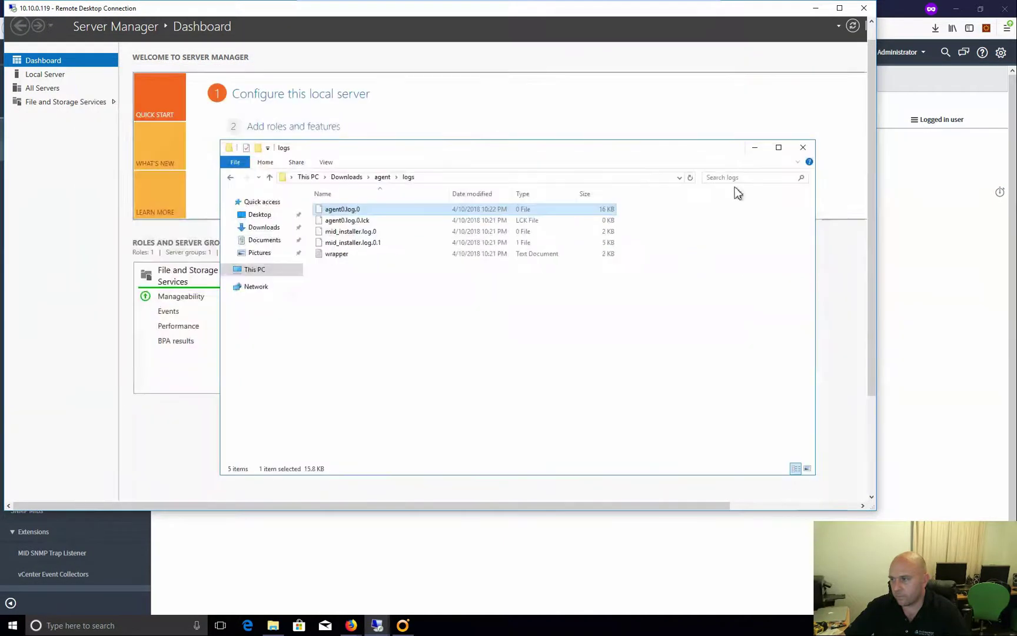
Reopen agent0.log.0 with Notepad set as the default app, read it, then close Notepad and Explorer
{"action": "double_click", "coordinate": [348, 209]}
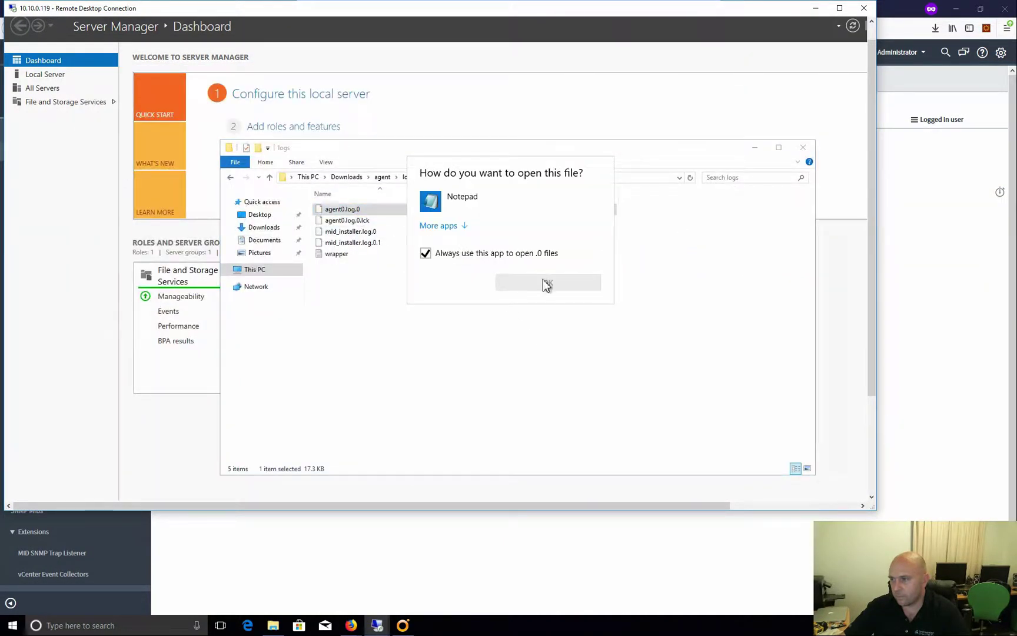
{"action": "left_click", "coordinate": [547, 283]}
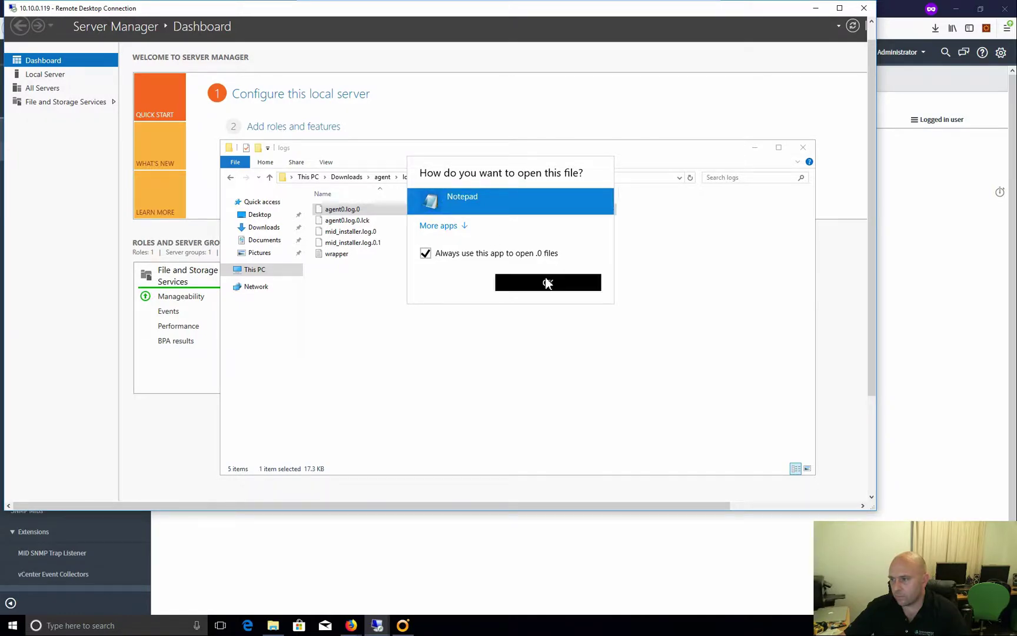
{"action": "left_click", "coordinate": [458, 203]}
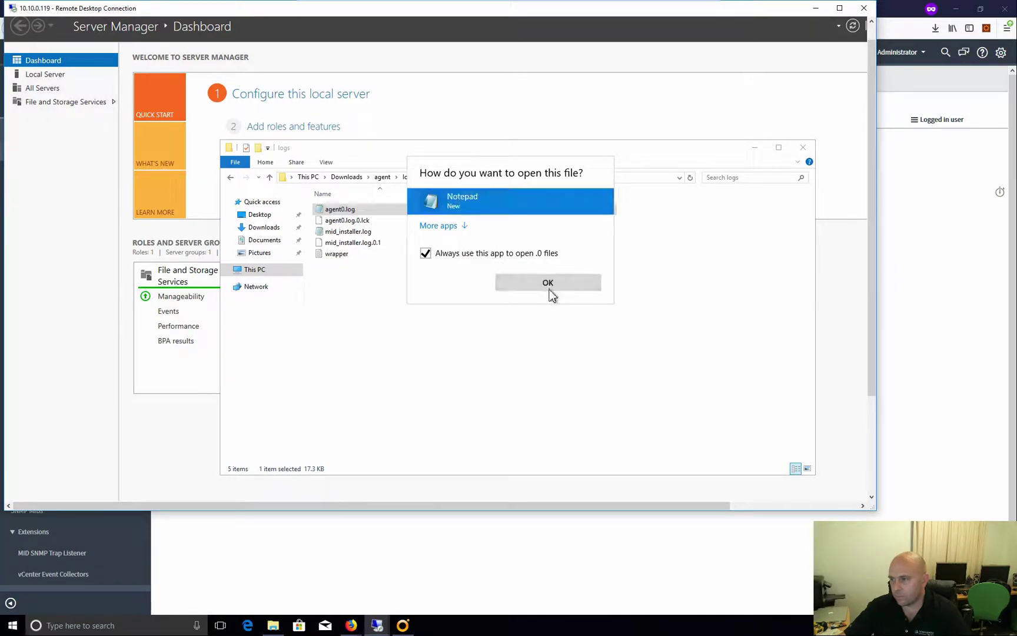
{"action": "left_click", "coordinate": [547, 285]}
{"action": "scroll", "coordinate": [500, 362], "scroll_direction": "down", "scroll_amount": 20}
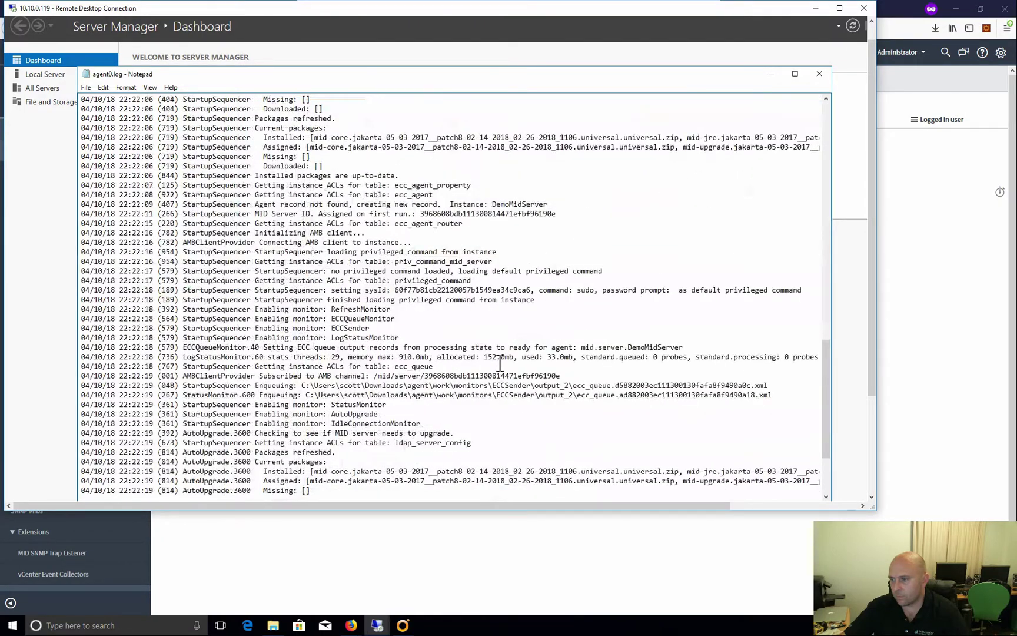
{"action": "scroll", "coordinate": [500, 365], "scroll_direction": "down", "scroll_amount": 4}
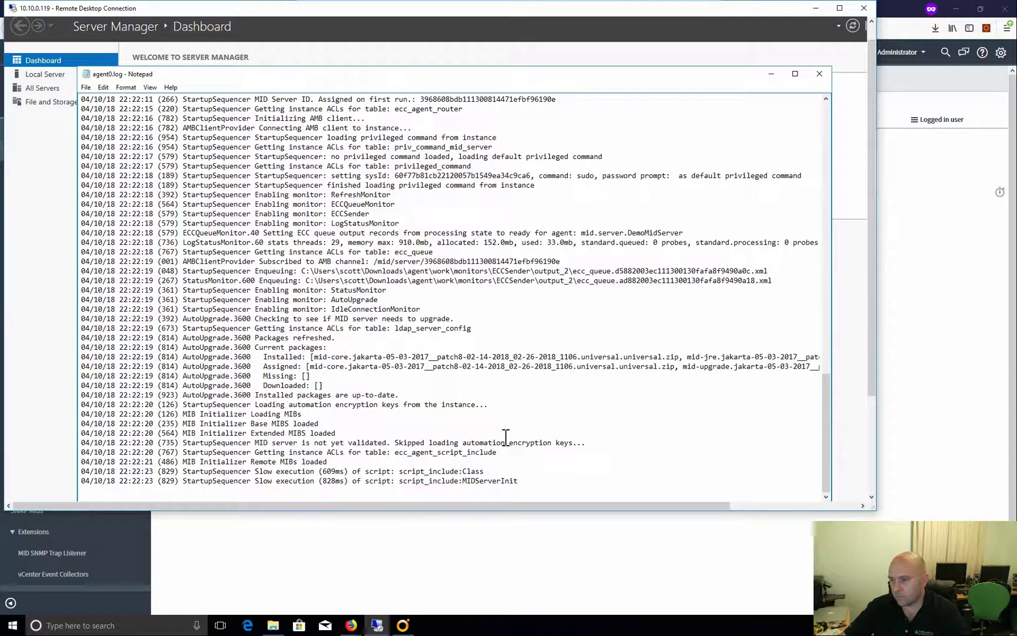
{"action": "left_click", "coordinate": [819, 73]}
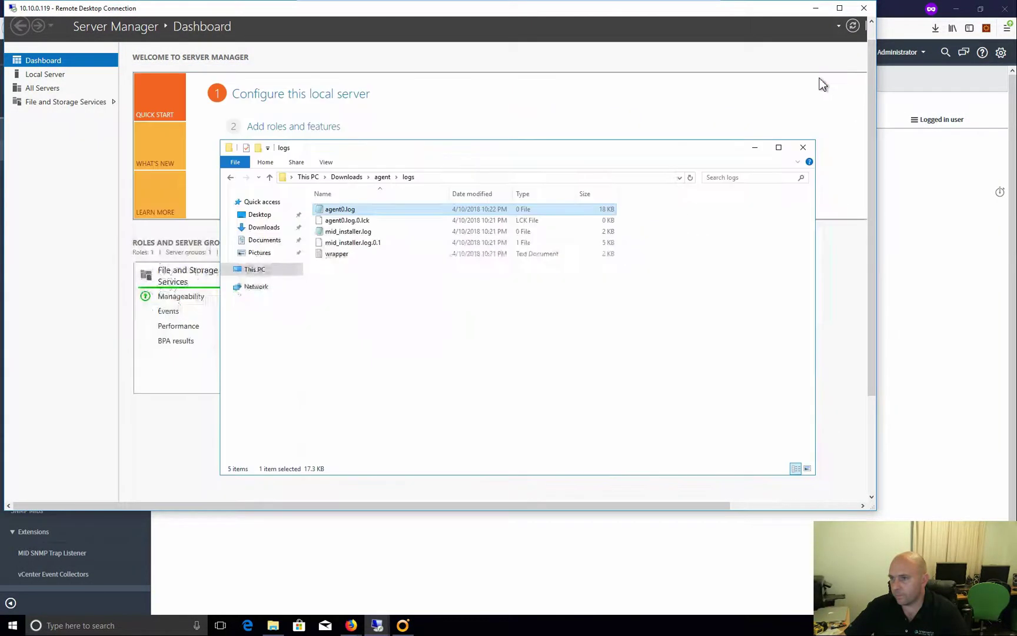
{"action": "left_click", "coordinate": [803, 148]}
{"action": "left_click", "coordinate": [933, 200]}
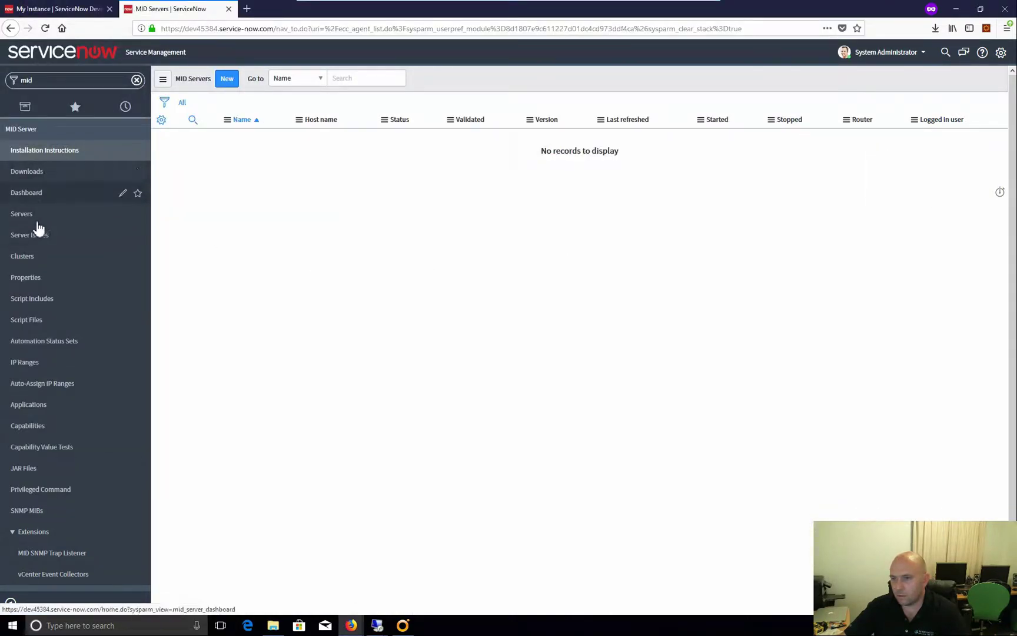
Refresh the MID Servers list, check MID Server Issues, and open the DemoMidServer record
{"action": "left_click", "coordinate": [28, 218]}
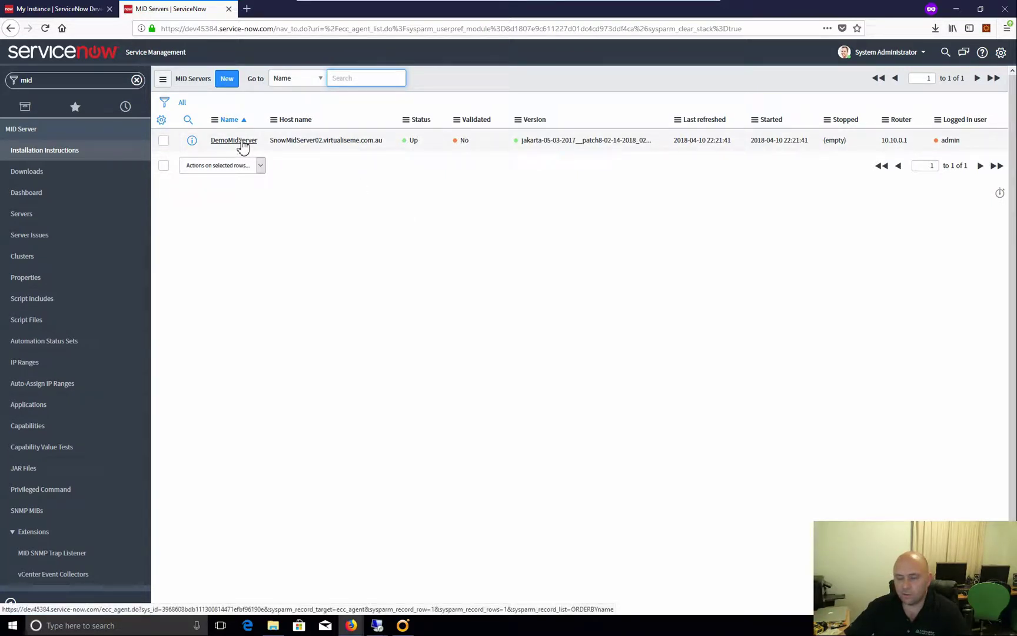
{"action": "left_click", "coordinate": [242, 144]}
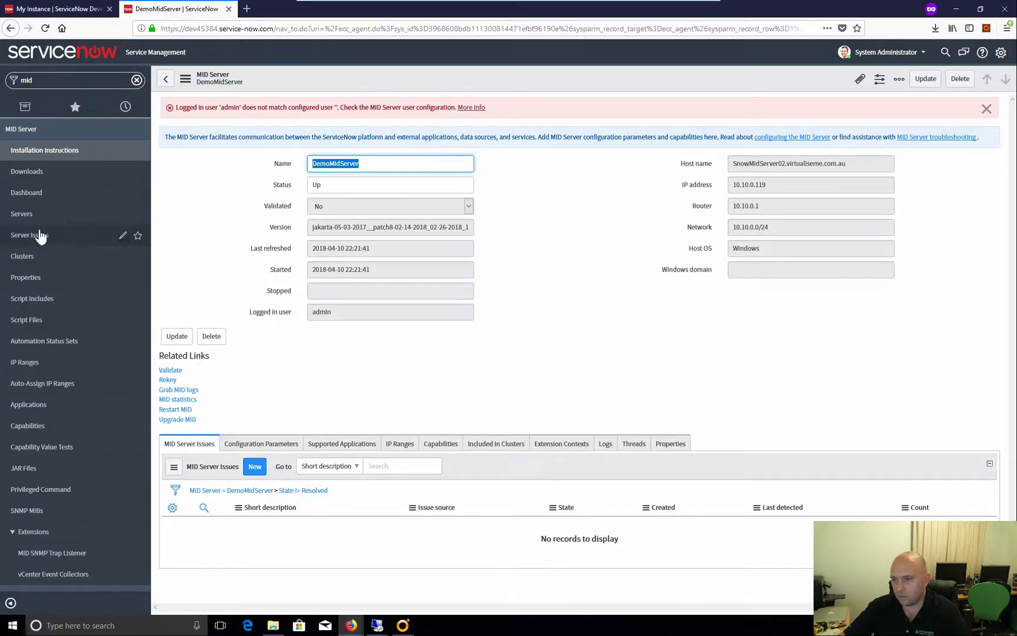
{"action": "left_click", "coordinate": [42, 239]}
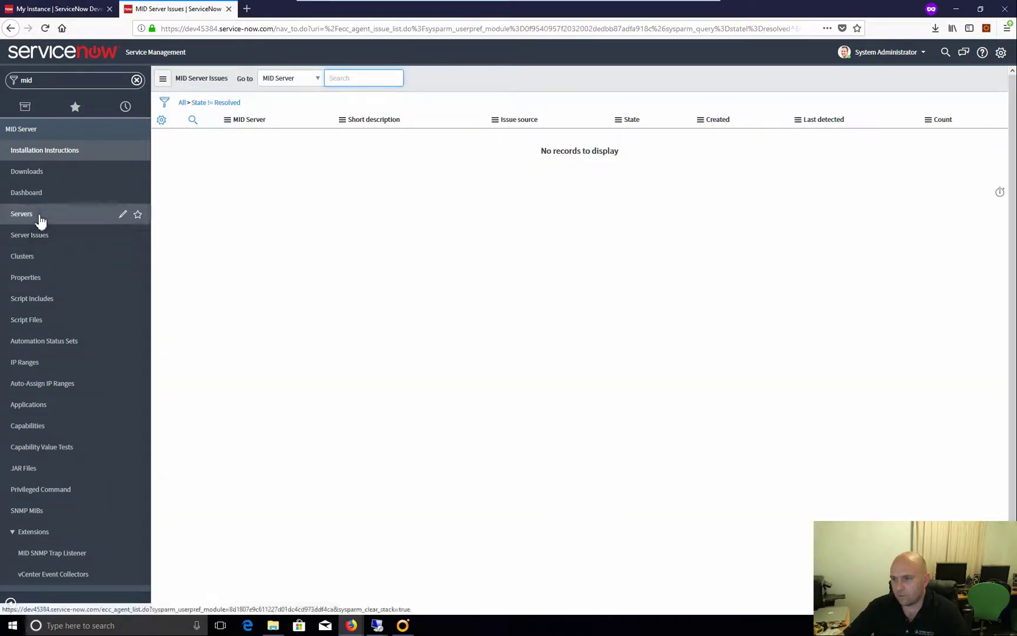
{"action": "left_click", "coordinate": [42, 216]}
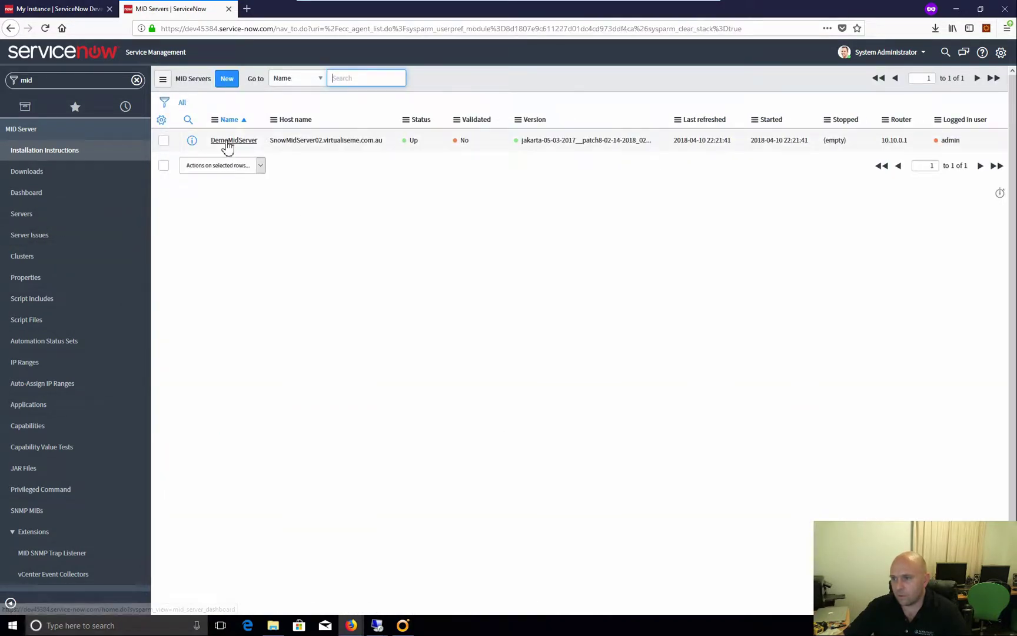
{"action": "left_click", "coordinate": [230, 144]}
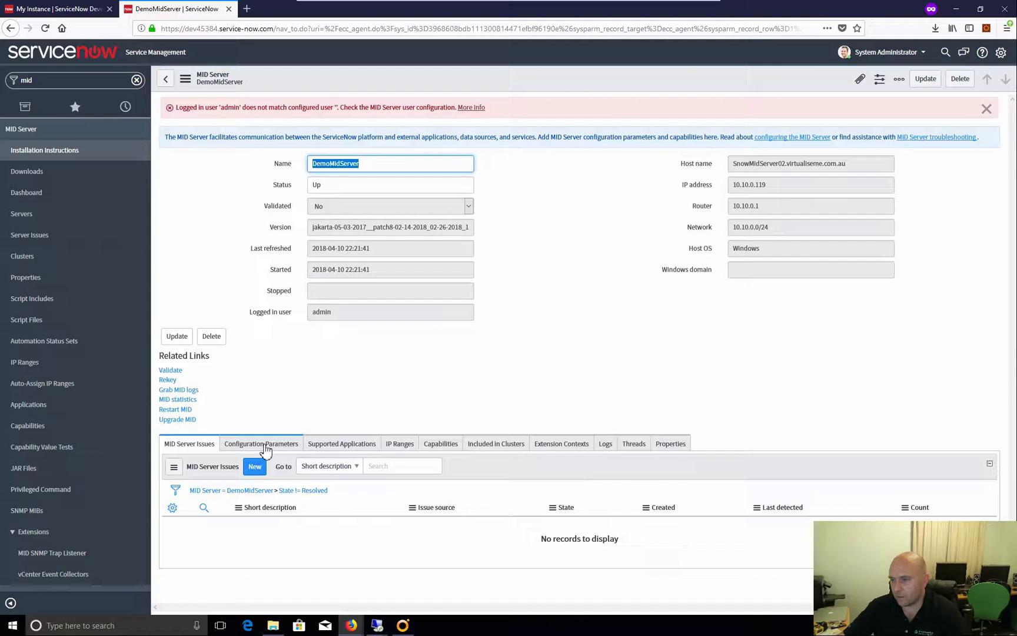
Validate DemoMidServer, accept the initial selection criteria, and refresh the Servers list
{"action": "left_click", "coordinate": [170, 370]}
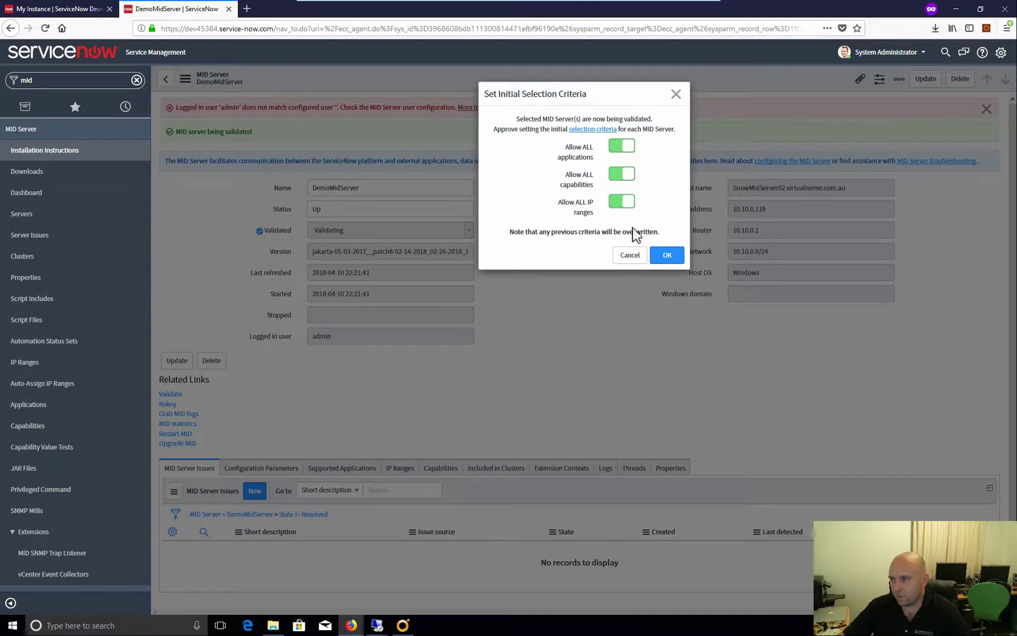
{"action": "left_click", "coordinate": [669, 257]}
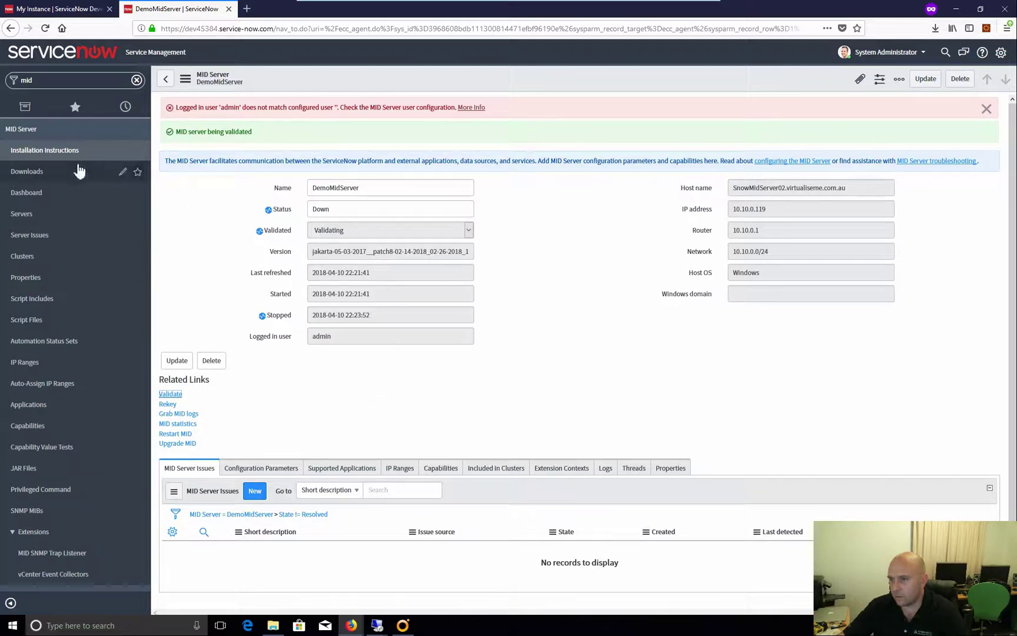
{"action": "left_click", "coordinate": [24, 214]}
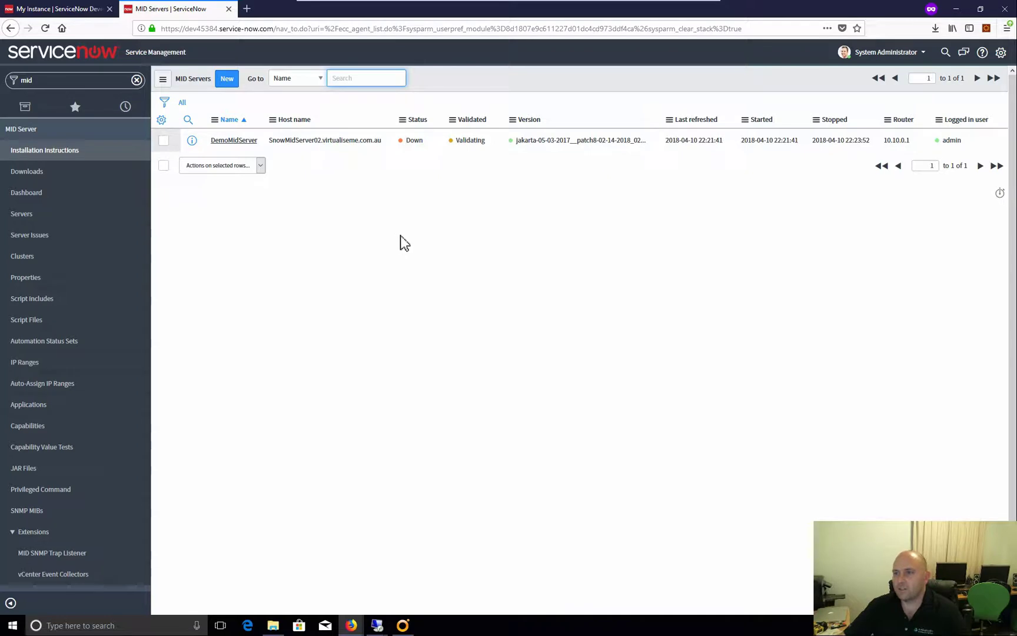
{"action": "left_click", "coordinate": [26, 219]}
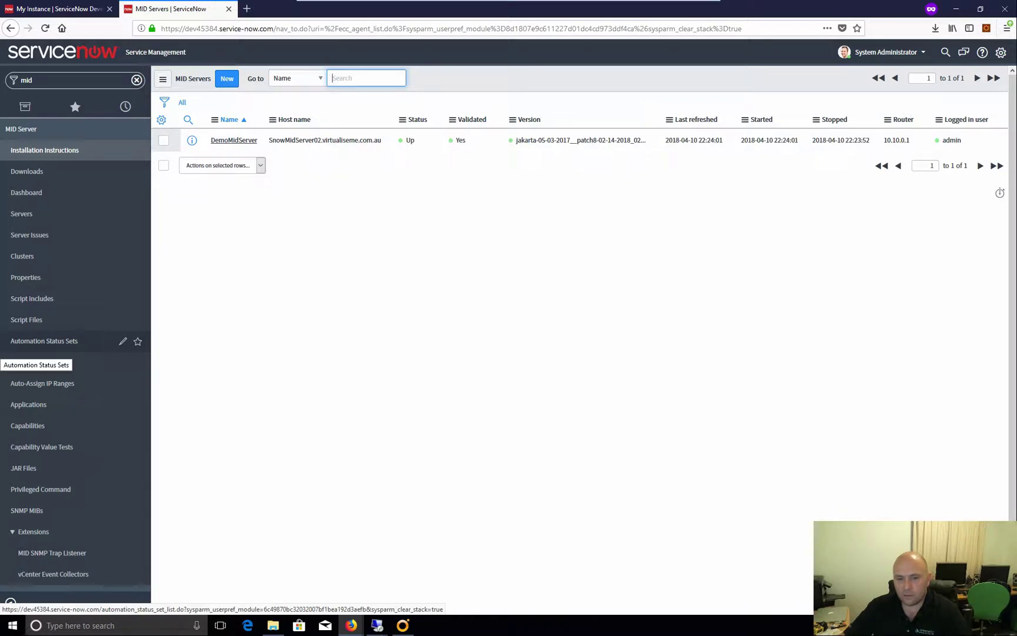
Filter the navigator on 'update', view Update Sources, then open Retrieved Update Sets
{"action": "left_click", "coordinate": [86, 87]}
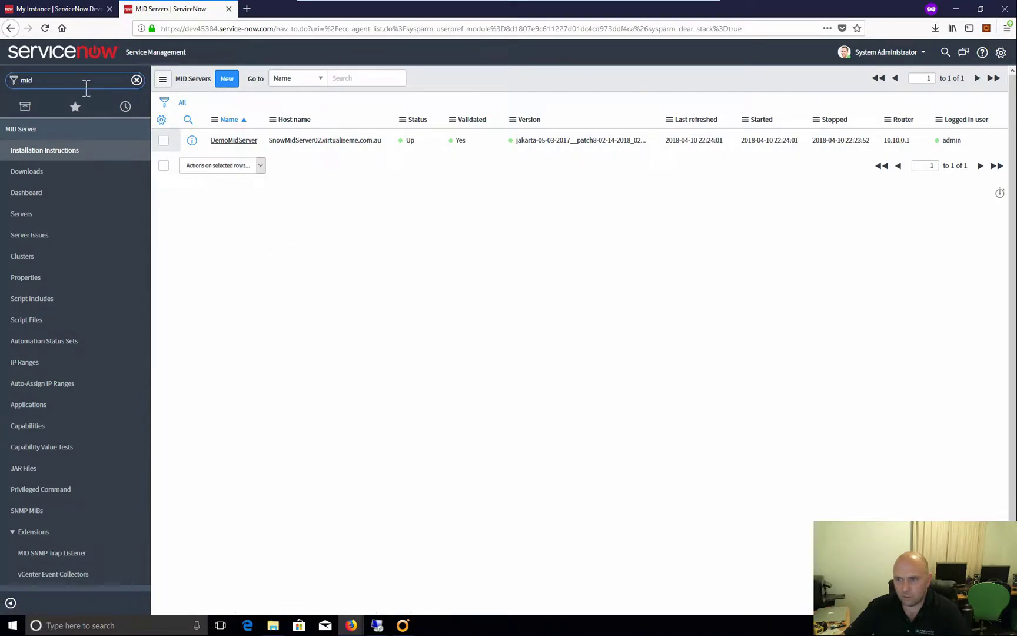
{"action": "double_click", "coordinate": [24, 80]}
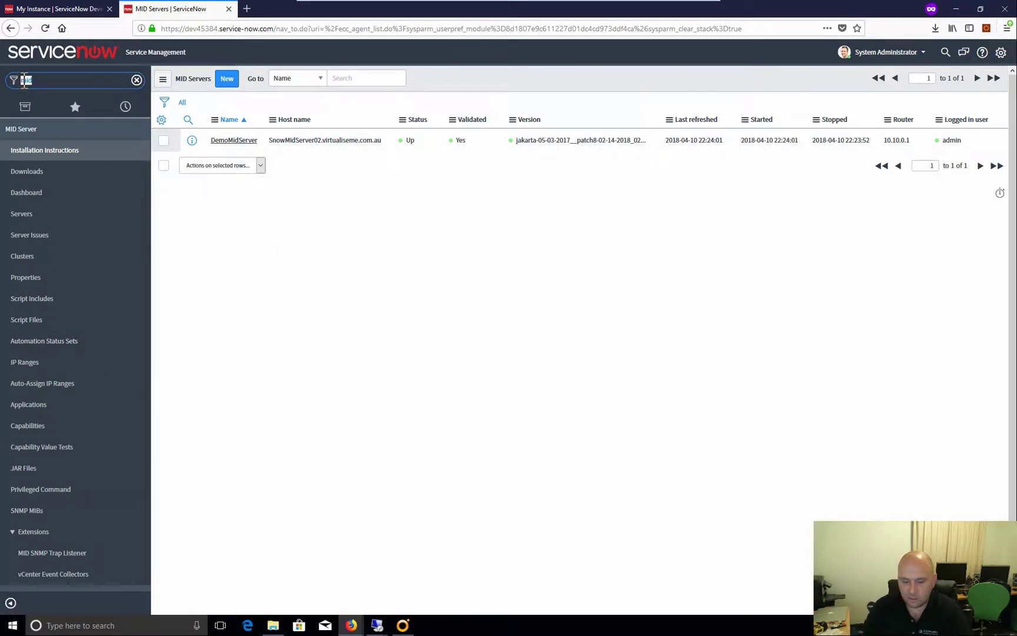
{"action": "type", "text": "update"}
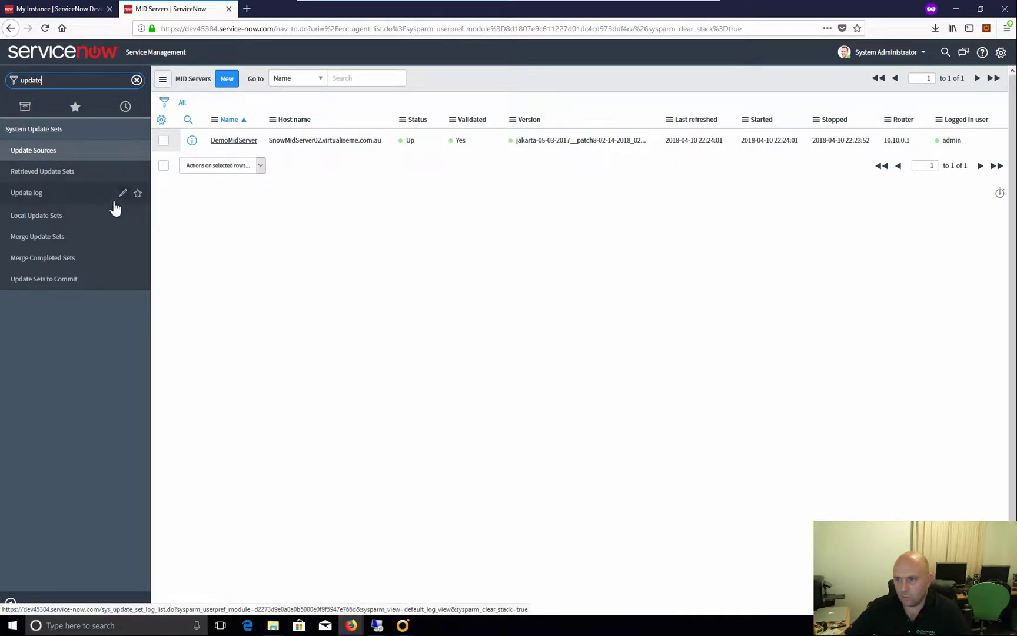
{"action": "left_click", "coordinate": [47, 152]}
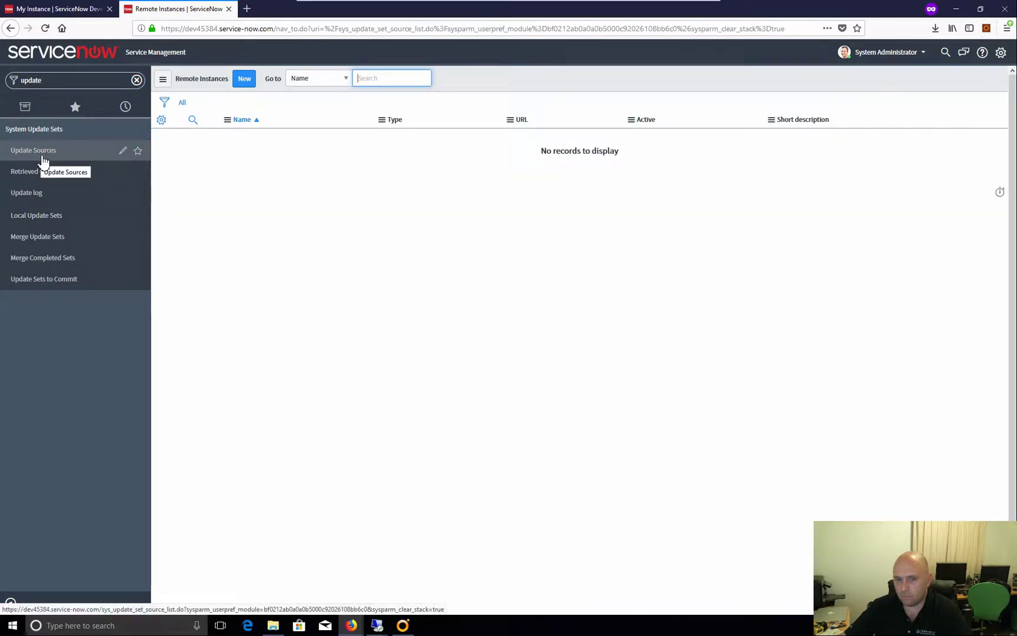
{"action": "left_click", "coordinate": [63, 82]}
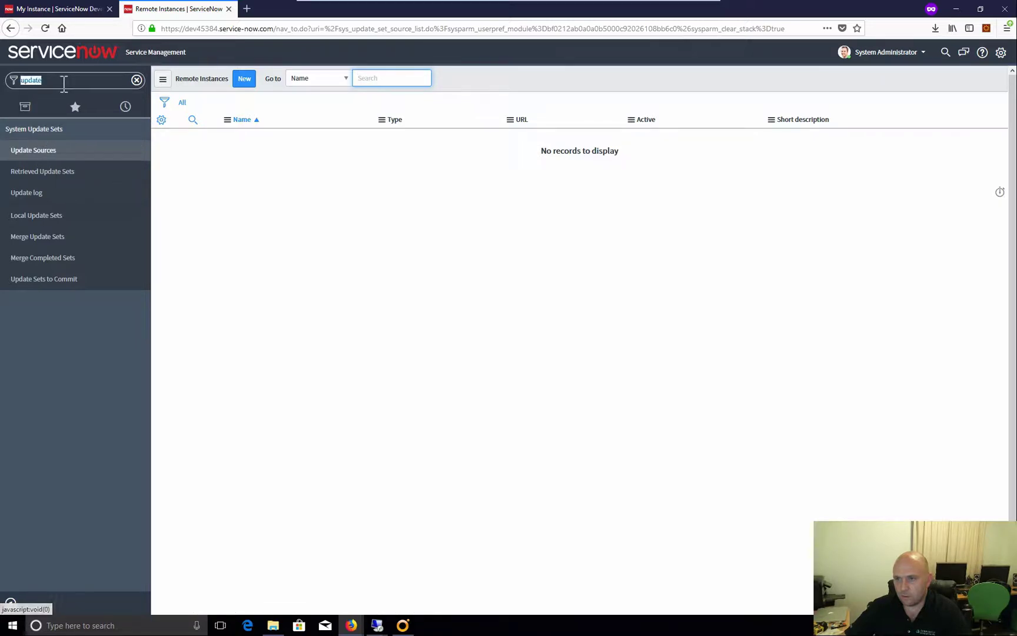
{"action": "left_click", "coordinate": [72, 82]}
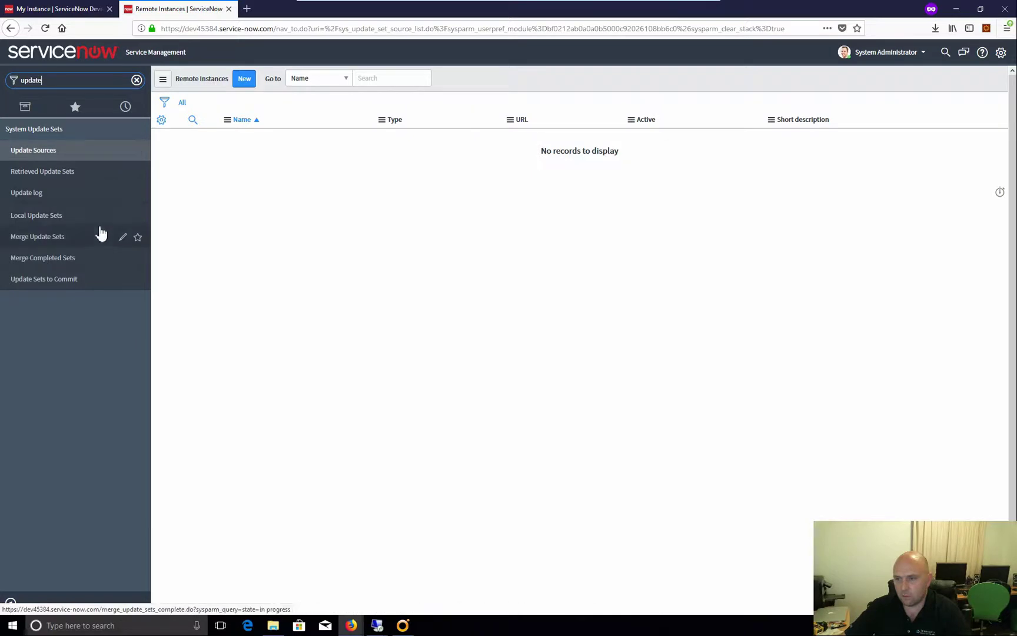
{"action": "left_click", "coordinate": [62, 176]}
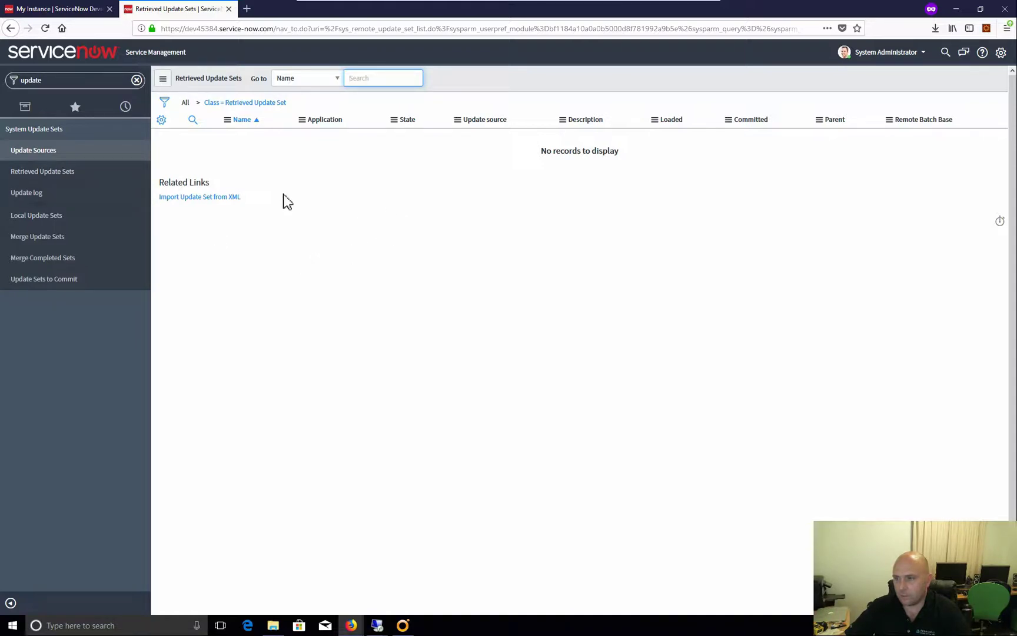
Upload vRealizeAutomationPluginForITSM_Jakarta-3.0-full.xml from the software drive as an update set
{"action": "left_click", "coordinate": [217, 198]}
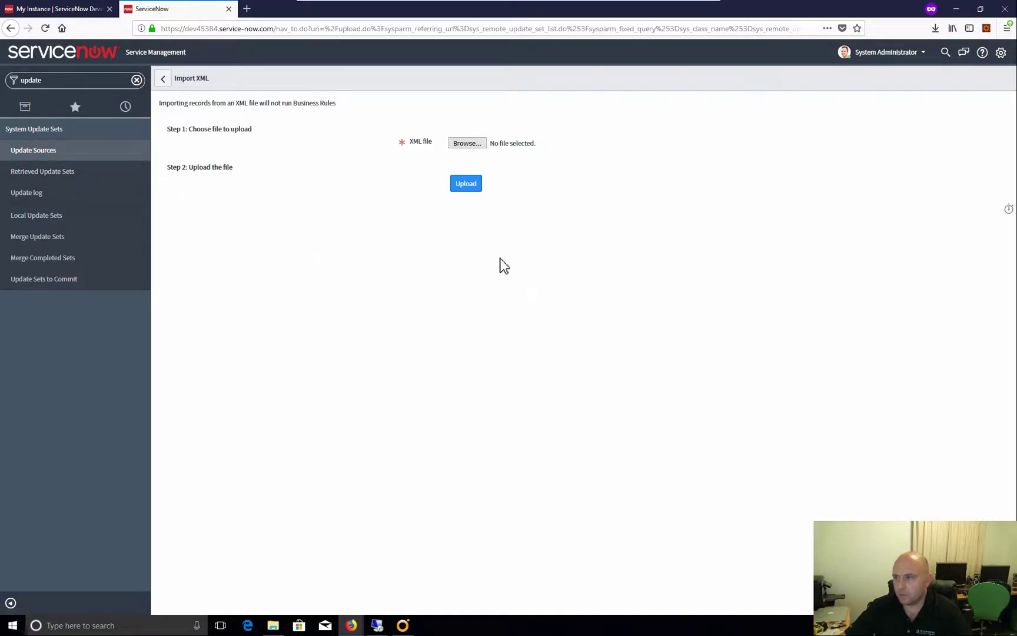
{"action": "left_click", "coordinate": [471, 145]}
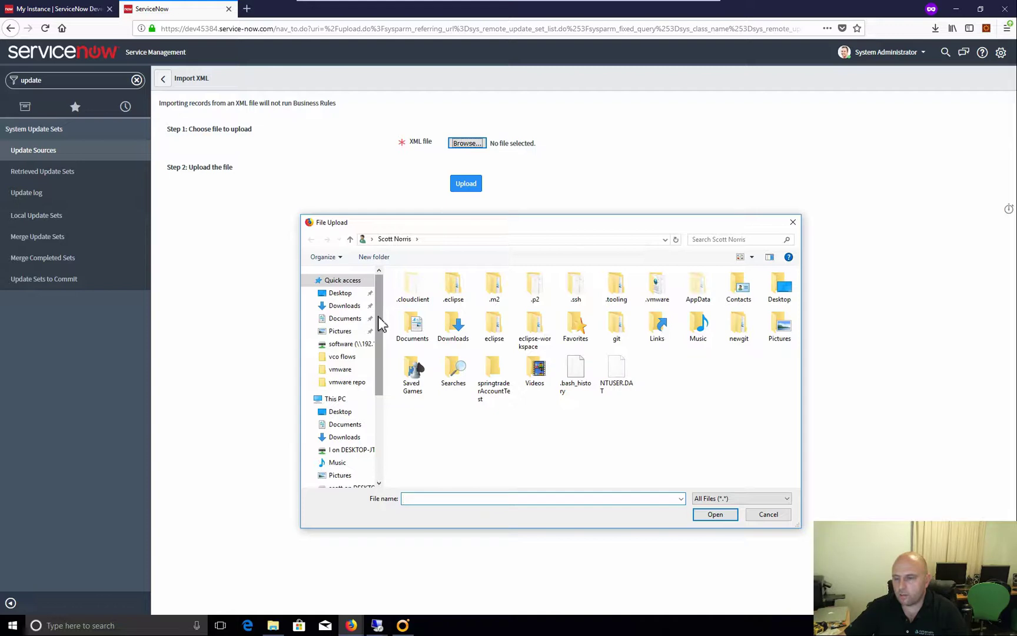
{"action": "left_click_drag", "start_coordinate": [379, 323], "coordinate": [390, 448]}
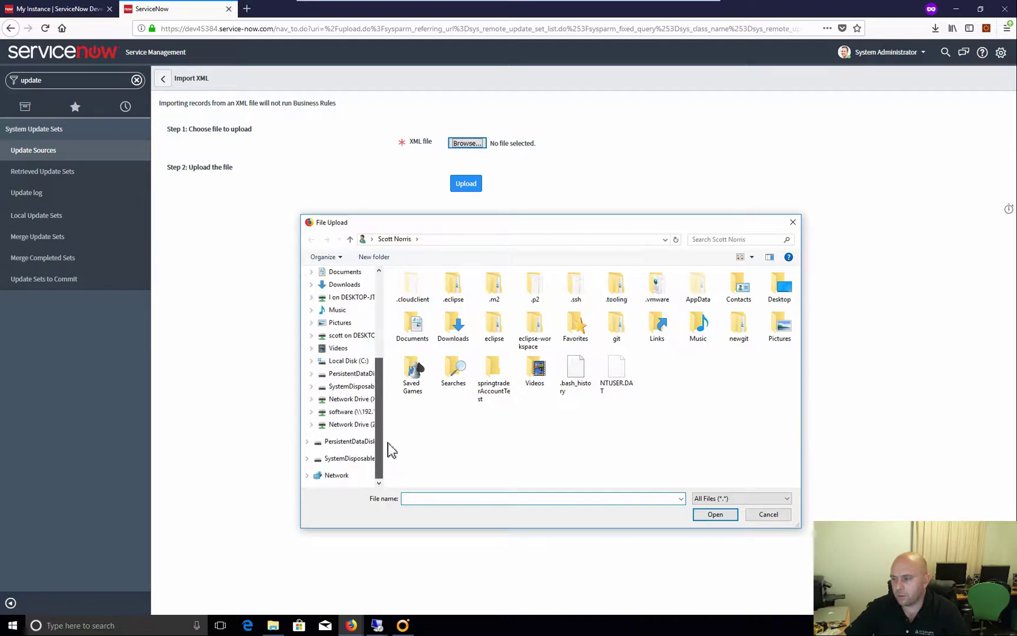
{"action": "left_click", "coordinate": [355, 414]}
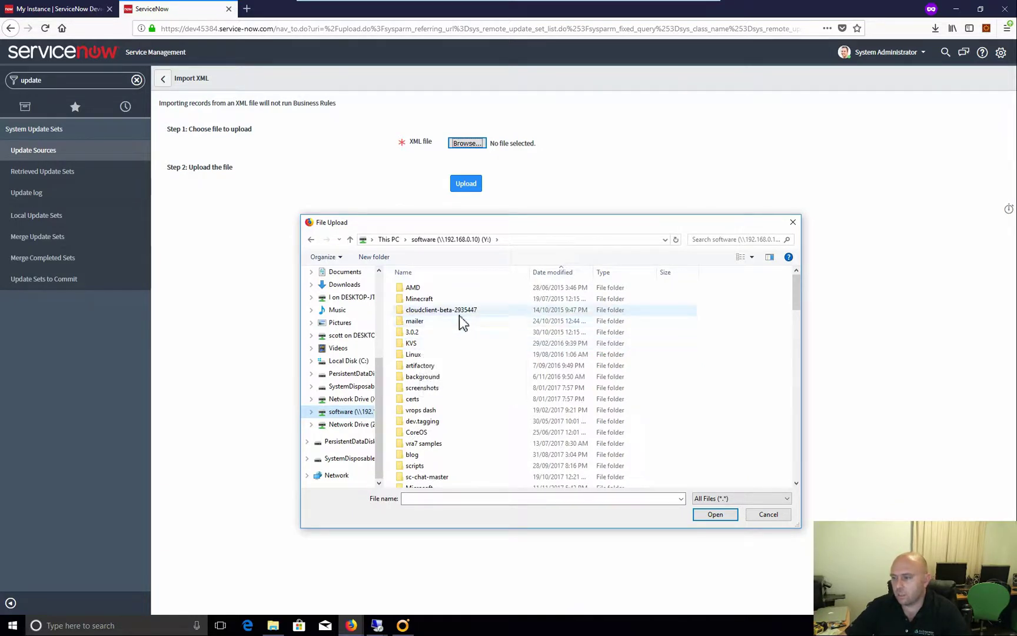
{"action": "left_click", "coordinate": [553, 274]}
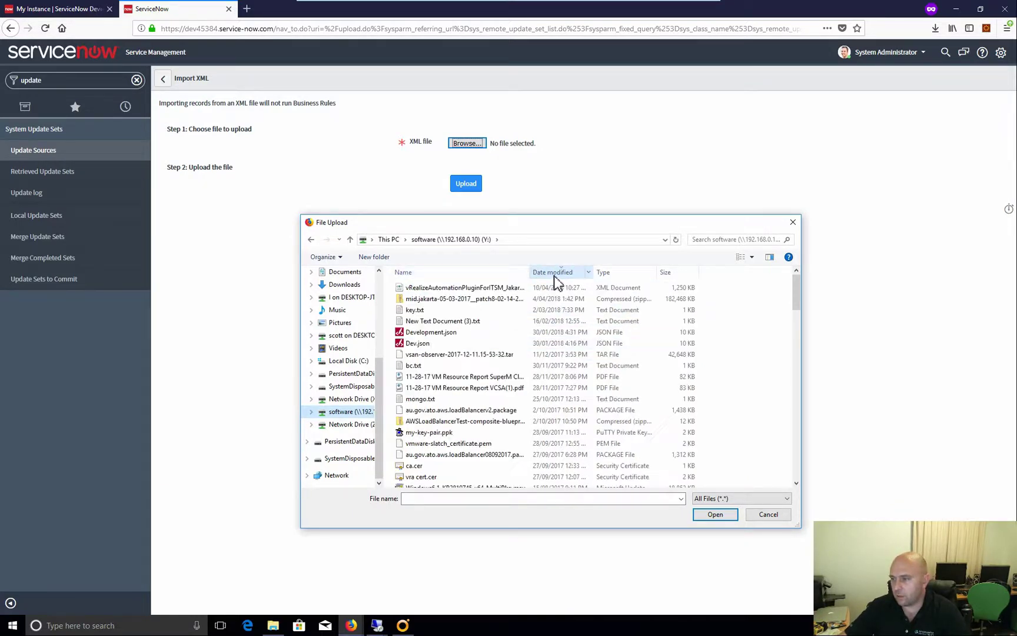
{"action": "left_click_drag", "start_coordinate": [534, 274], "coordinate": [607, 274]}
{"action": "left_click", "coordinate": [535, 288]}
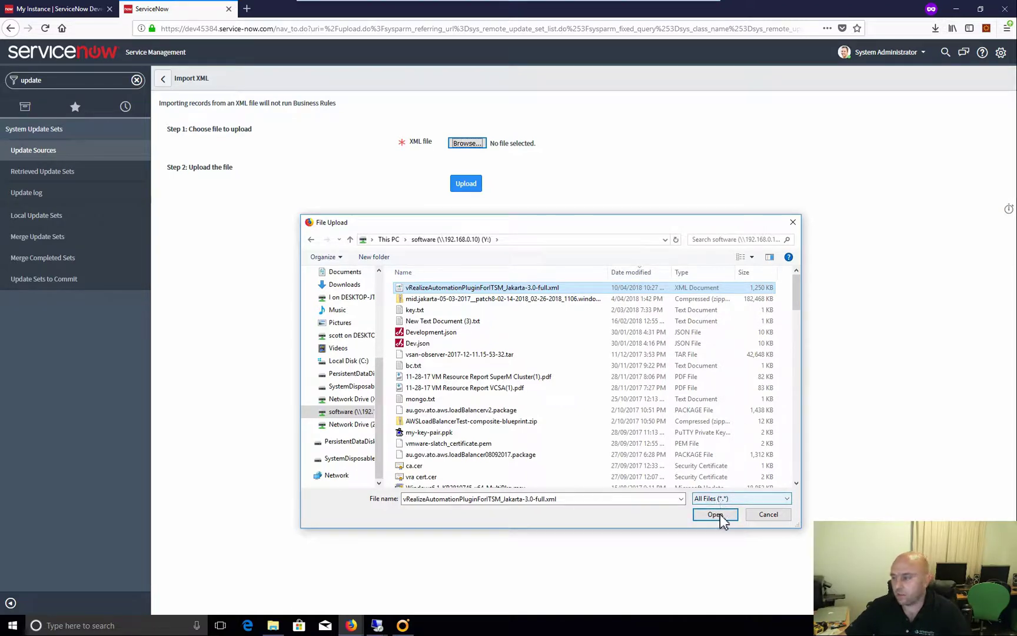
{"action": "left_click", "coordinate": [719, 516]}
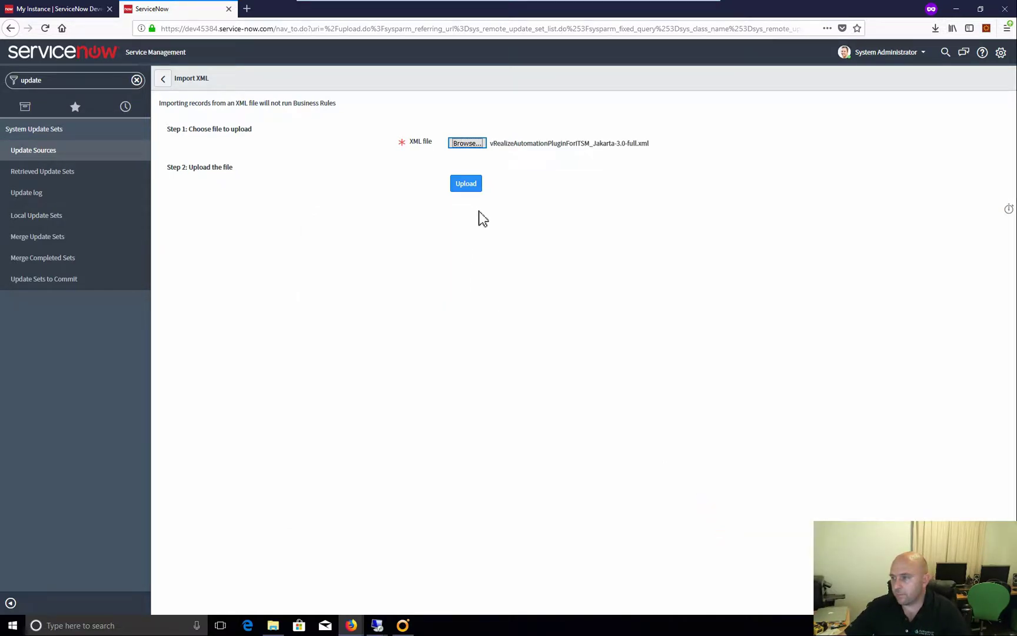
{"action": "left_click", "coordinate": [468, 186]}
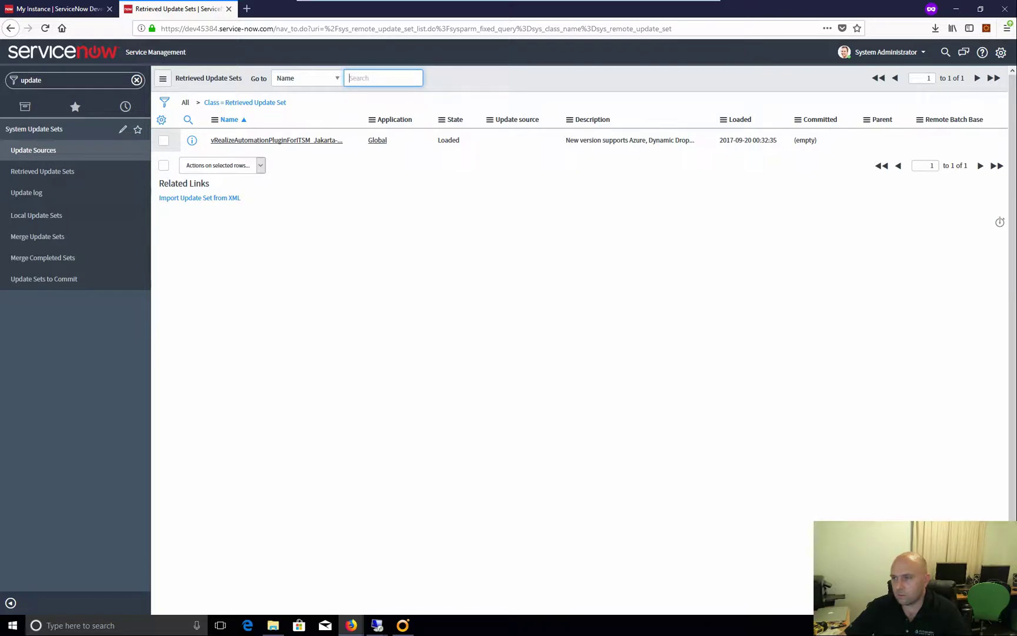
Preview the imported vRealize Automation plugin update set and close the preview results
{"action": "left_click", "coordinate": [258, 141]}
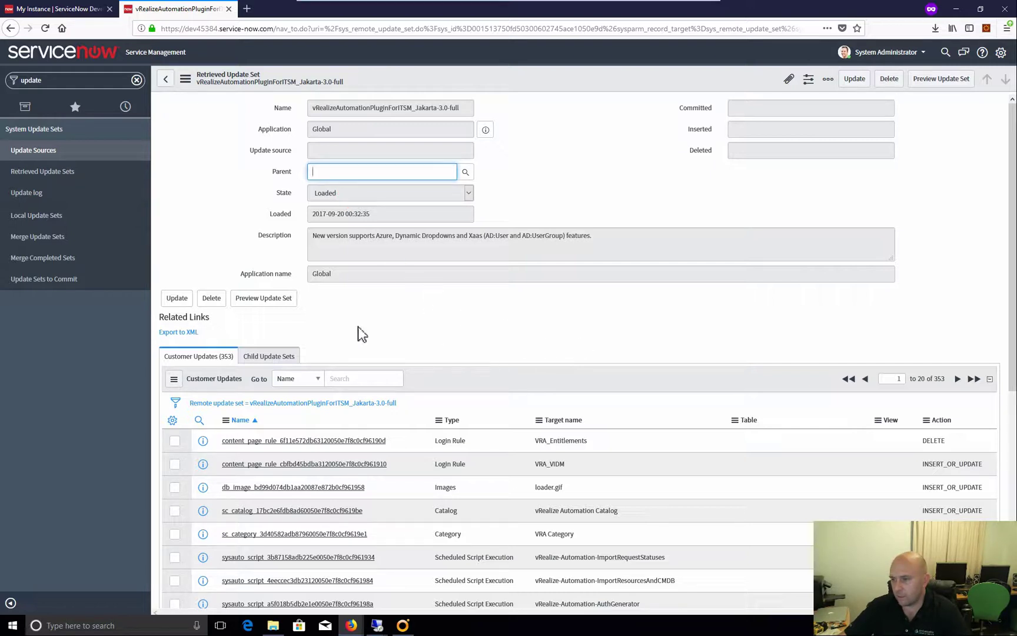
{"action": "left_click", "coordinate": [254, 306]}
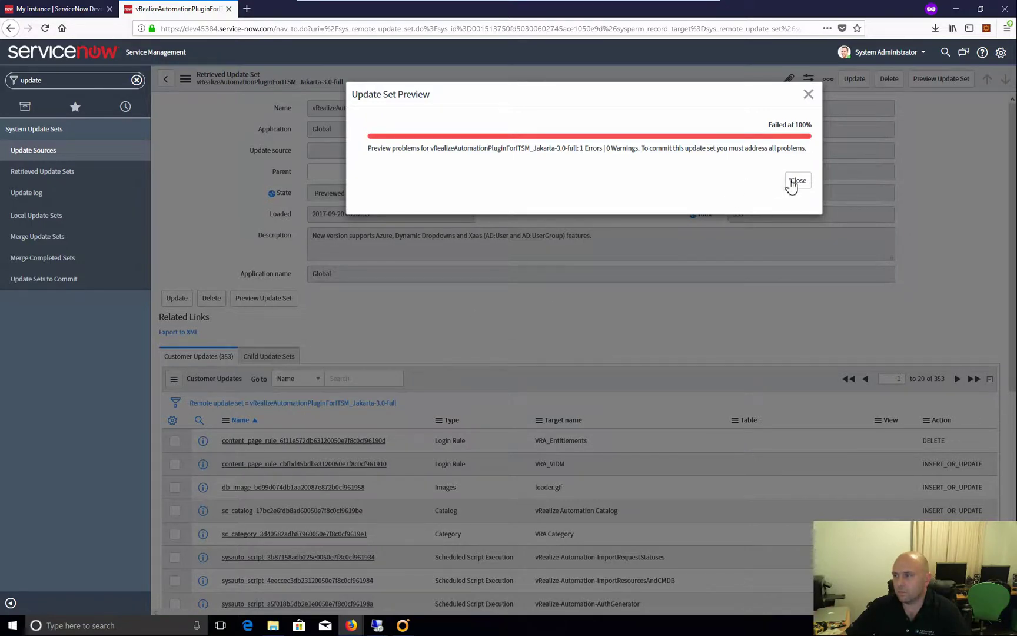
{"action": "left_click", "coordinate": [797, 182]}
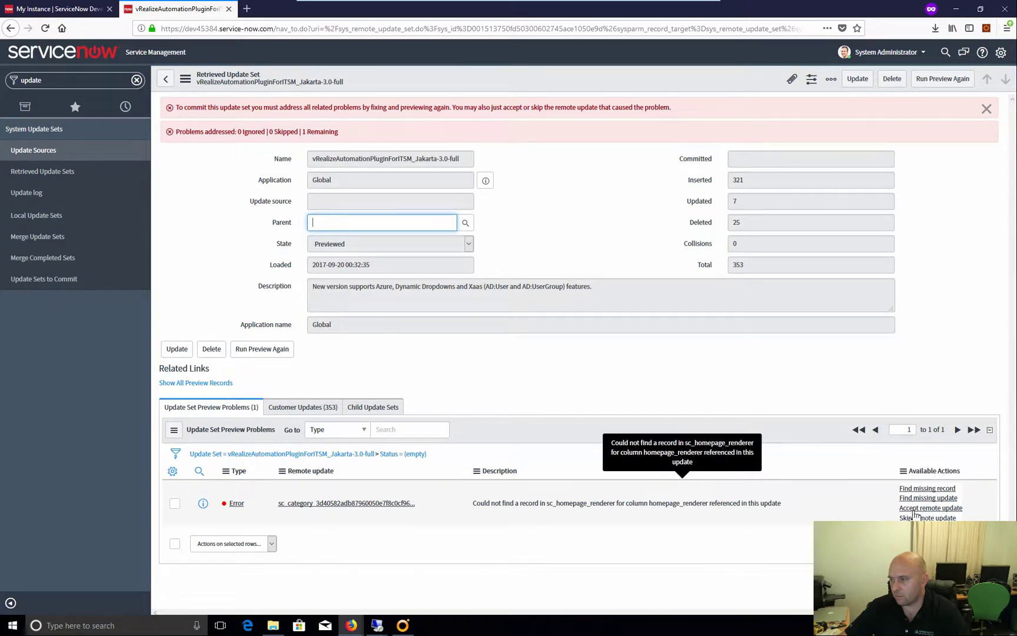
Accept the remote update for the missing sc_homepage_renderer record error
{"action": "left_click", "coordinate": [923, 510]}
{"action": "left_click", "coordinate": [922, 508]}
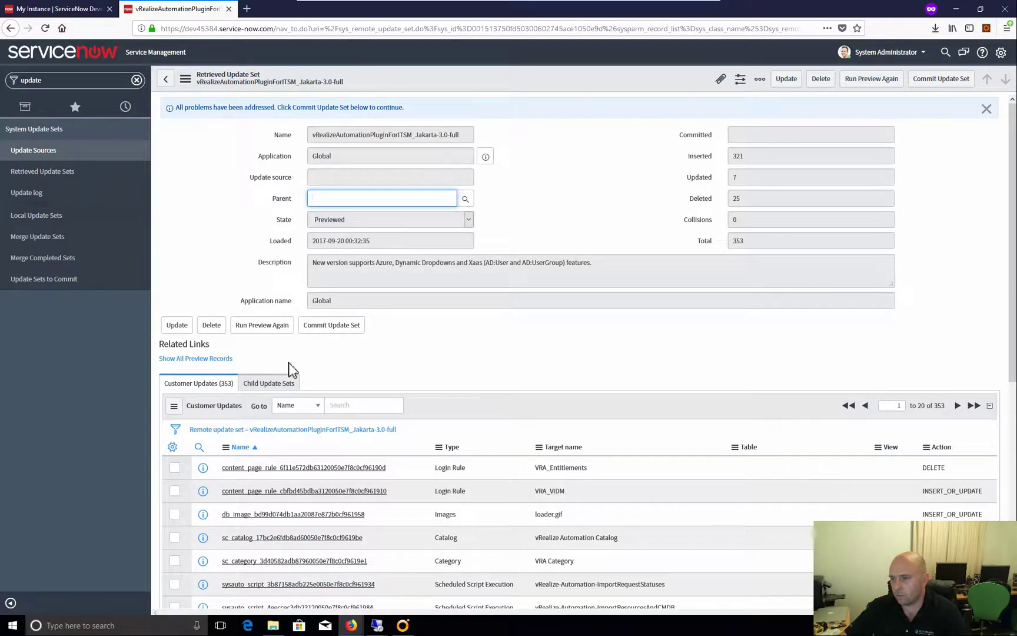
Commit the plugin update set, proceeding past the data-loss warning, and close the result
{"action": "left_click", "coordinate": [334, 330]}
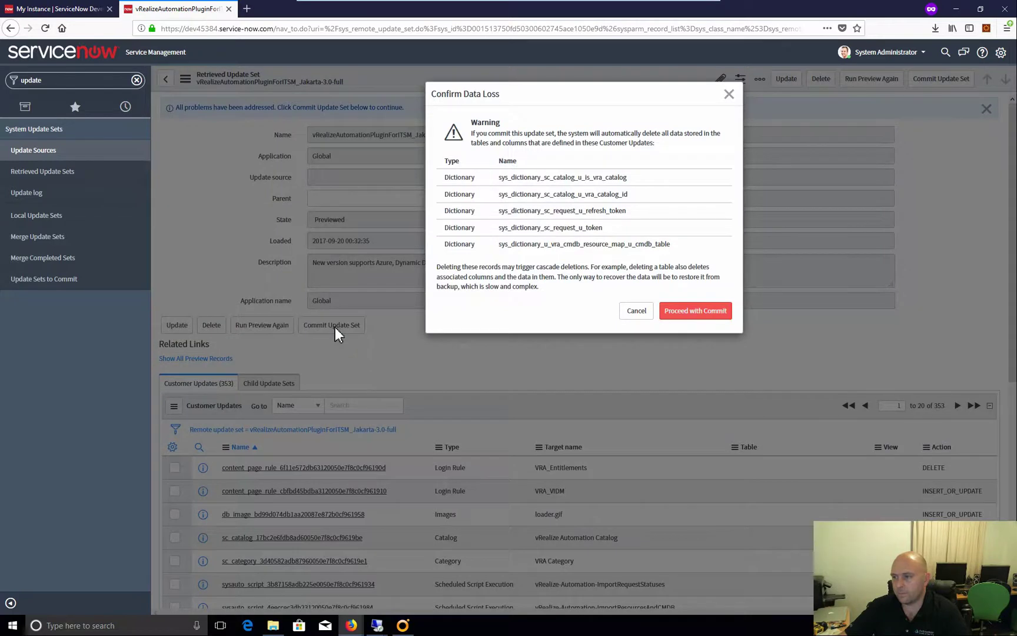
{"action": "left_click", "coordinate": [705, 316]}
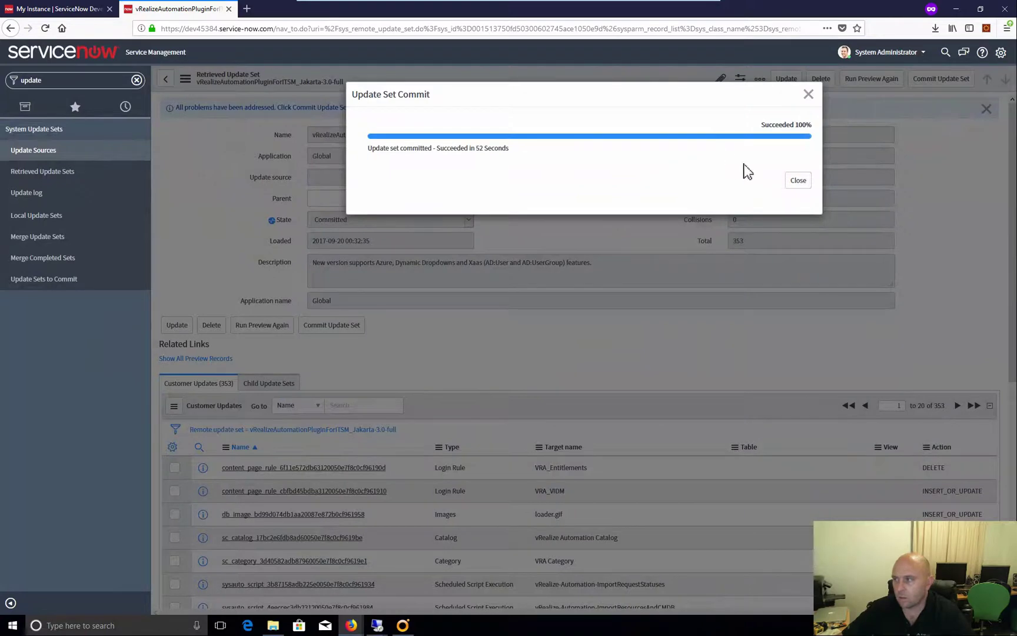
{"action": "left_click", "coordinate": [798, 181]}
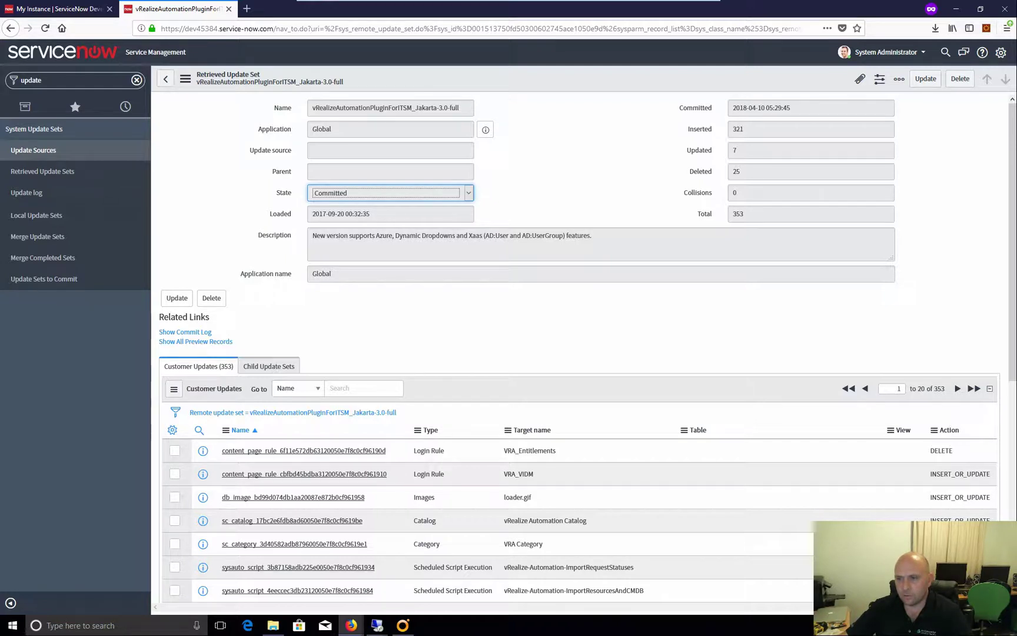
Filter the navigator by 'vre' and open Integration - vRealize Automation > Basic Configurations
{"action": "left_click", "coordinate": [137, 81]}
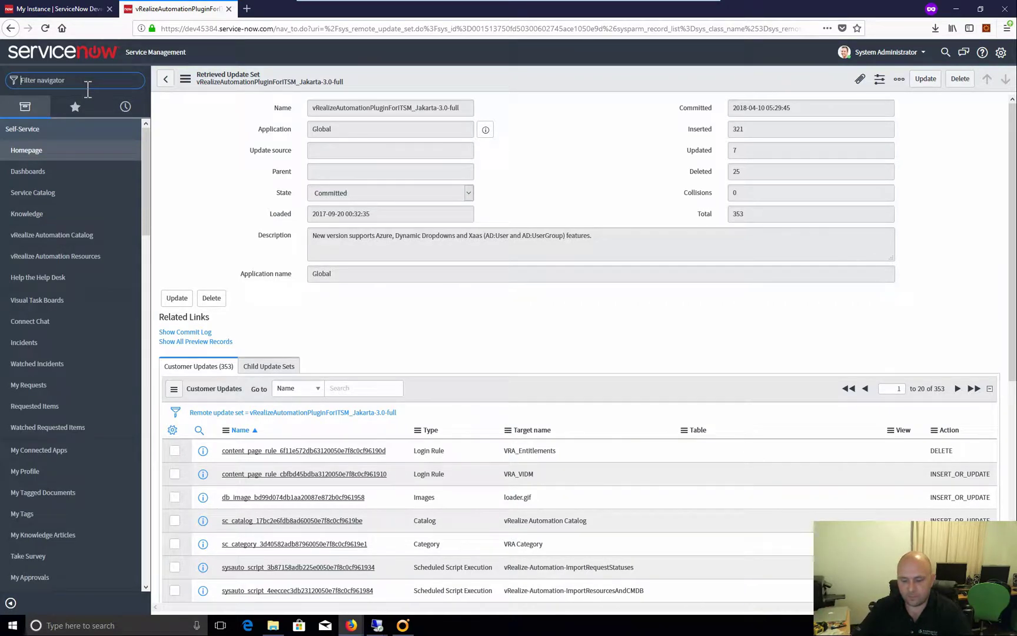
{"action": "type", "text": "vre"}
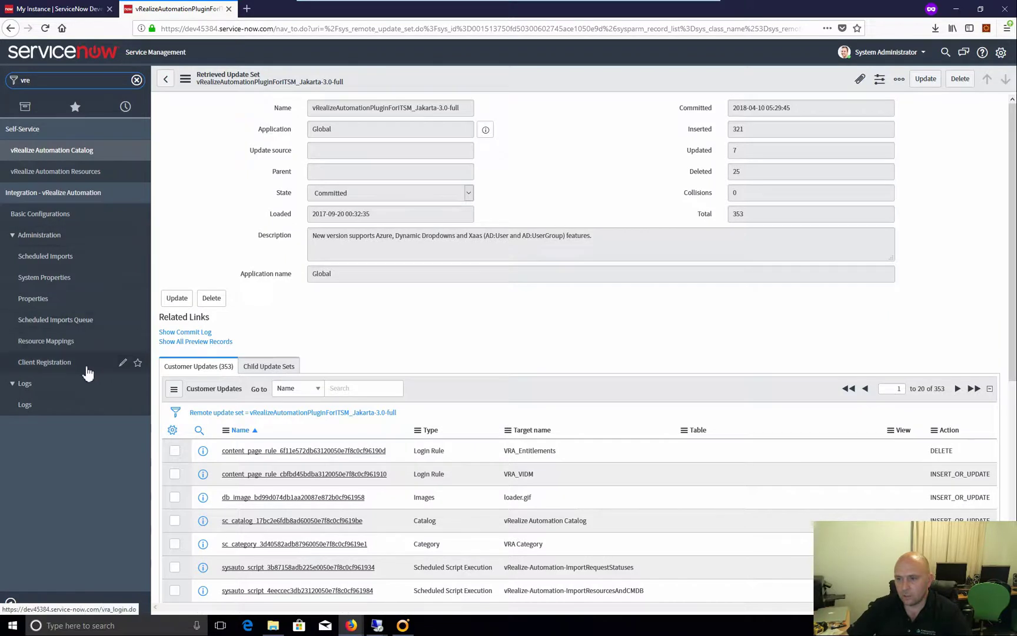
{"action": "left_click", "coordinate": [65, 364]}
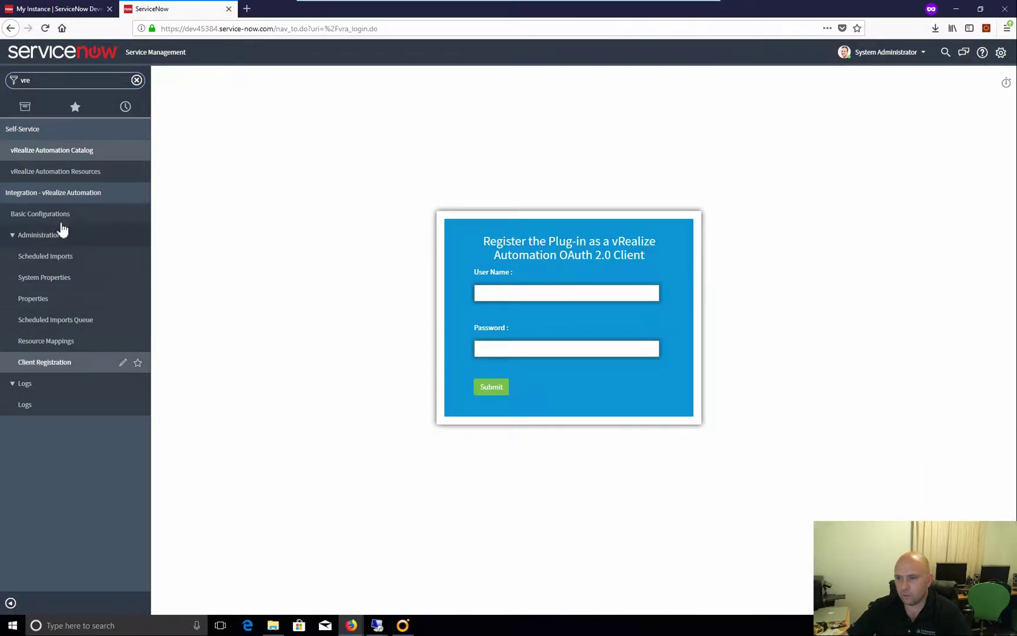
{"action": "left_click", "coordinate": [83, 216]}
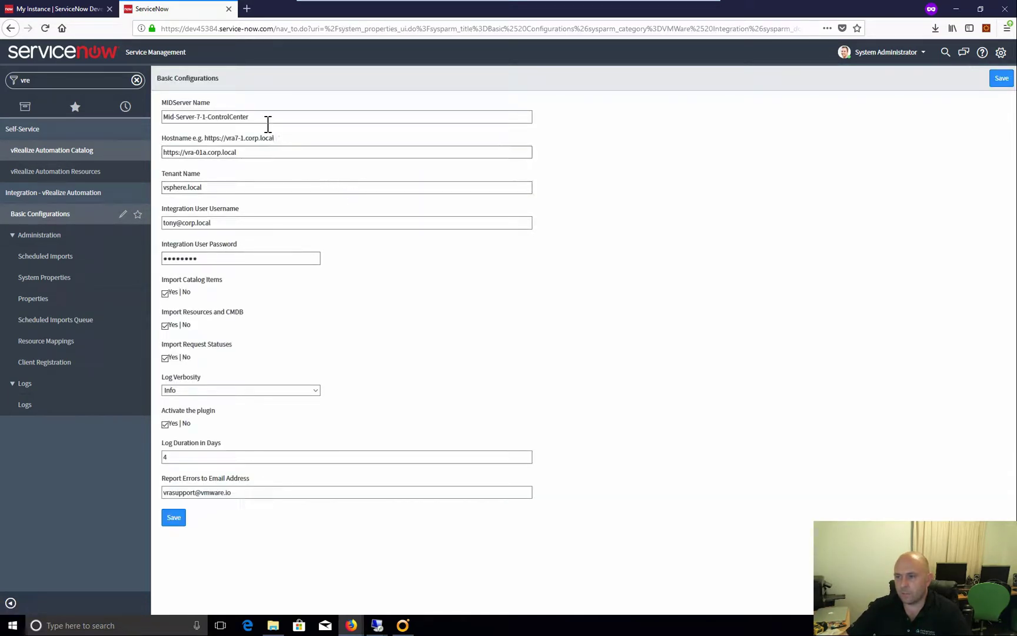
Enter DemoMidServer as the MIDServer Name and filter the navigator by 'mid'
{"action": "left_click_drag", "start_coordinate": [262, 117], "coordinate": [156, 109]}
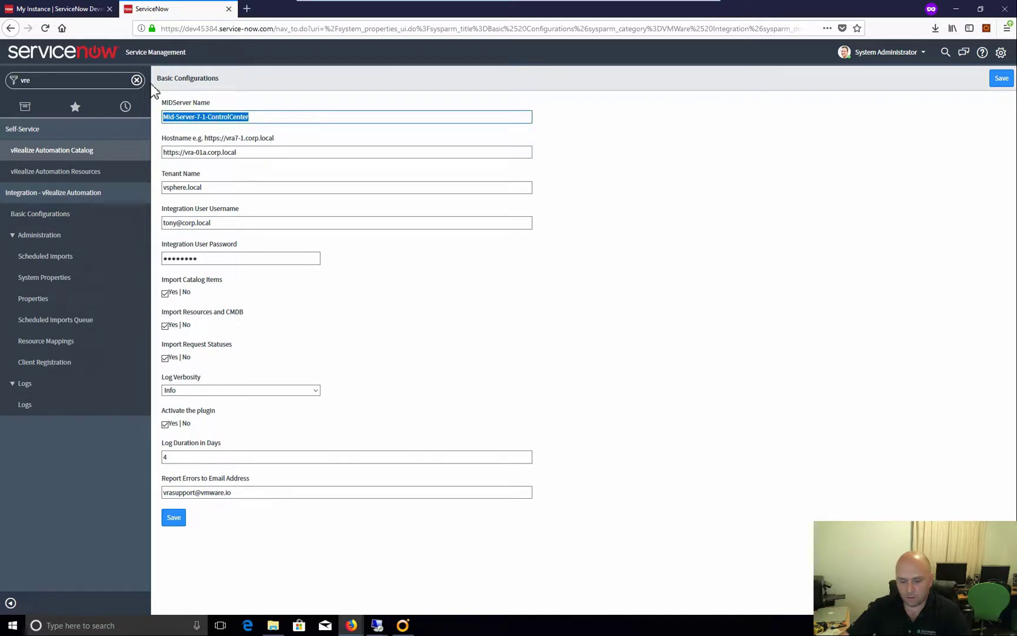
{"action": "type", "text": "DemoM"}
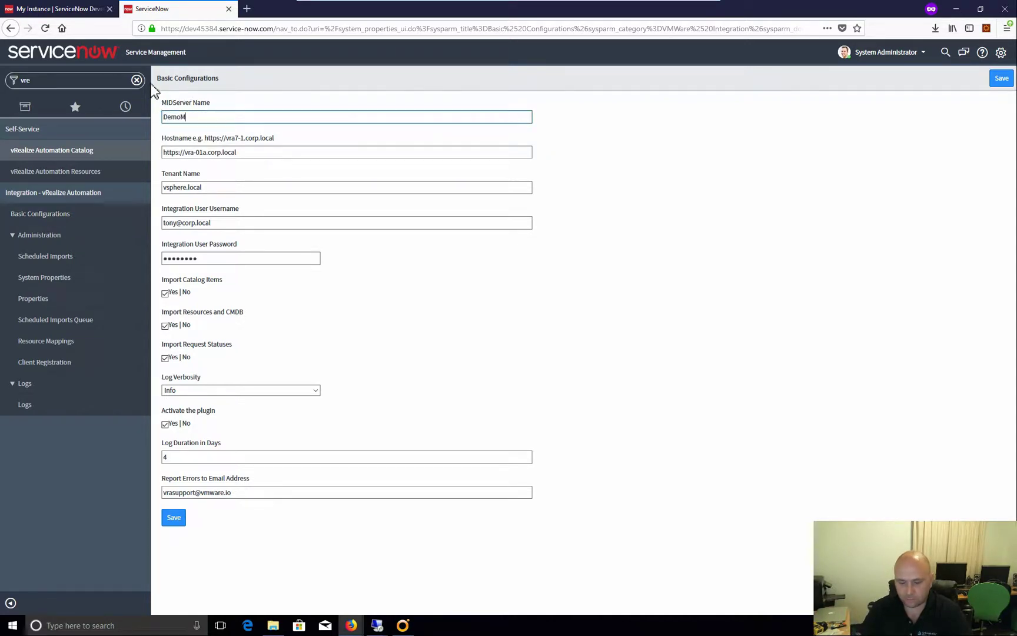
{"action": "type", "text": "idServer"}
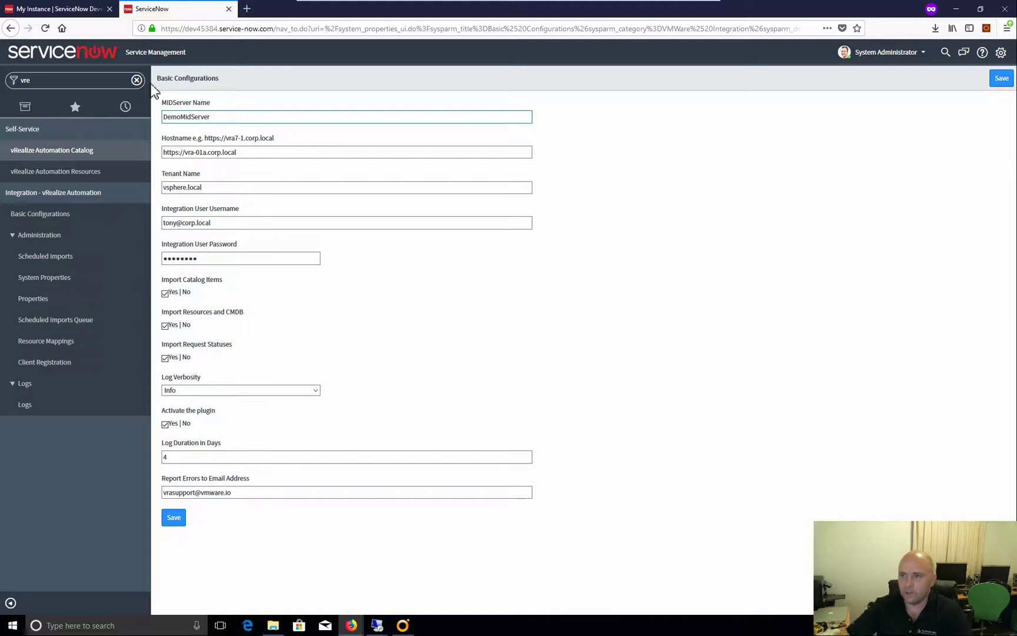
{"action": "left_click", "coordinate": [13, 86]}
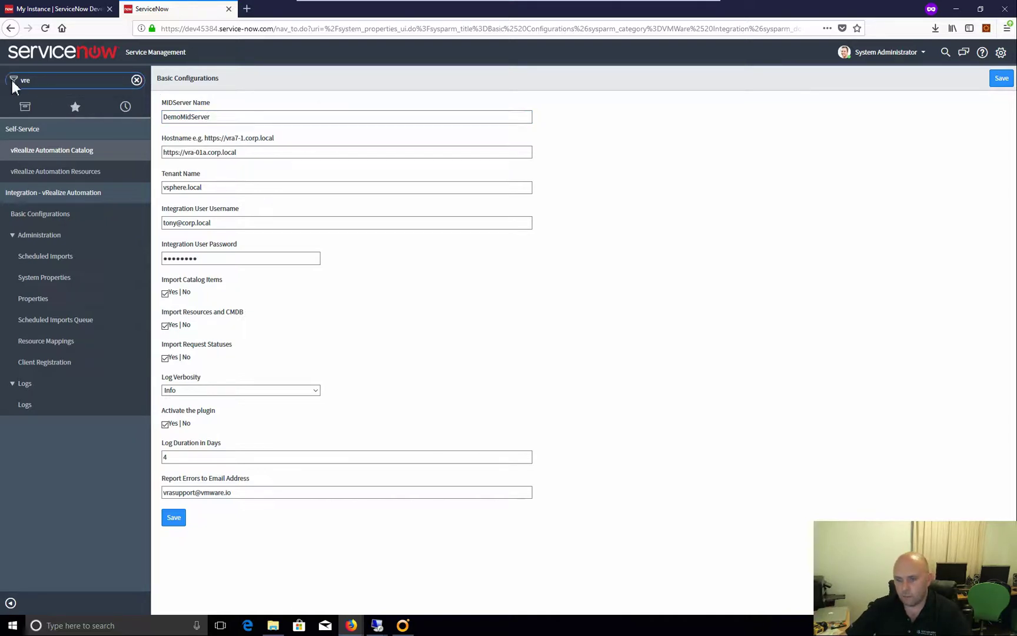
{"action": "left_click_drag", "start_coordinate": [50, 80], "coordinate": [23, 78]}
{"action": "type", "text": "mid"}
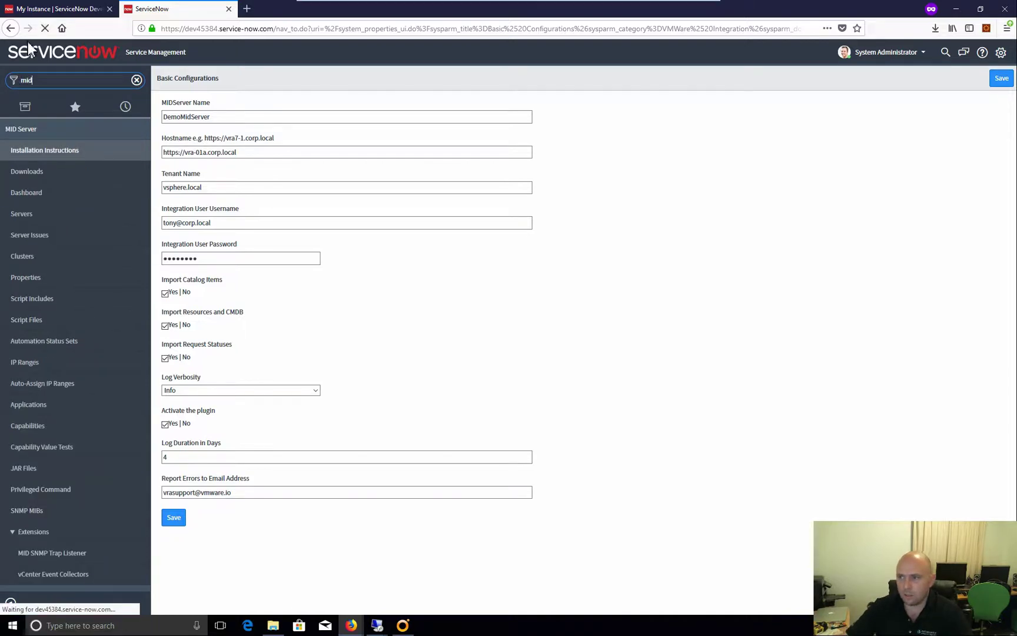
Check DemoMidServer in the MID Servers list, then reopen vRA Basic Configurations via 'vre'
{"action": "left_click", "coordinate": [23, 215]}
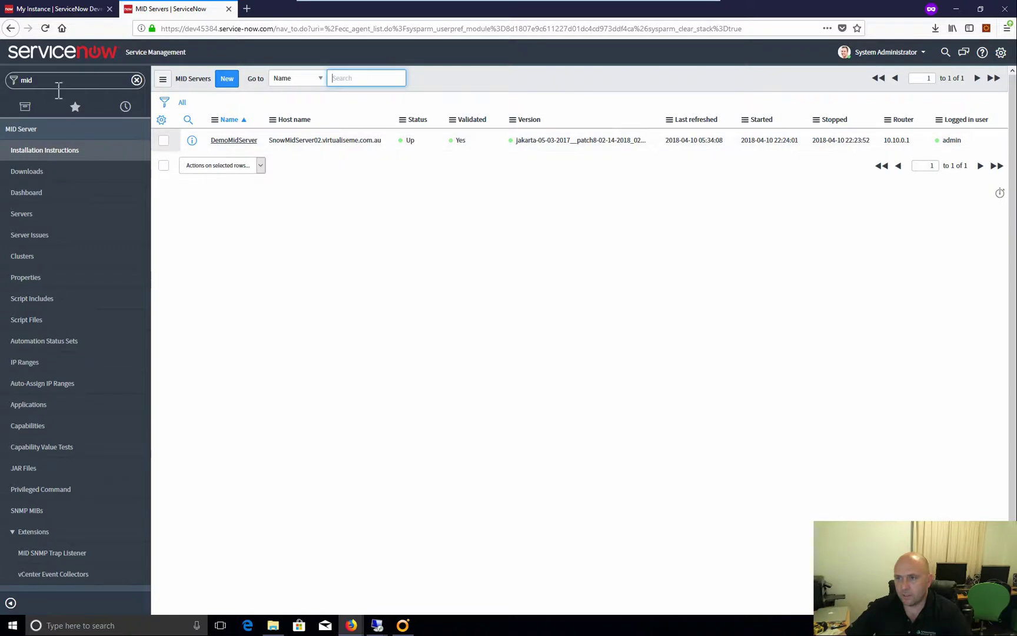
{"action": "left_click_drag", "start_coordinate": [22, 84], "coordinate": [66, 84]}
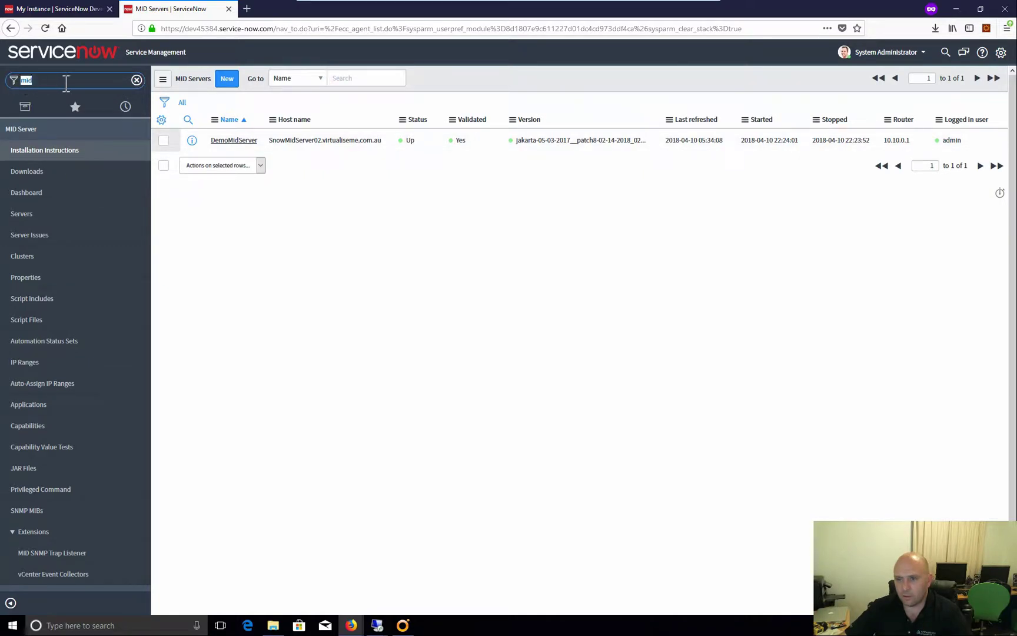
{"action": "type", "text": "vre"}
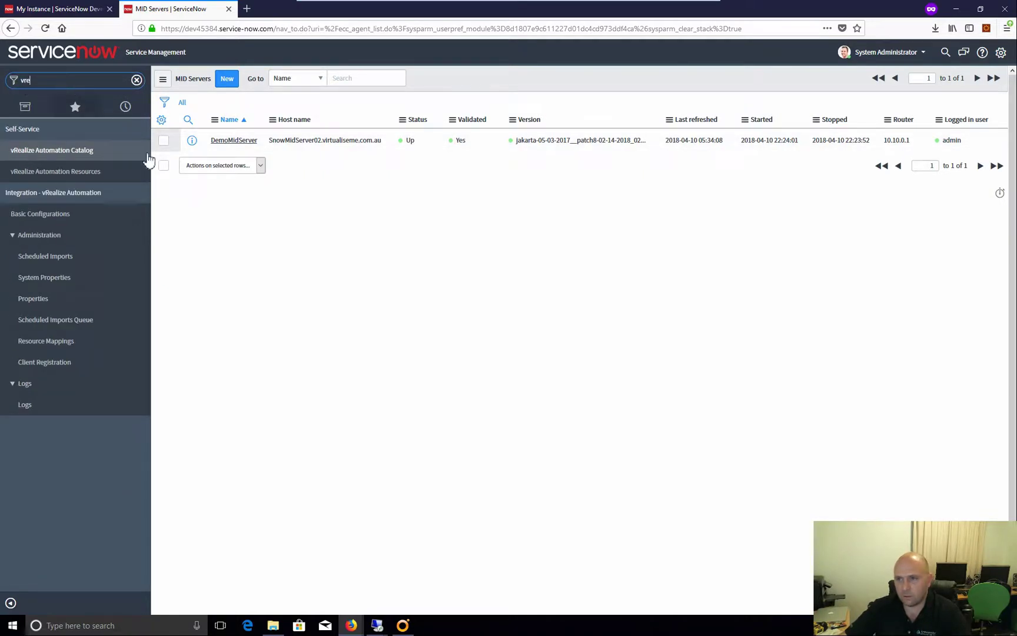
{"action": "left_click", "coordinate": [48, 215]}
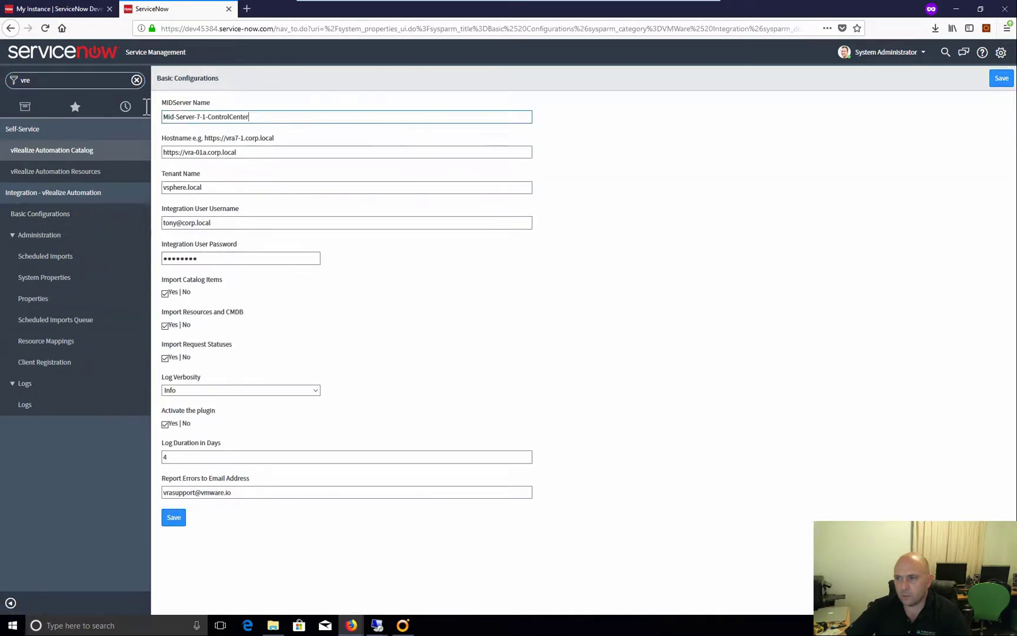
{"action": "key", "text": "ctrl+a"}
{"action": "type", "text": "DemoMi"}
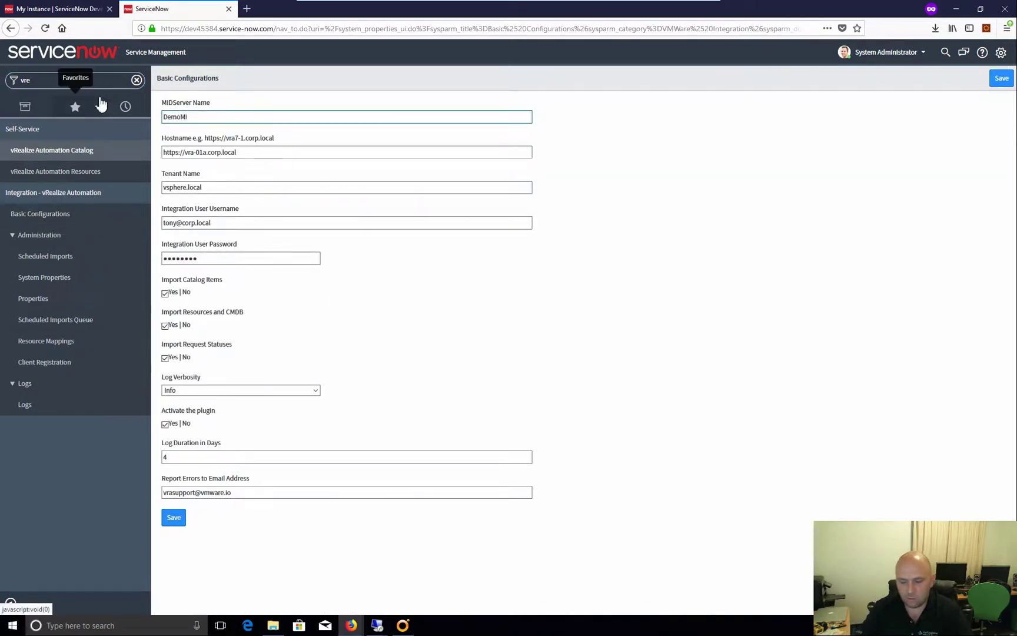
{"action": "type", "text": "dServer"}
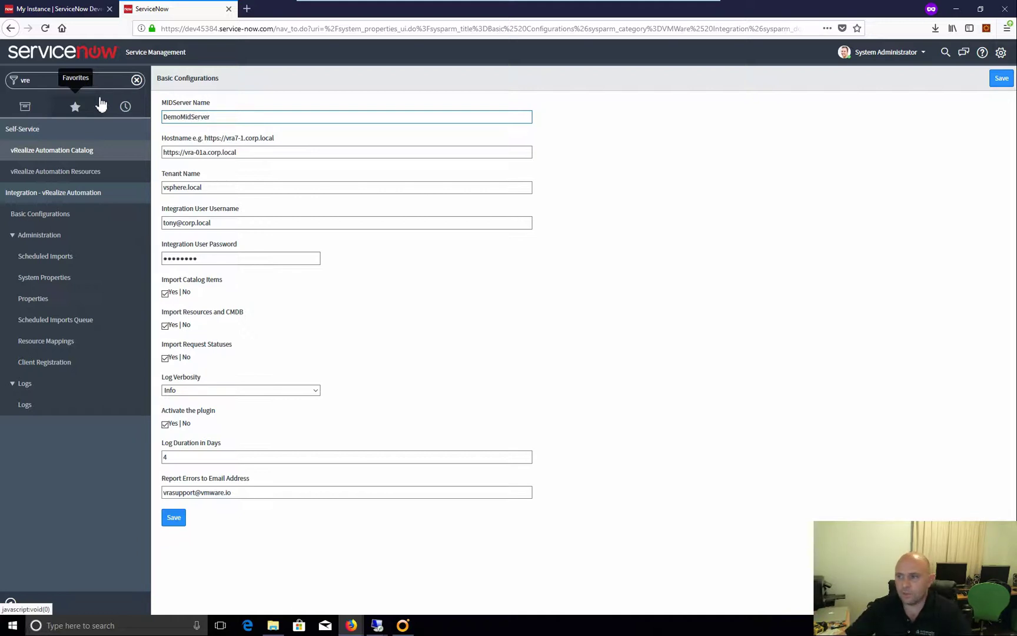
{"action": "triple_click", "coordinate": [248, 155]}
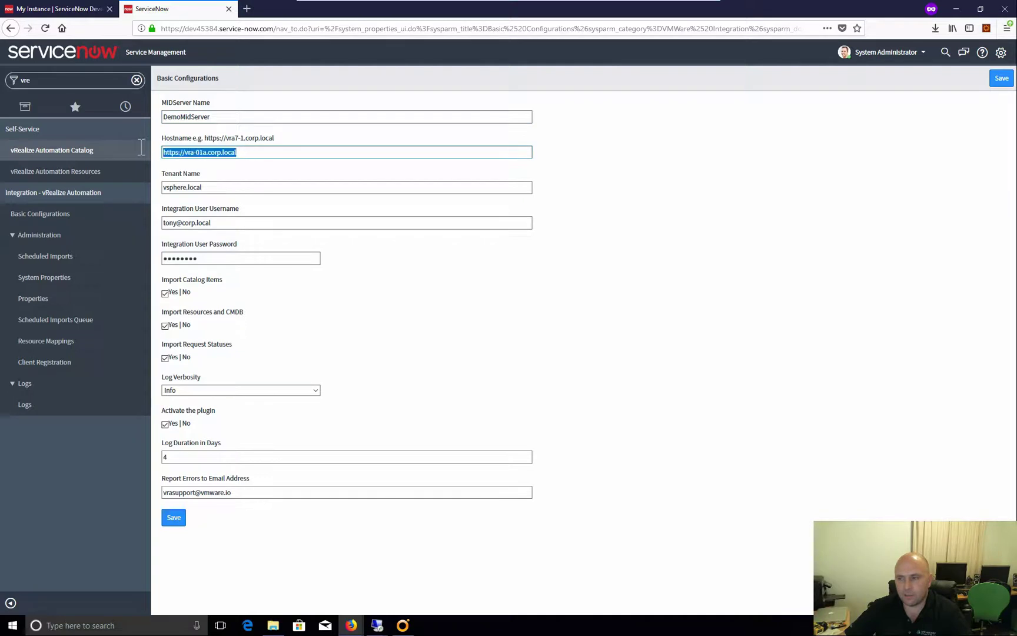
{"action": "type", "text": "h"}
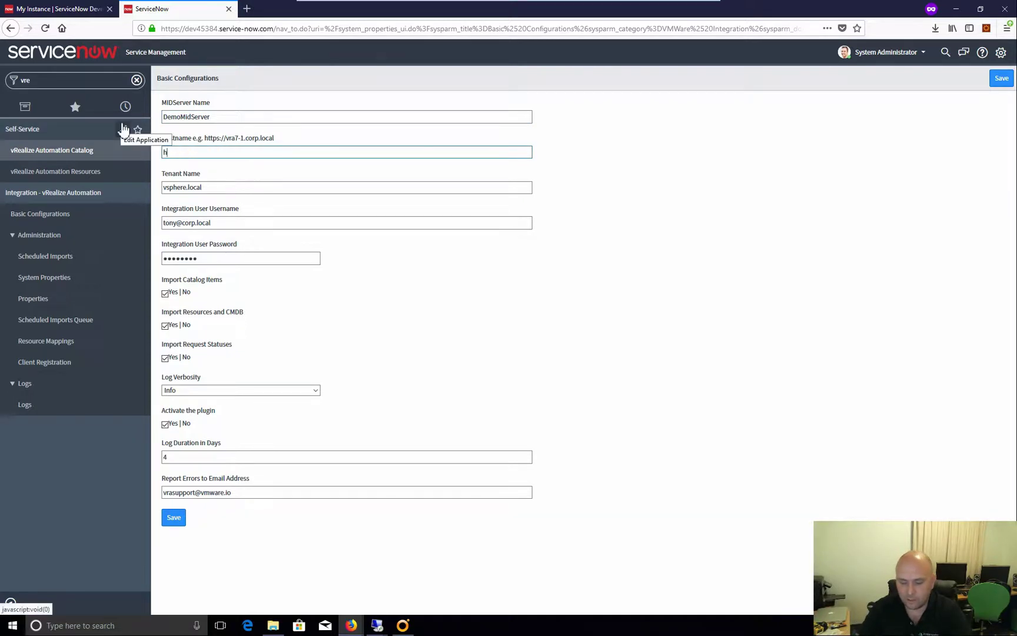
{"action": "type", "text": "ttps://vra"}
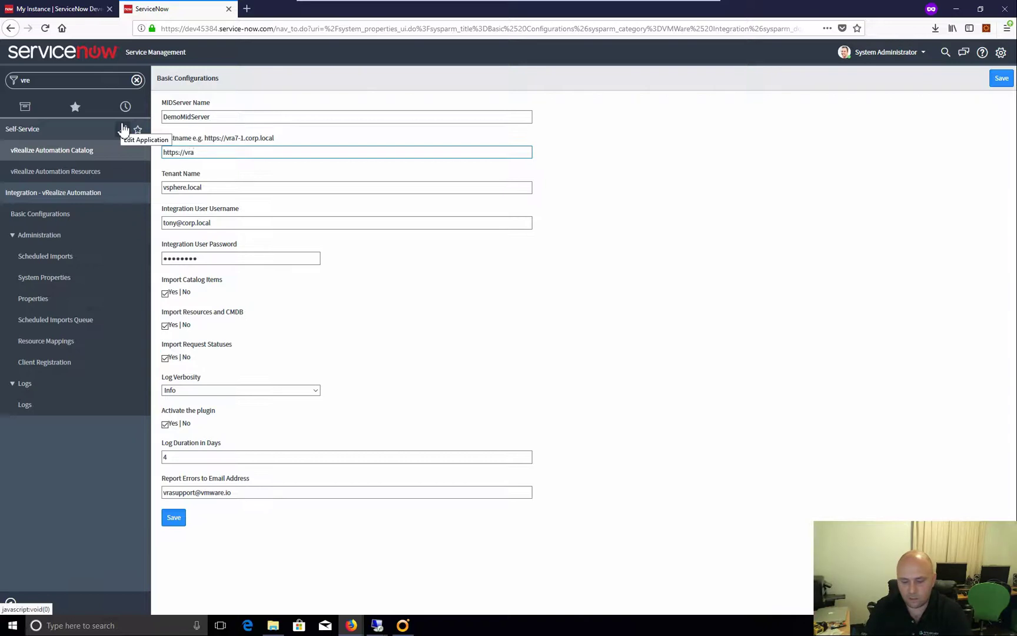
{"action": "type", "text": "cafe.v"}
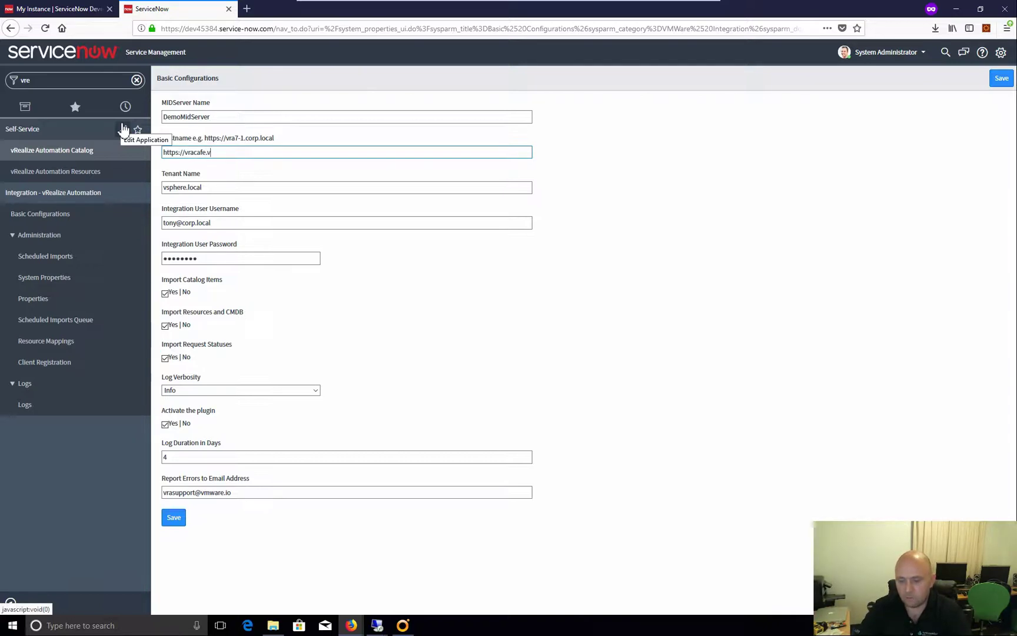
{"action": "type", "text": "irtualis"}
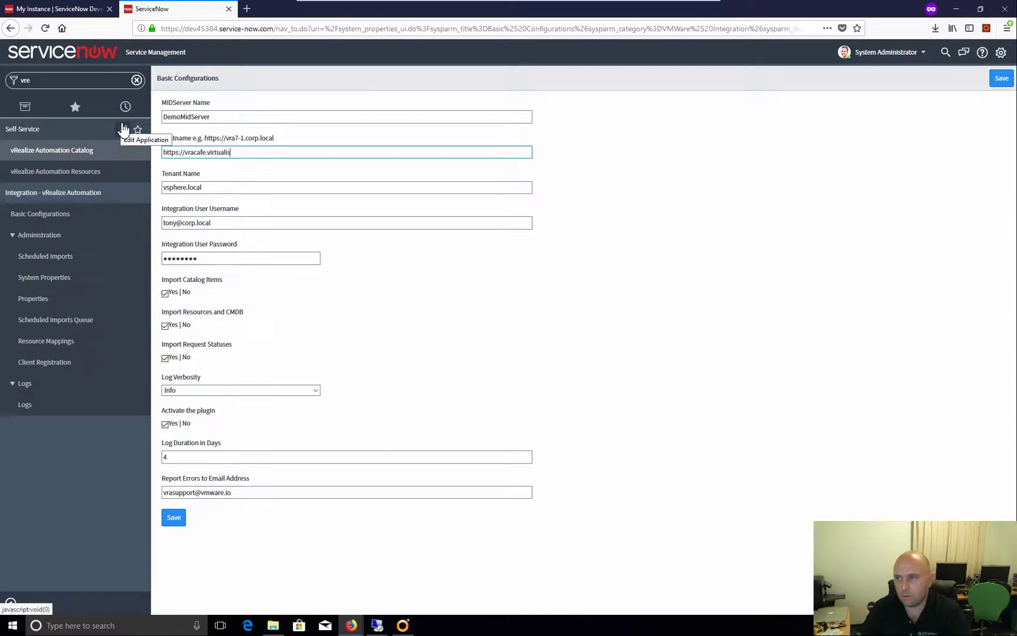
{"action": "type", "text": "eme.com"}
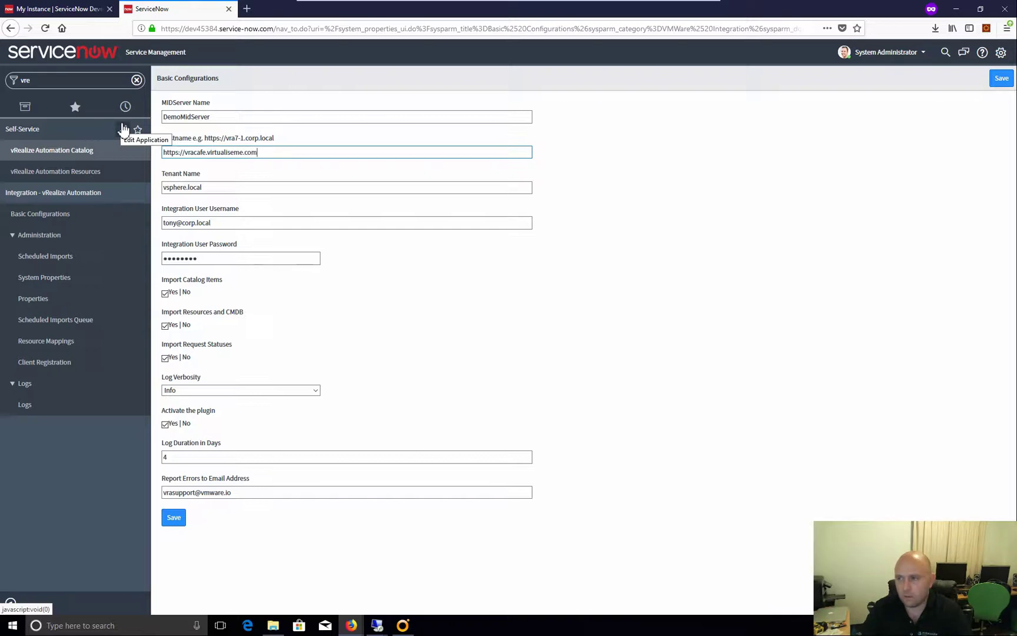
{"action": "type", "text": ".au"}
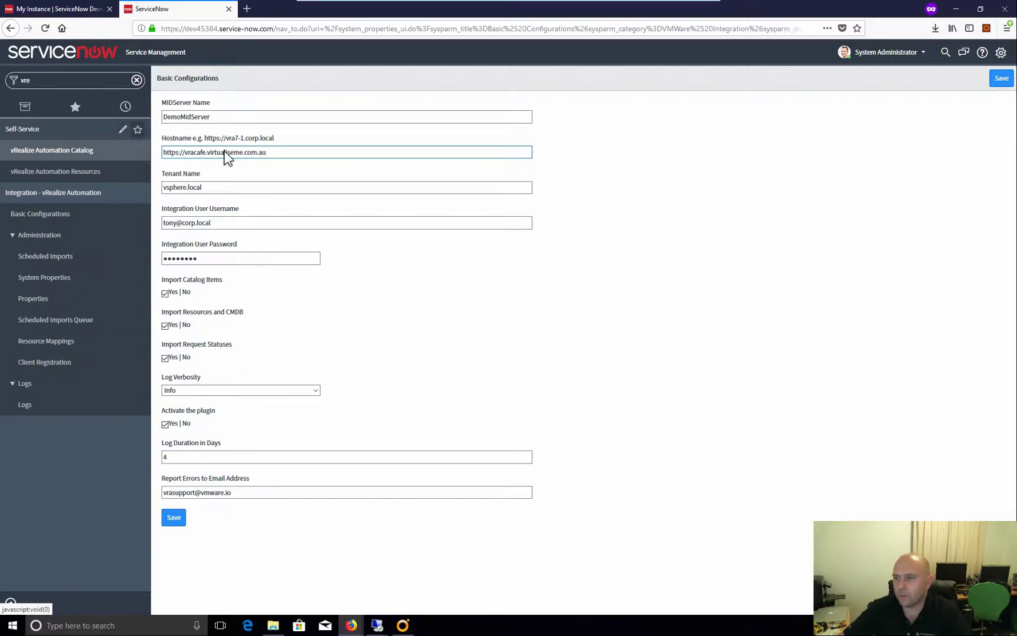
{"action": "left_click", "coordinate": [241, 188]}
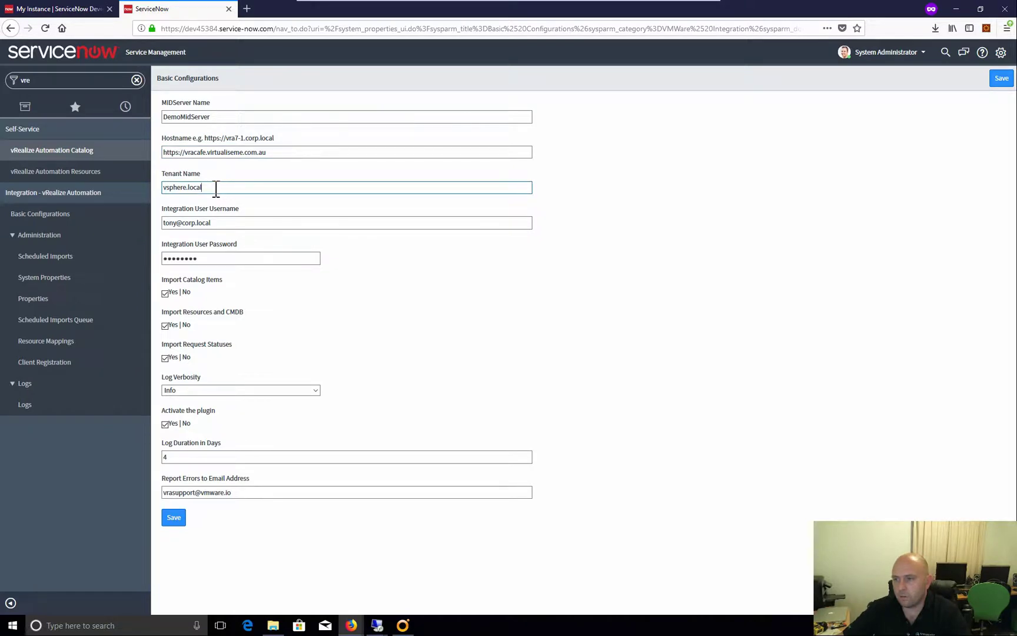
Replace the Integration User username and password with the new credentials
{"action": "left_click", "coordinate": [225, 228]}
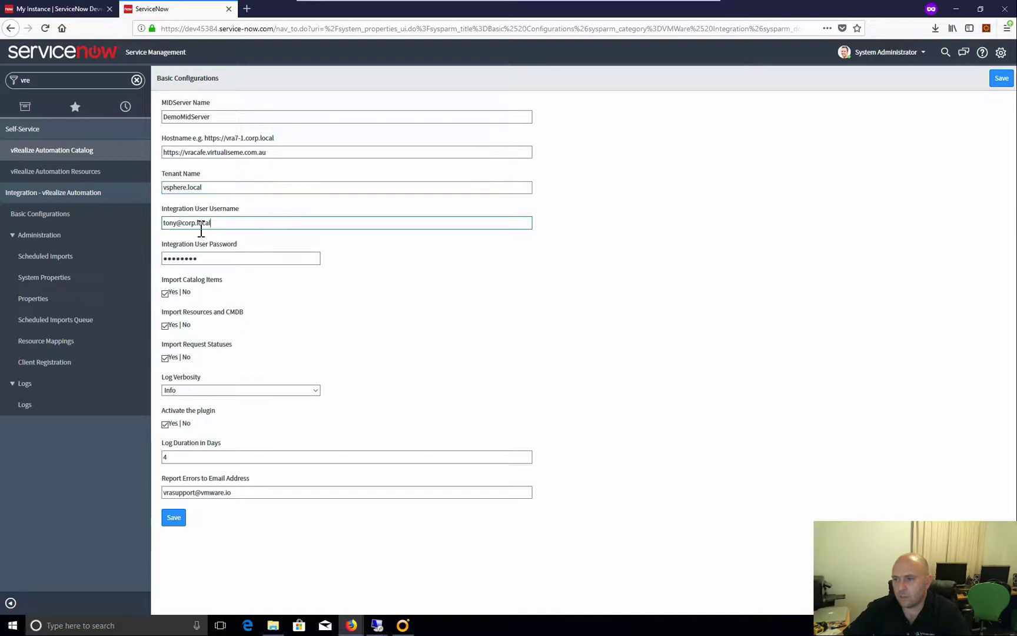
{"action": "left_click_drag", "start_coordinate": [212, 228], "coordinate": [161, 228]}
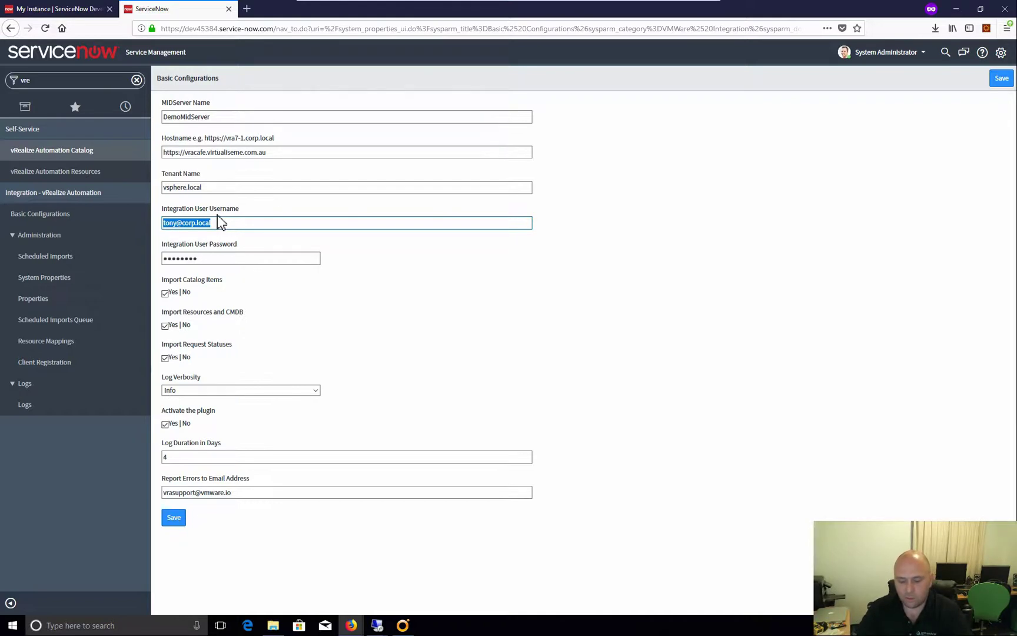
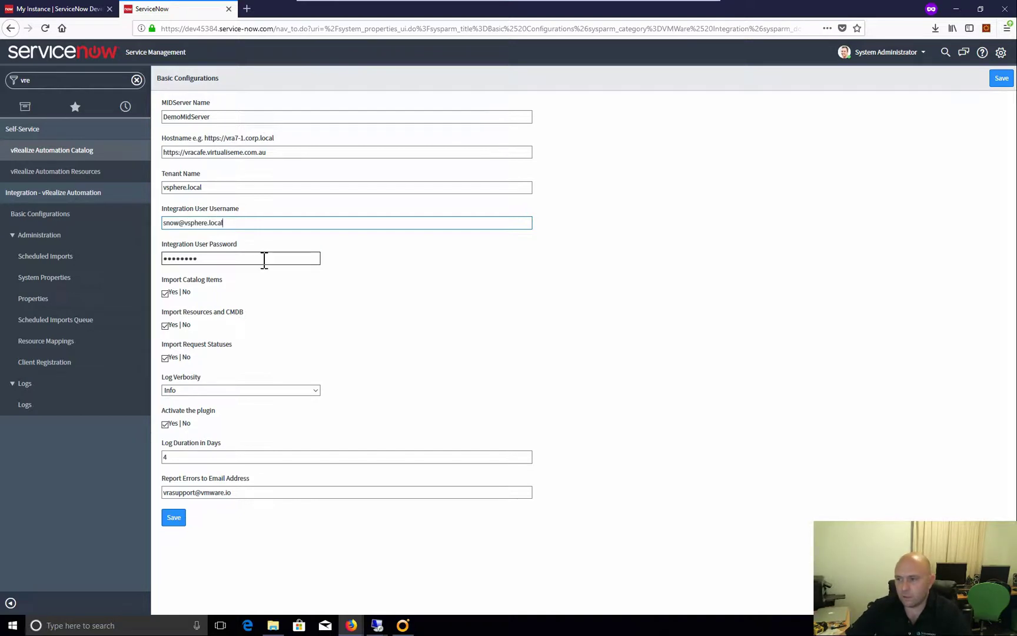
{"action": "double_click", "coordinate": [251, 259]}
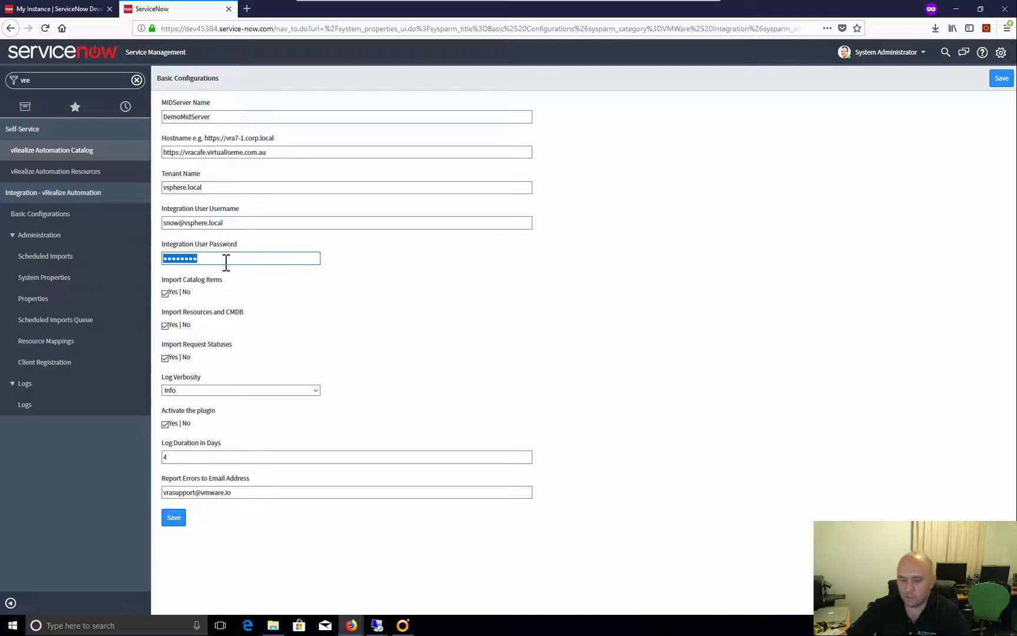
{"action": "type", "text": "V"}
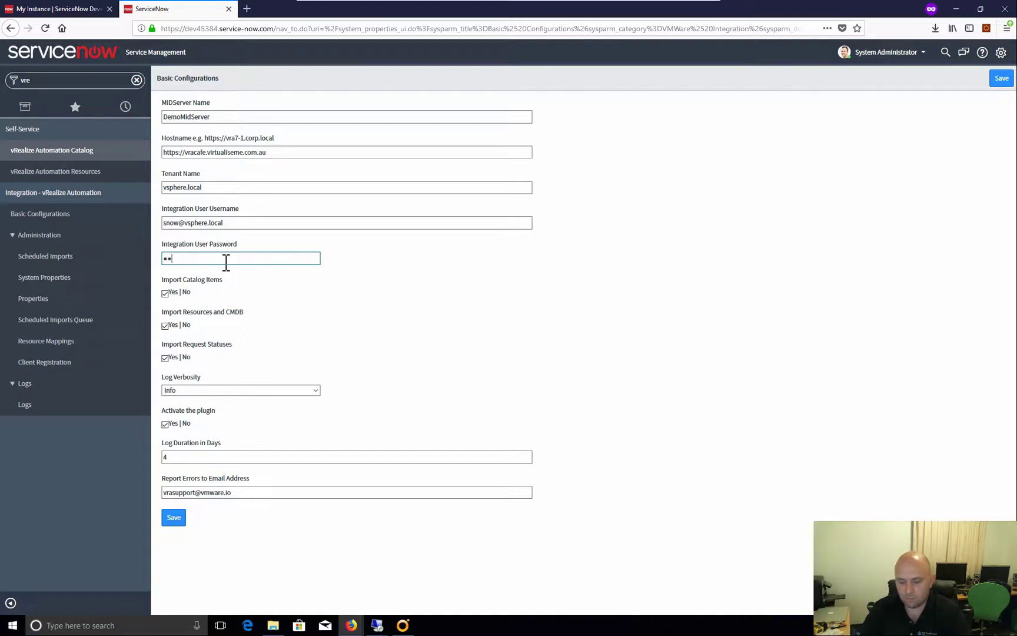
{"action": "type", "text": "•••••••"}
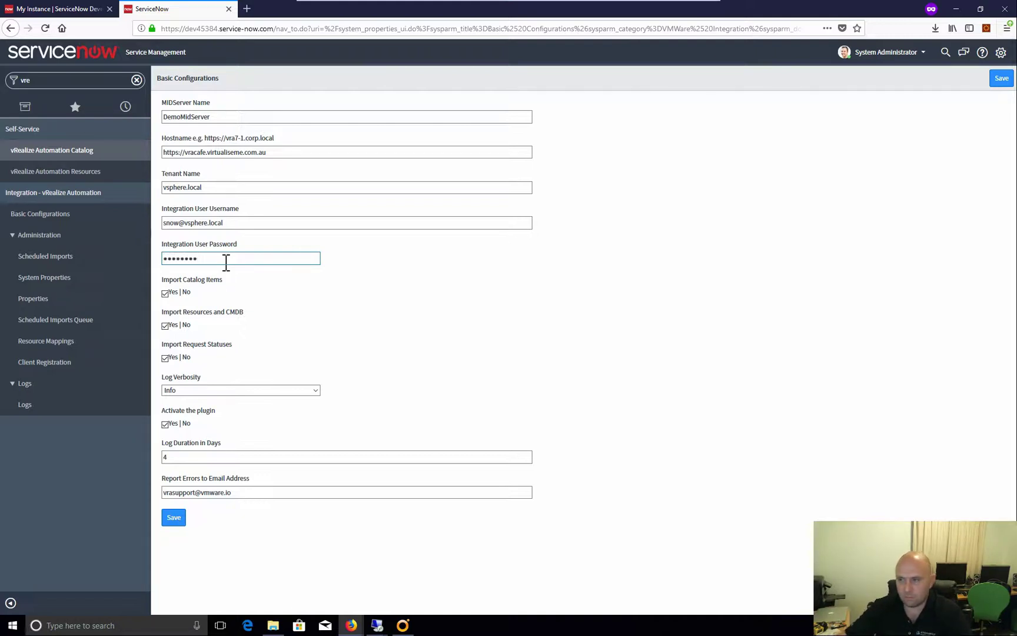
Bring up the vSphere Firefox window and its vRealize Automation sign-in tab
{"action": "left_click", "coordinate": [246, 9]}
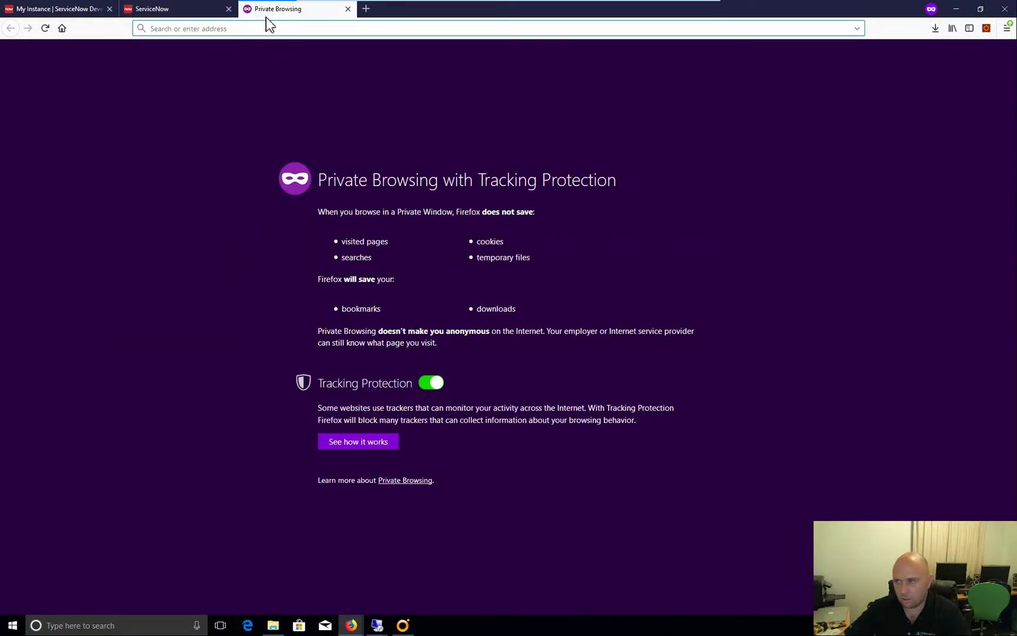
{"action": "left_click", "coordinate": [347, 9]}
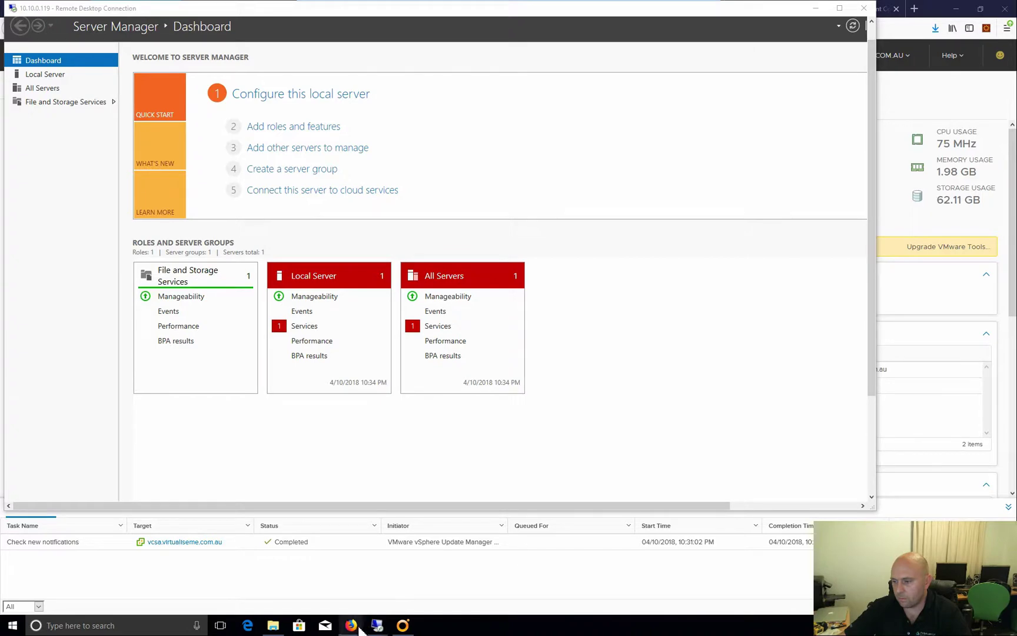
{"action": "mouse_move", "coordinate": [353, 626]}
{"action": "left_click", "coordinate": [300, 596]}
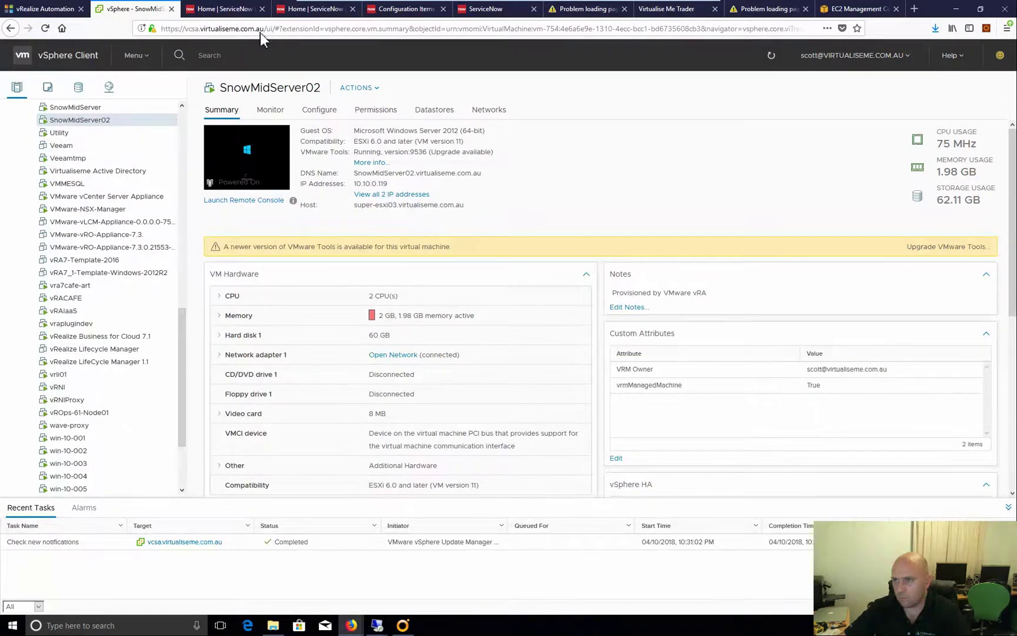
{"action": "left_click", "coordinate": [37, 10]}
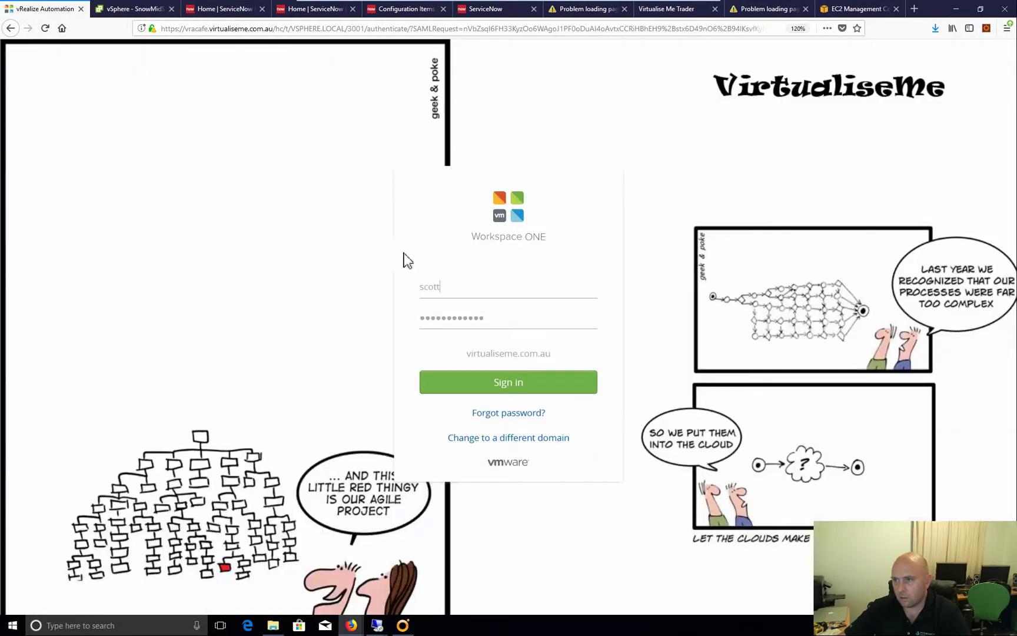
Switch the vRA sign-in to the vsphere.local login domain
{"action": "left_click", "coordinate": [486, 437]}
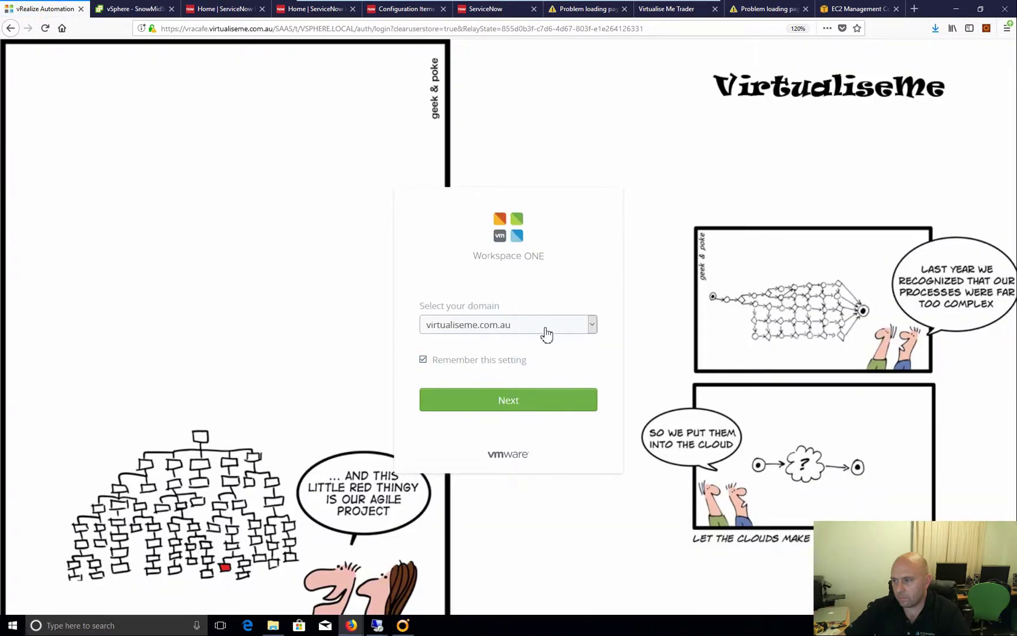
{"action": "left_click", "coordinate": [545, 325]}
{"action": "left_click", "coordinate": [479, 356]}
{"action": "left_click", "coordinate": [505, 415]}
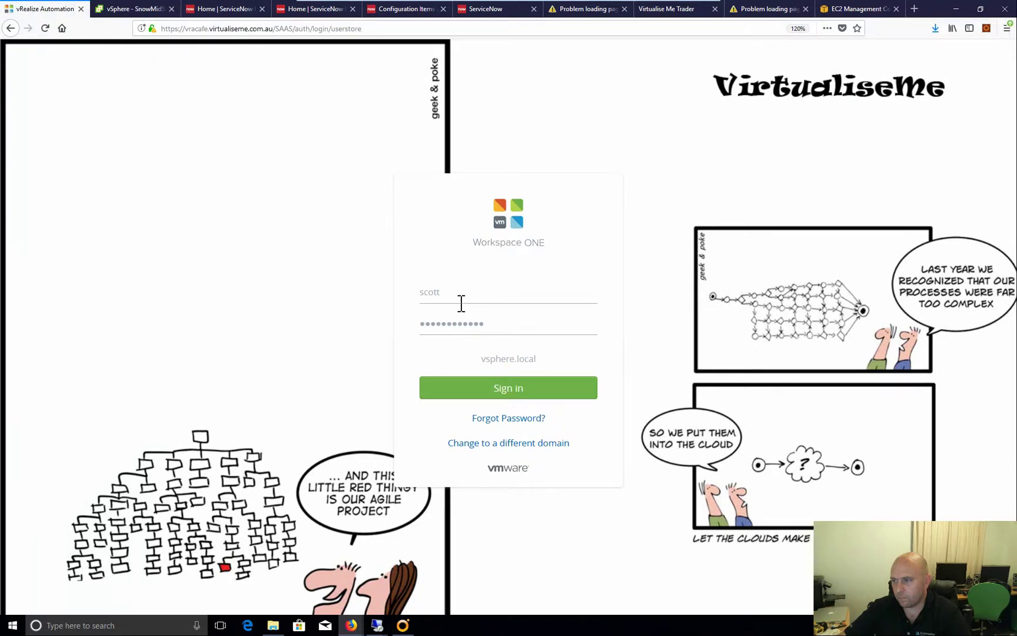
Sign in with the integration user's username and password, declining Firefox's save-login prompt
{"action": "left_click_drag", "start_coordinate": [461, 303], "coordinate": [405, 297]}
{"action": "type", "text": "snow"}
{"action": "key", "text": "Tab"}
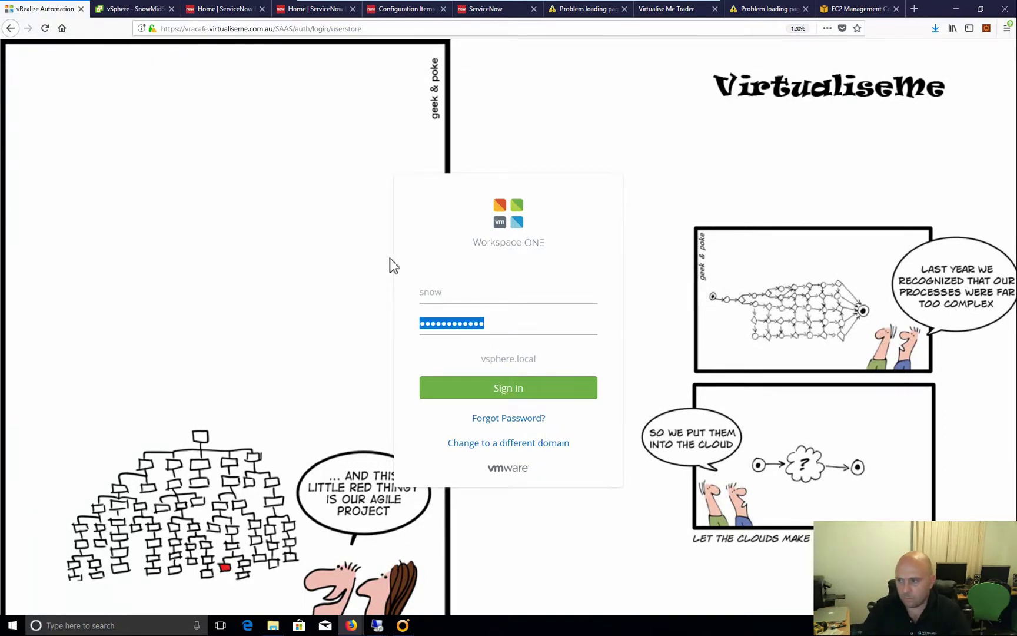
{"action": "type", "text": "••••••"}
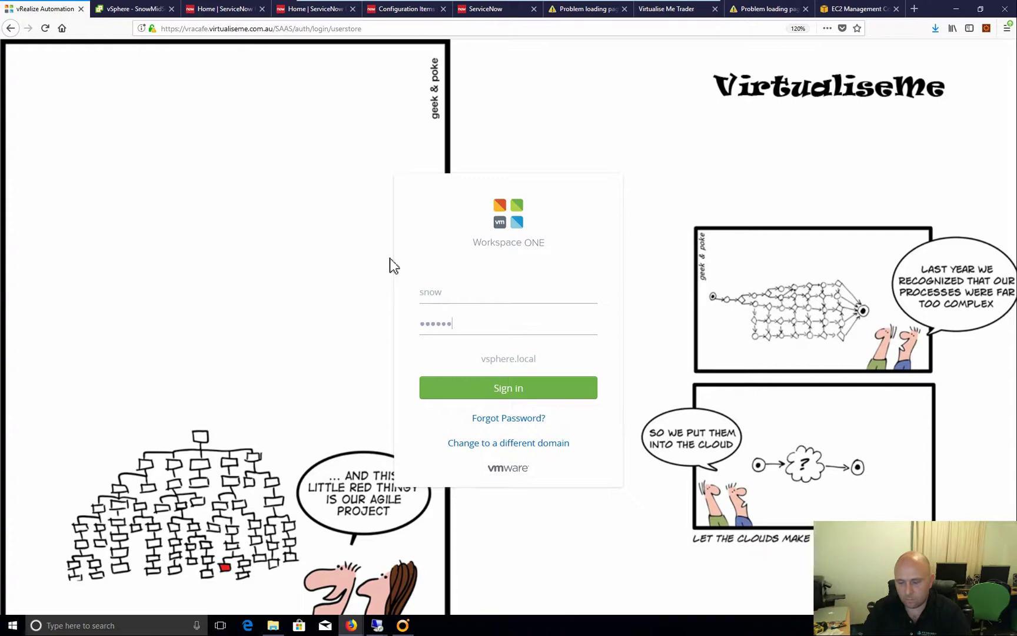
{"action": "type", "text": "••"}
{"action": "key", "text": "Return"}
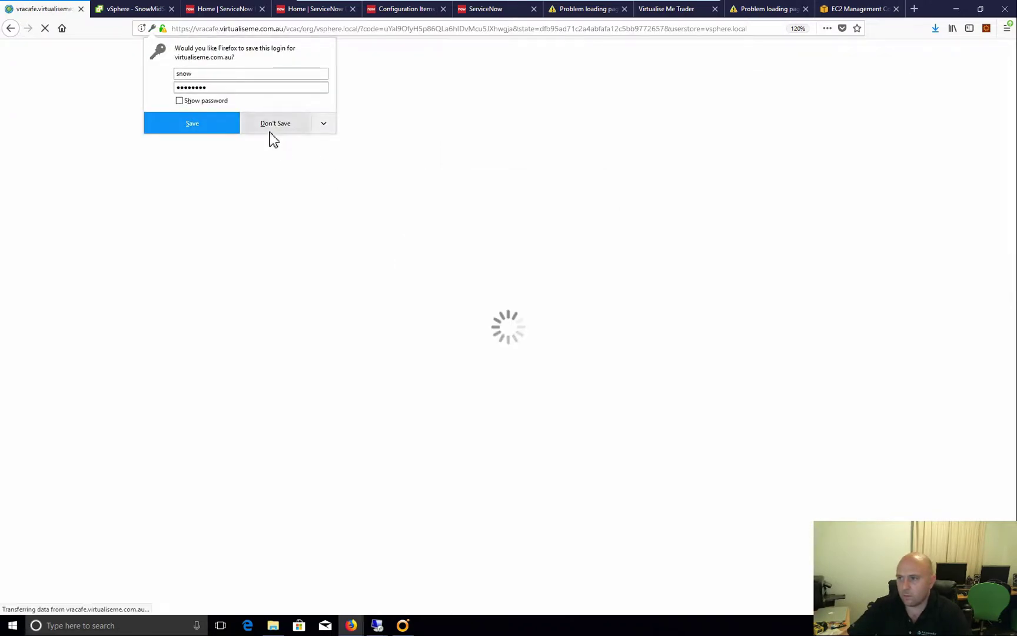
{"action": "left_click", "coordinate": [272, 125]}
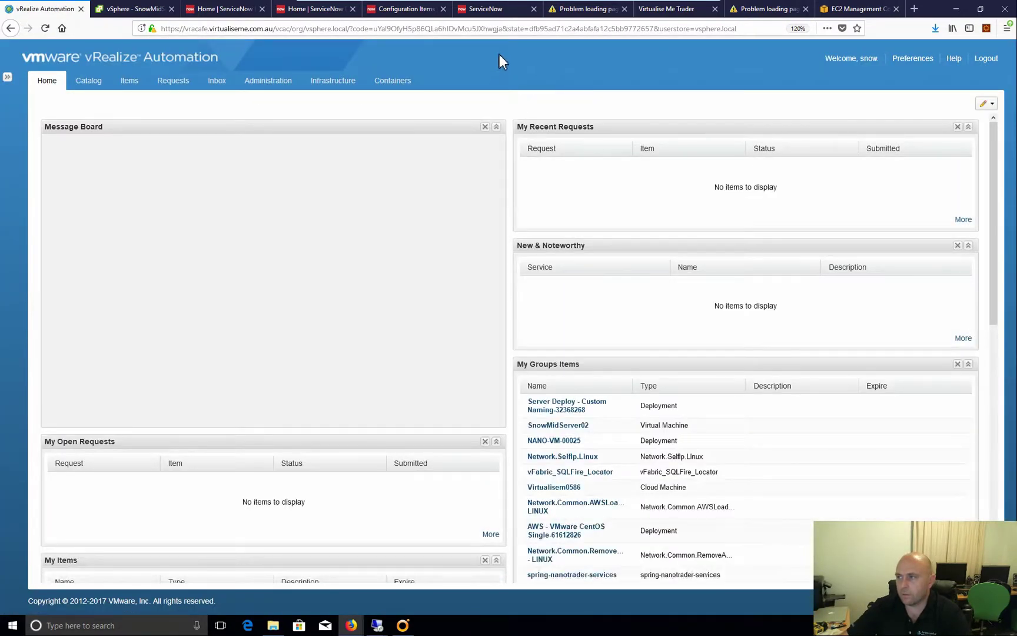
Return to ServiceNow's vRA Basic Configurations form at the integration password field
{"action": "mouse_move", "coordinate": [356, 626]}
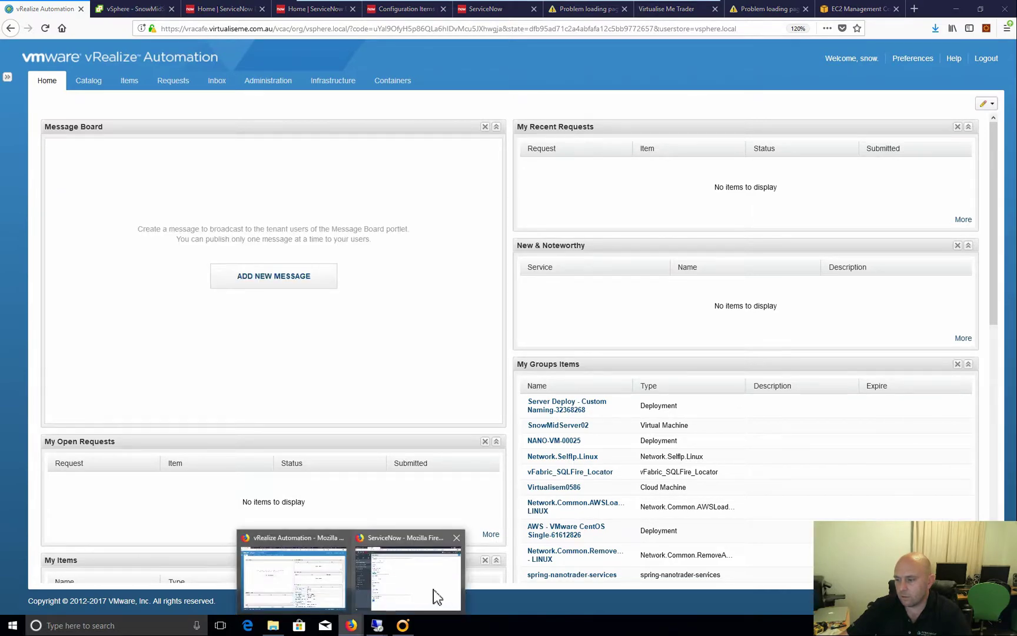
{"action": "left_click", "coordinate": [436, 596]}
{"action": "left_click", "coordinate": [221, 265]}
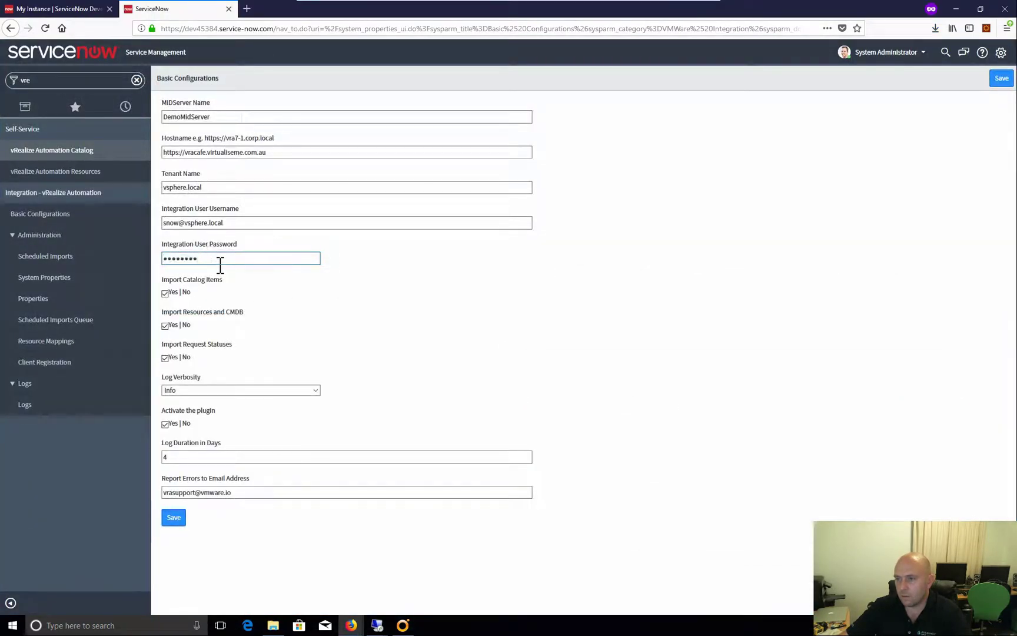
Re-enter the integration password, set Log Verbosity to Debug, replace the error-report e-mail, and save
{"action": "key", "text": "ctrl+a"}
{"action": "type", "text": "••"}
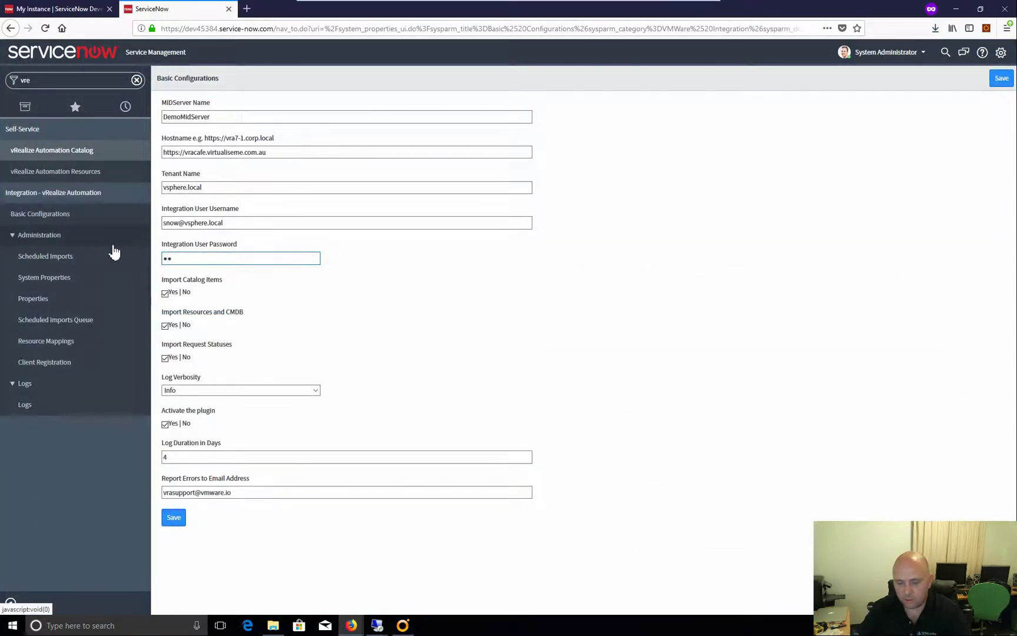
{"action": "type", "text": "••••••"}
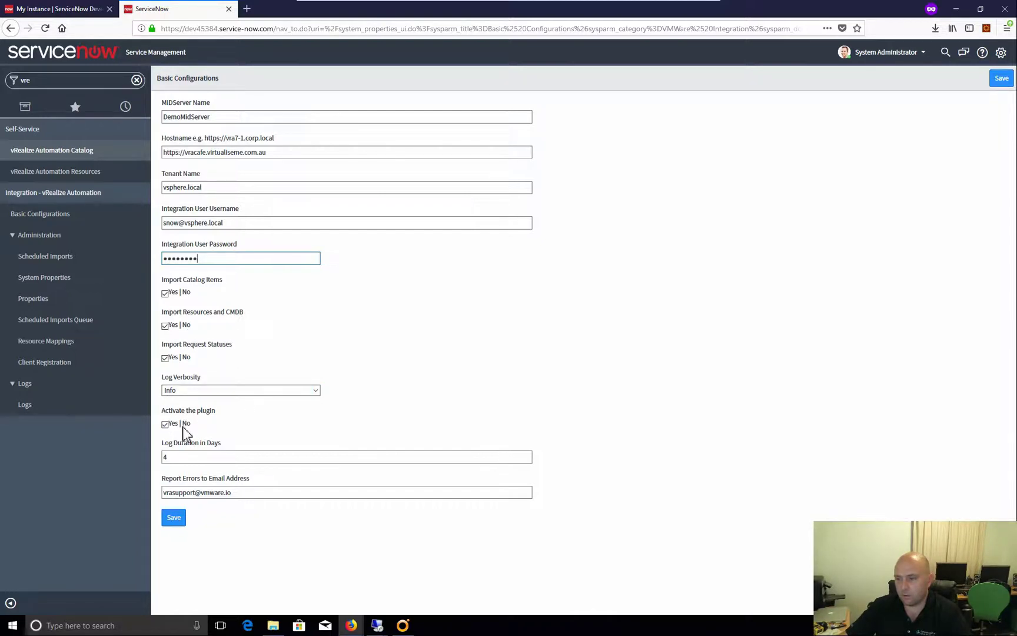
{"action": "left_click", "coordinate": [315, 392]}
{"action": "left_click", "coordinate": [228, 402]}
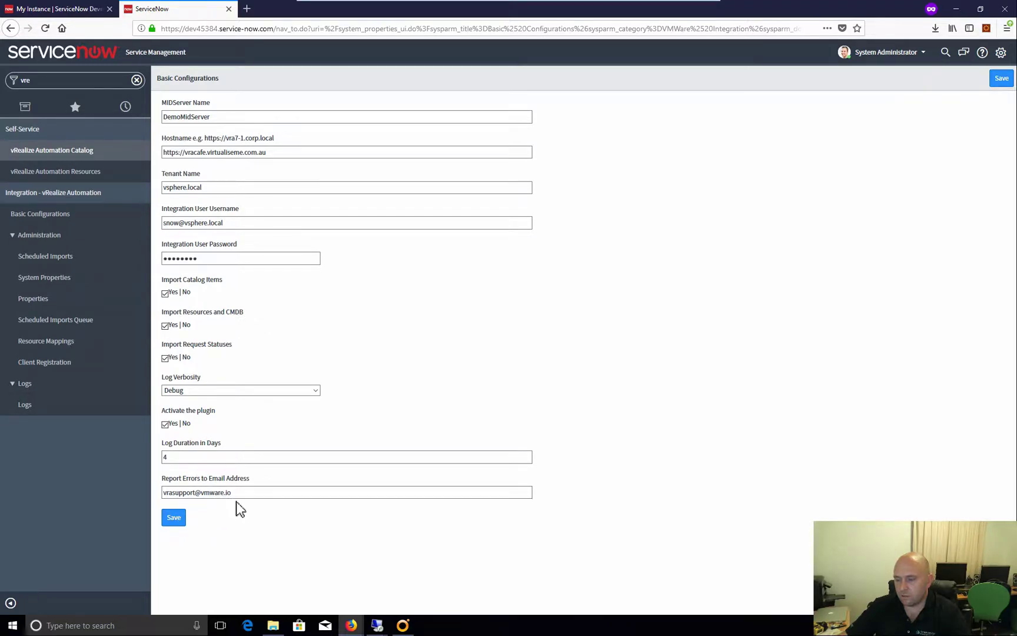
{"action": "left_click_drag", "start_coordinate": [254, 492], "coordinate": [164, 493]}
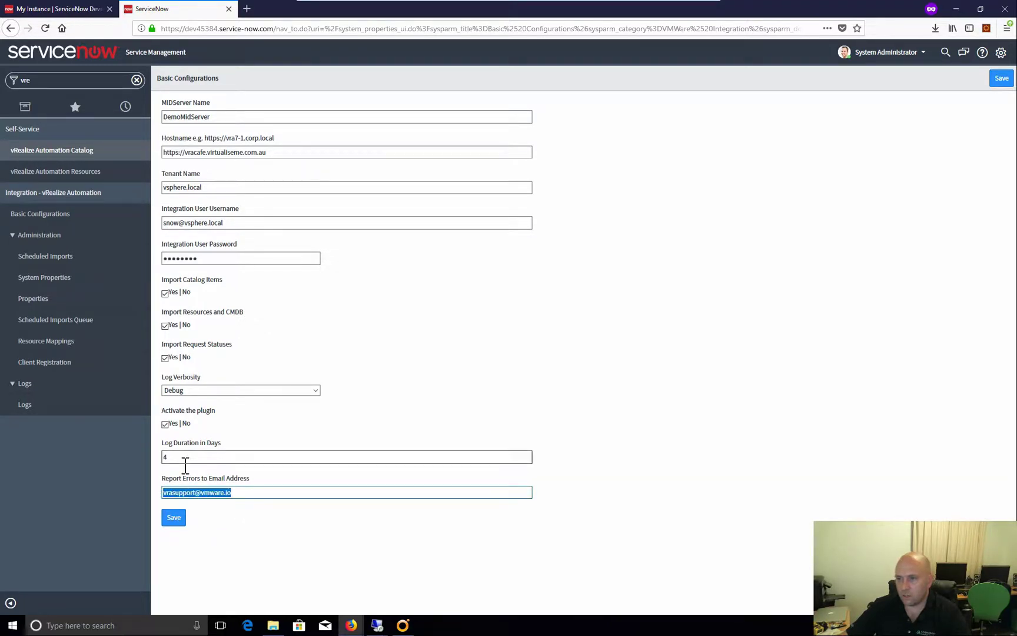
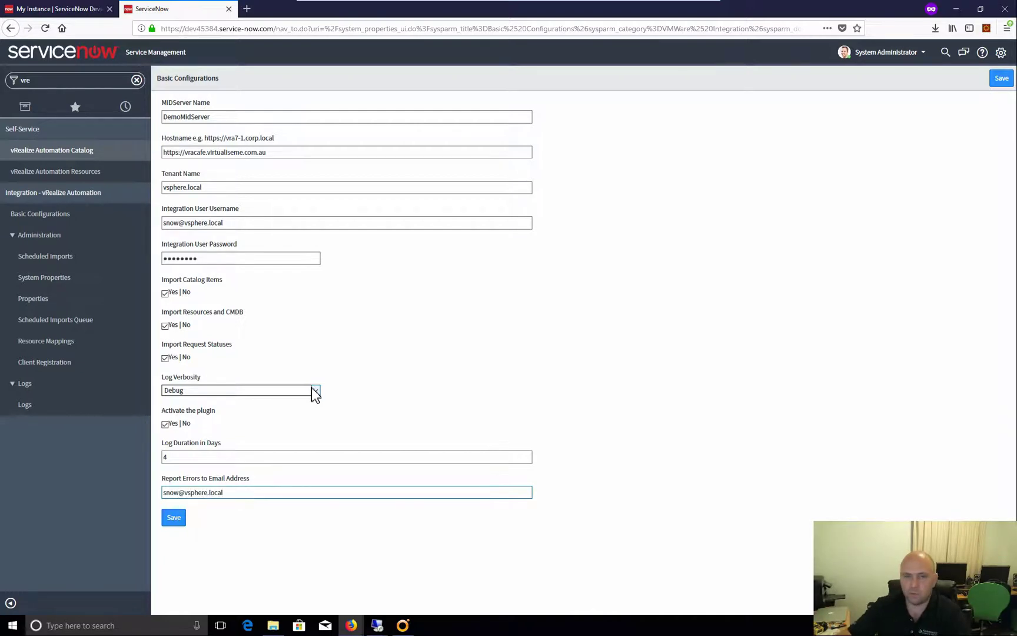
{"action": "left_click", "coordinate": [178, 521]}
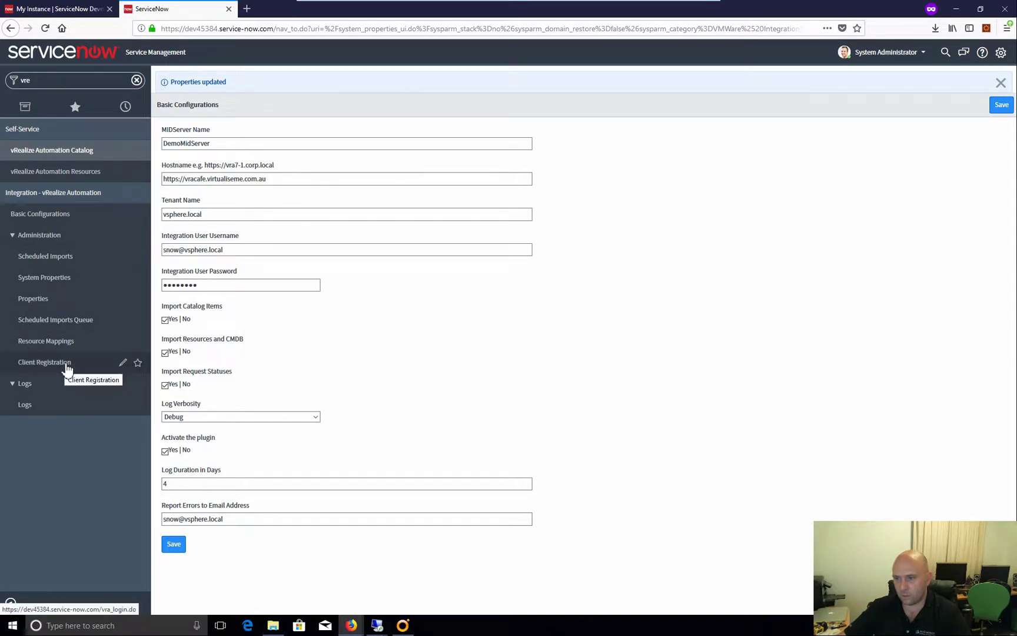
Open Client Registration and submit the administrator user name and its password
{"action": "left_click", "coordinate": [44, 362]}
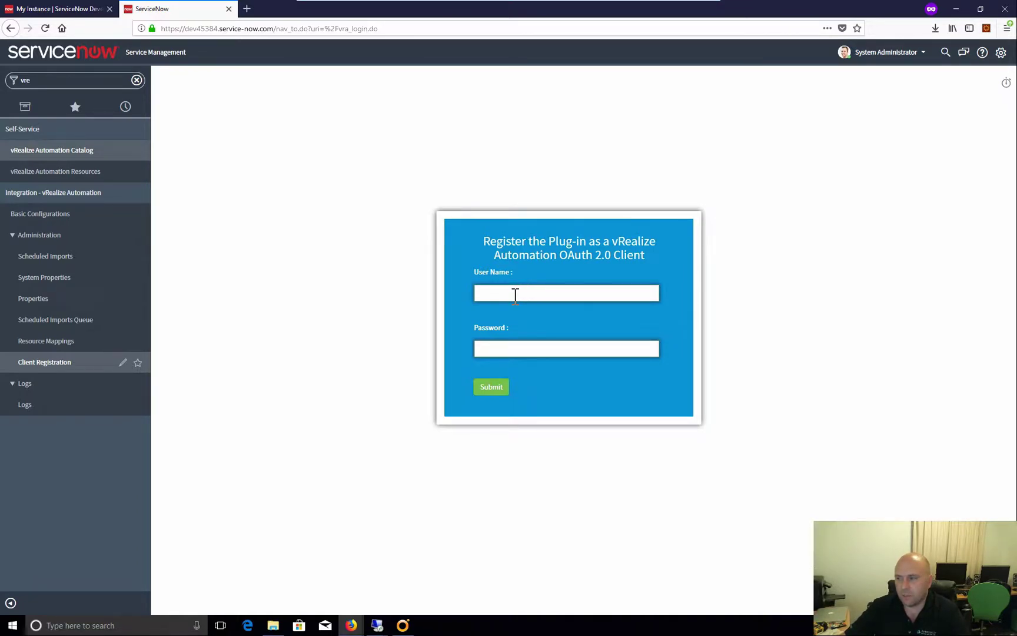
{"action": "left_click", "coordinate": [515, 294]}
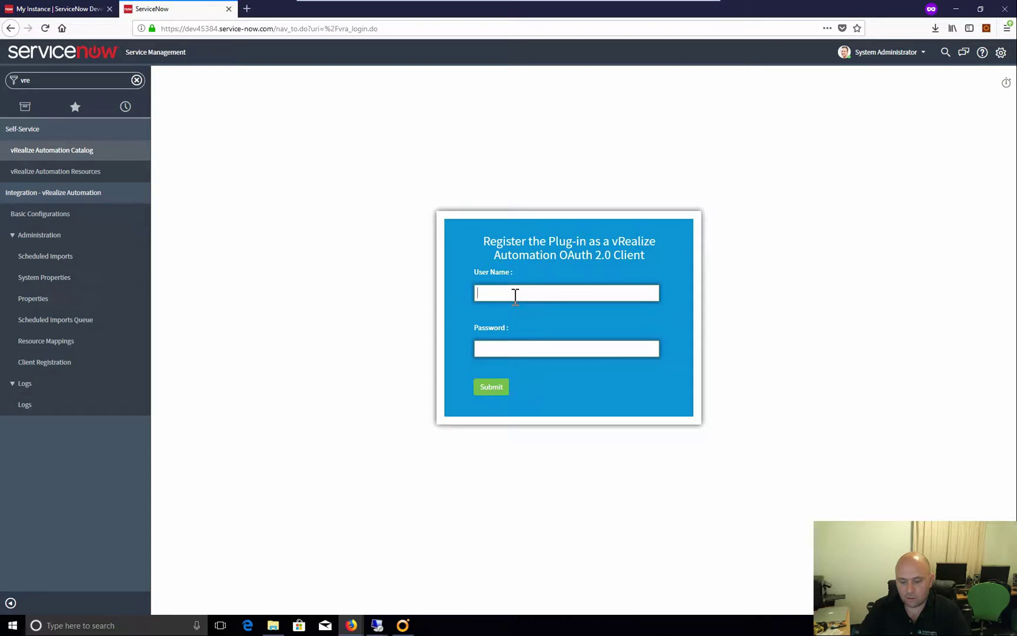
{"action": "type", "text": "s"}
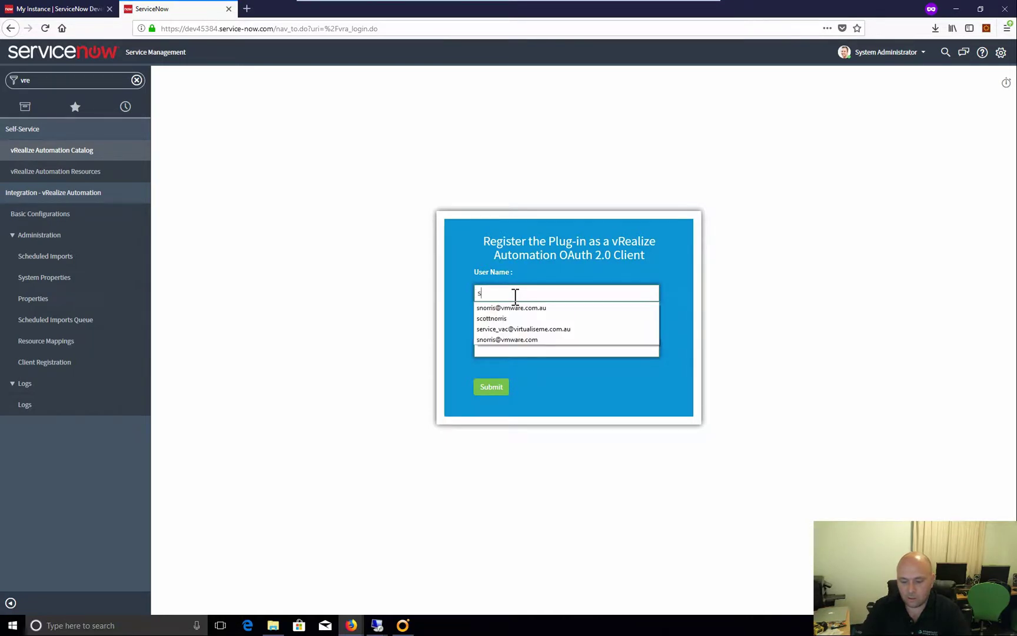
{"action": "key", "text": "BackSpace"}
{"action": "type", "text": "admin"}
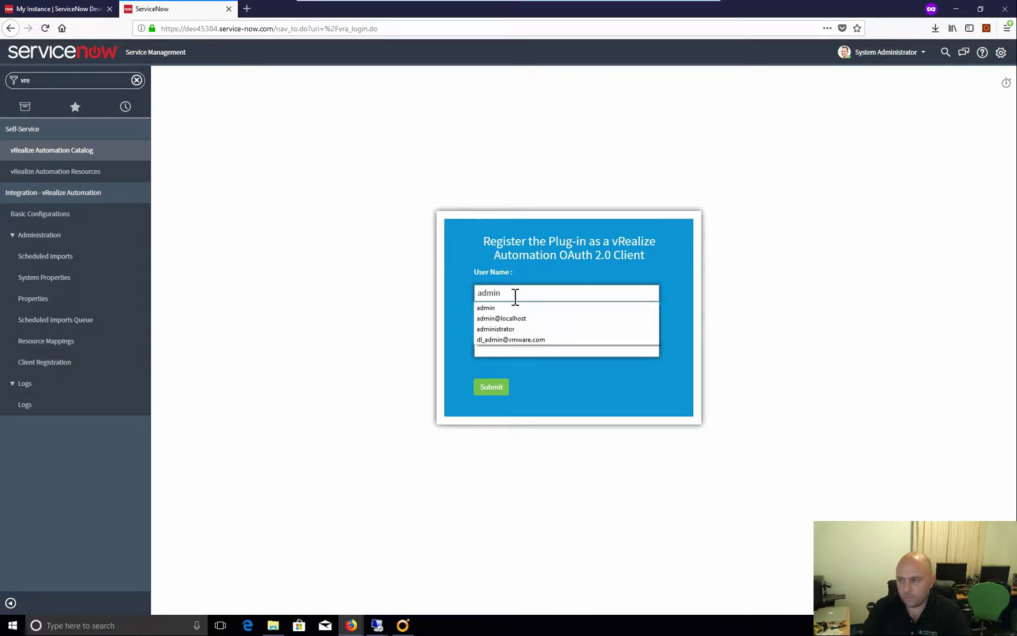
{"action": "type", "text": "istor"}
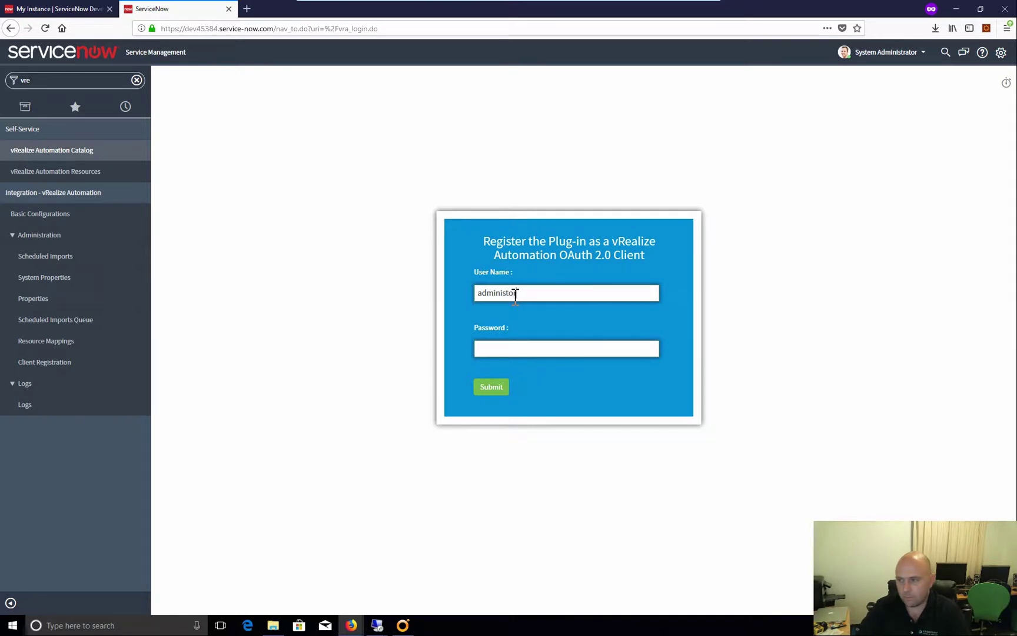
{"action": "left_click_drag", "start_coordinate": [521, 294], "coordinate": [459, 293]}
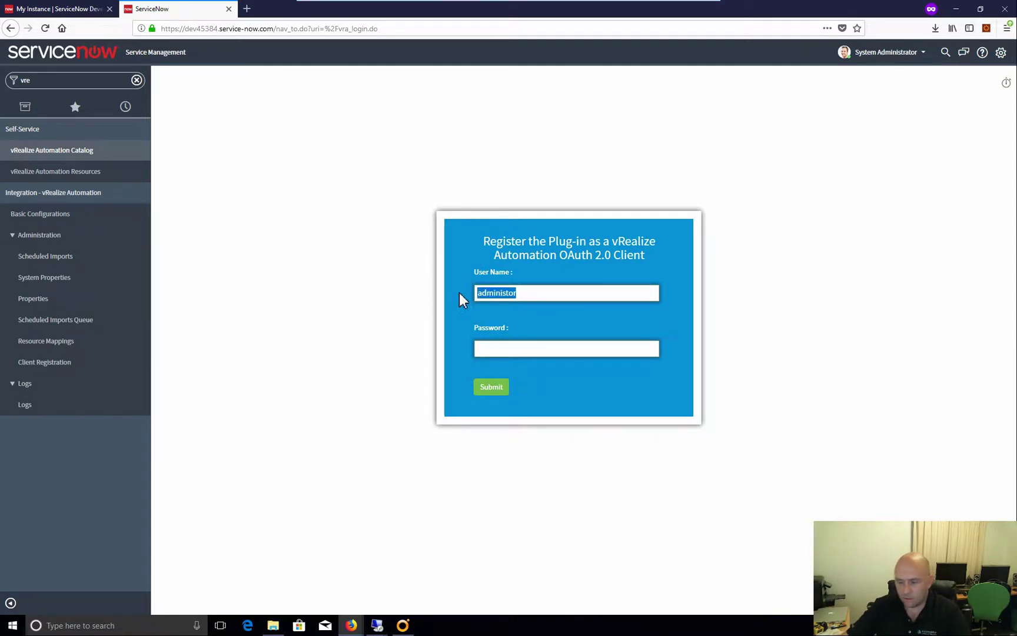
{"action": "type", "text": "administra"}
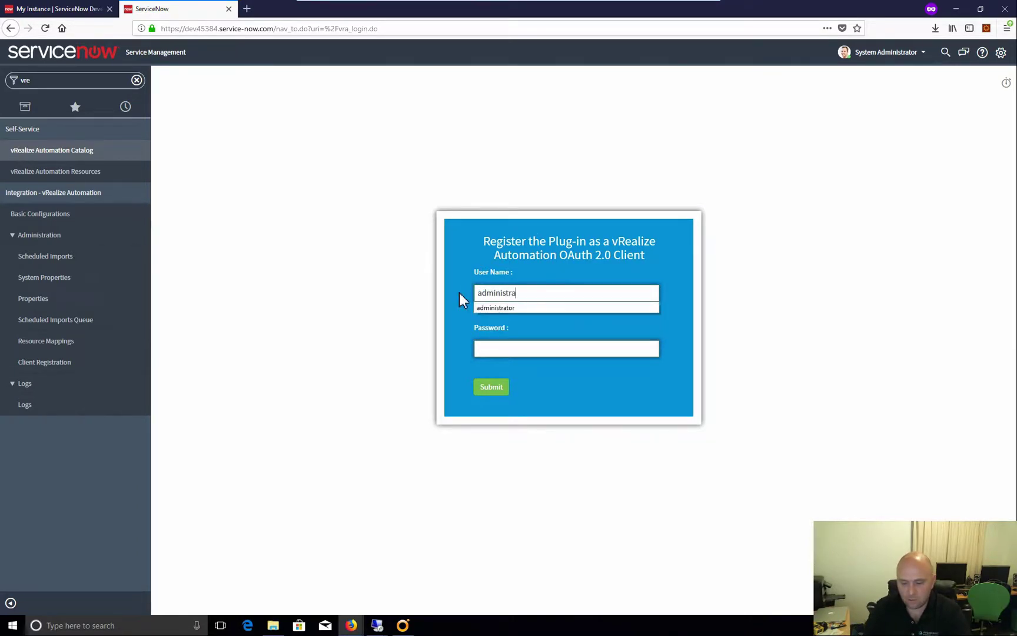
{"action": "type", "text": "tor"}
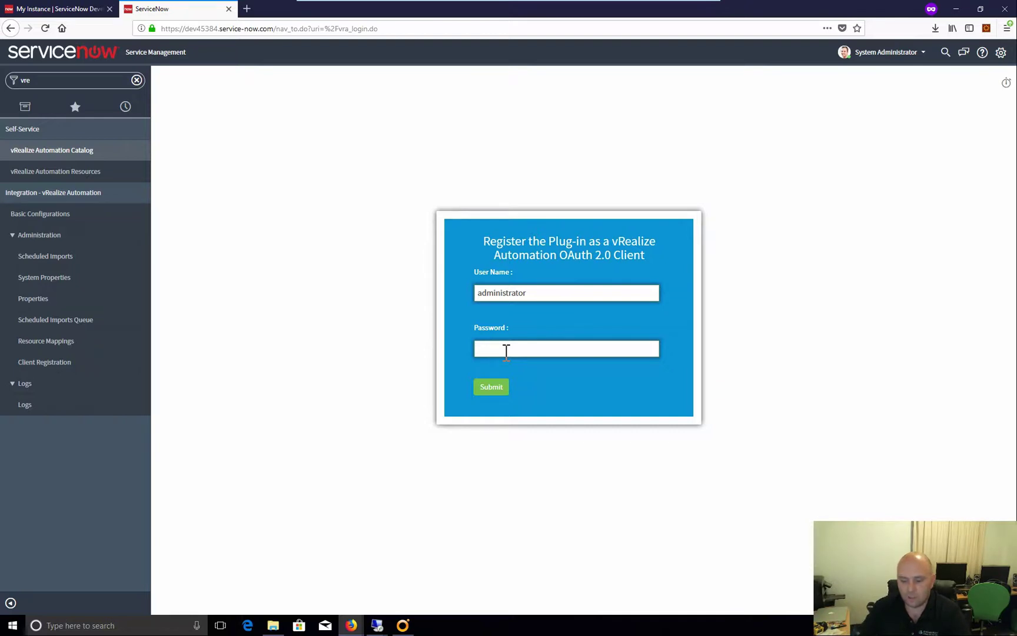
{"action": "left_click", "coordinate": [506, 351]}
{"action": "type", "text": "•••••"}
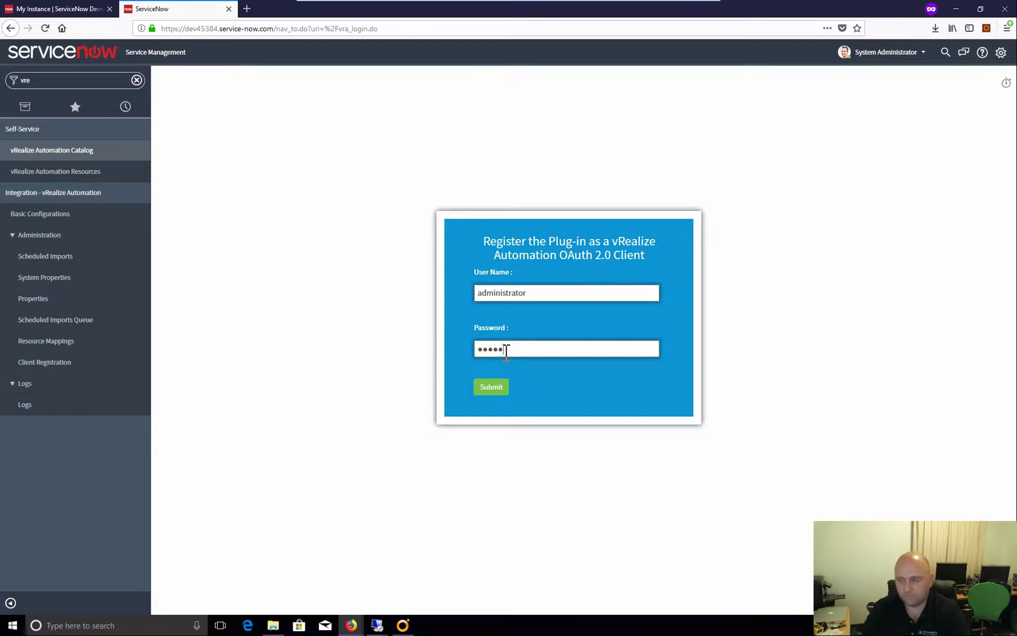
{"action": "type", "text": "•••"}
{"action": "left_click", "coordinate": [505, 388]}
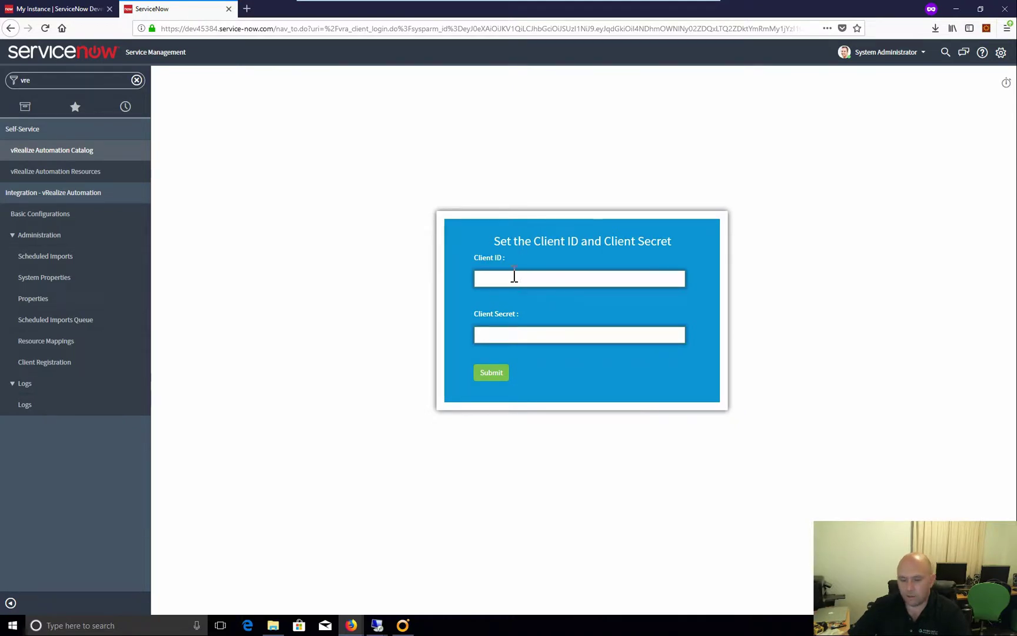
Enter client ID 12345 and the client secret, then submit them
{"action": "type", "text": "12345"}
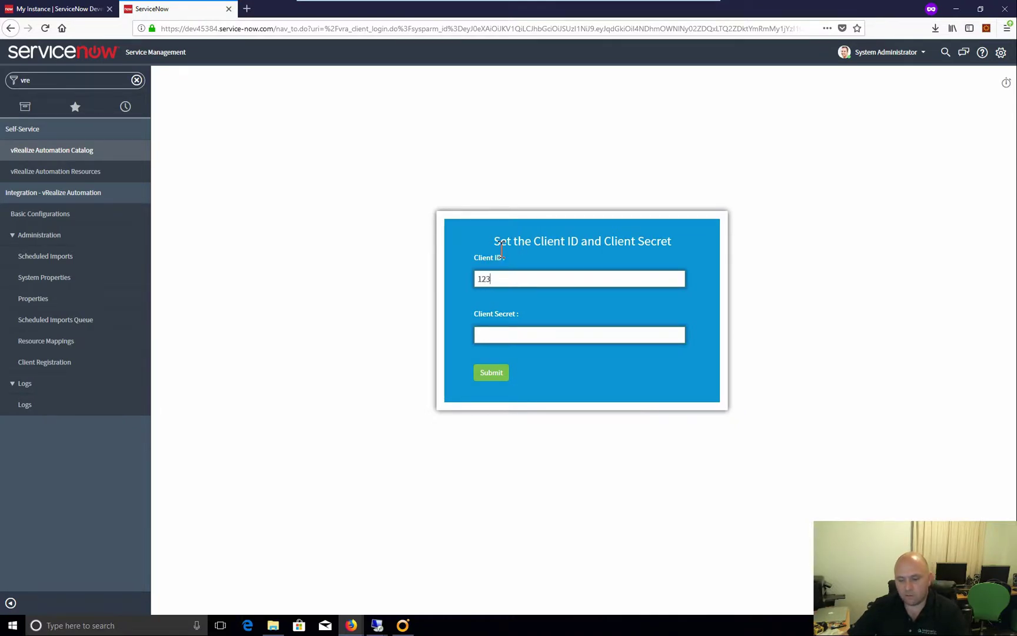
{"action": "left_click", "coordinate": [506, 335]}
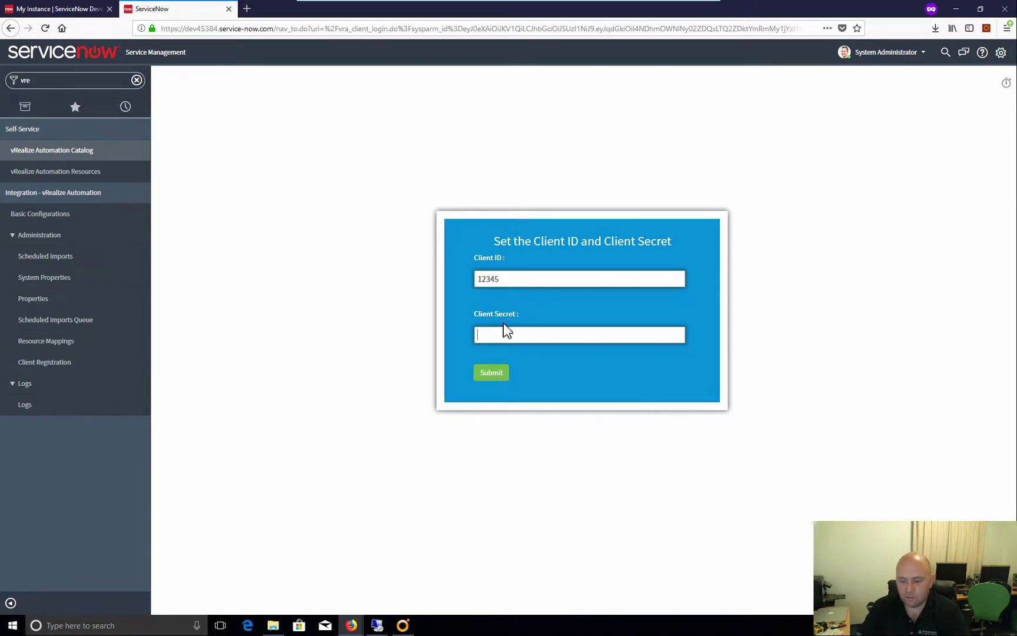
{"action": "type", "text": "123456789"}
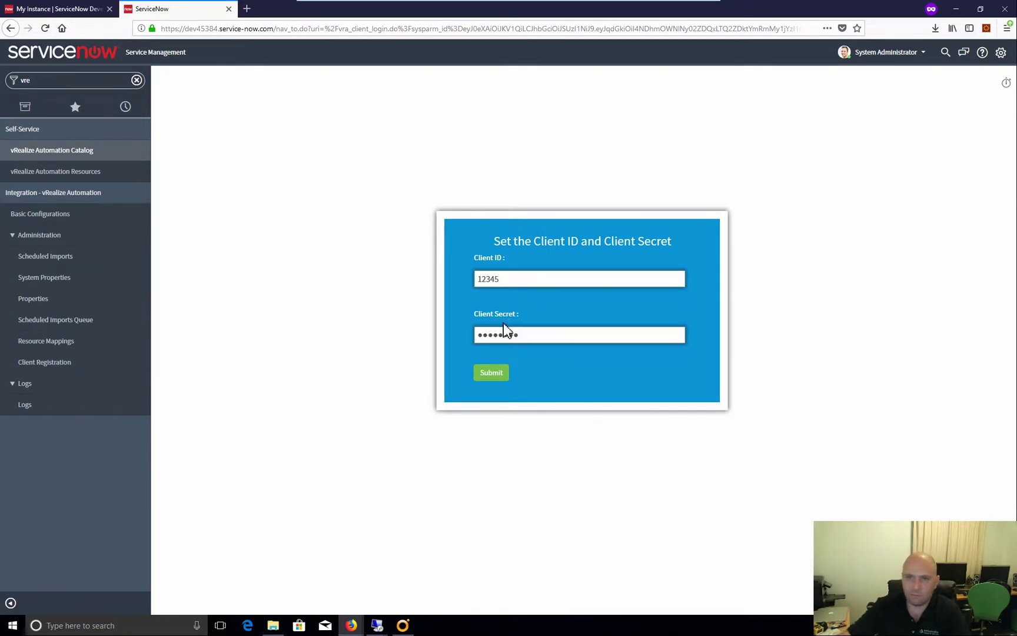
{"action": "left_click", "coordinate": [494, 375]}
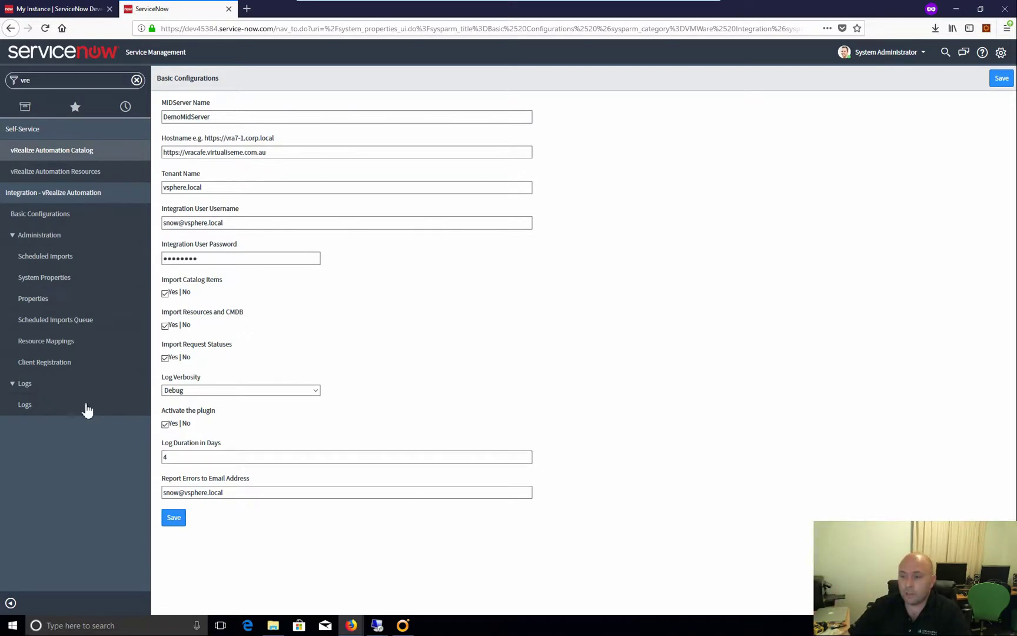
Reopen Client Registration and dismiss the 'Client properties are already set' alert
{"action": "left_click", "coordinate": [91, 362]}
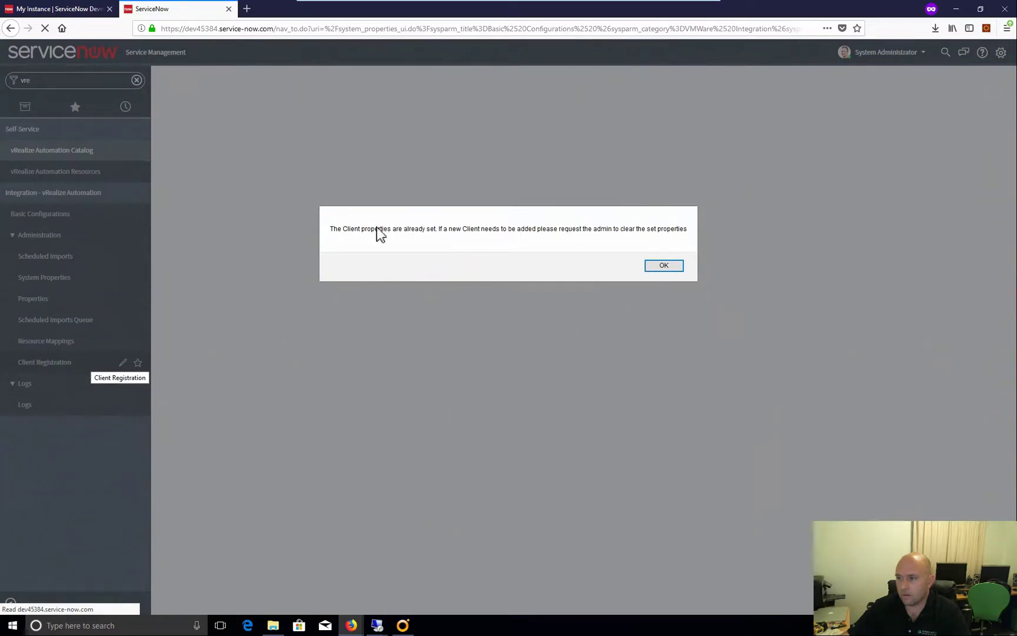
{"action": "left_click", "coordinate": [671, 269]}
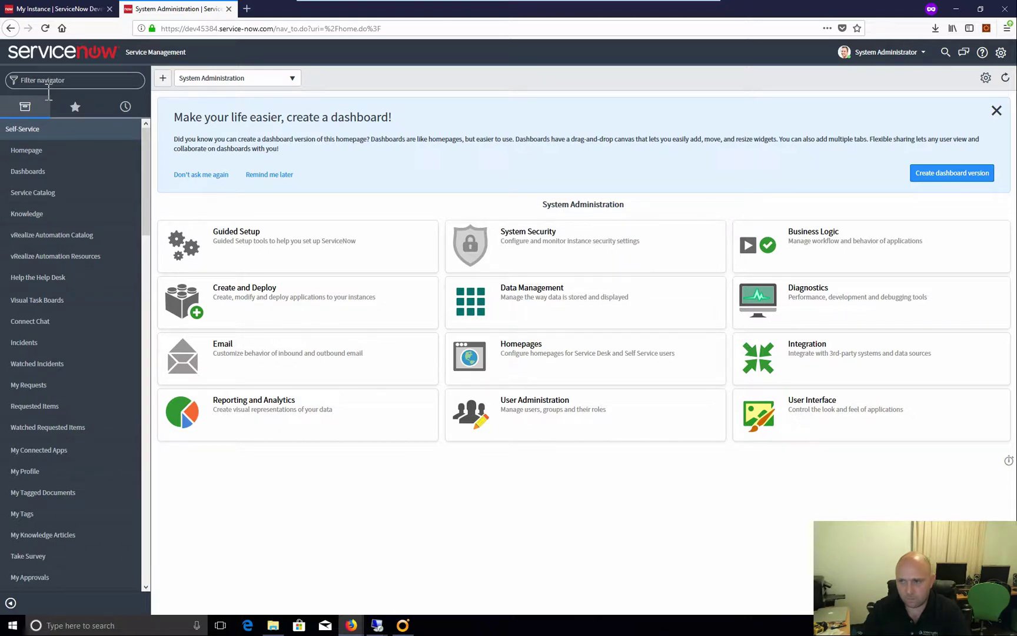
Filter the navigator for 'vre', review the vrasn System Properties, then open Scheduled Imports
{"action": "left_click", "coordinate": [43, 80]}
{"action": "type", "text": "v"}
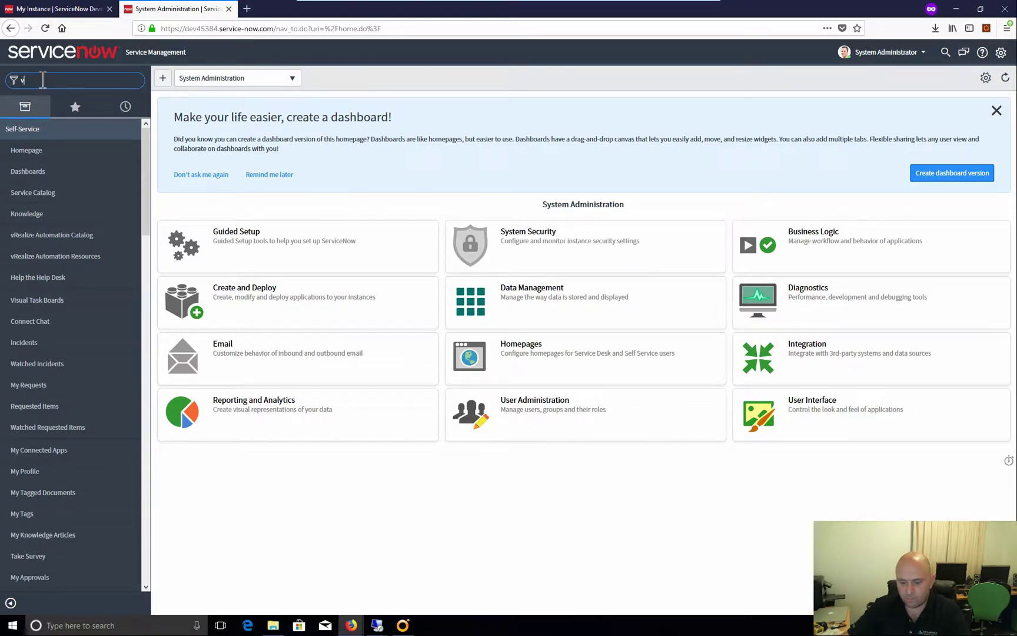
{"action": "type", "text": "re"}
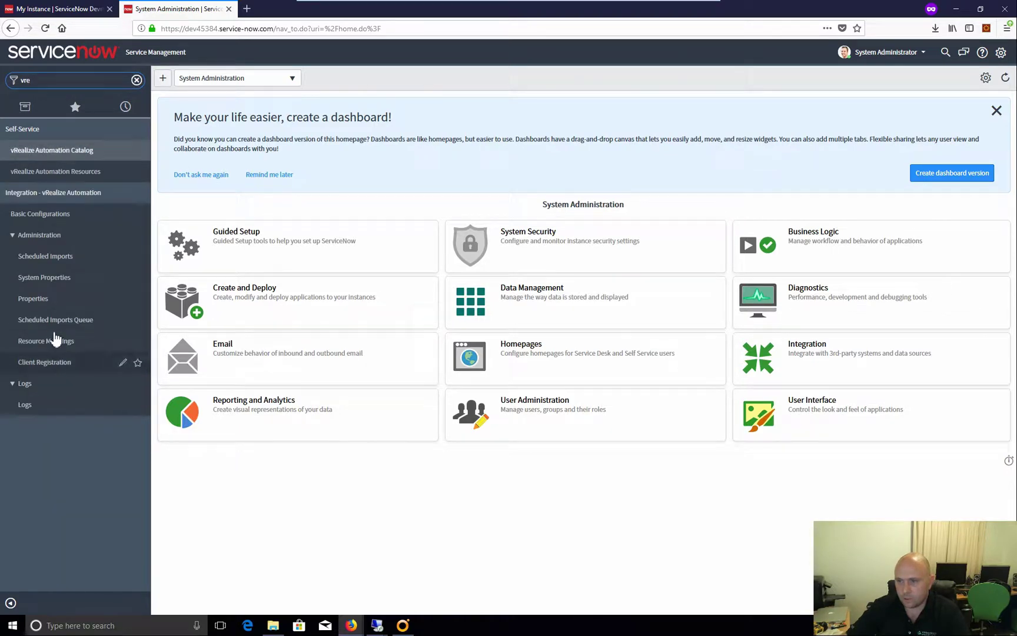
{"action": "left_click", "coordinate": [63, 280]}
{"action": "left_click", "coordinate": [64, 282]}
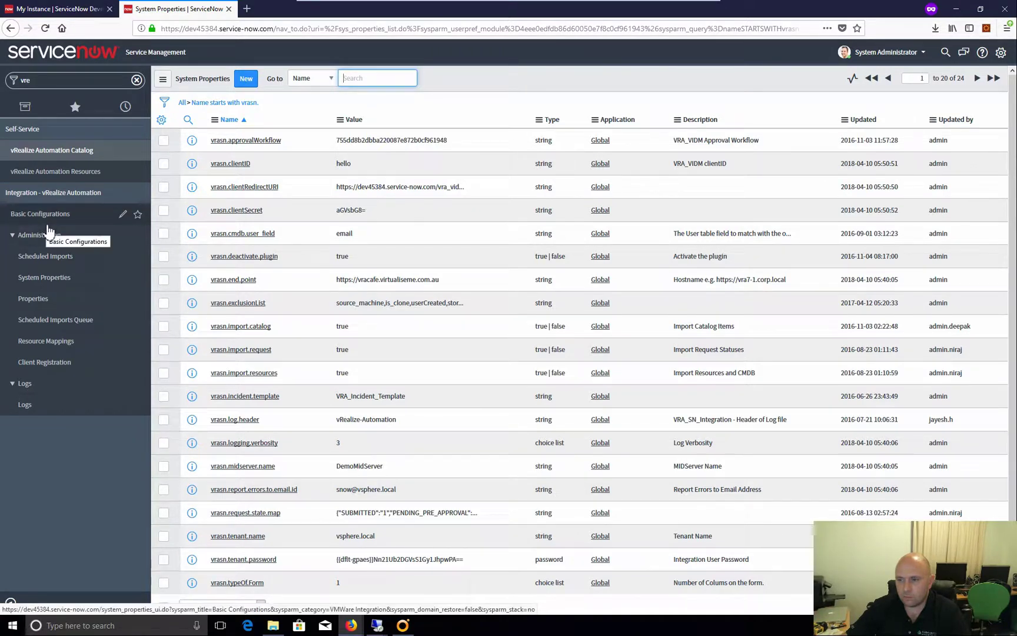
{"action": "left_click", "coordinate": [82, 260]}
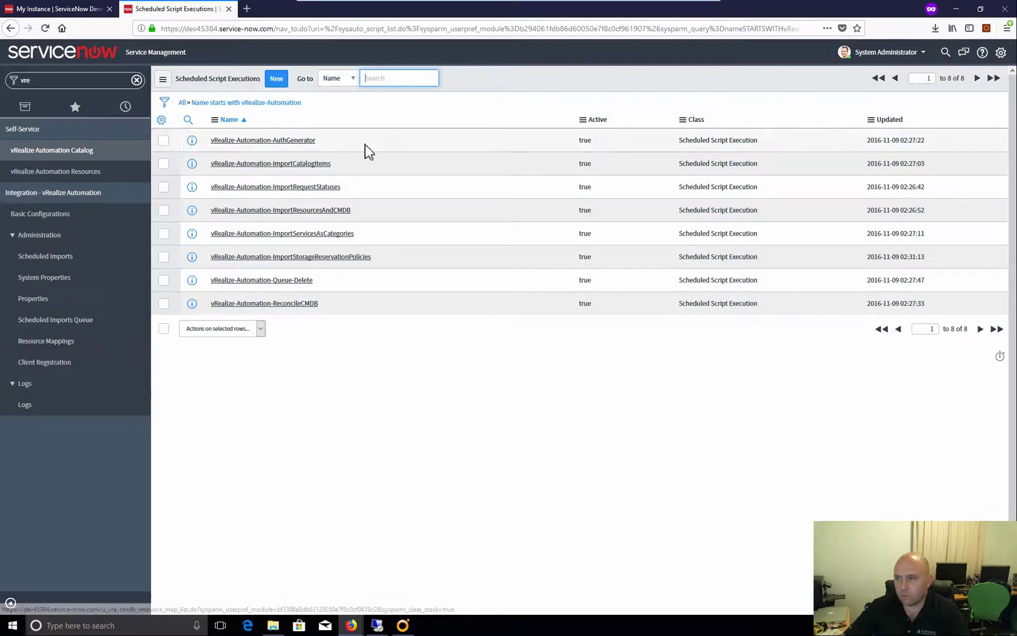
Execute the vRealize-Automation-AuthGenerator job now and return to the eight-job scheduled list
{"action": "left_click", "coordinate": [273, 141]}
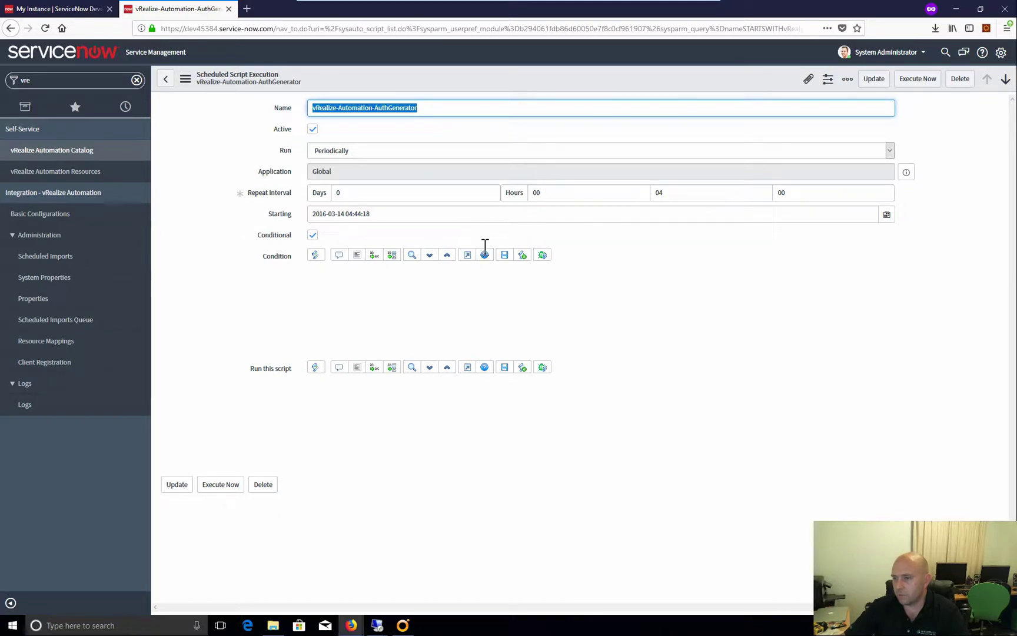
{"action": "left_click", "coordinate": [224, 477]}
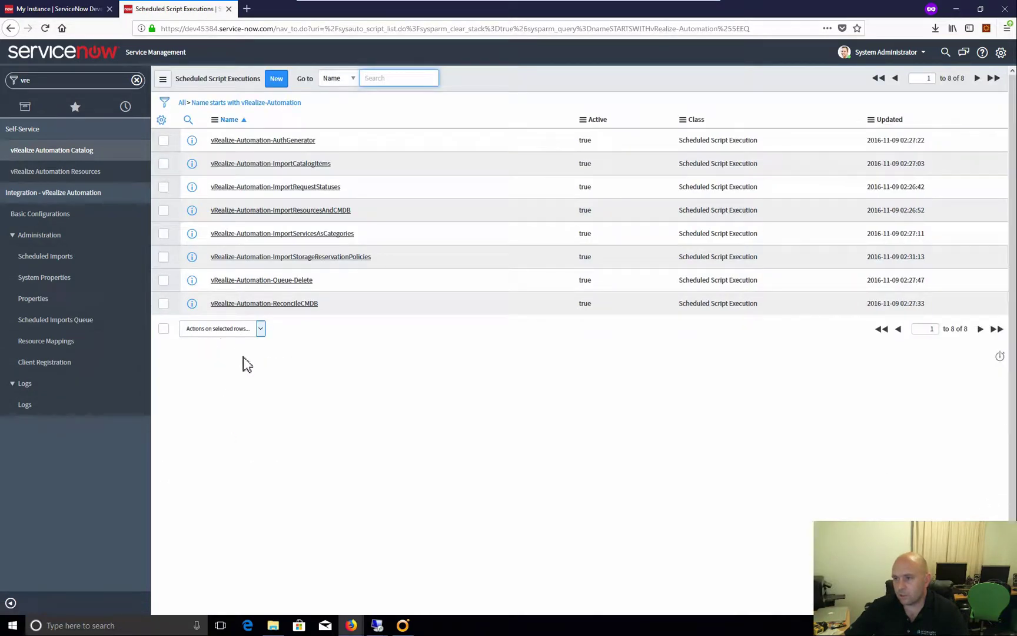
{"action": "left_click", "coordinate": [63, 264]}
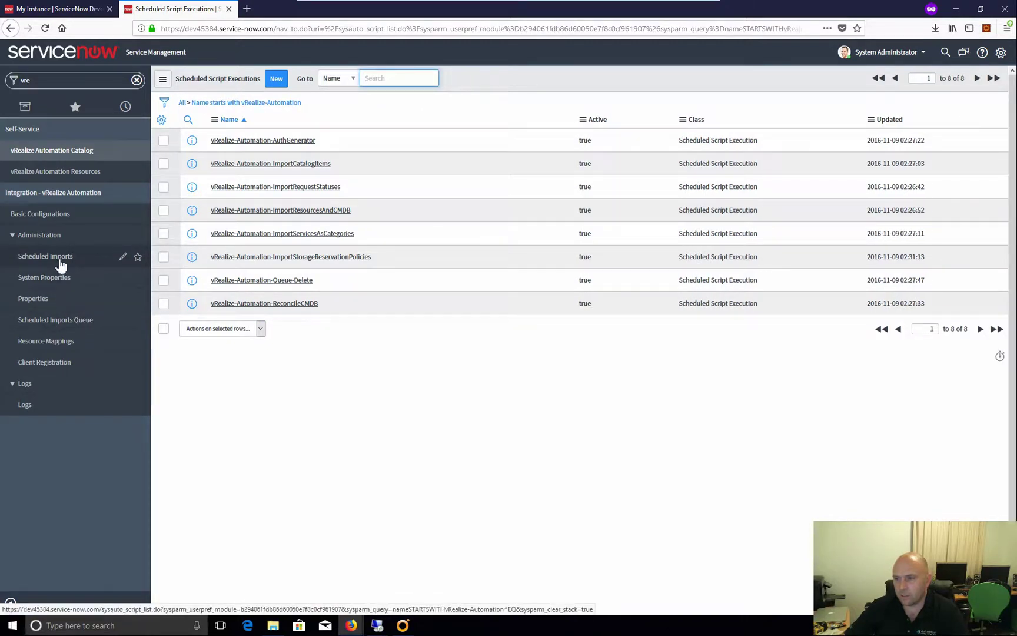
{"action": "left_click", "coordinate": [61, 321]}
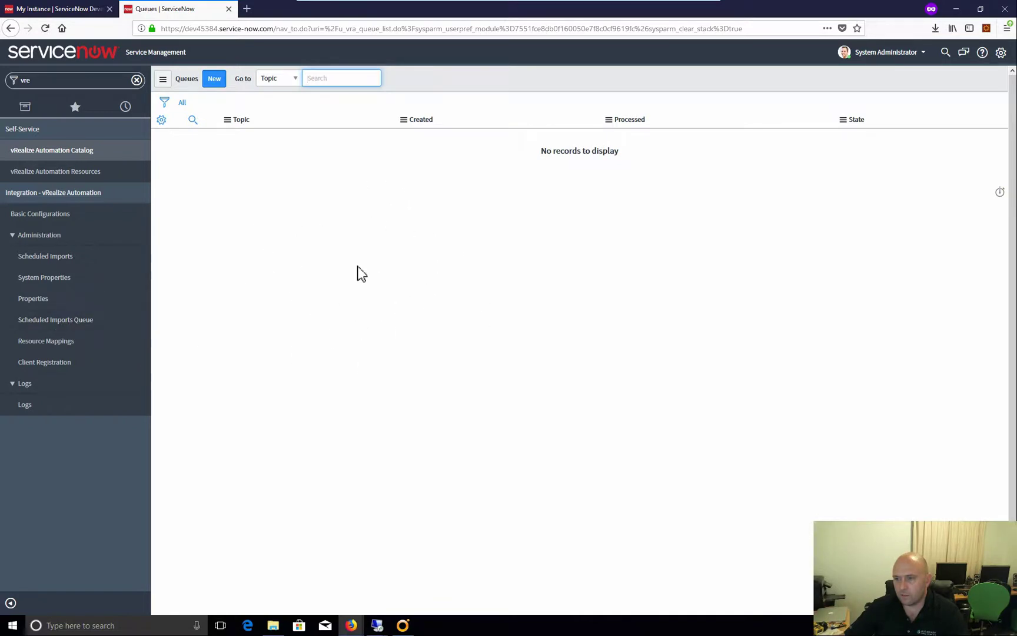
{"action": "left_click", "coordinate": [43, 407]}
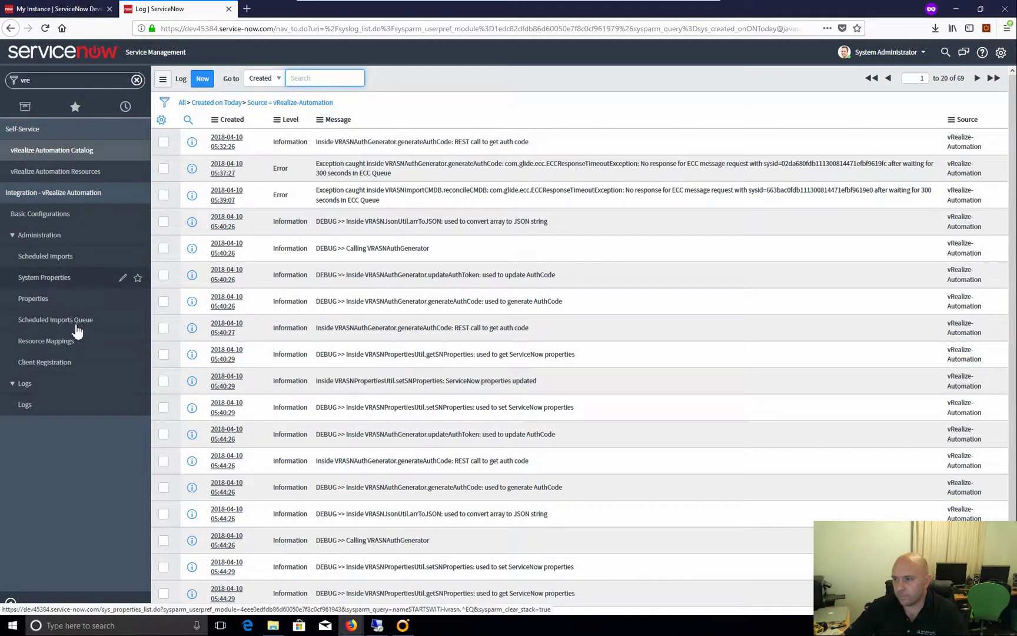
{"action": "left_click", "coordinate": [38, 413]}
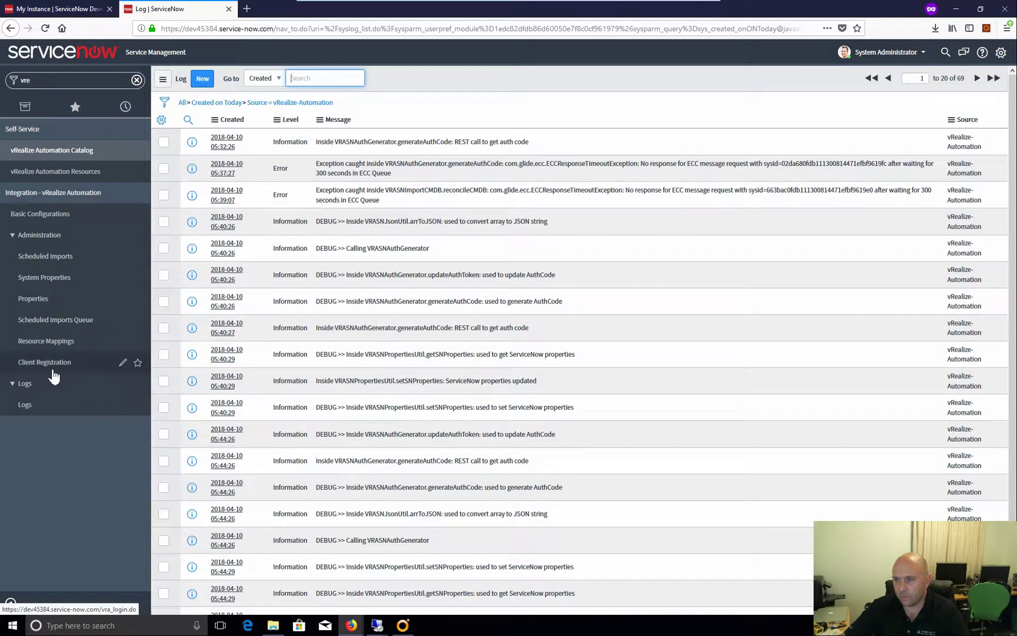
{"action": "left_click", "coordinate": [66, 319]}
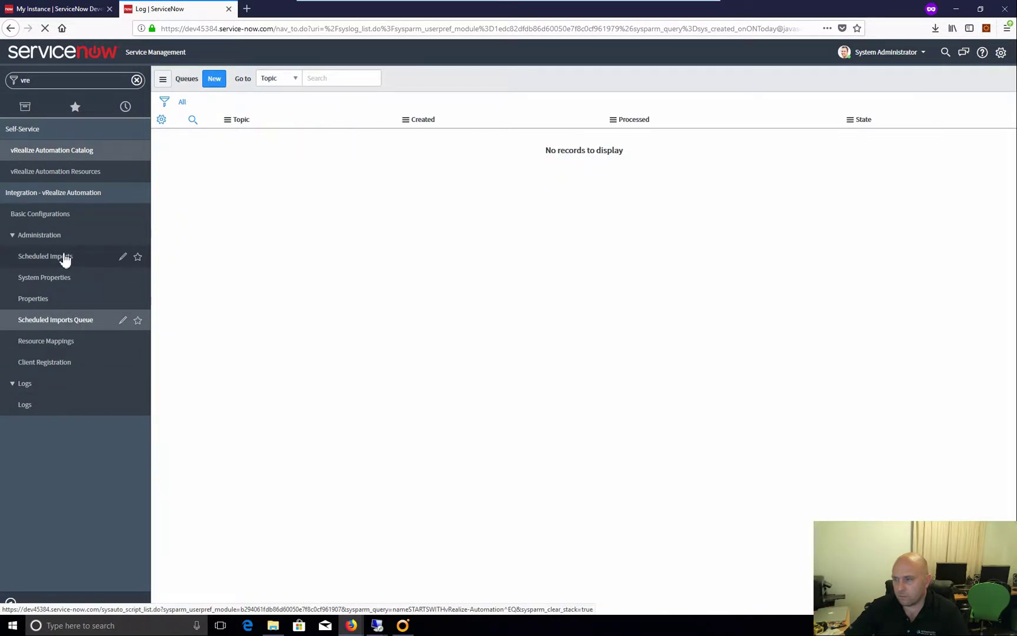
{"action": "left_click", "coordinate": [59, 256]}
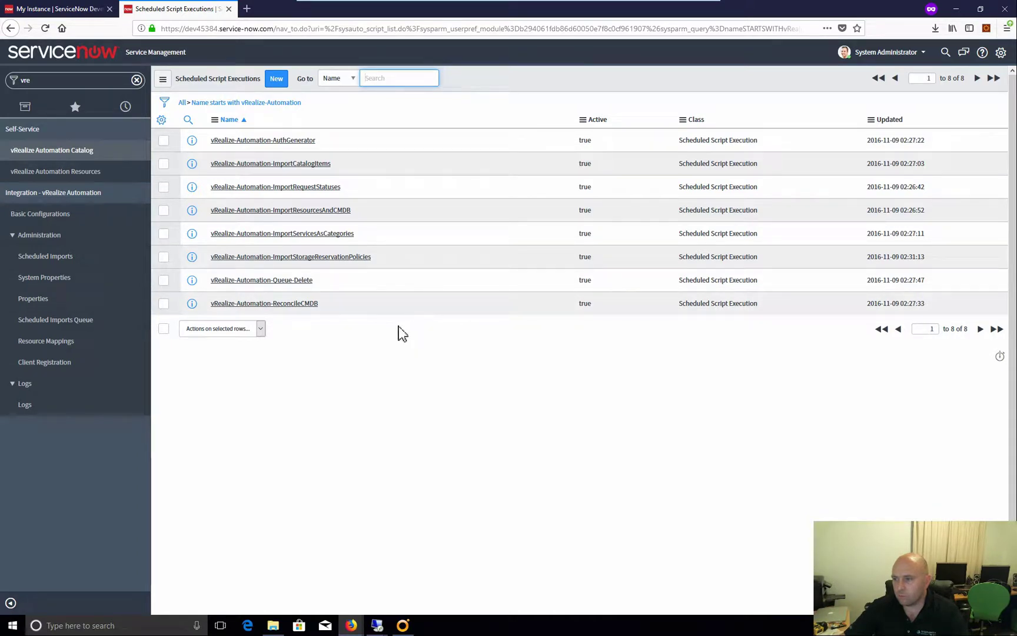
Execute the vRealize-Automation-ImportServicesAsCategories job now, then switch to the vRealize Automation window
{"action": "left_click", "coordinate": [400, 237]}
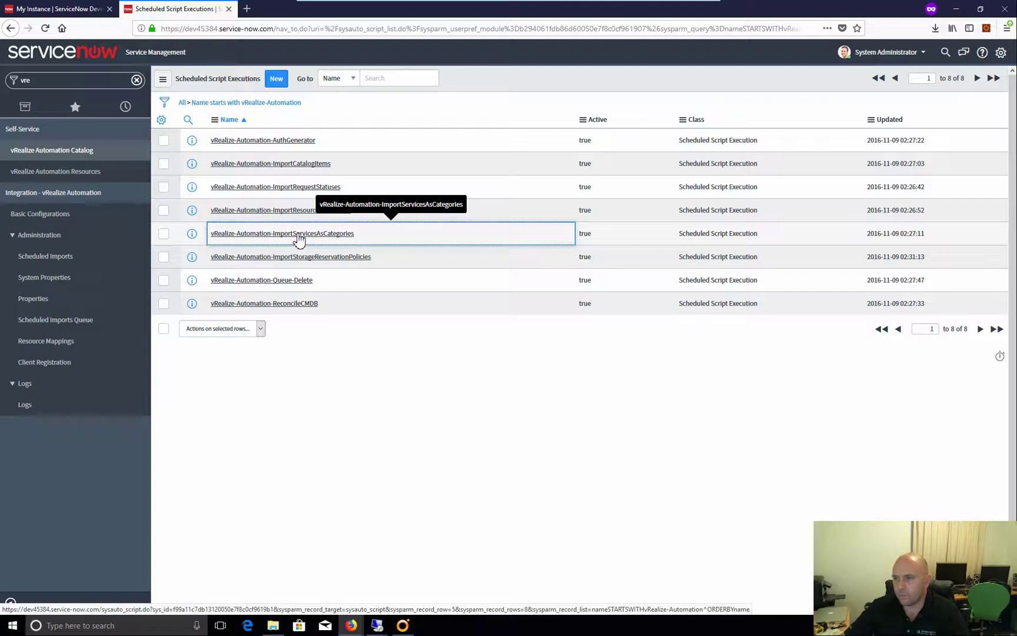
{"action": "left_click", "coordinate": [301, 235]}
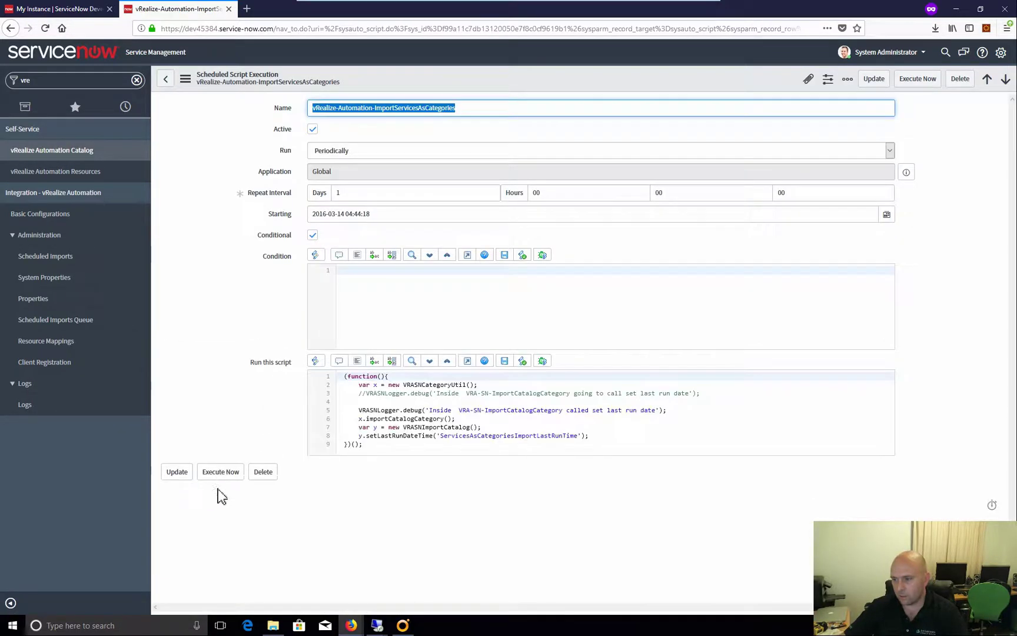
{"action": "left_click", "coordinate": [216, 474]}
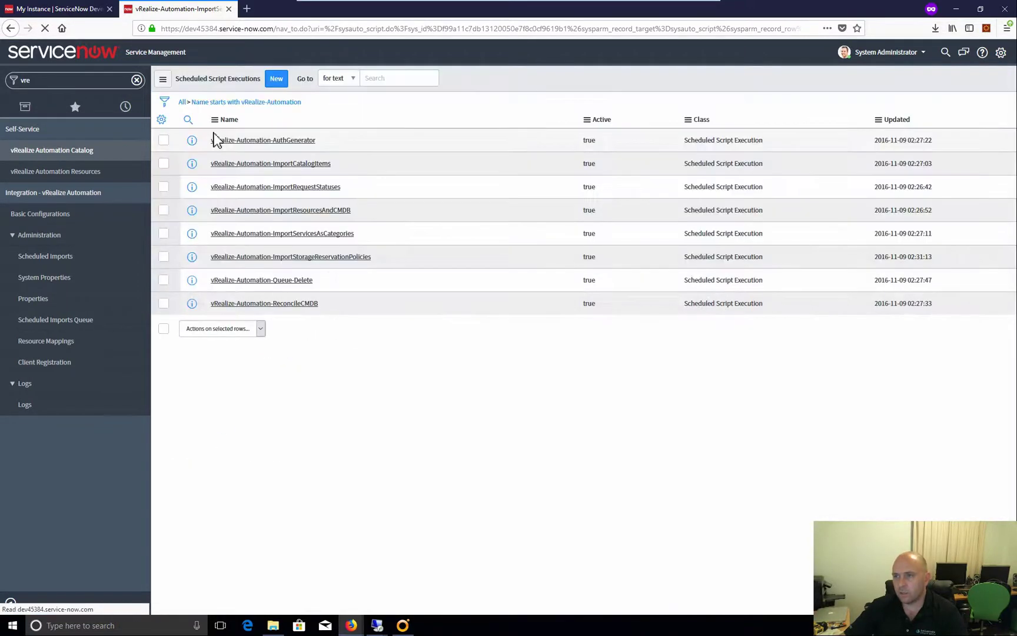
{"action": "mouse_move", "coordinate": [349, 629]}
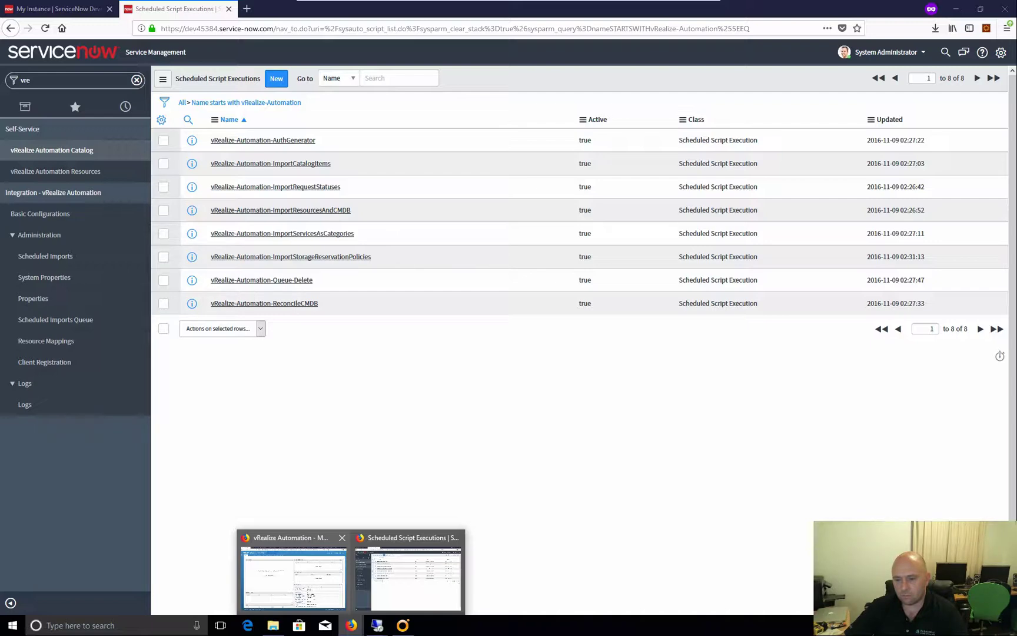
{"action": "left_click", "coordinate": [293, 576]}
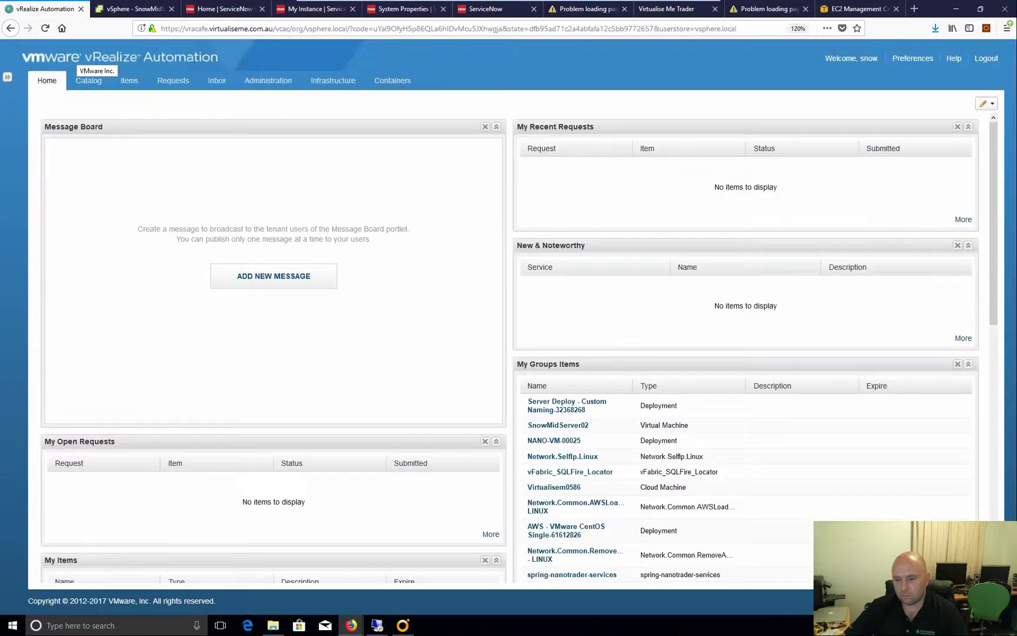
Log out of vRealize Automation and choose the virtualiseme.com.au login domain
{"action": "left_click", "coordinate": [88, 80]}
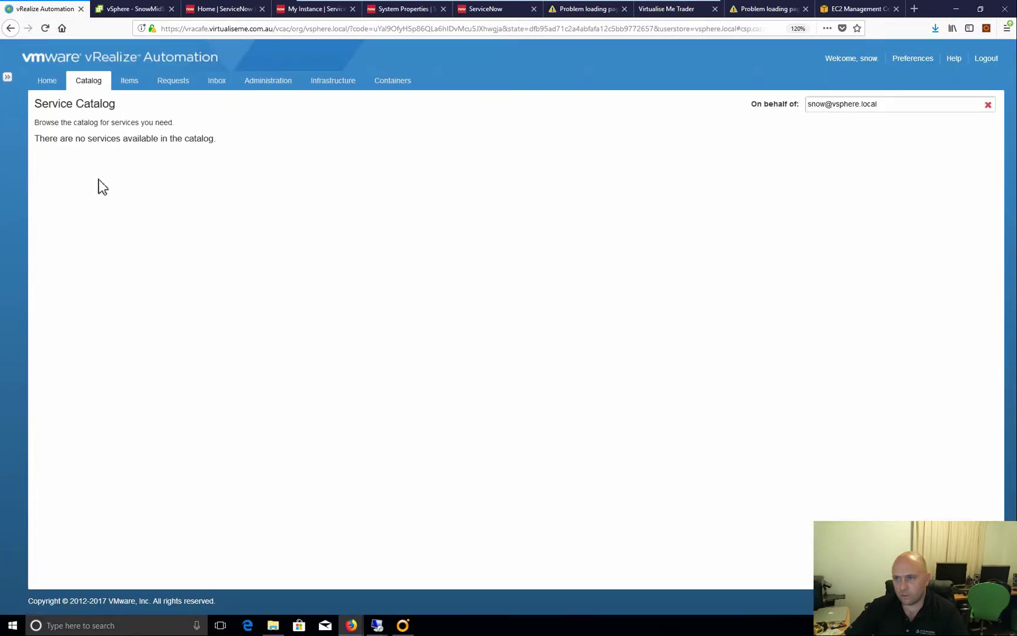
{"action": "left_click", "coordinate": [987, 61]}
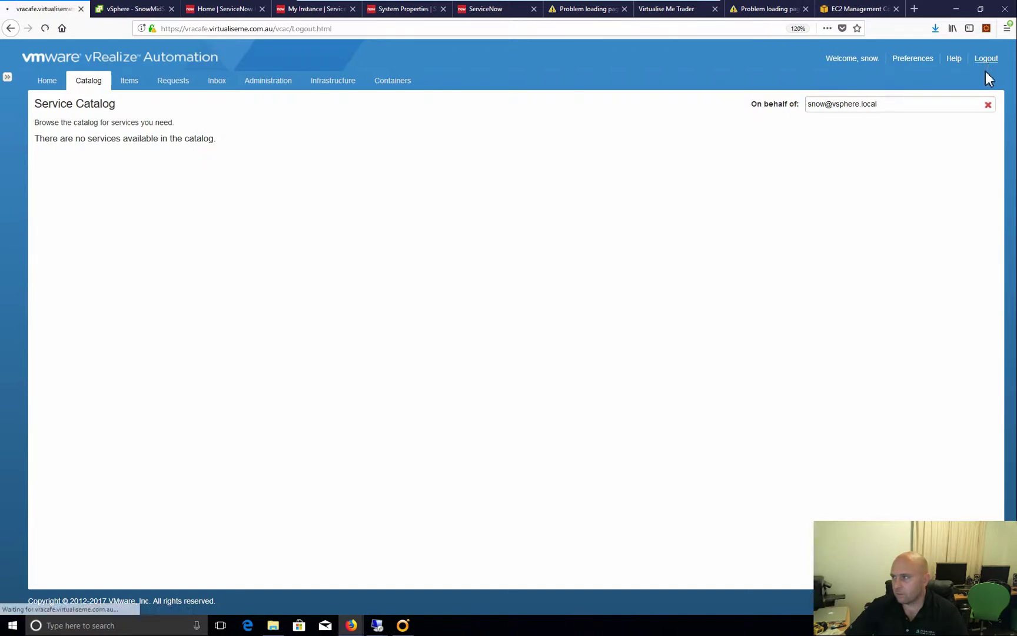
{"action": "left_click", "coordinate": [527, 353]}
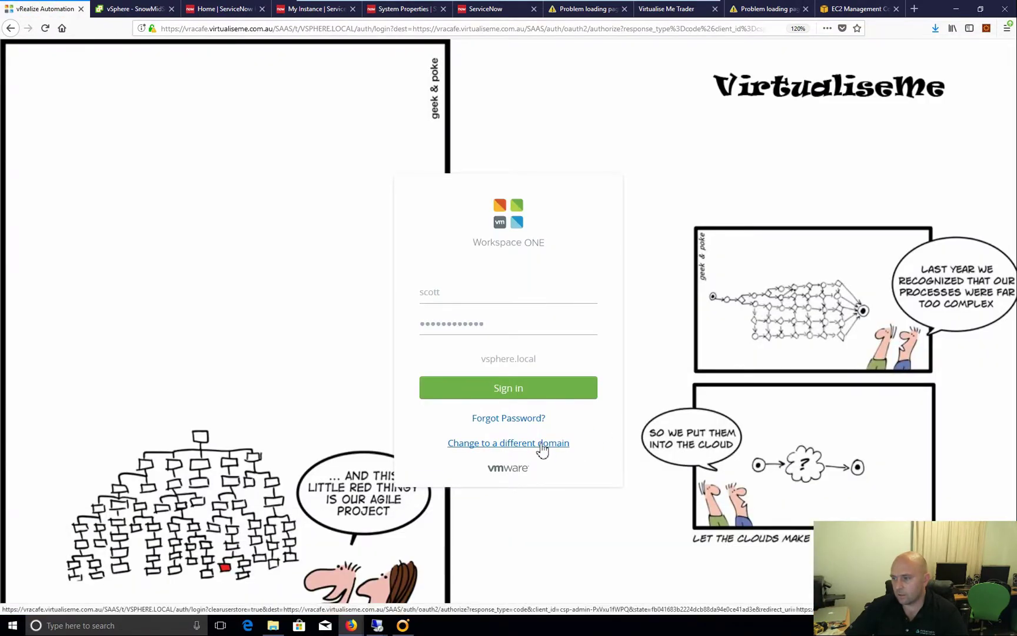
{"action": "left_click", "coordinate": [542, 449]}
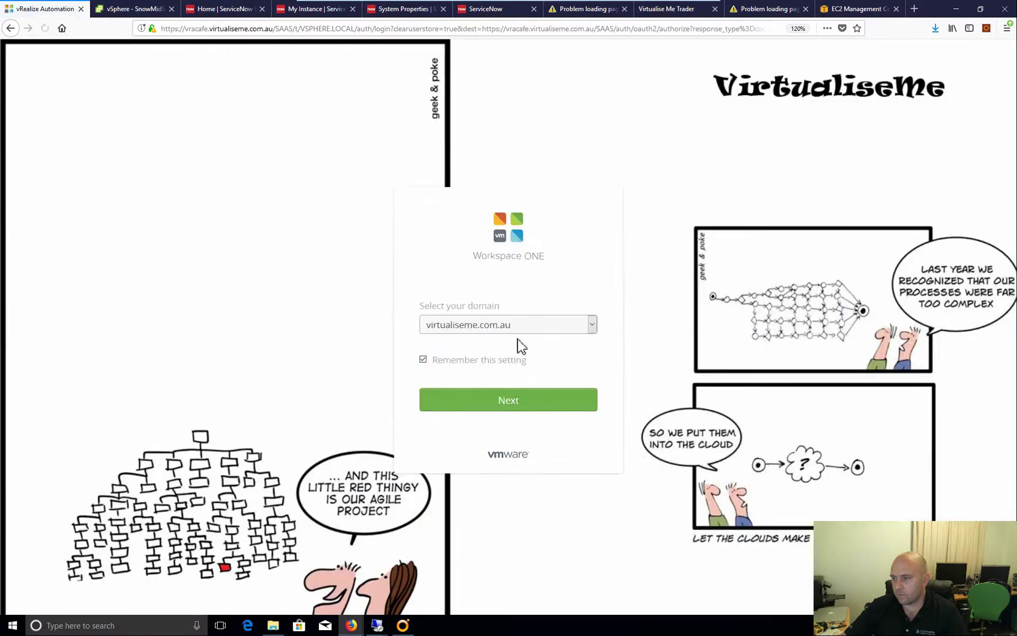
{"action": "left_click", "coordinate": [512, 327]}
{"action": "left_click", "coordinate": [483, 342]}
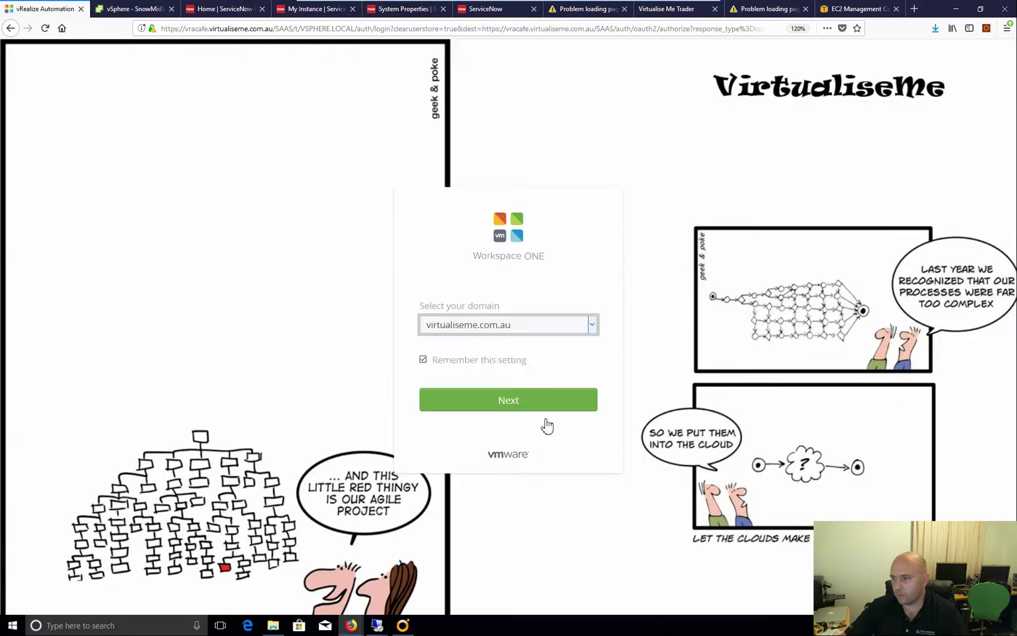
Sign in, view the catalog's 50 services, and return to the ServiceNow window
{"action": "left_click", "coordinate": [523, 405]}
{"action": "left_click", "coordinate": [508, 382]}
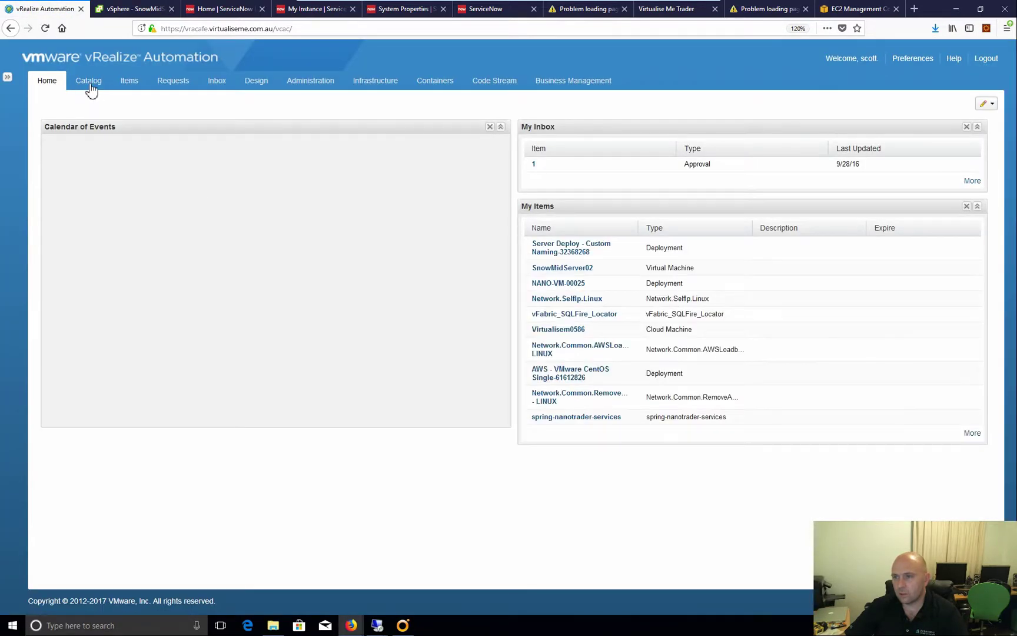
{"action": "left_click", "coordinate": [90, 85]}
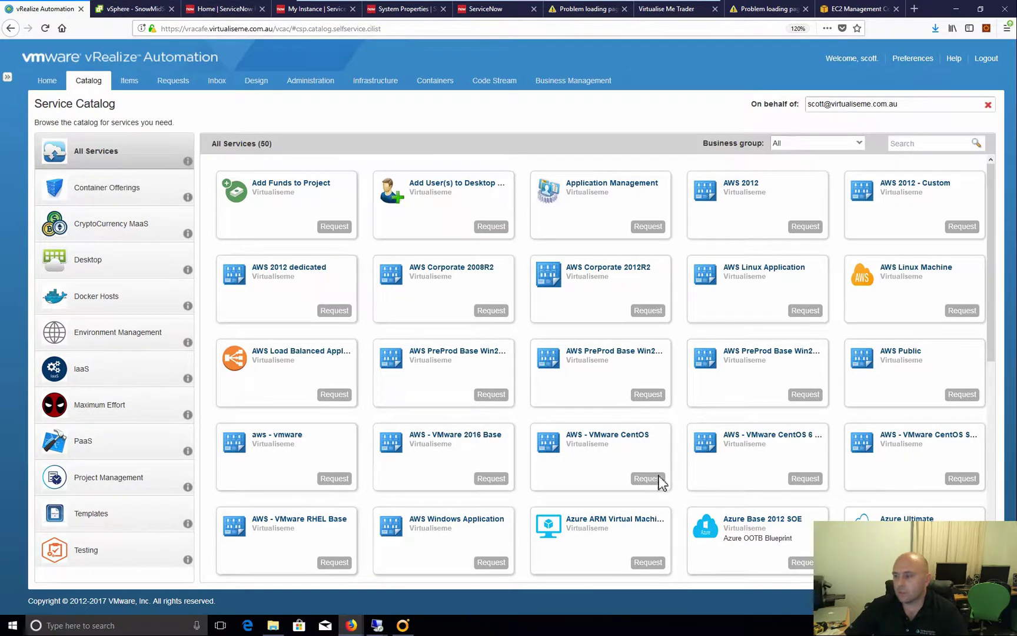
{"action": "left_click", "coordinate": [409, 568]}
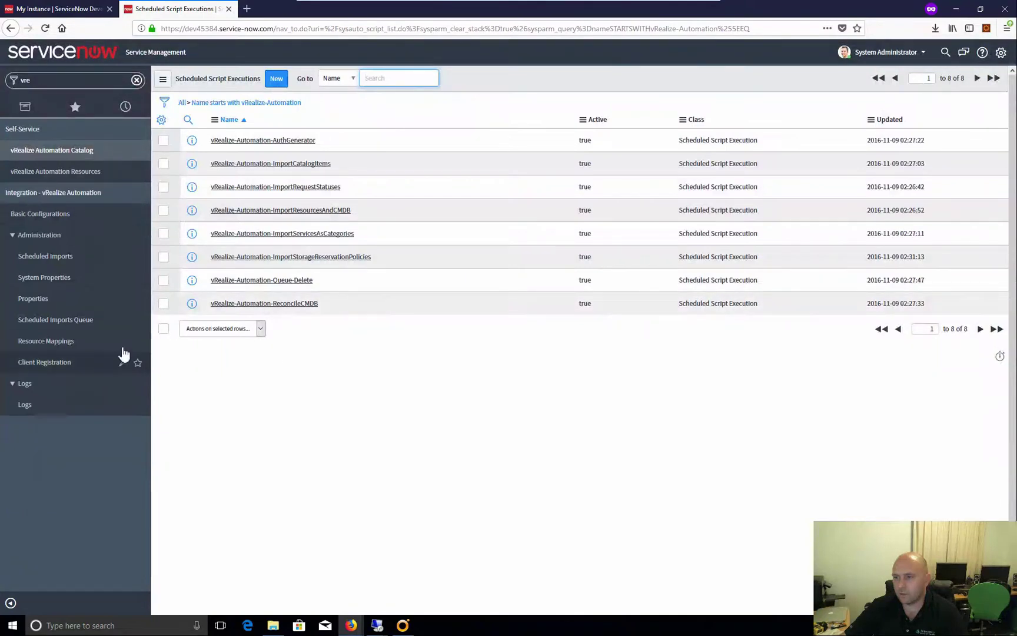
{"action": "left_click", "coordinate": [59, 321]}
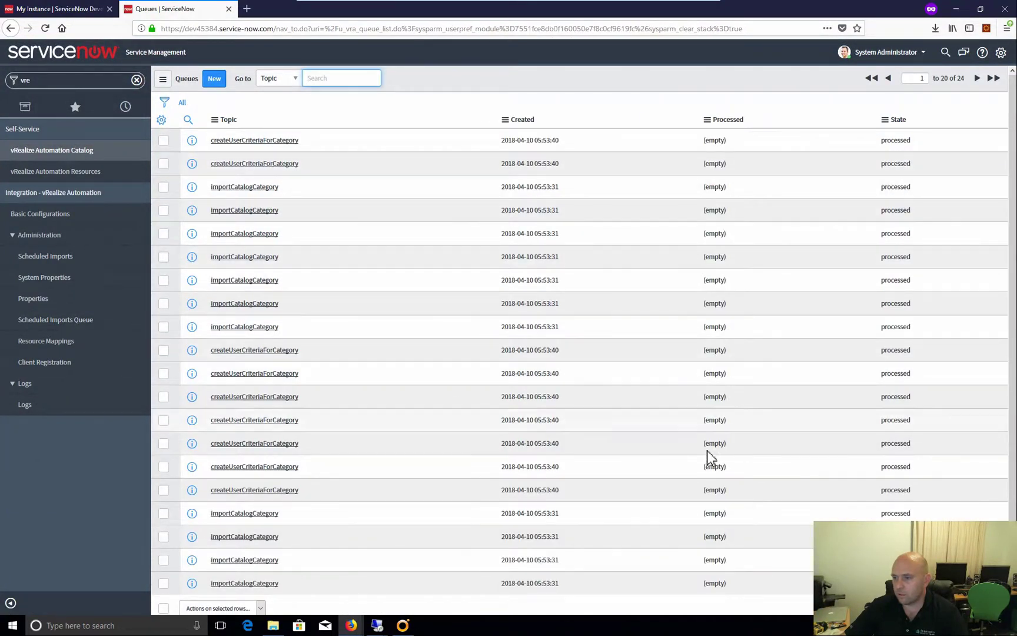
{"action": "scroll", "coordinate": [777, 474], "scroll_direction": "down", "scroll_amount": 1}
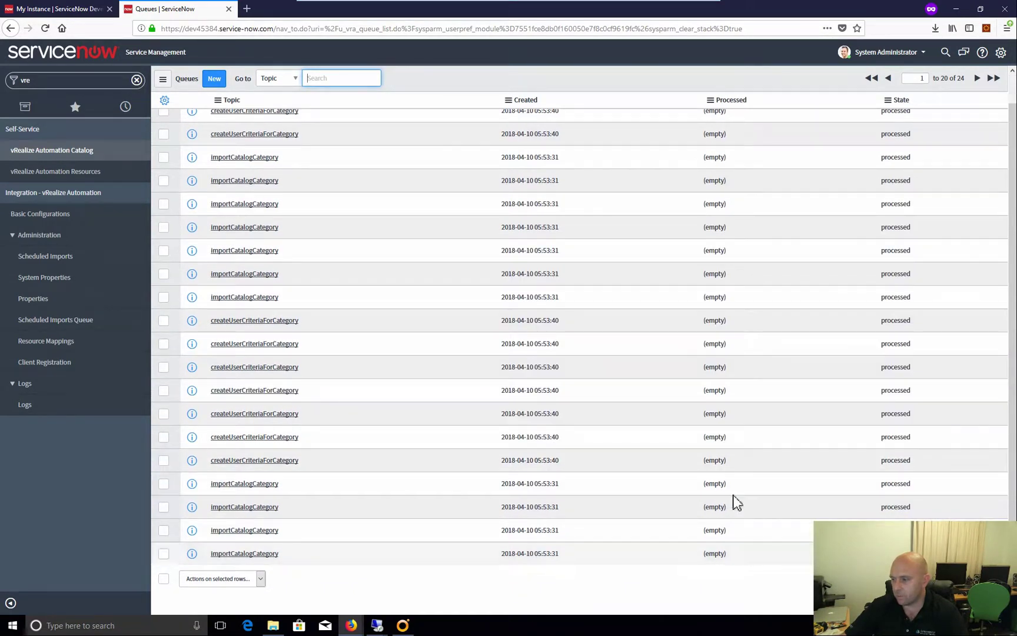
{"action": "scroll", "coordinate": [638, 466], "scroll_direction": "up", "scroll_amount": 1}
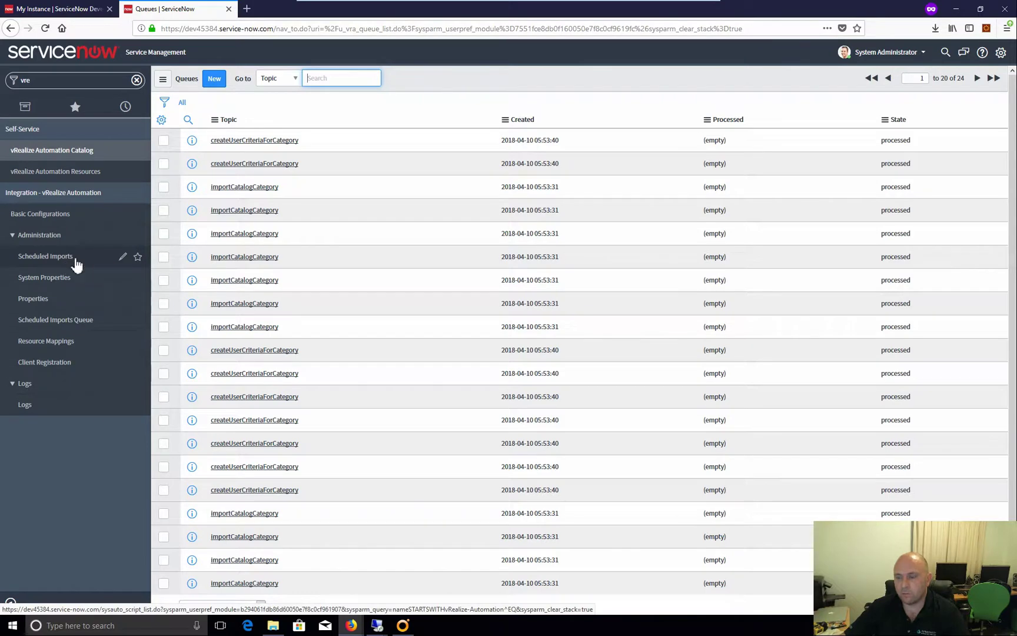
{"action": "left_click", "coordinate": [59, 259]}
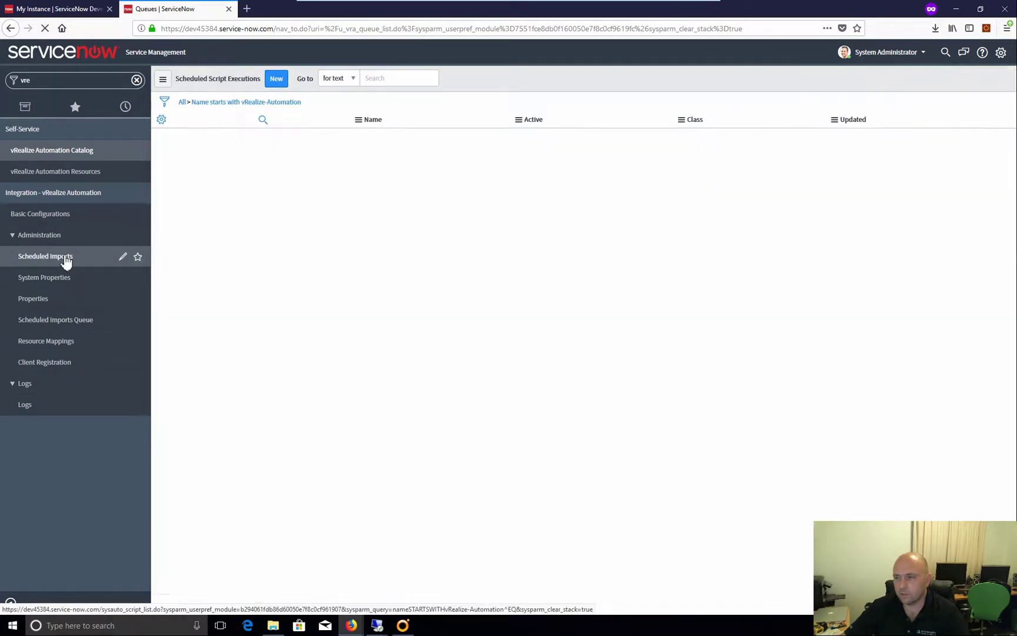
{"action": "left_click", "coordinate": [297, 164]}
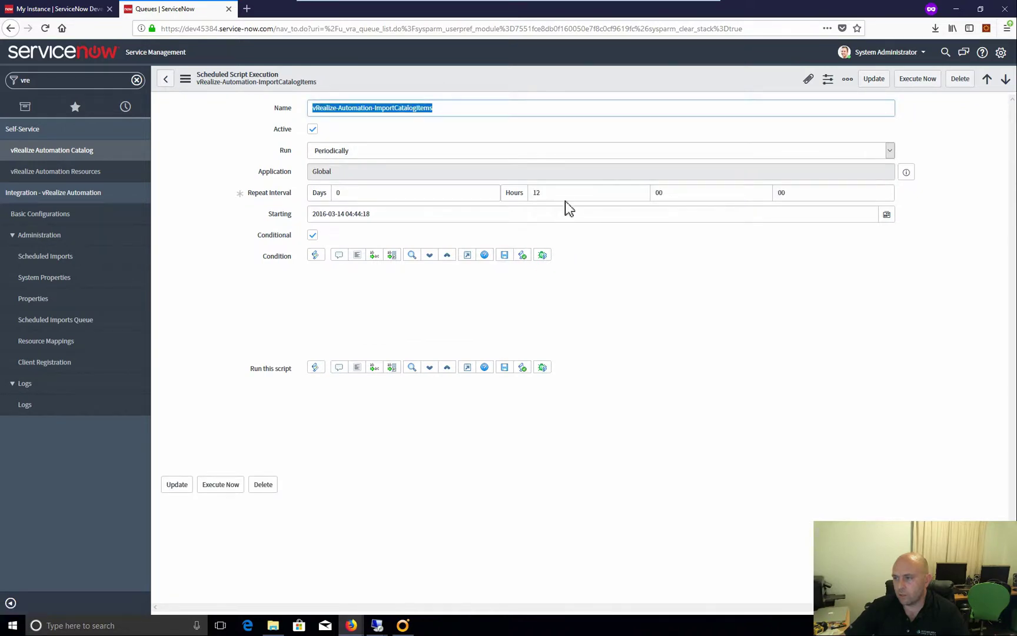
Execute the vRealize-Automation-ImportCatalogItems job now and check the Scheduled Imports Queue for preImportCatalog entries
{"action": "left_click", "coordinate": [229, 473]}
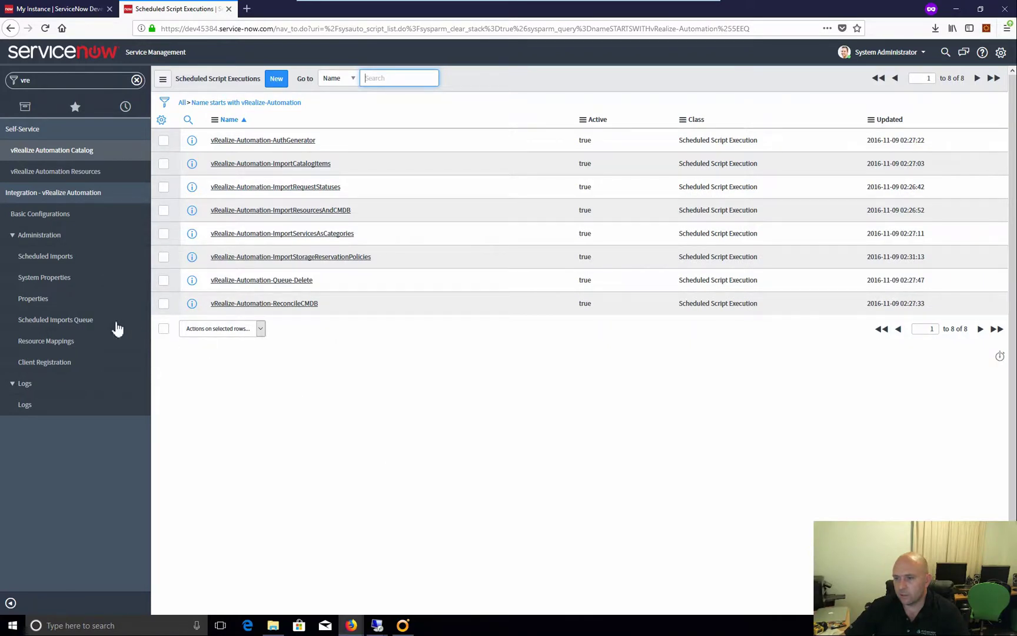
{"action": "left_click", "coordinate": [80, 323]}
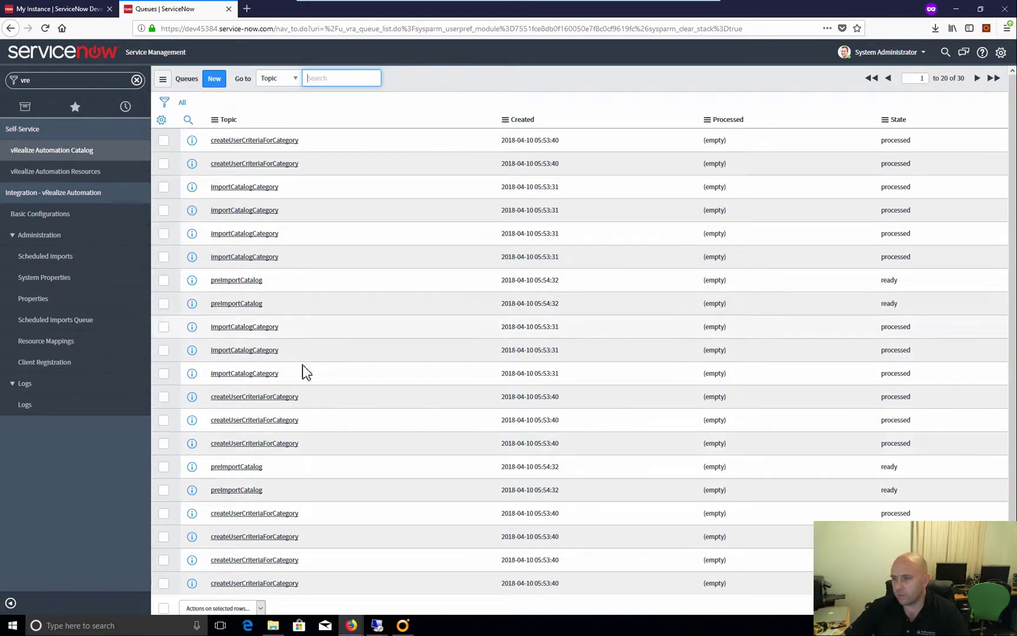
Refresh the imports queue until 138 entries are processed, then reopen the Scheduled Imports list
{"action": "left_click", "coordinate": [71, 325]}
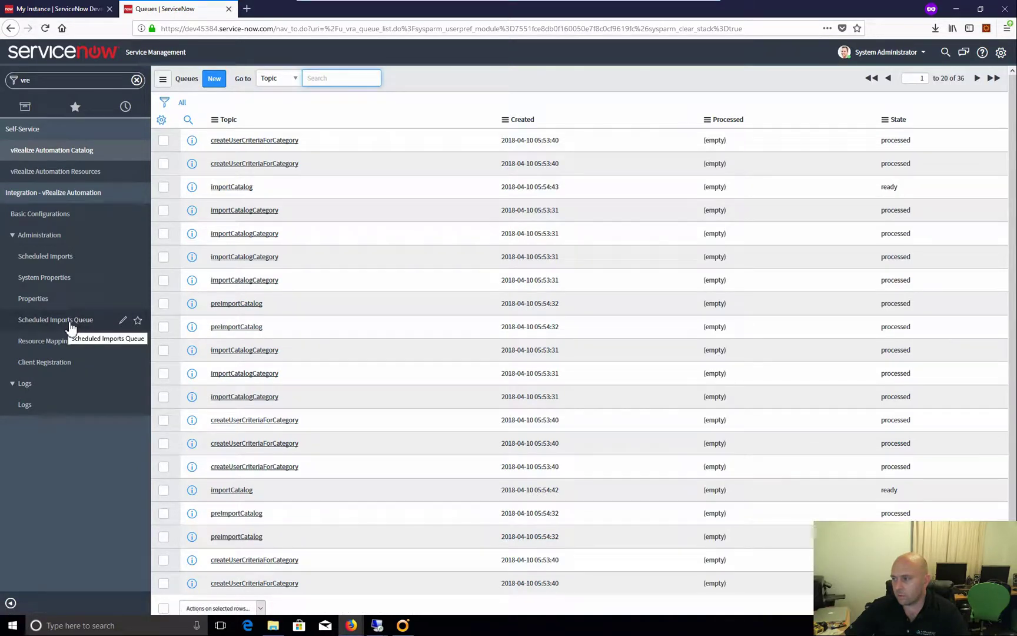
{"action": "left_click", "coordinate": [70, 326]}
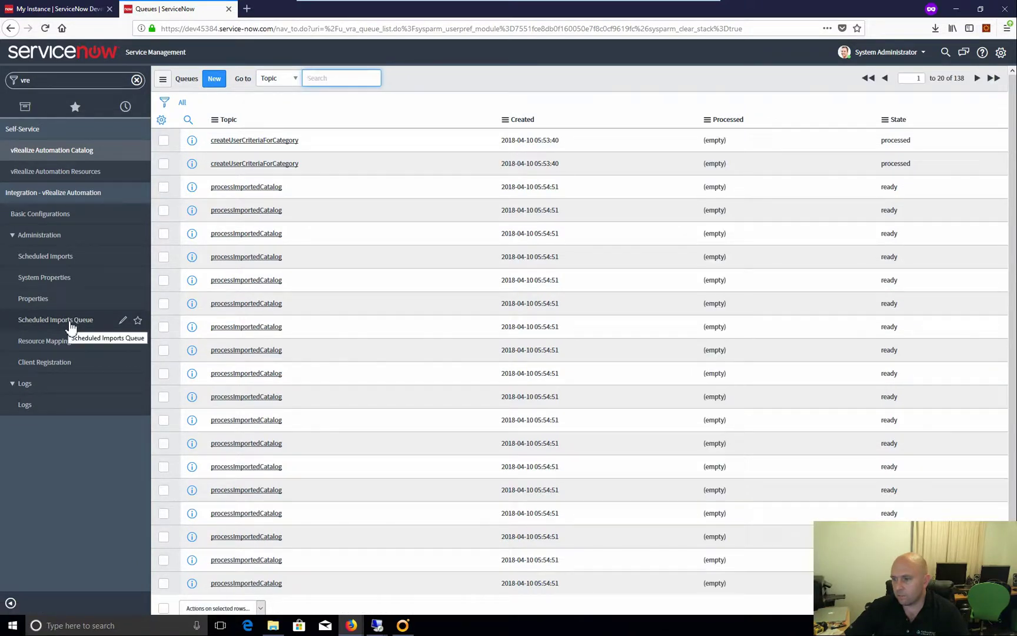
{"action": "left_click", "coordinate": [70, 324]}
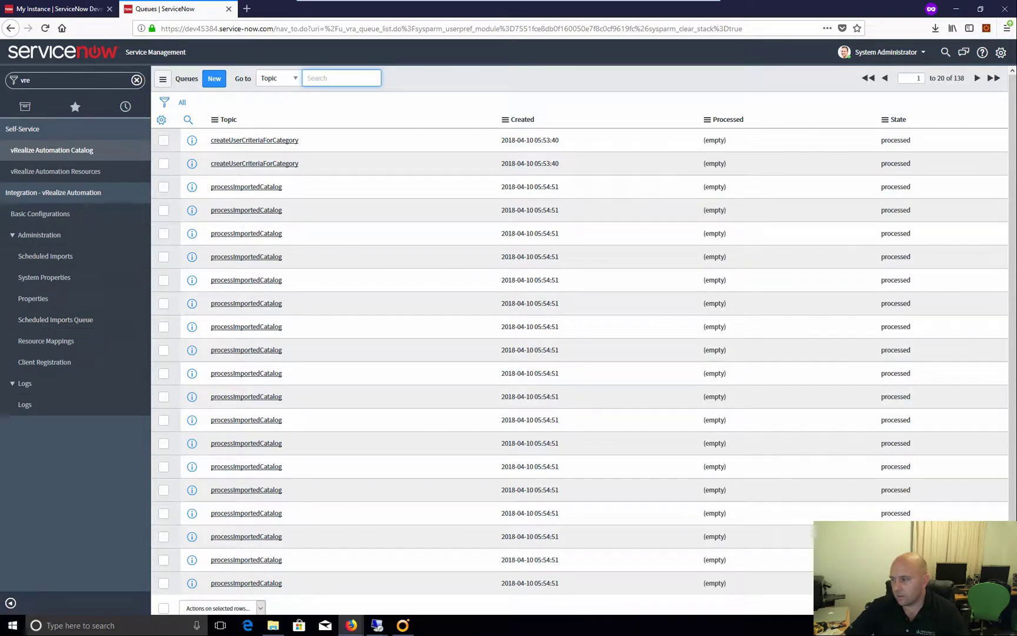
{"action": "left_click", "coordinate": [977, 608]}
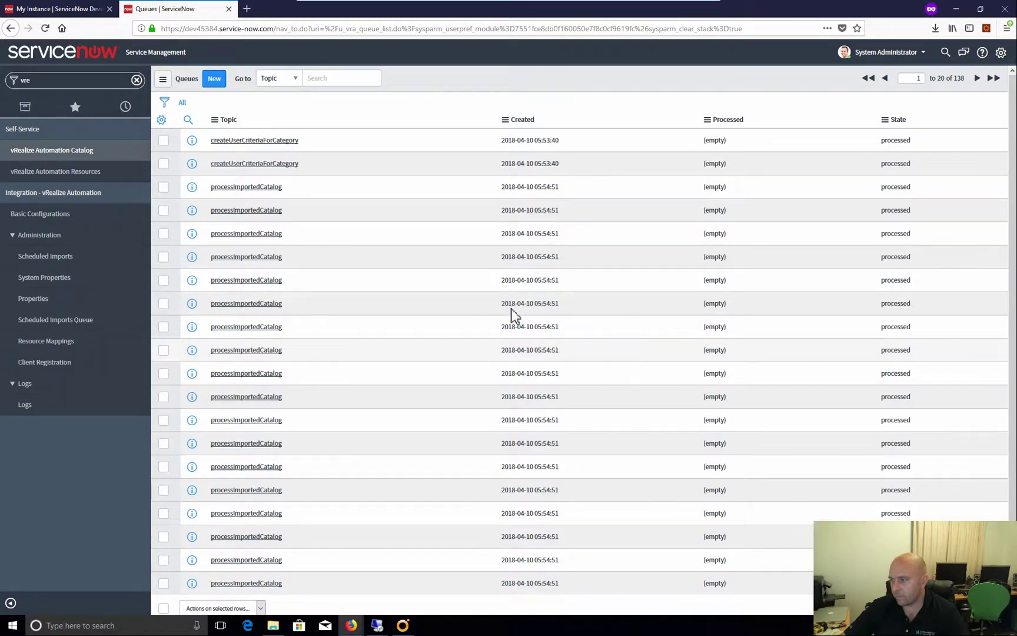
{"action": "left_click", "coordinate": [58, 323]}
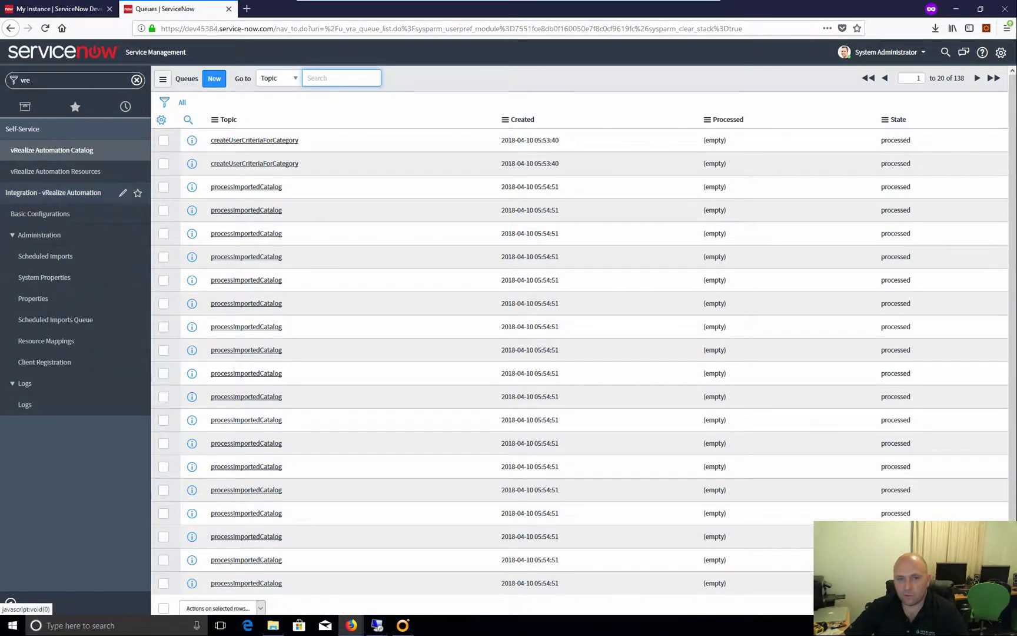
{"action": "left_click", "coordinate": [62, 257]}
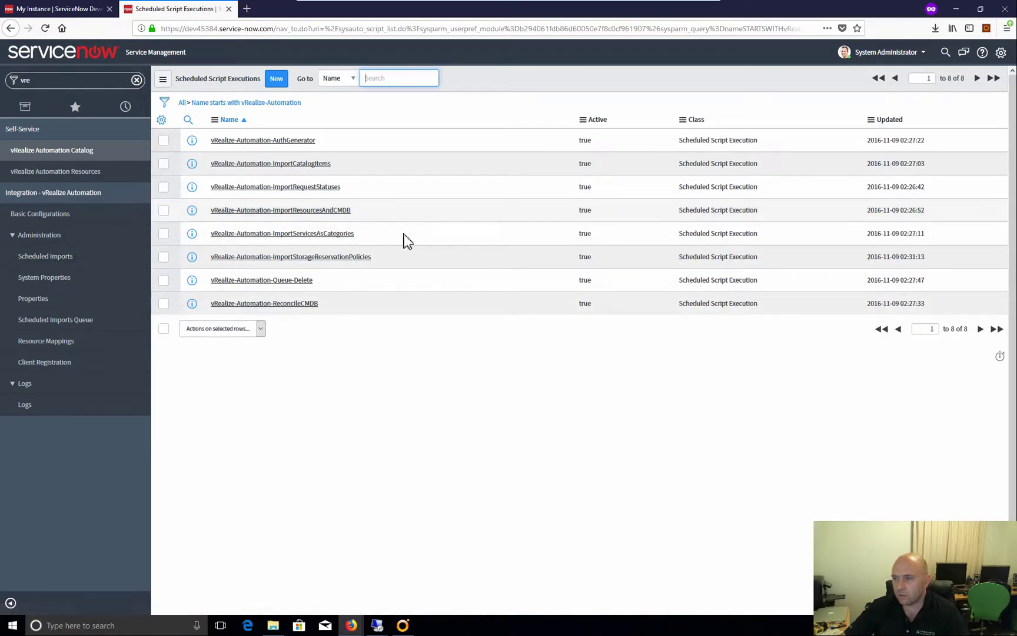
Run the vRealize-Automation-ImportStorageReservationPolicies job immediately, then go to the vRealize Automation Catalog page
{"action": "left_click", "coordinate": [414, 267]}
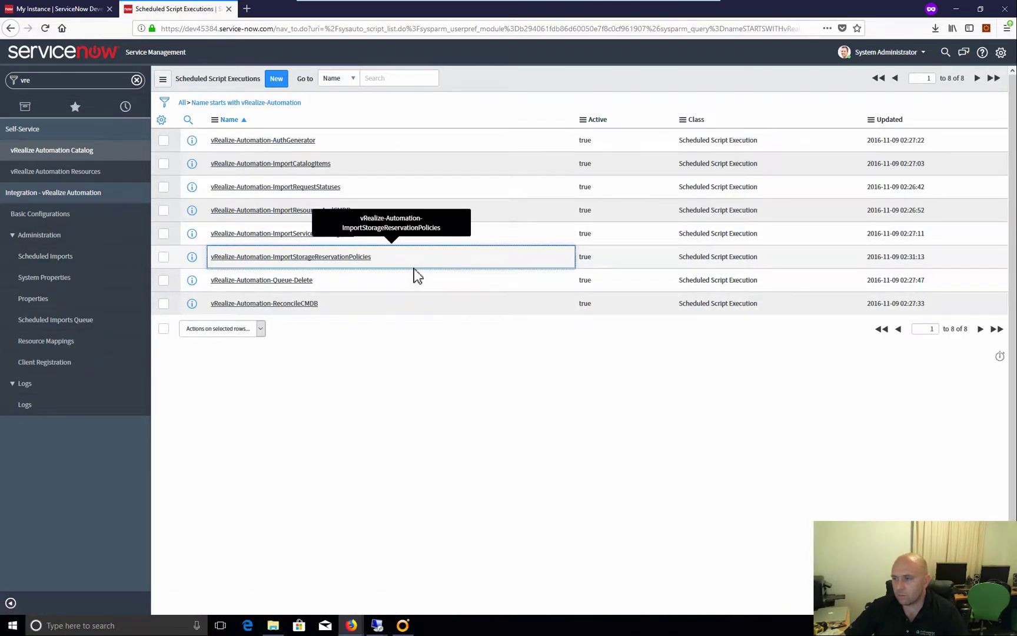
{"action": "left_click", "coordinate": [286, 259]}
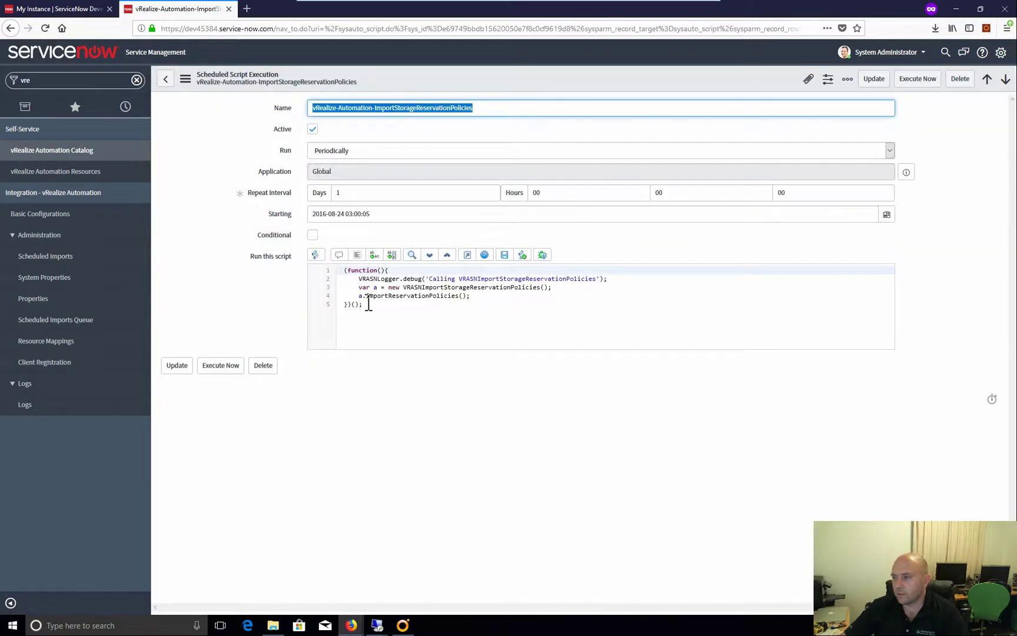
{"action": "left_click", "coordinate": [227, 367]}
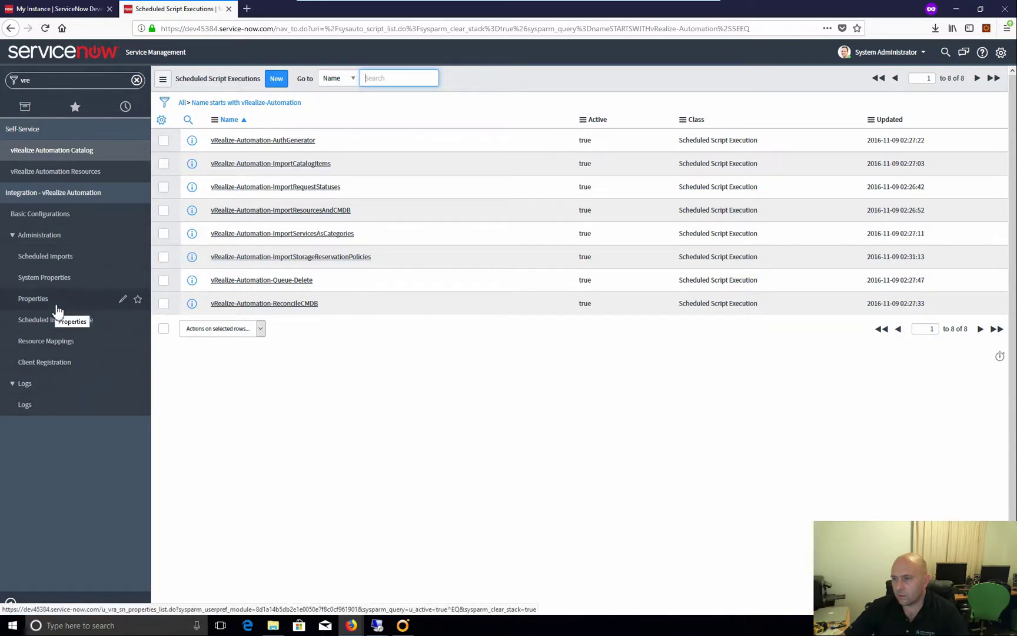
{"action": "left_click", "coordinate": [88, 154]}
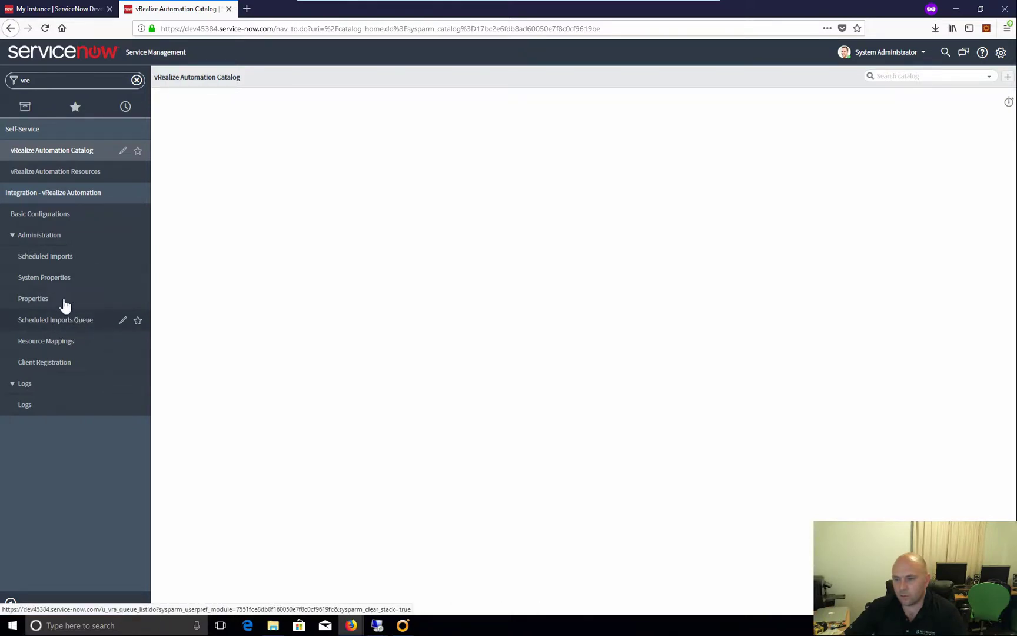
{"action": "left_click", "coordinate": [65, 281]}
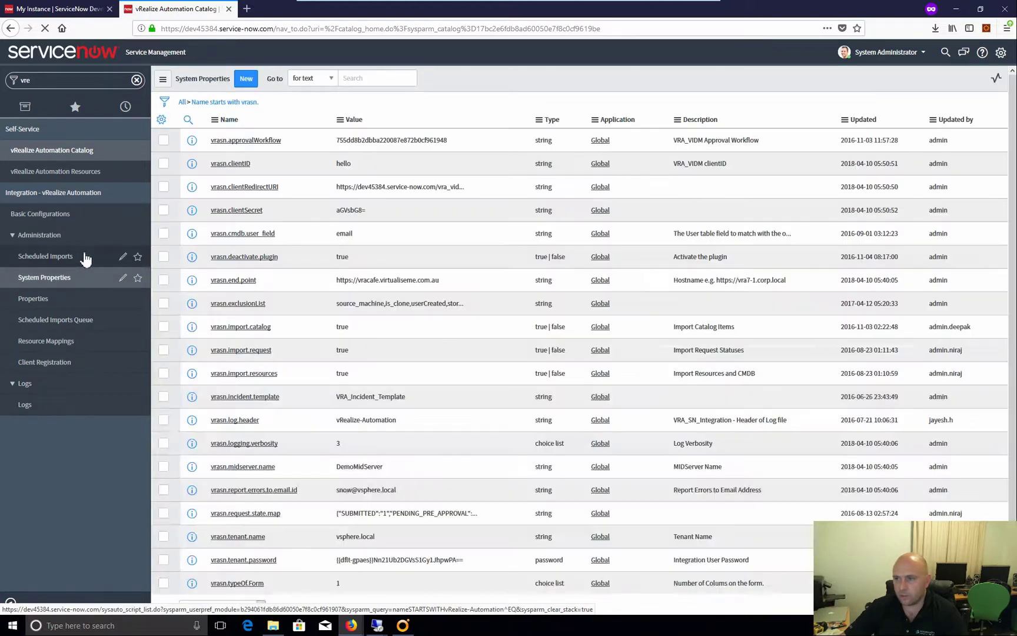
{"action": "left_click", "coordinate": [62, 257]}
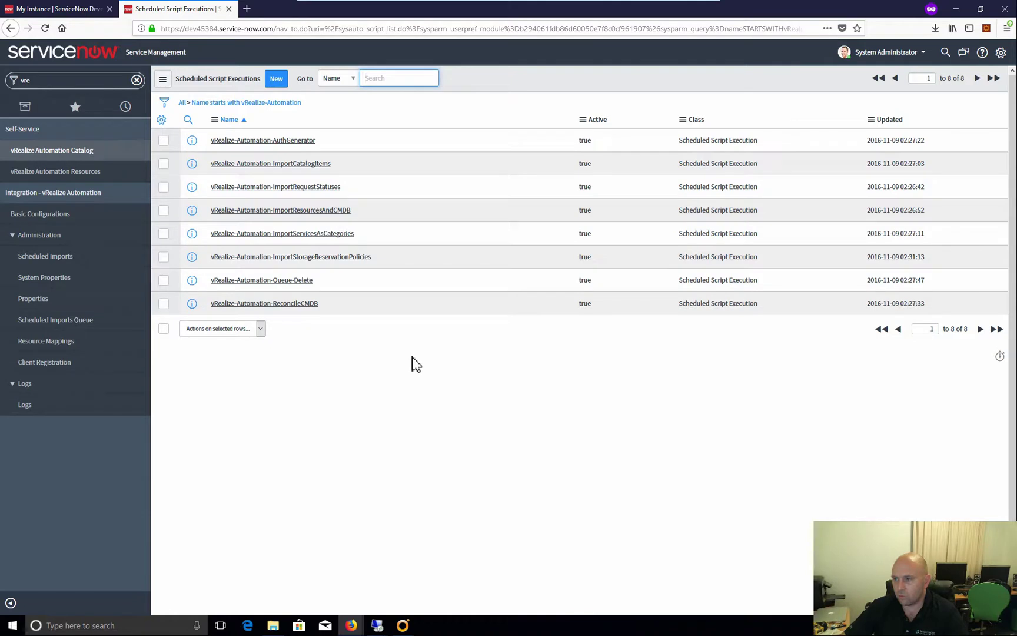
Execute ImportResourcesAndCMDB now and refresh Scheduled Imports Queue until the new preImportCMDB entry appears
{"action": "left_click", "coordinate": [297, 213]}
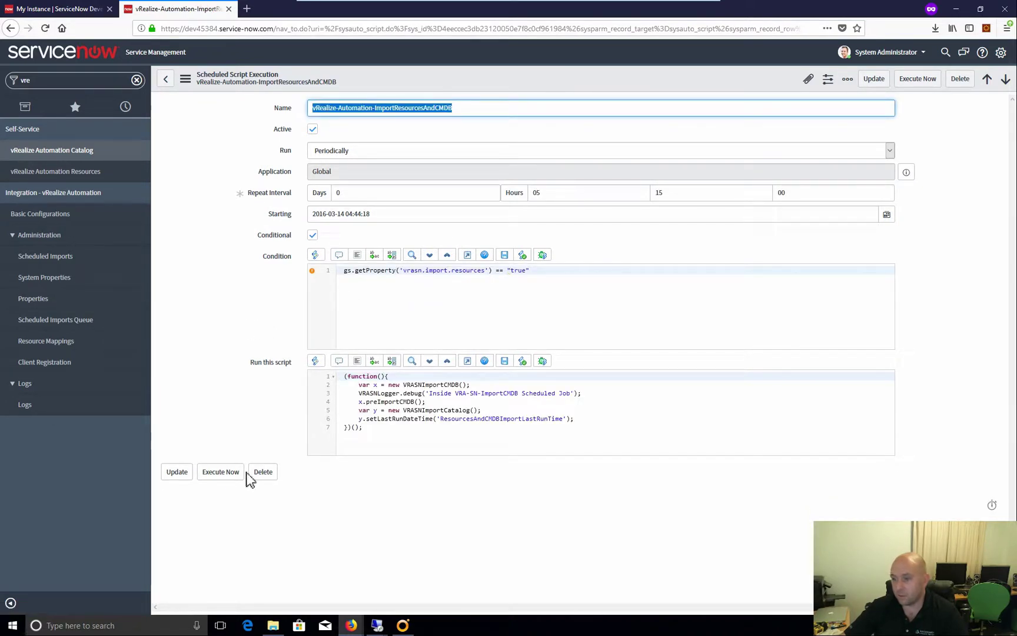
{"action": "left_click", "coordinate": [221, 474]}
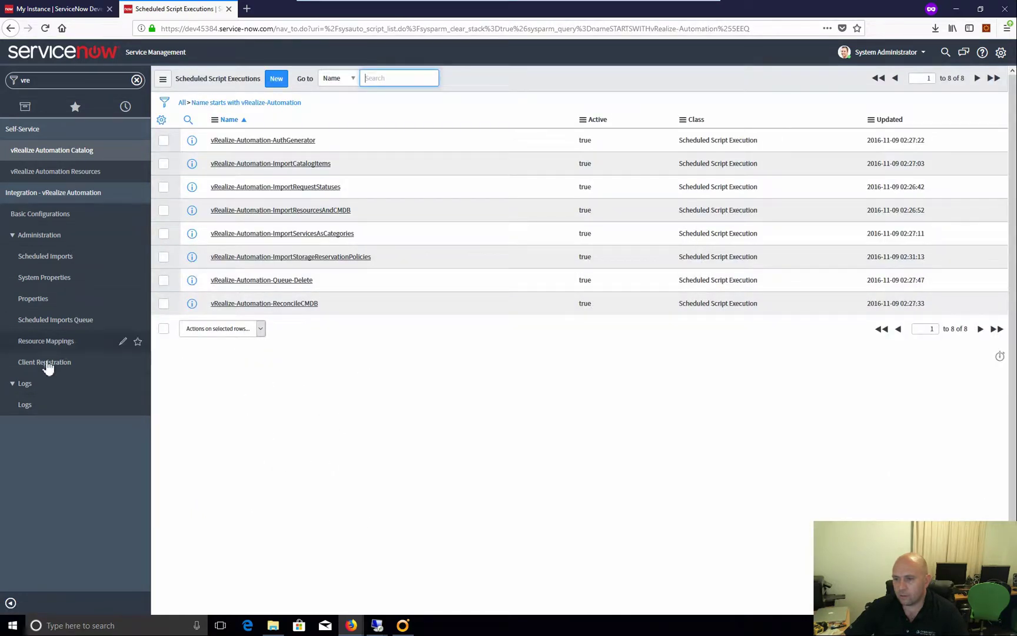
{"action": "left_click", "coordinate": [65, 321]}
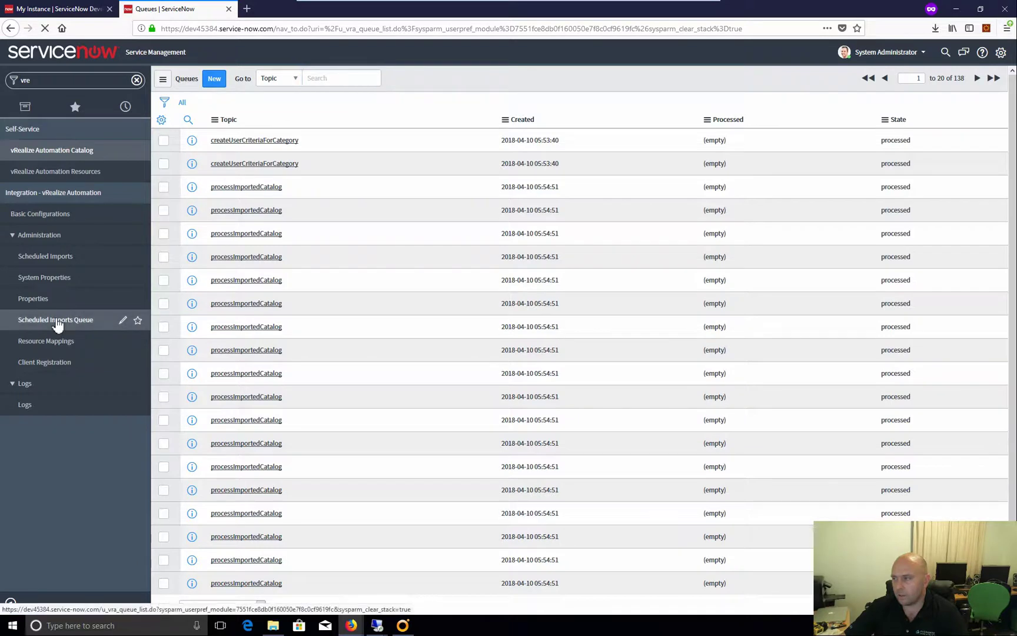
{"action": "left_click", "coordinate": [58, 325]}
{"action": "left_click", "coordinate": [57, 325]}
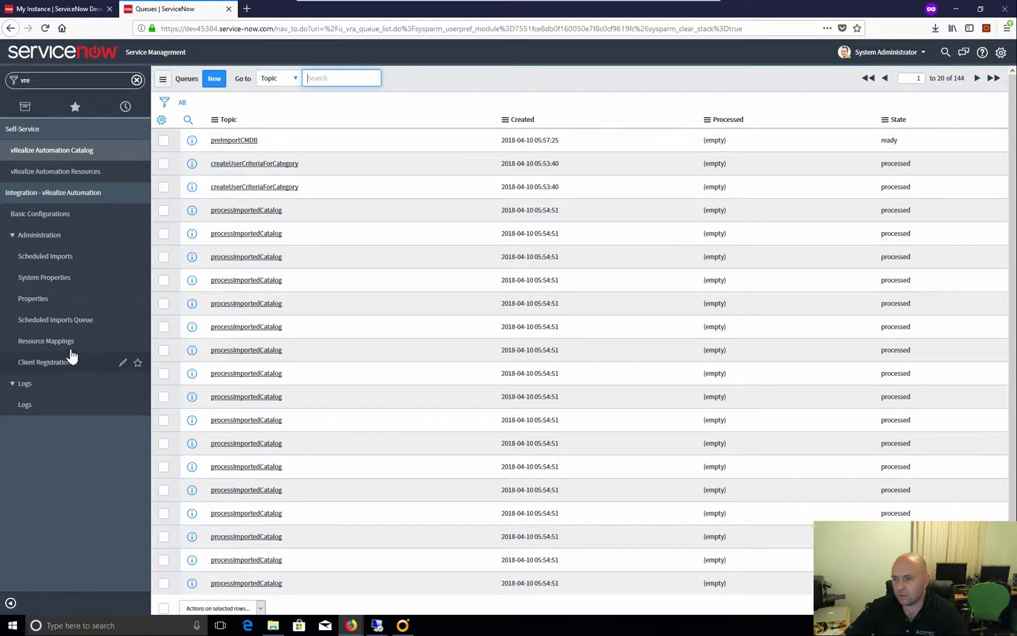
Sort vRealize Automation logs newest first, recheck the imports queue, and reopen the blank Catalog page
{"action": "left_click", "coordinate": [31, 412]}
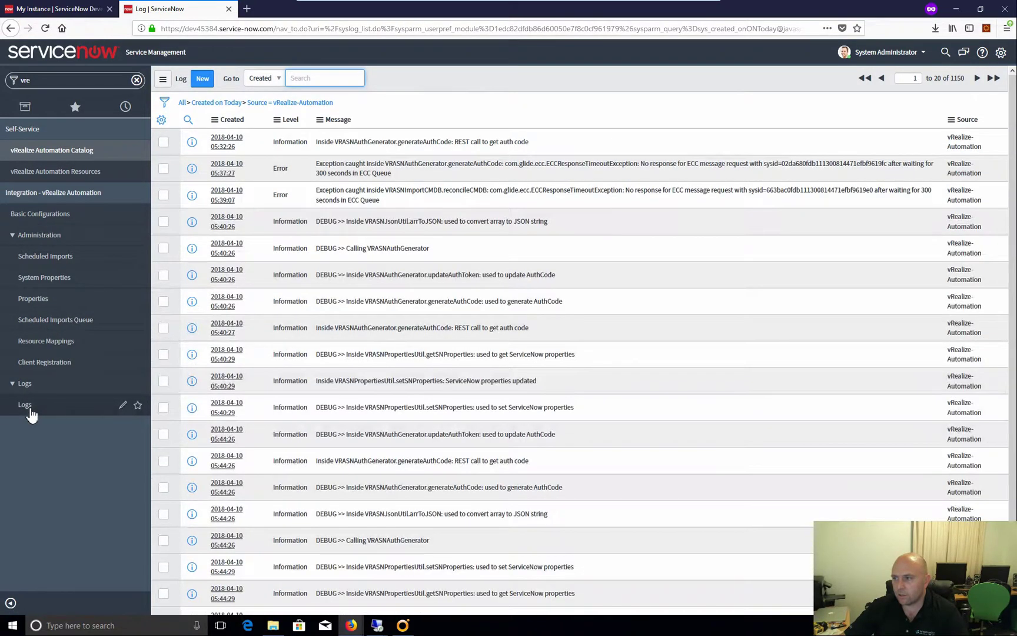
{"action": "left_click", "coordinate": [231, 120]}
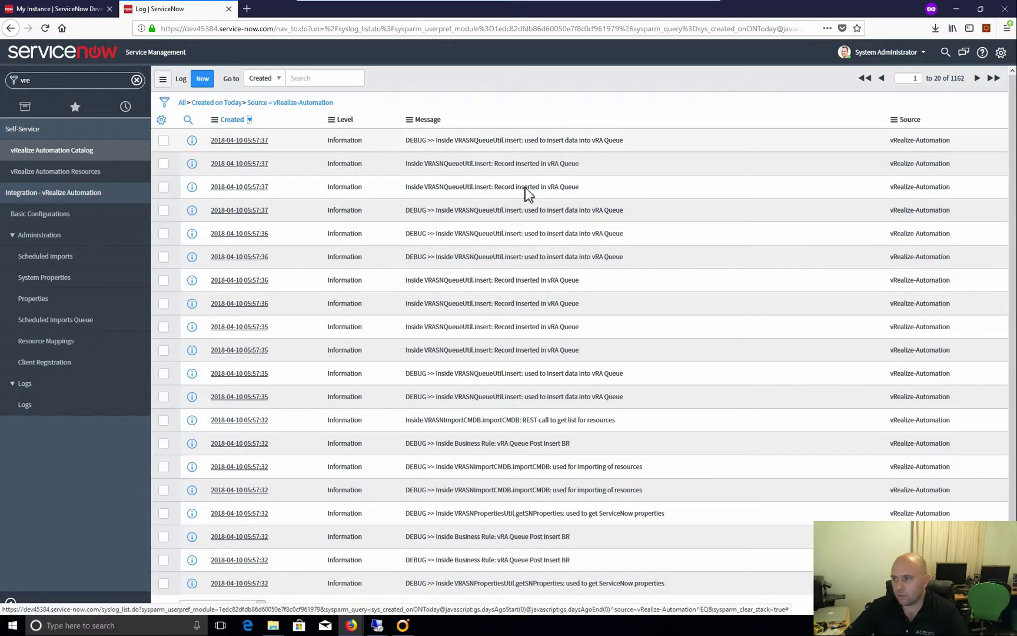
{"action": "left_click", "coordinate": [29, 411]}
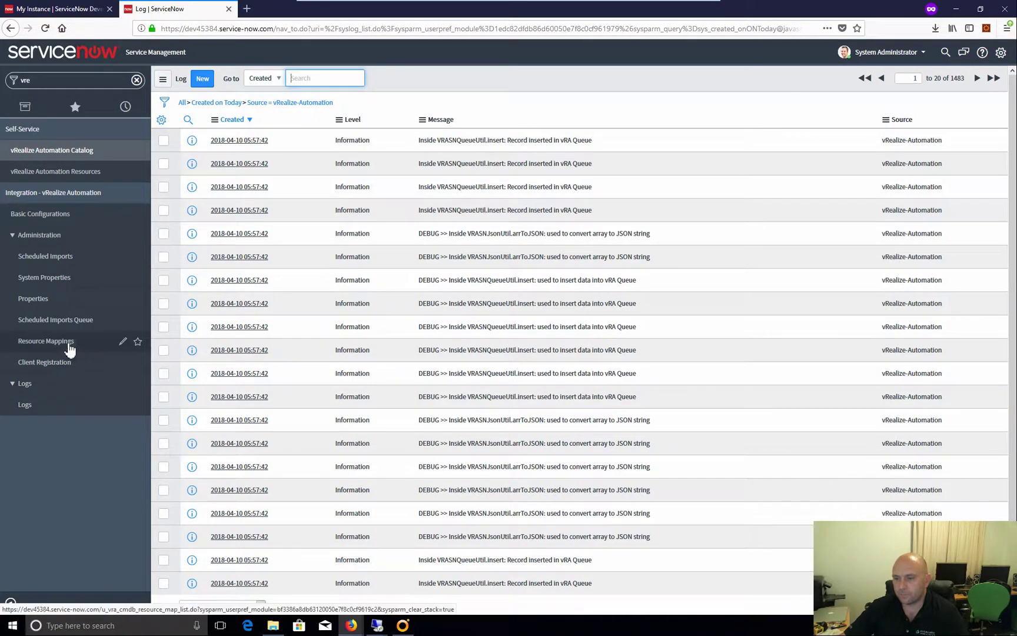
{"action": "left_click", "coordinate": [66, 322]}
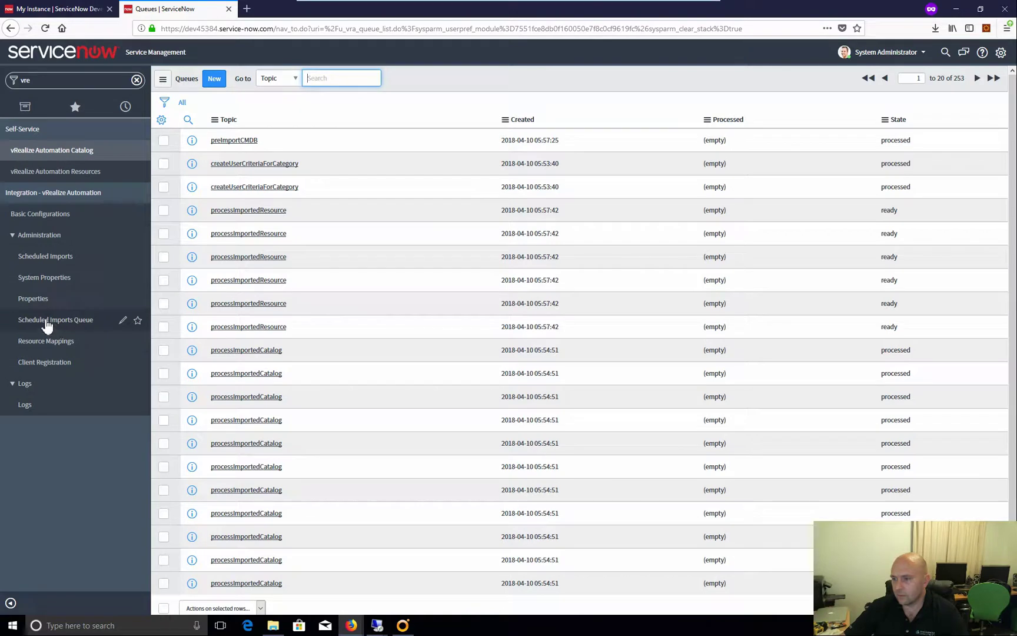
{"action": "left_click", "coordinate": [81, 151]}
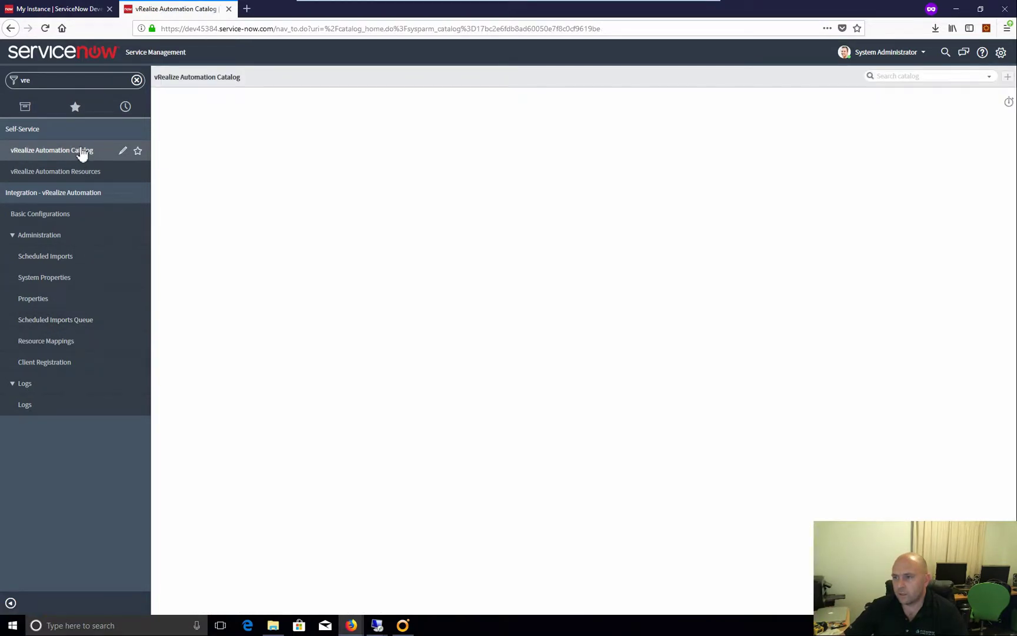
Add PaaS and Project Management sections side by side on the catalog page
{"action": "left_click", "coordinate": [1008, 77]}
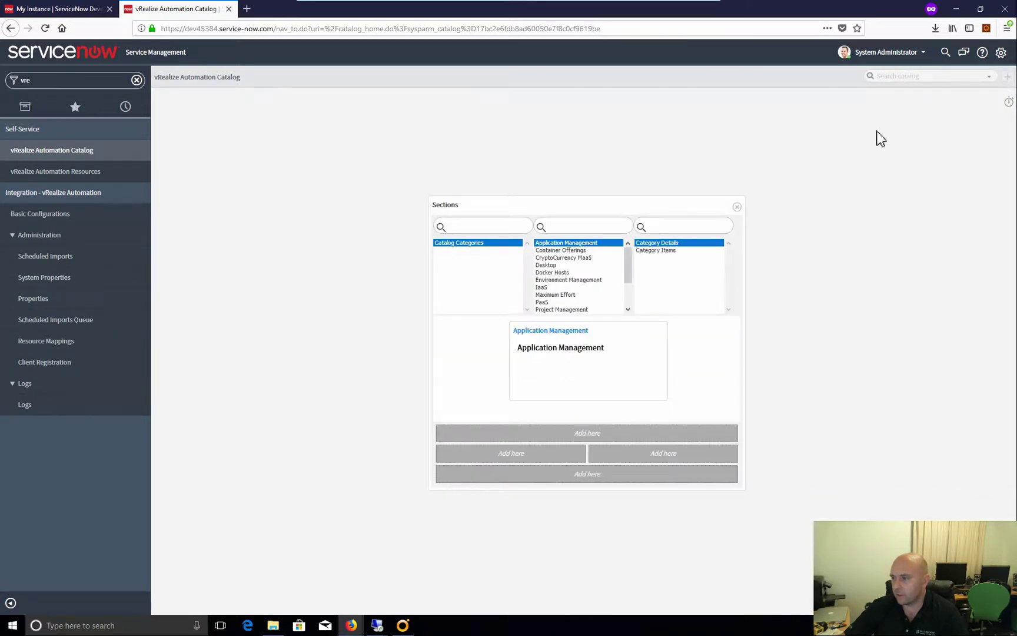
{"action": "left_click", "coordinate": [546, 302]}
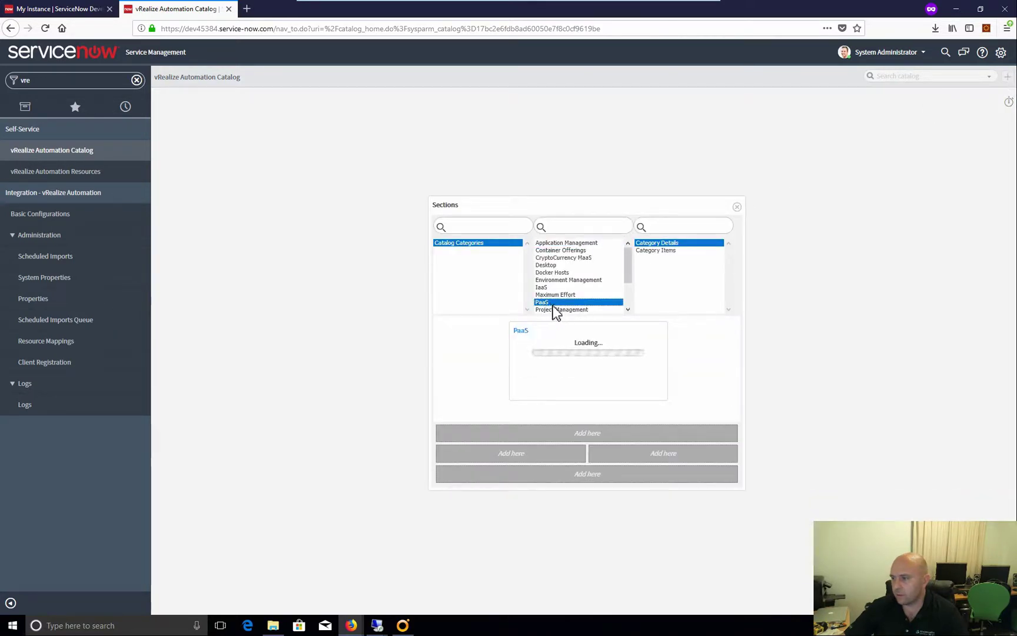
{"action": "left_click", "coordinate": [511, 462]}
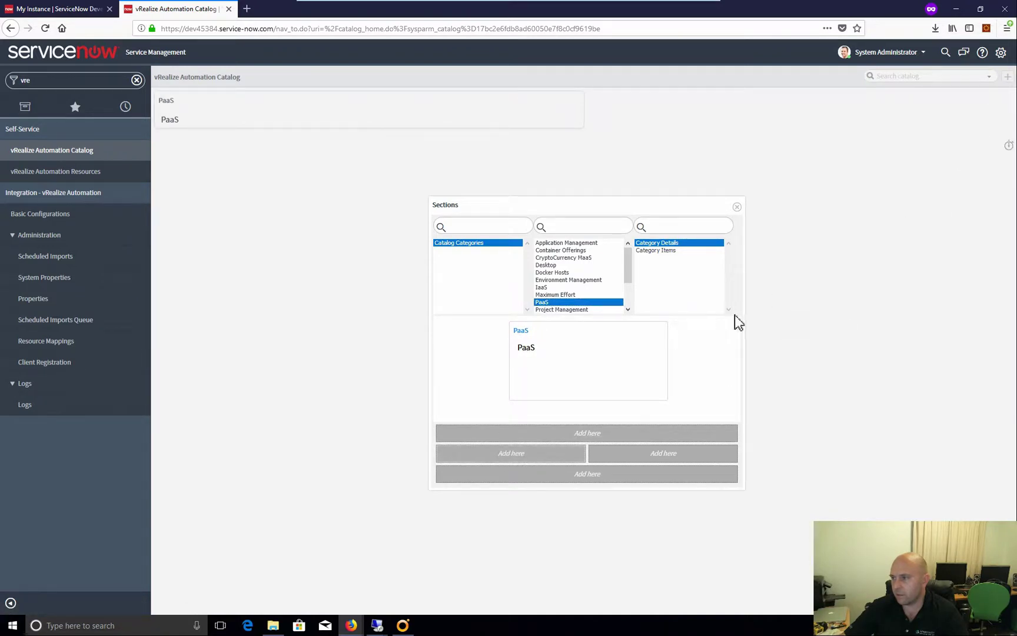
{"action": "left_click", "coordinate": [562, 310]}
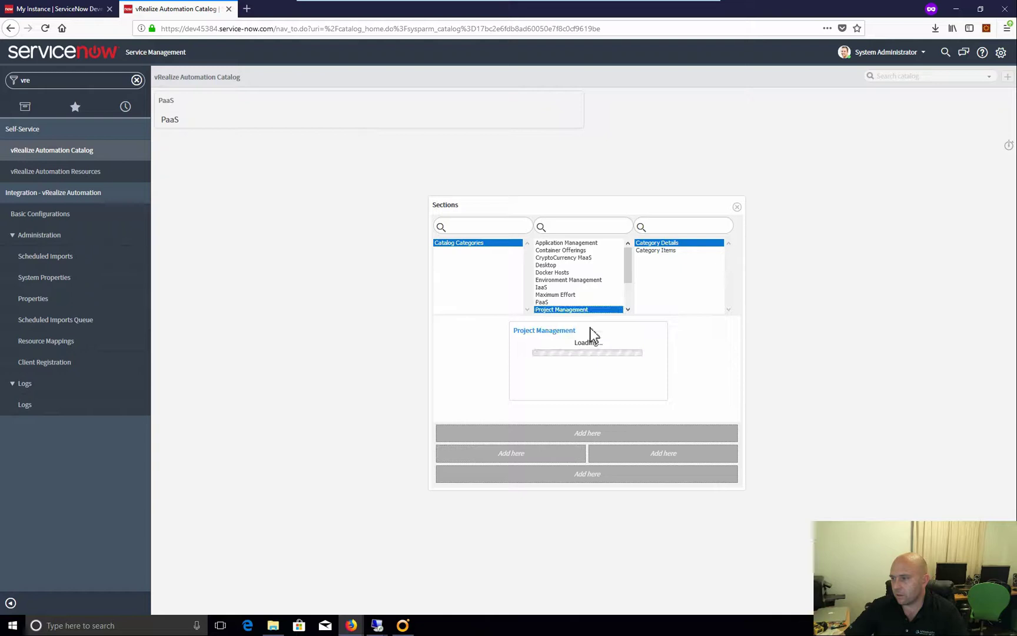
{"action": "left_click", "coordinate": [661, 460]}
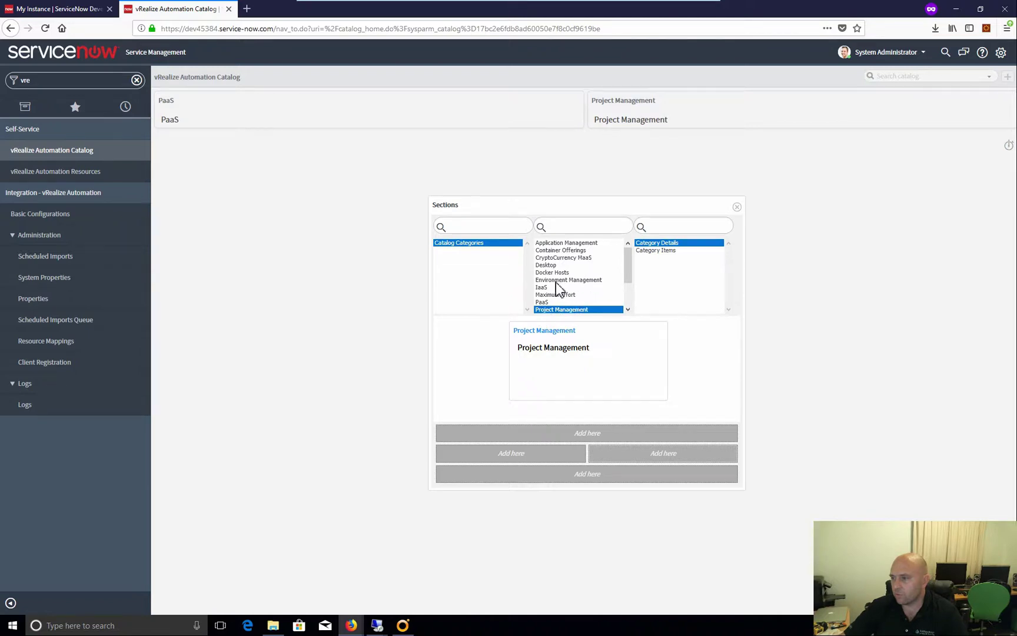
Add the IaaS section to the catalog page above PaaS
{"action": "scroll", "coordinate": [583, 279], "scroll_direction": "down", "scroll_amount": 1}
{"action": "scroll", "coordinate": [583, 280], "scroll_direction": "down", "scroll_amount": 3}
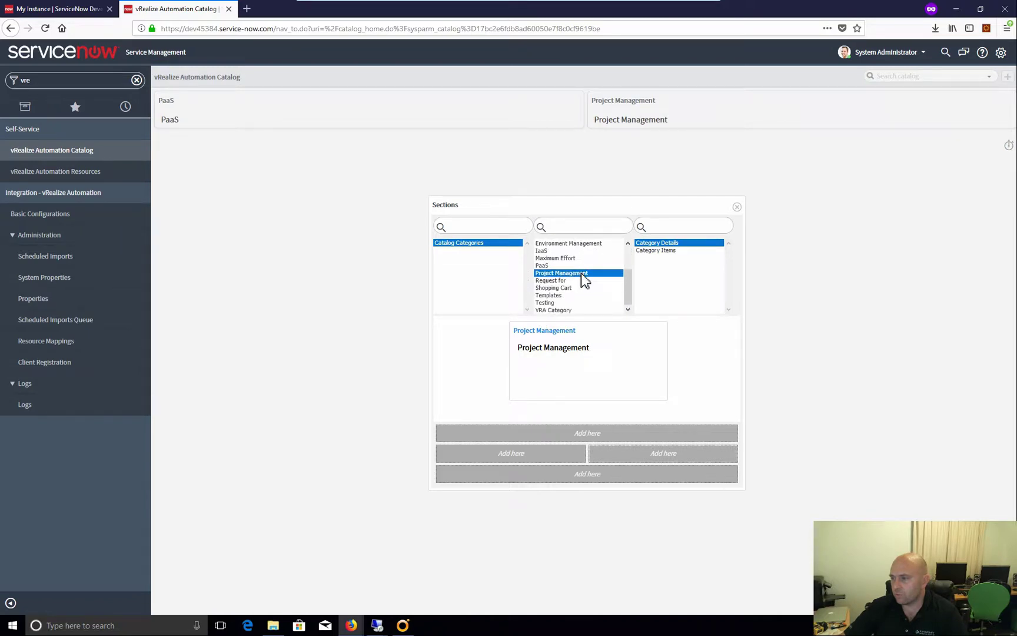
{"action": "left_click", "coordinate": [541, 251]}
{"action": "left_click_drag", "start_coordinate": [527, 353], "coordinate": [529, 461]}
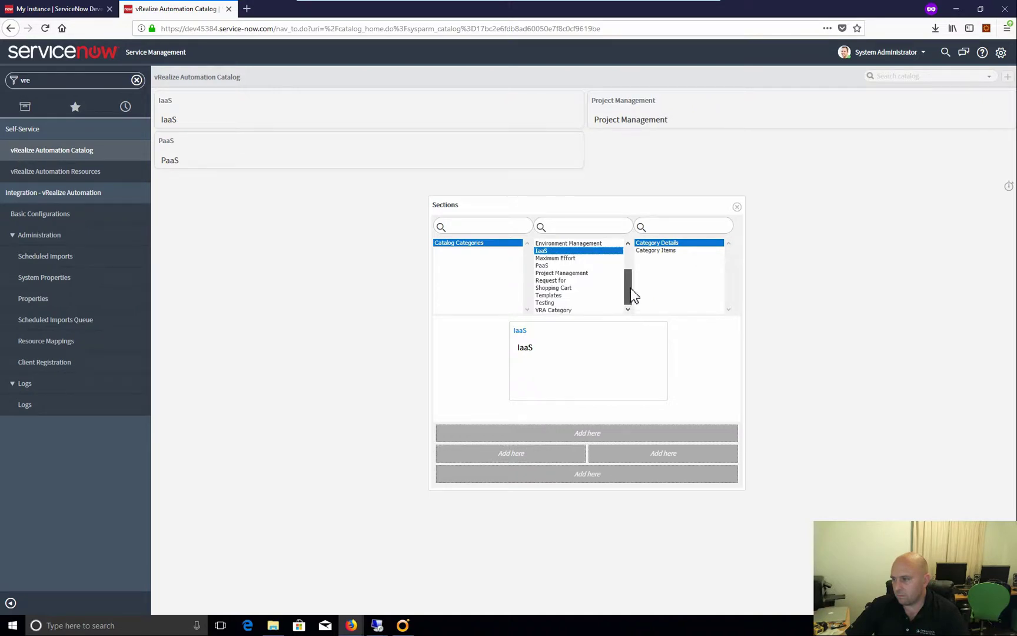
{"action": "left_click_drag", "start_coordinate": [633, 296], "coordinate": [634, 260]}
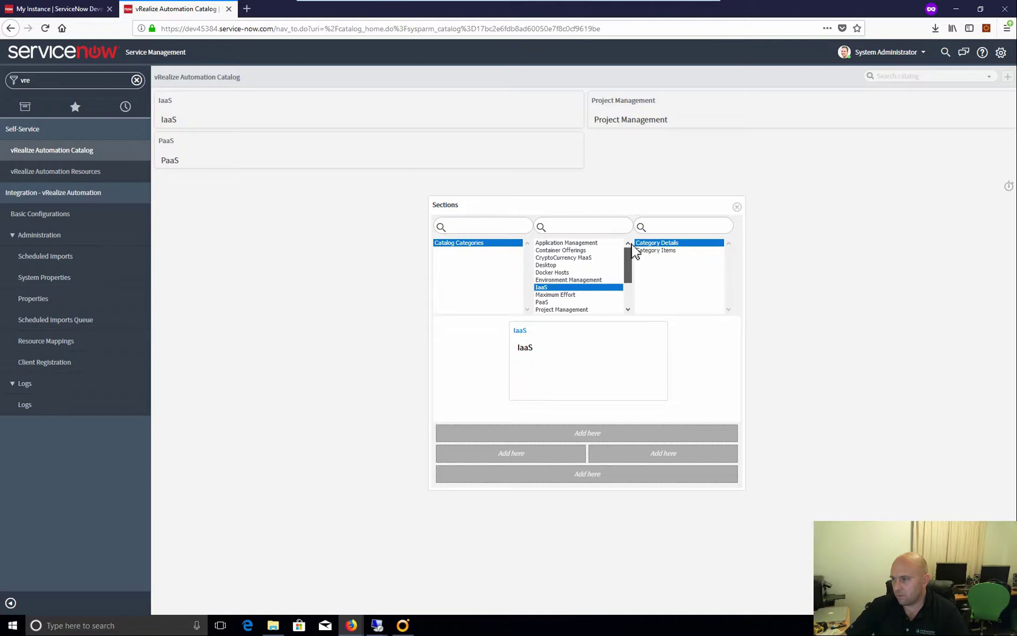
Close Sections, preview the IaaS category, return home, and open the IaaS Category record for editing
{"action": "left_click", "coordinate": [737, 207]}
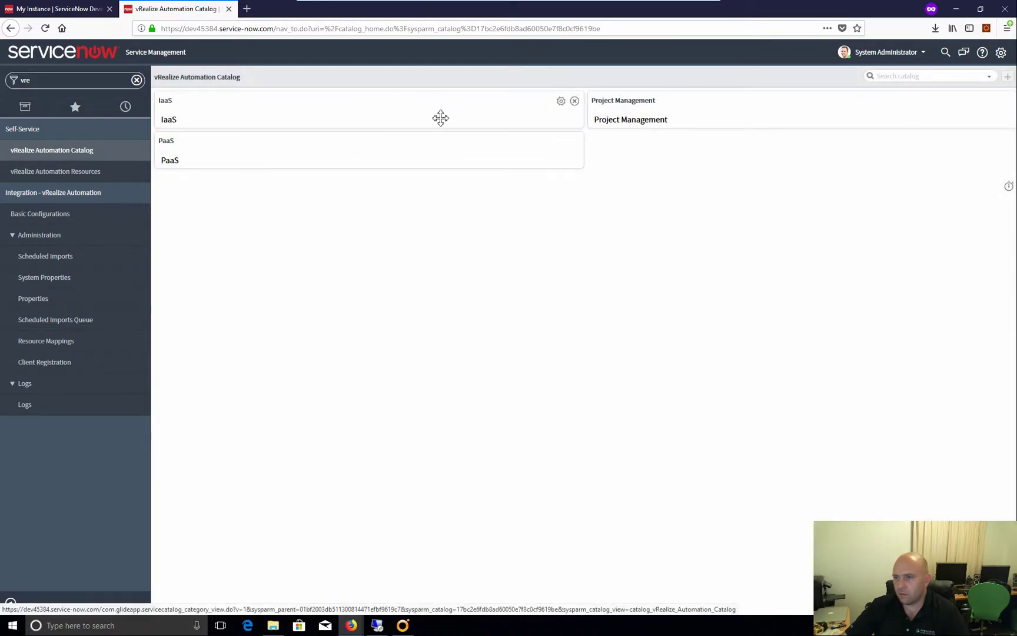
{"action": "left_click", "coordinate": [561, 101]}
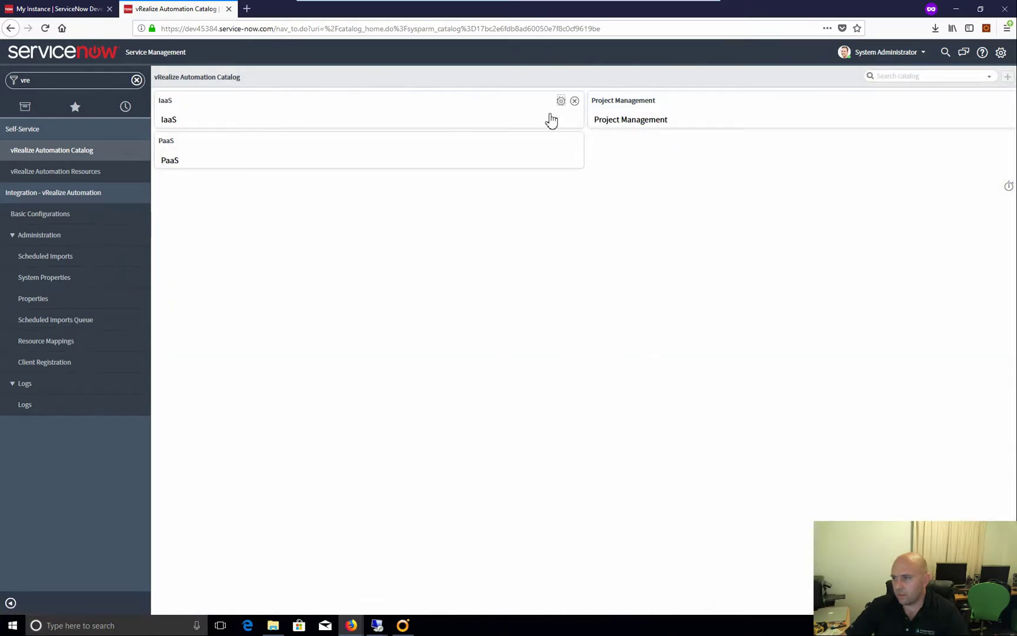
{"action": "left_click", "coordinate": [176, 121]}
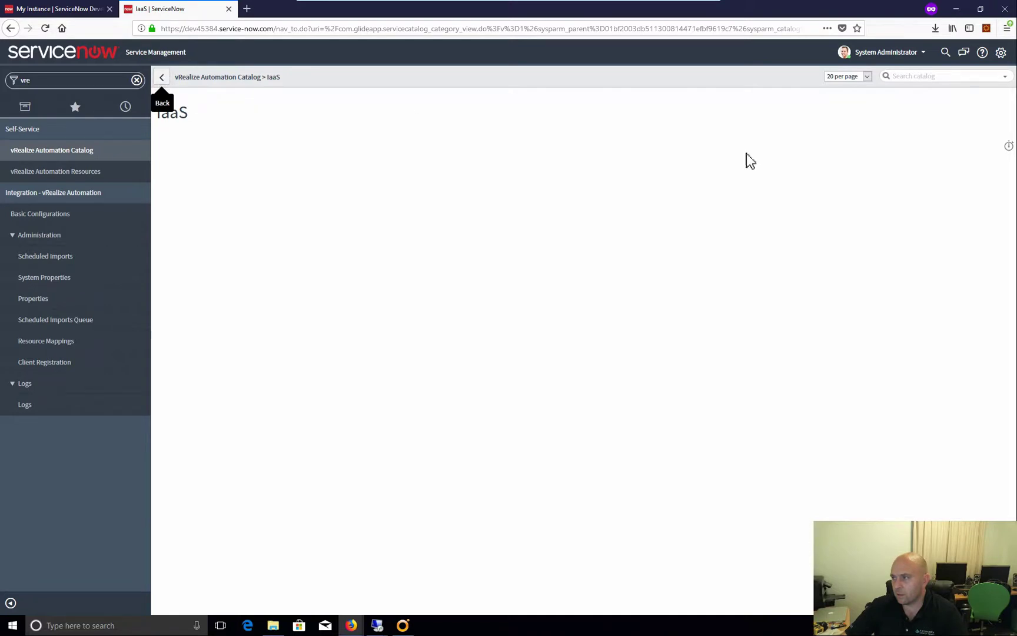
{"action": "left_click", "coordinate": [163, 82]}
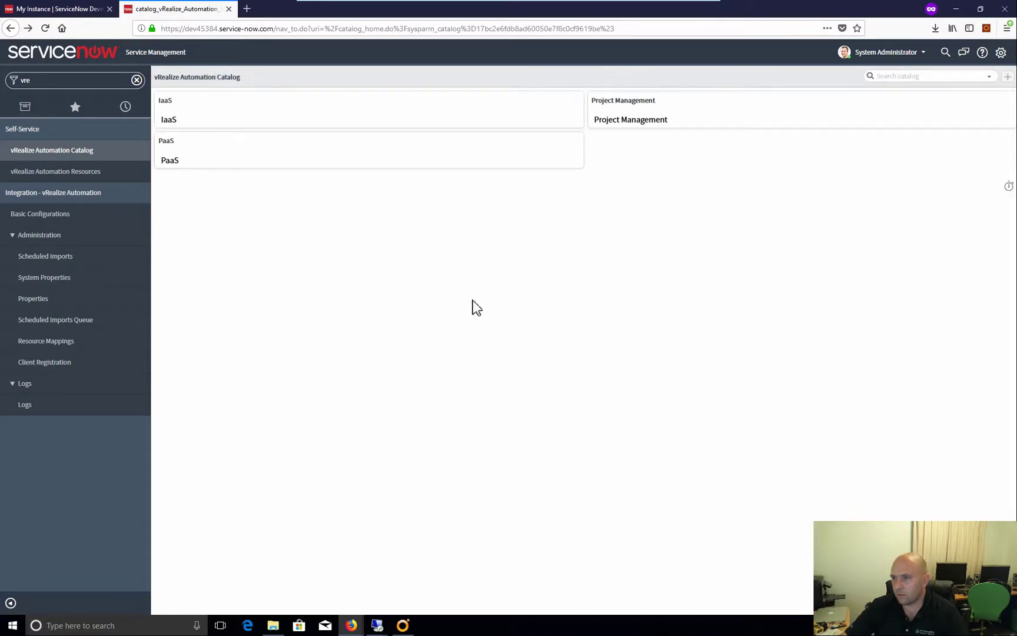
{"action": "left_click", "coordinate": [400, 127]}
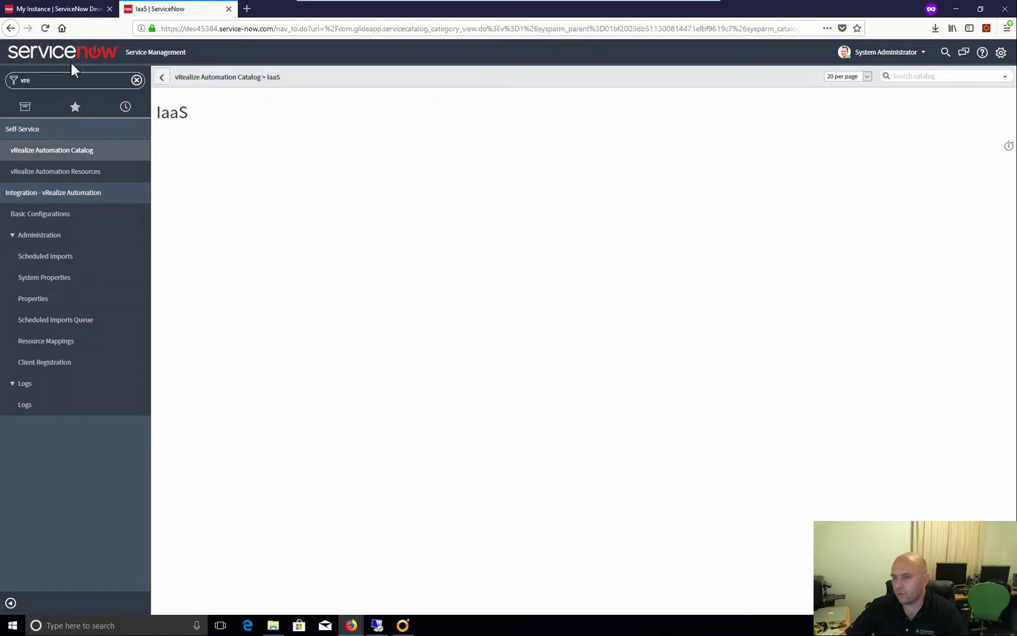
{"action": "left_click", "coordinate": [170, 84]}
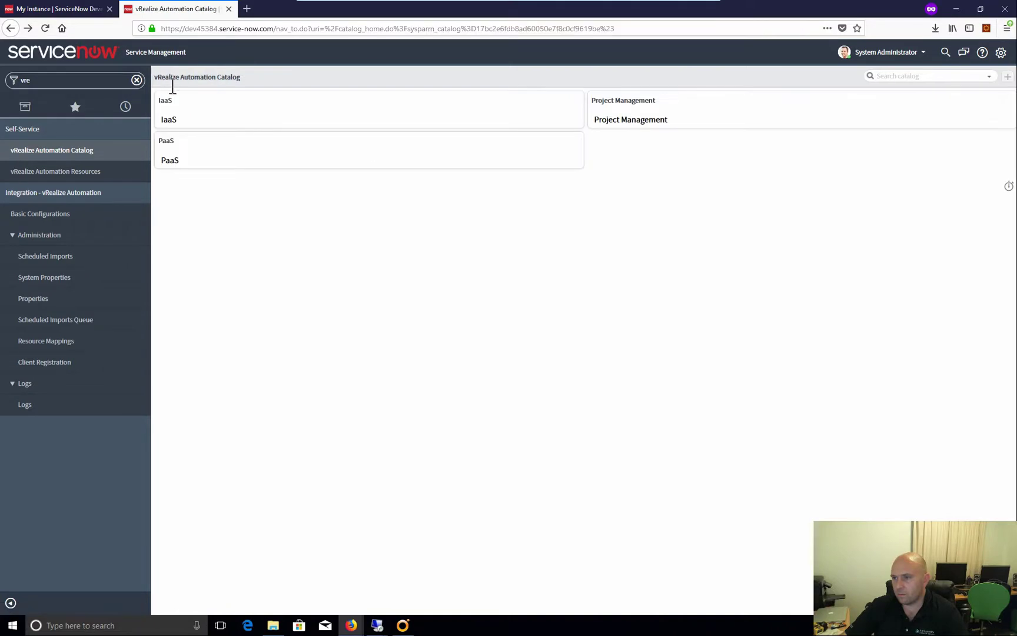
{"action": "left_click", "coordinate": [548, 102]}
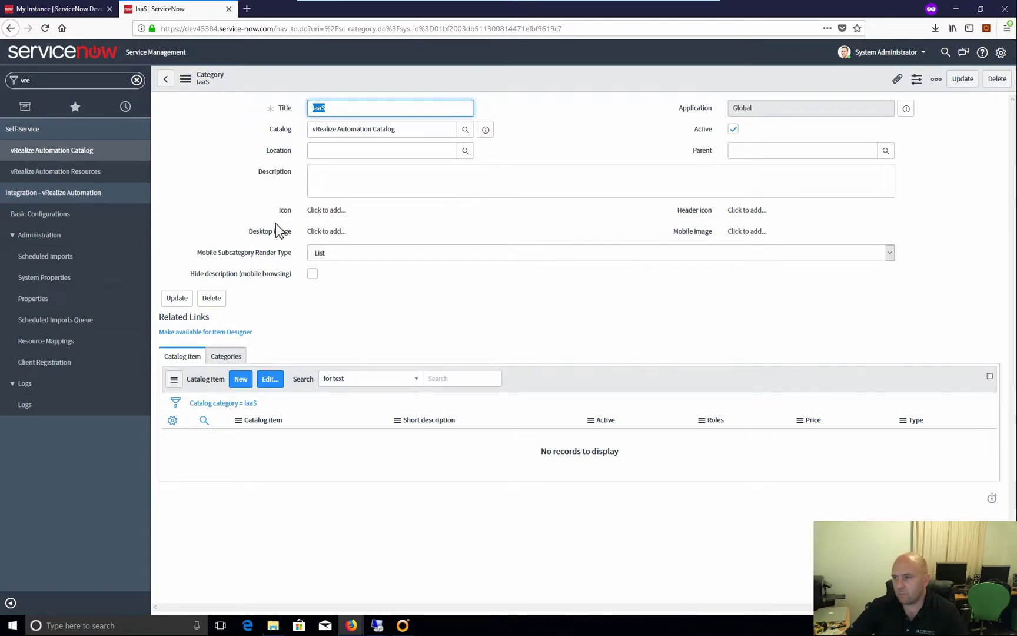
Upload iaas.png from Documents as the IaaS category's header icon and update the record
{"action": "left_click", "coordinate": [745, 210]}
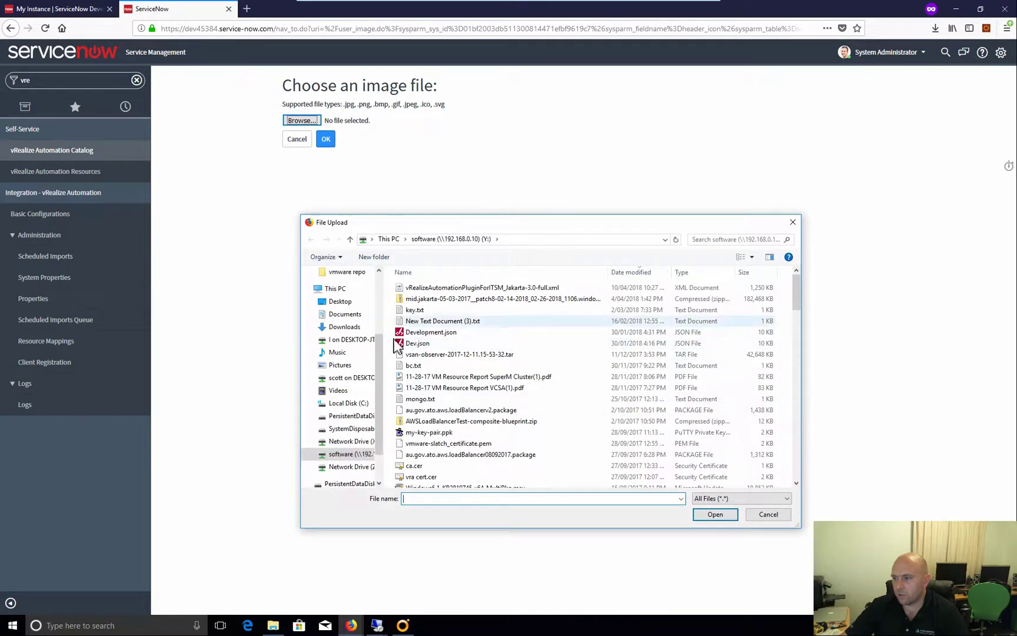
{"action": "left_click", "coordinate": [346, 326]}
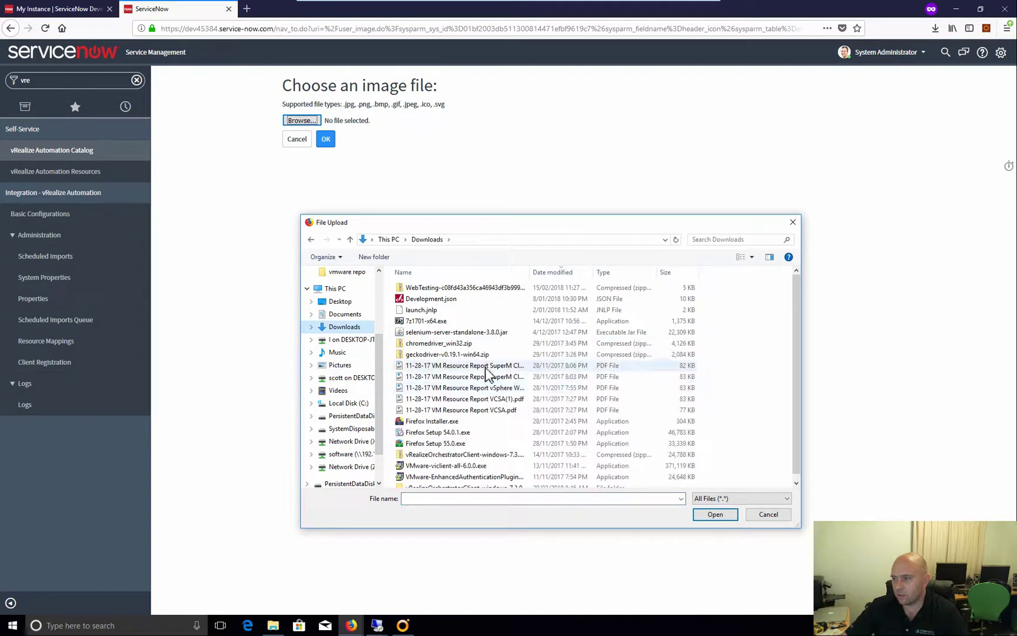
{"action": "left_click", "coordinate": [345, 314]}
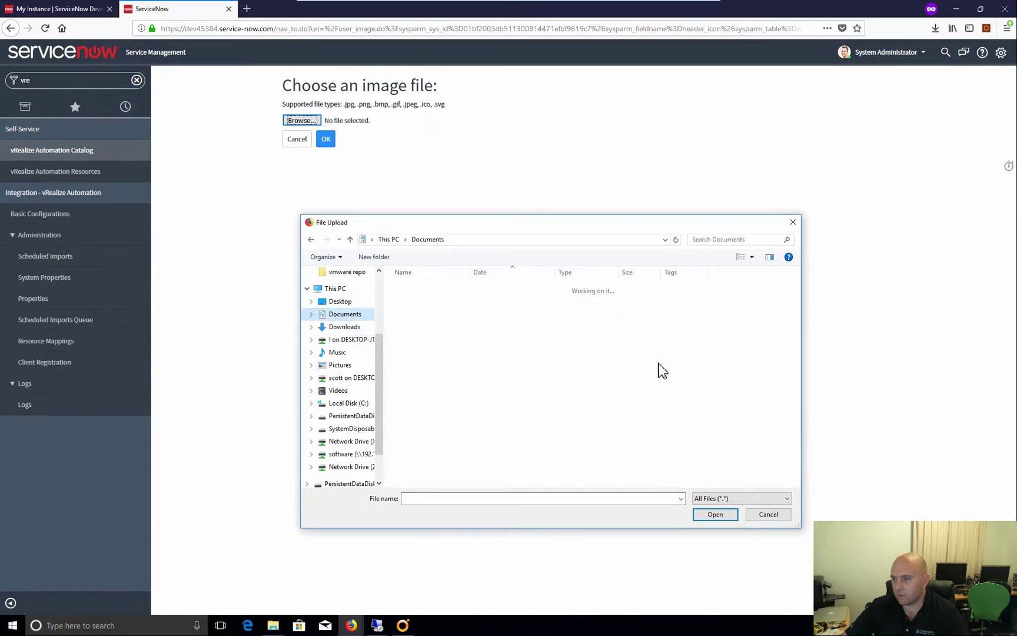
{"action": "left_click", "coordinate": [748, 260]}
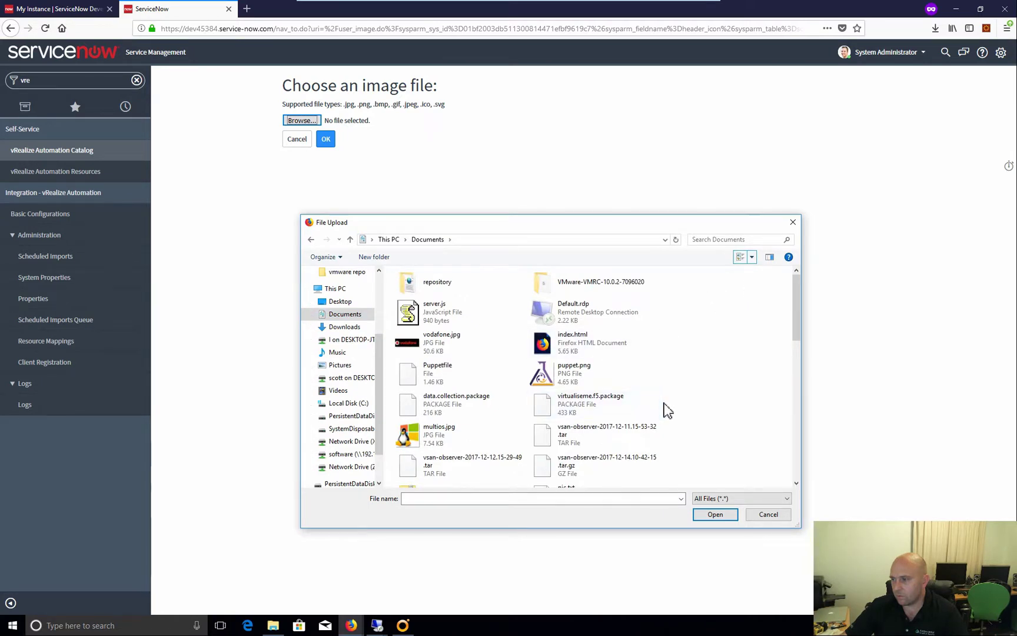
{"action": "scroll", "coordinate": [665, 408], "scroll_direction": "down", "scroll_amount": 5}
{"action": "scroll", "coordinate": [667, 411], "scroll_direction": "down", "scroll_amount": 3}
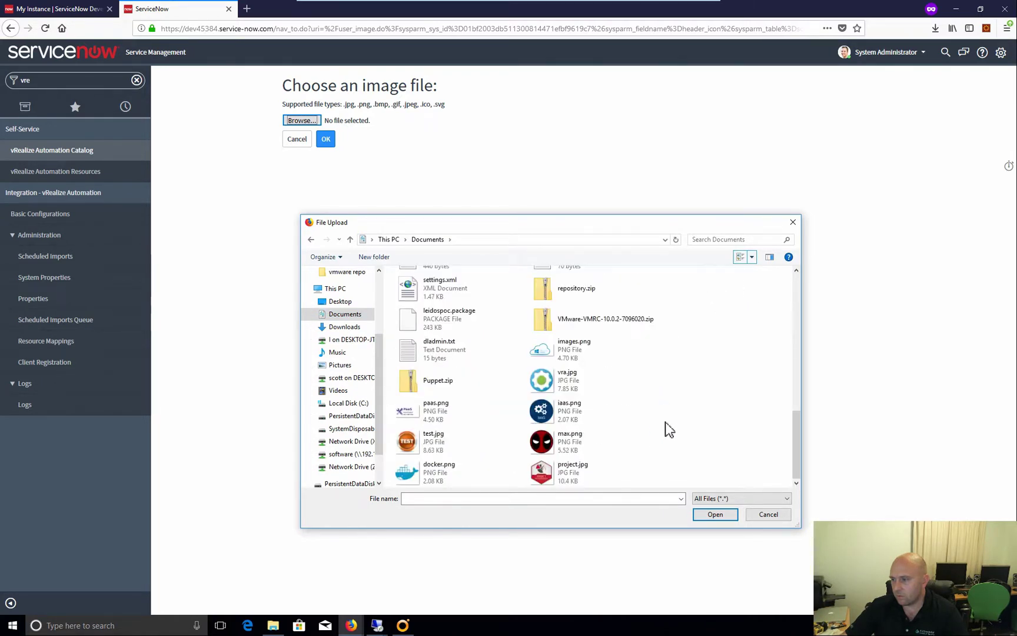
{"action": "left_click", "coordinate": [607, 421]}
{"action": "left_click", "coordinate": [712, 514]}
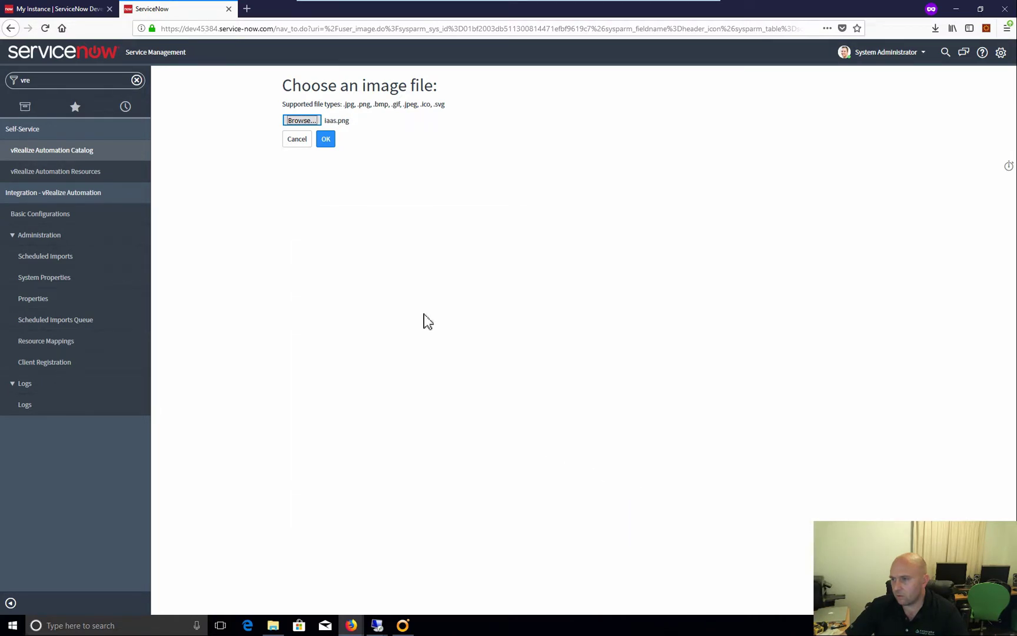
{"action": "left_click", "coordinate": [327, 140]}
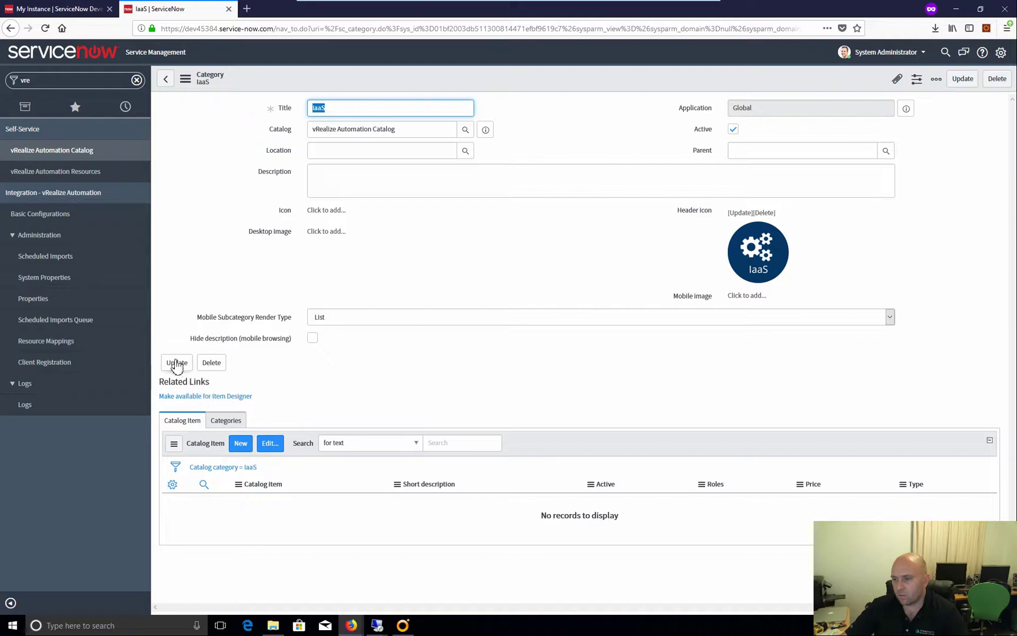
{"action": "left_click", "coordinate": [176, 362]}
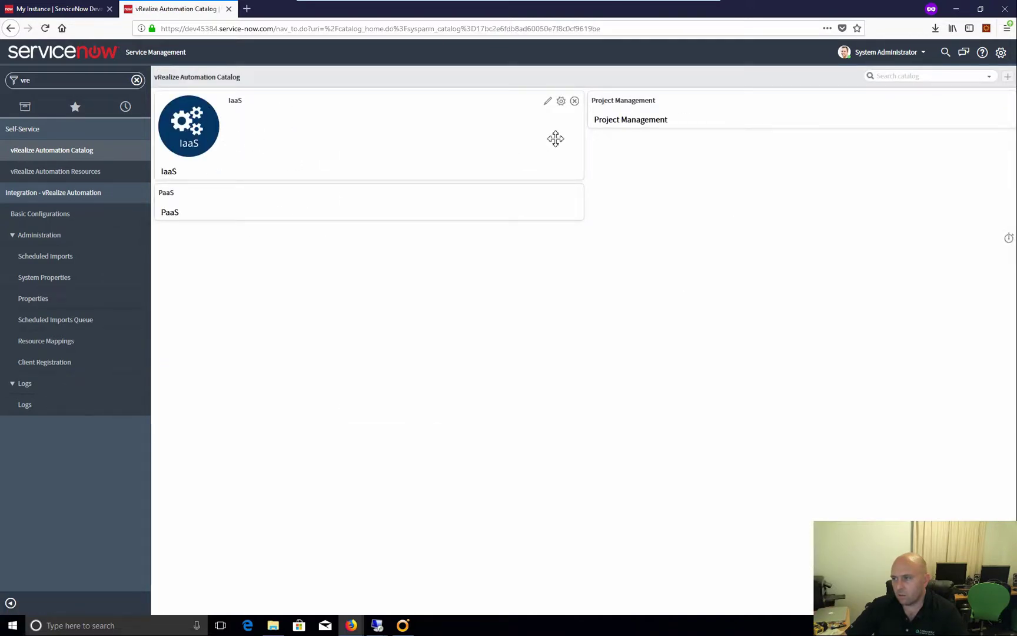
Open the IaaS catalog category to confirm it has no items, then toggle the Integration - vRealize Automation navigator section
{"action": "left_click", "coordinate": [405, 120]}
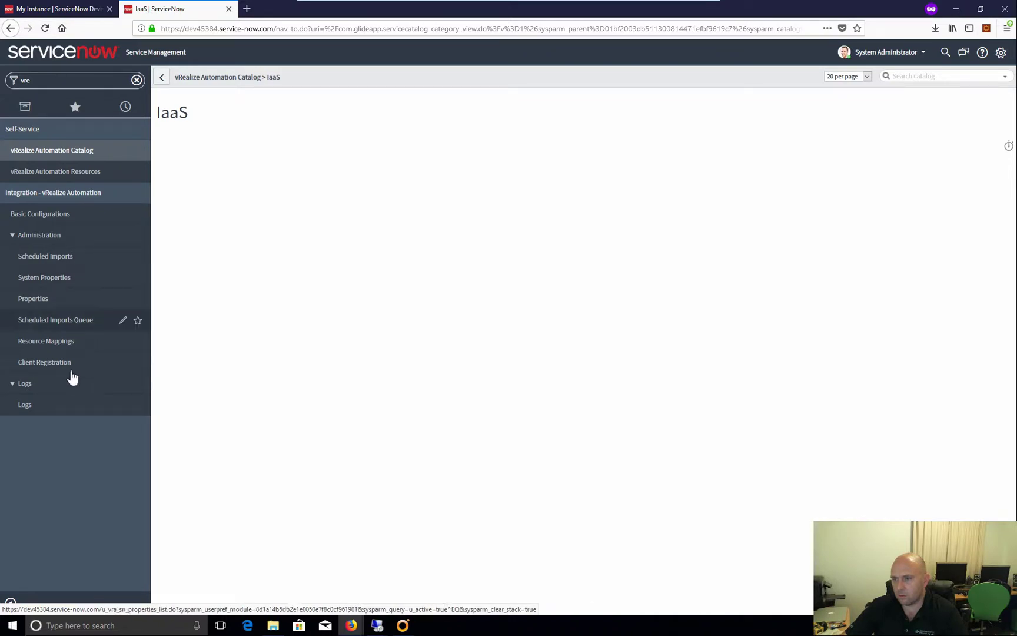
{"action": "left_click", "coordinate": [68, 193]}
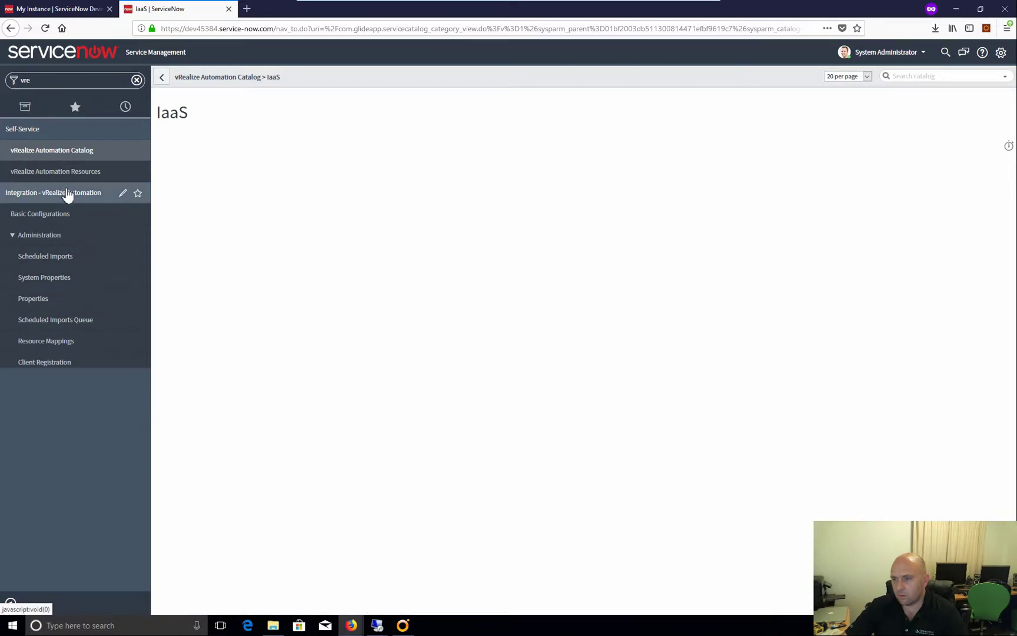
{"action": "left_click", "coordinate": [74, 191]}
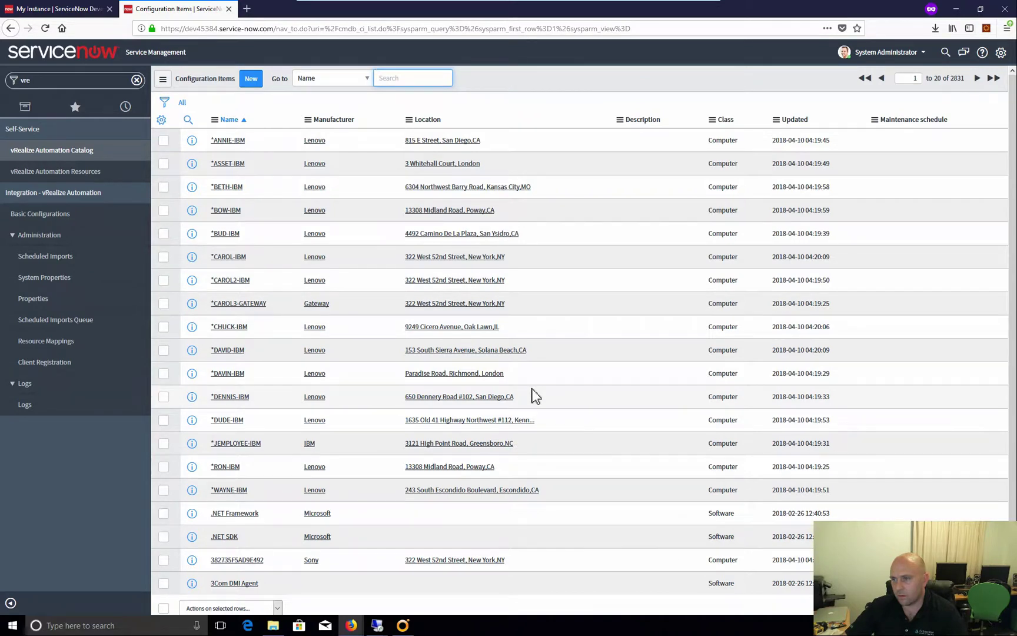
List the 53 vRealize Automation Resources (VRA UID not empty) and page to the last page
{"action": "left_click", "coordinate": [56, 171]}
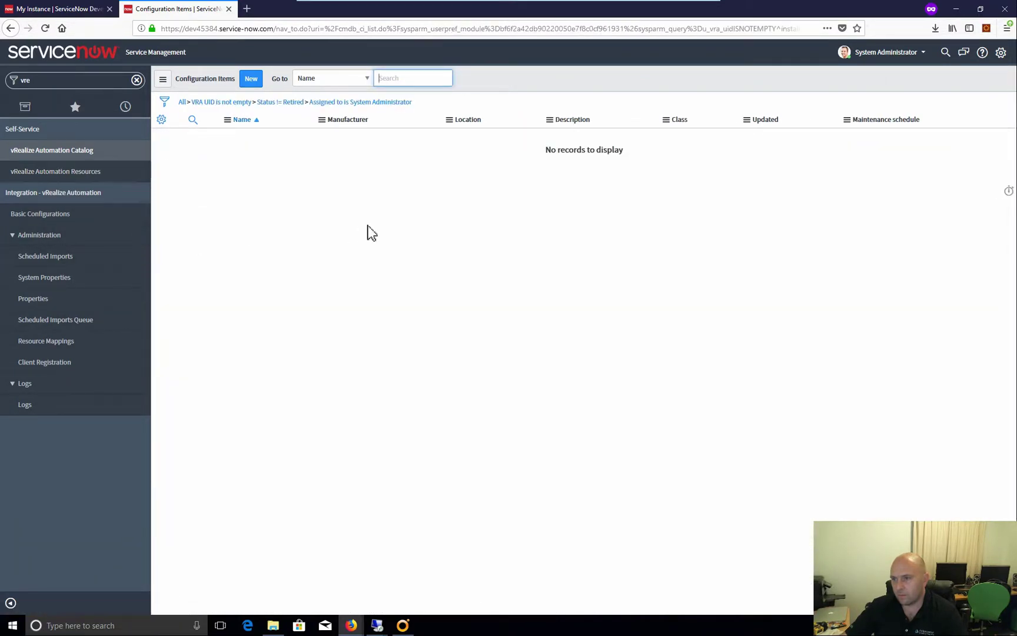
{"action": "left_click", "coordinate": [232, 103]}
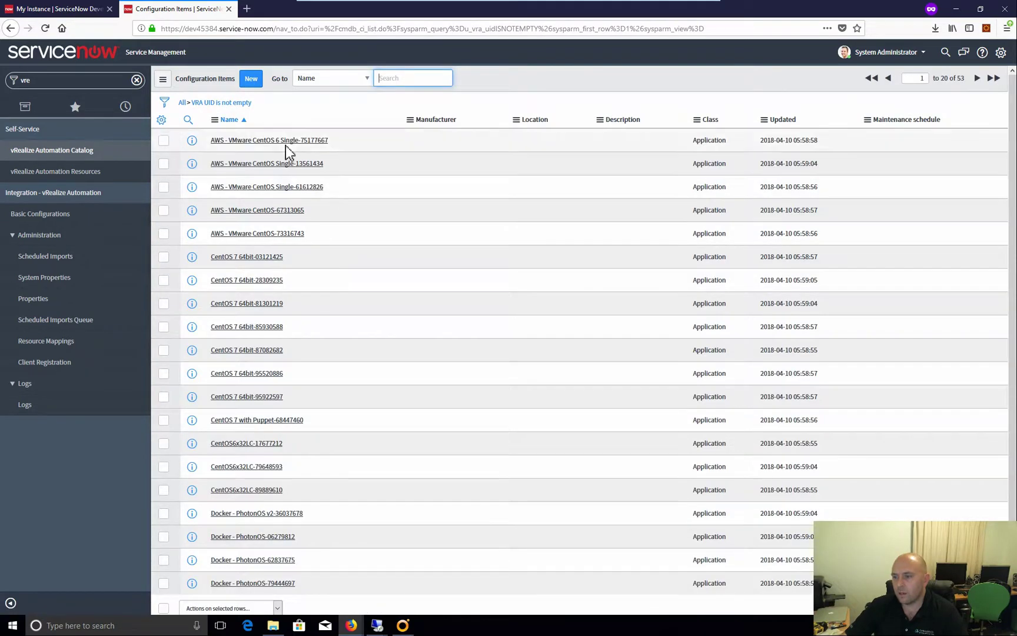
{"action": "scroll", "coordinate": [286, 177], "scroll_direction": "down", "scroll_amount": 1}
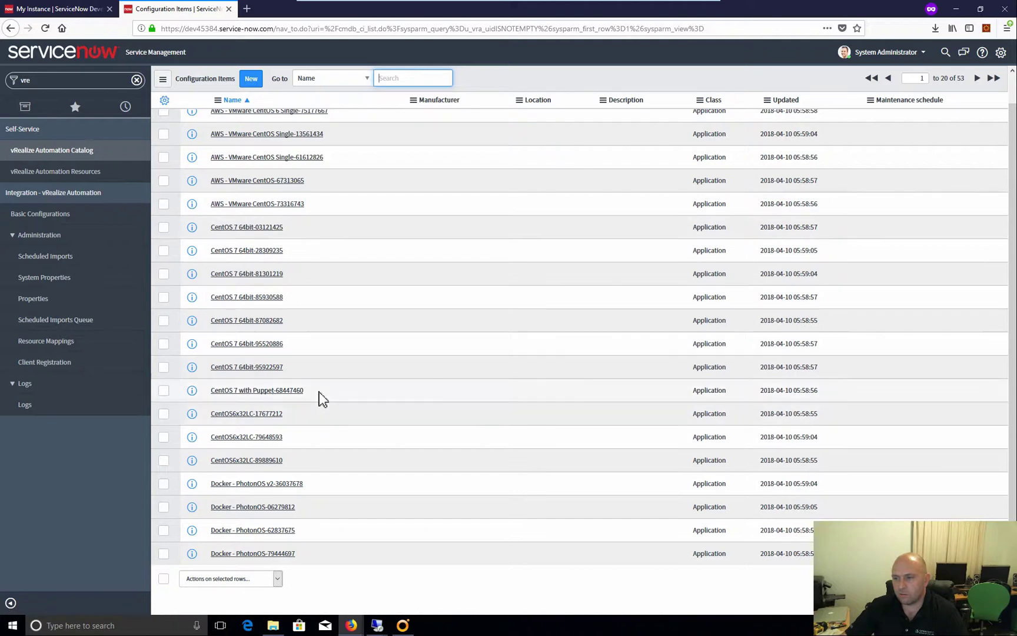
{"action": "scroll", "coordinate": [322, 399], "scroll_direction": "up", "scroll_amount": 1}
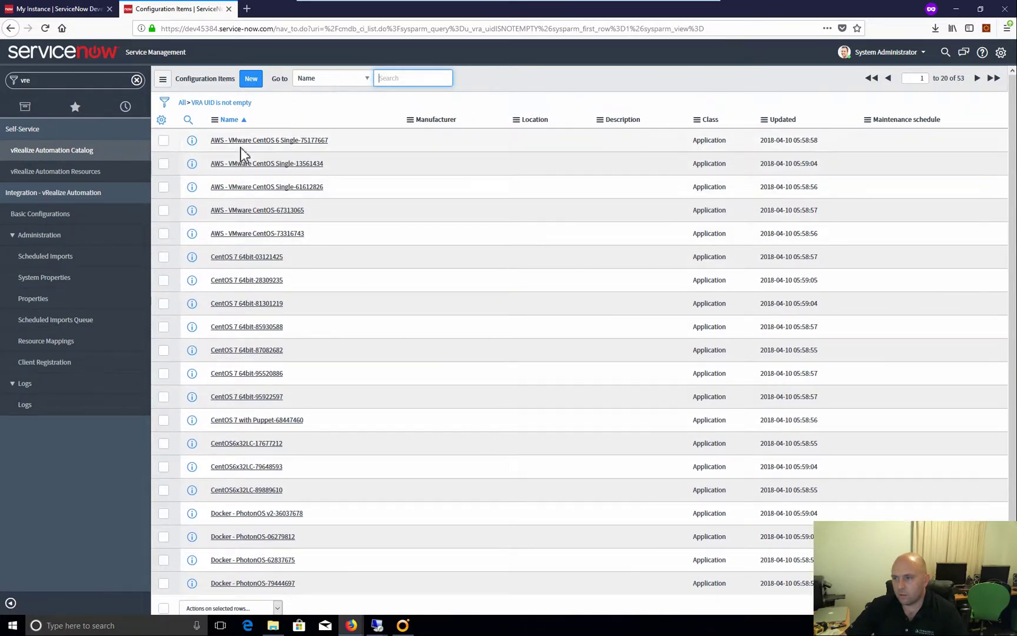
{"action": "scroll", "coordinate": [375, 388], "scroll_direction": "down", "scroll_amount": 1}
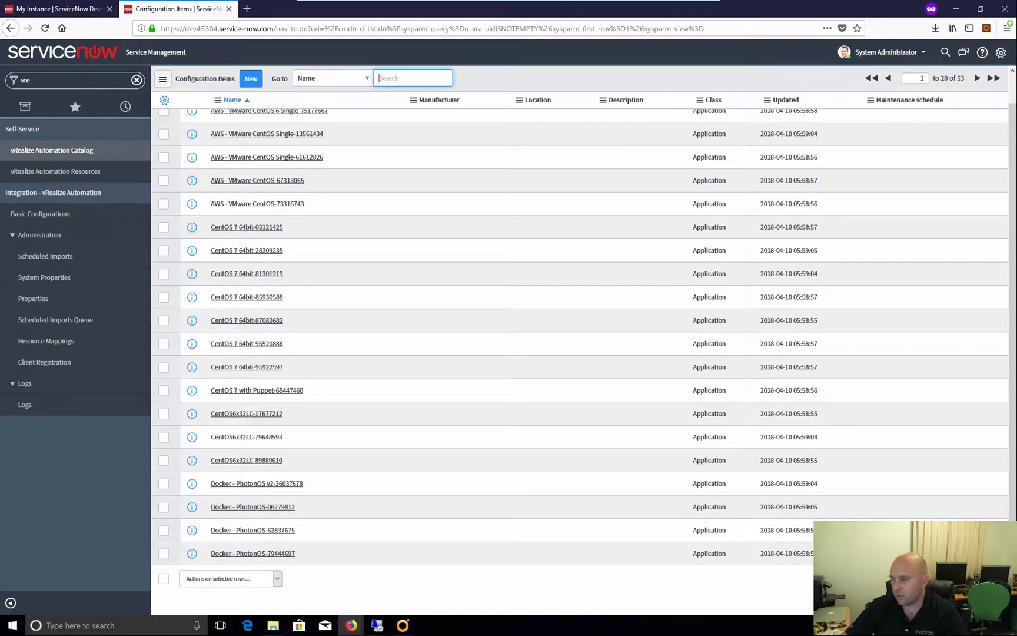
{"action": "left_click", "coordinate": [977, 578]}
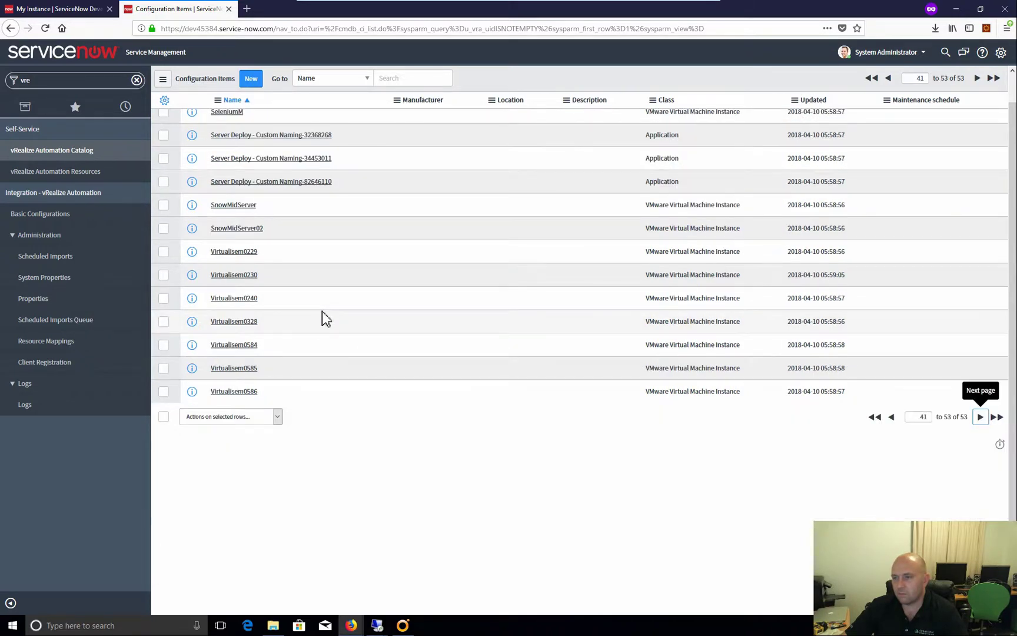
{"action": "scroll", "coordinate": [297, 321], "scroll_direction": "up", "scroll_amount": 1}
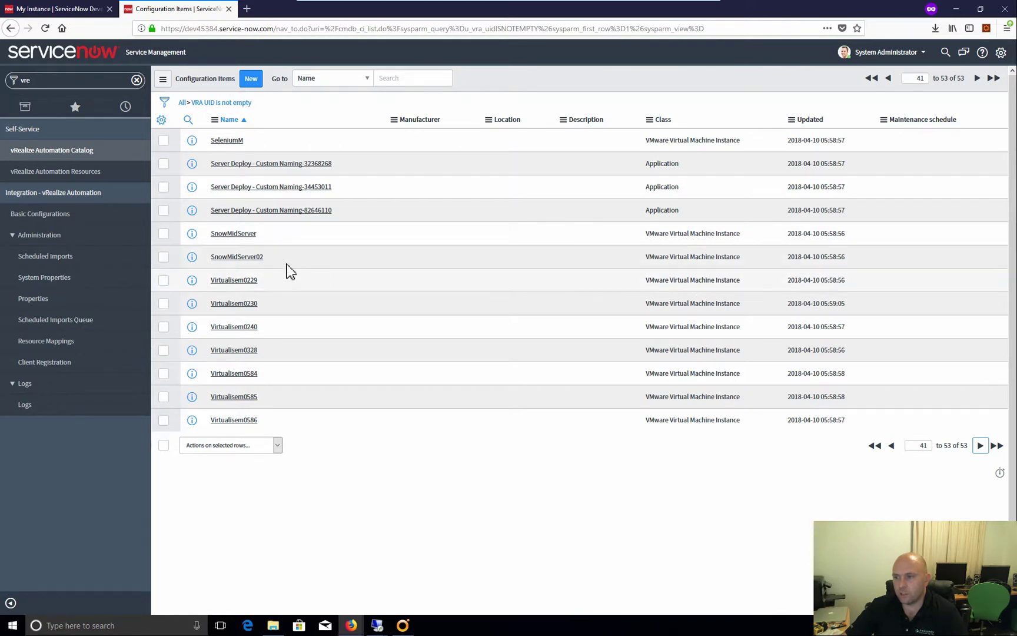
Inspect the Virtualisem0229 and Server Deploy - Custom Naming-82646110 records, returning to the list each time
{"action": "left_click", "coordinate": [234, 281]}
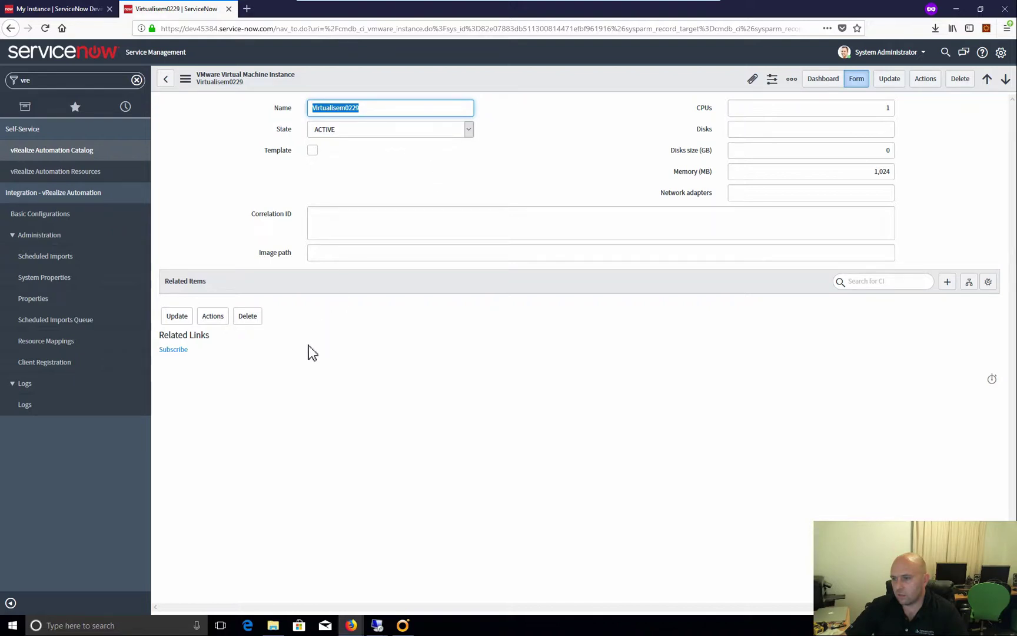
{"action": "left_click", "coordinate": [167, 84]}
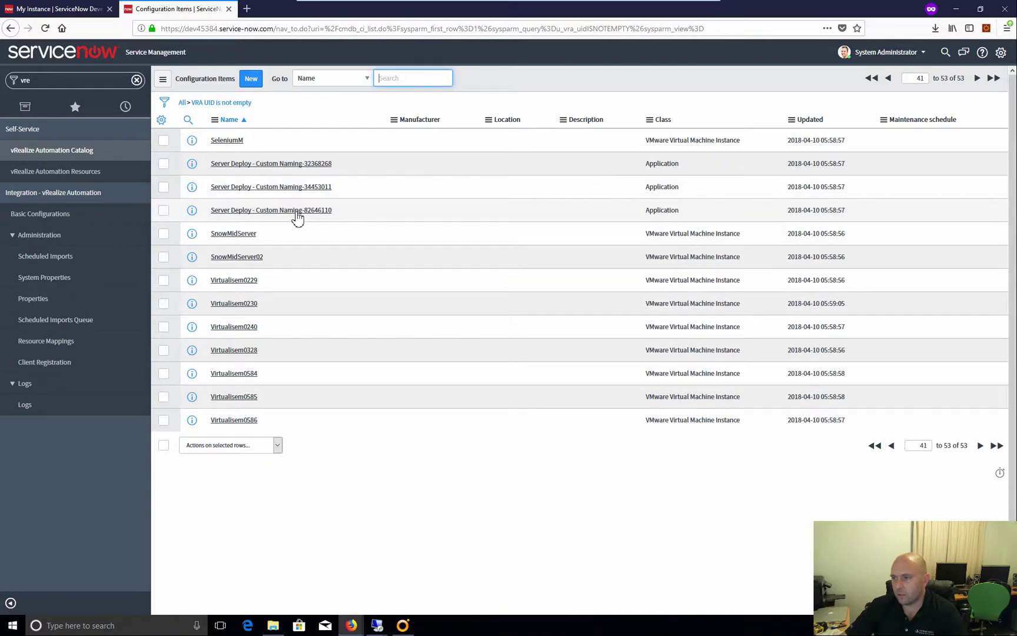
{"action": "left_click", "coordinate": [298, 211]}
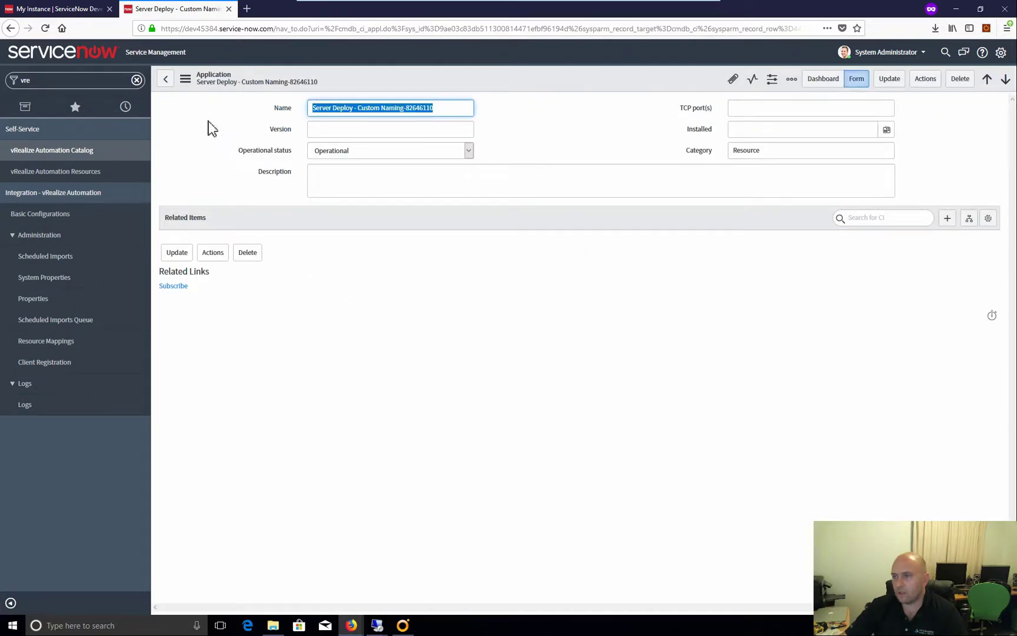
{"action": "left_click", "coordinate": [166, 79]}
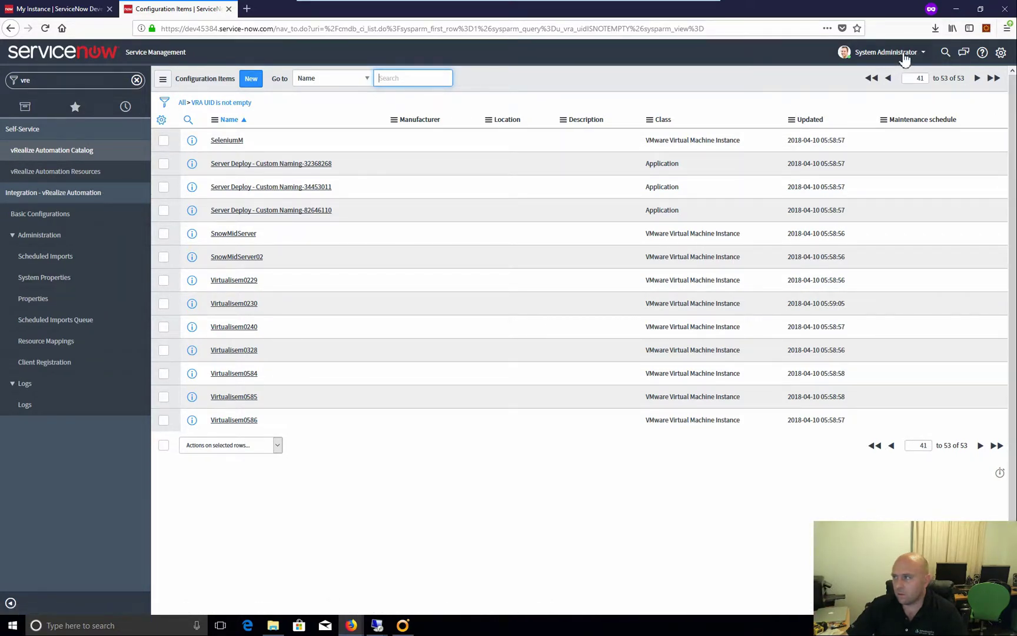
Log out, log back in as admin, and acknowledge the INFO notice to reach vRealize Automation sign-in
{"action": "left_click", "coordinate": [922, 53]}
{"action": "left_click", "coordinate": [882, 111]}
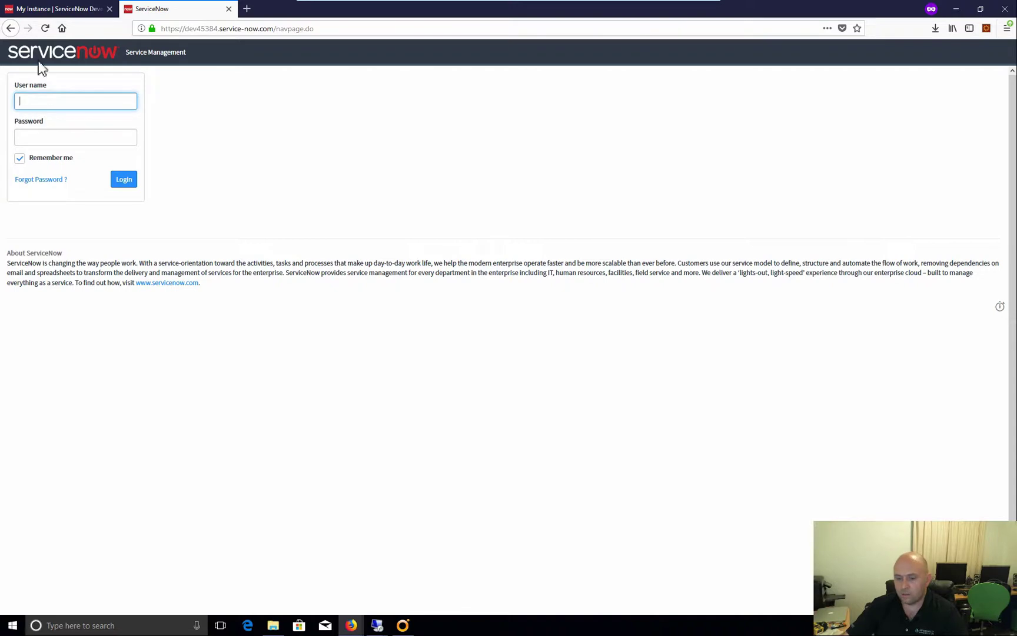
{"action": "type", "text": "admin"}
{"action": "key", "text": "Tab"}
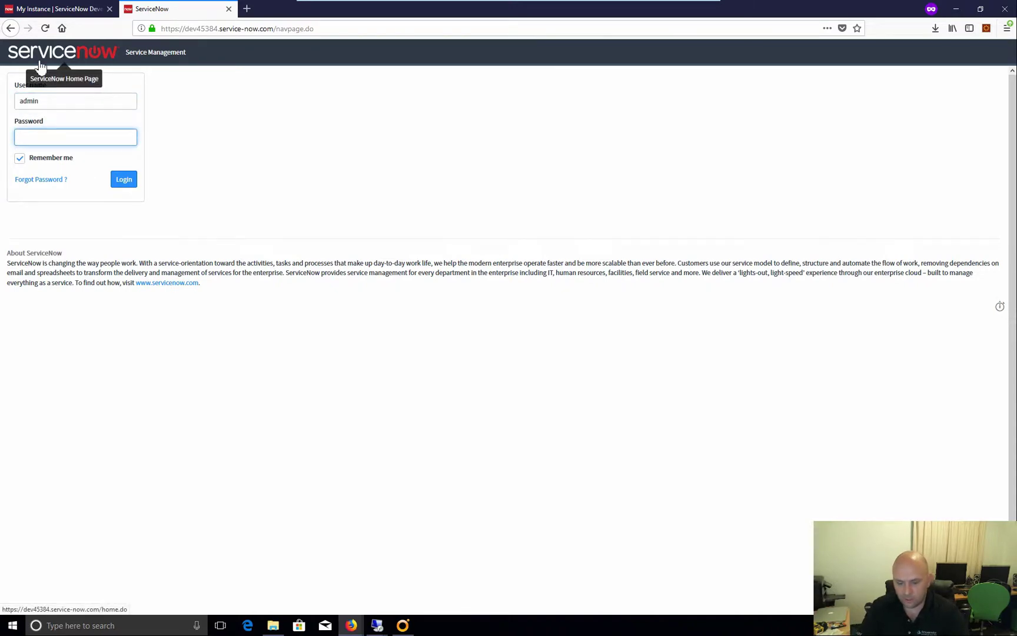
{"action": "type", "text": "••"}
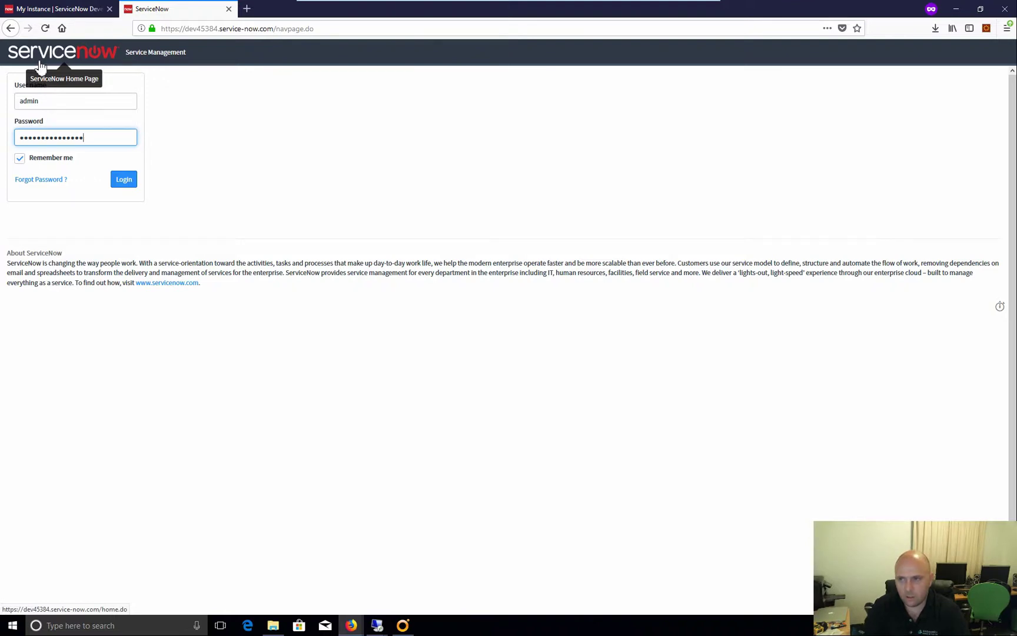
{"action": "type", "text": "•••••••••••••"}
{"action": "key", "text": "Return"}
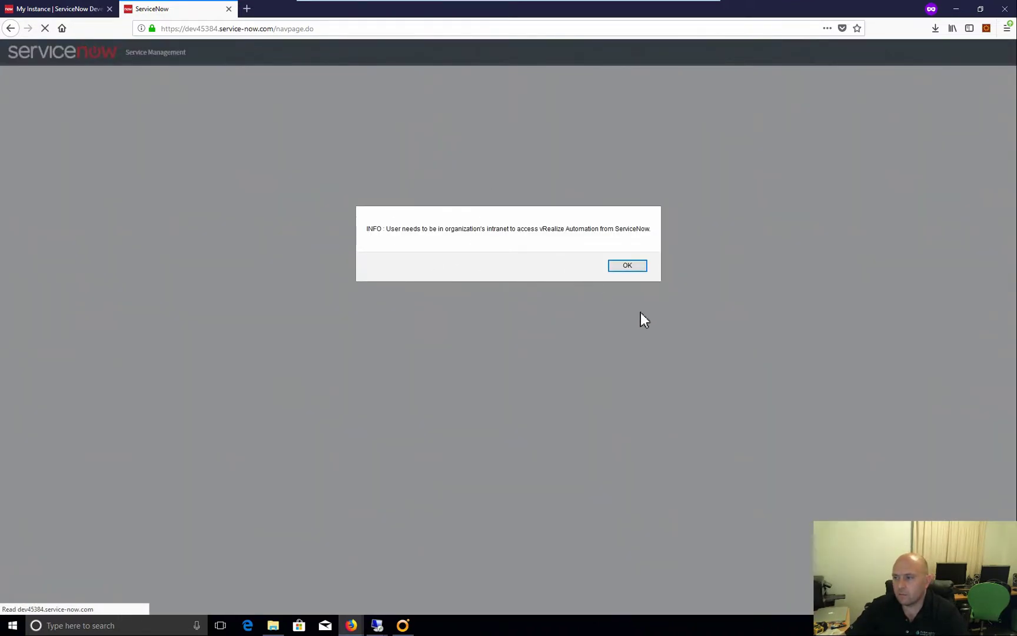
{"action": "left_click", "coordinate": [635, 268]}
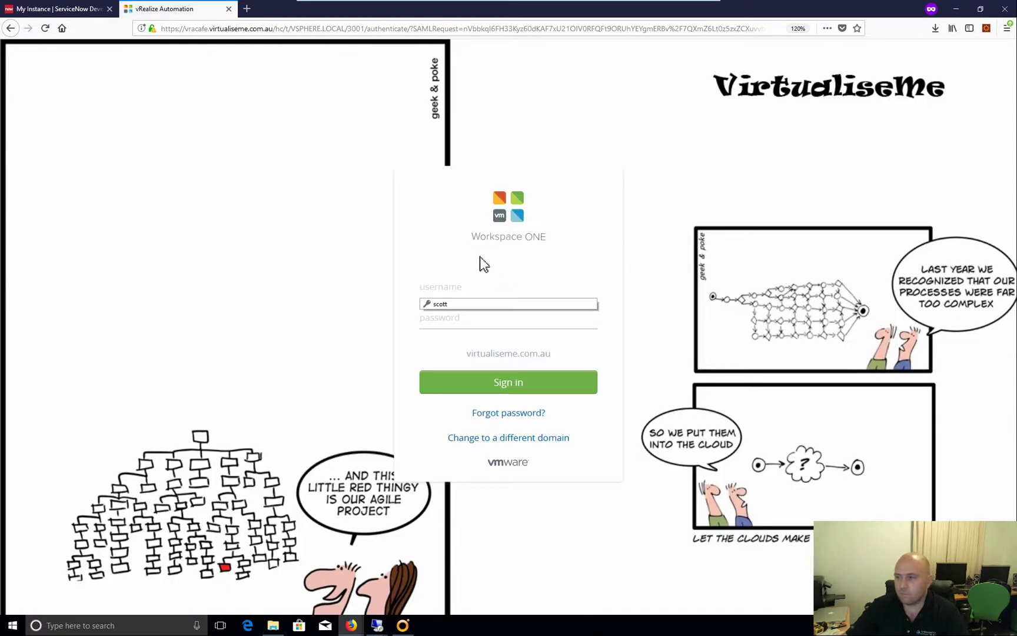
Enter the username, clear the autofilled password, and sign in on the Workspace ONE page
{"action": "left_click", "coordinate": [452, 289]}
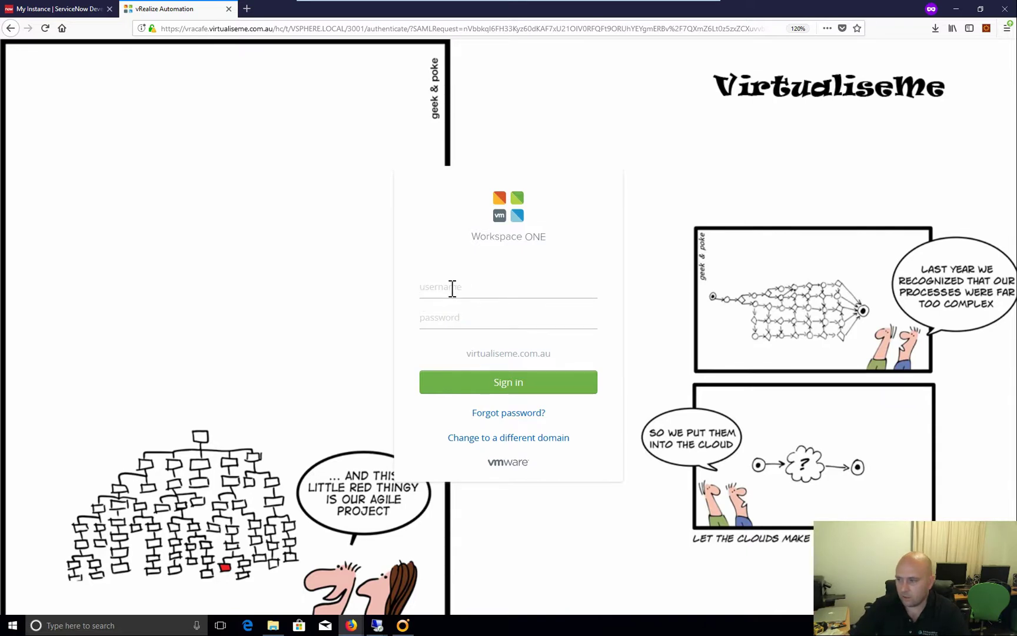
{"action": "type", "text": "scott"}
{"action": "key", "text": "Tab"}
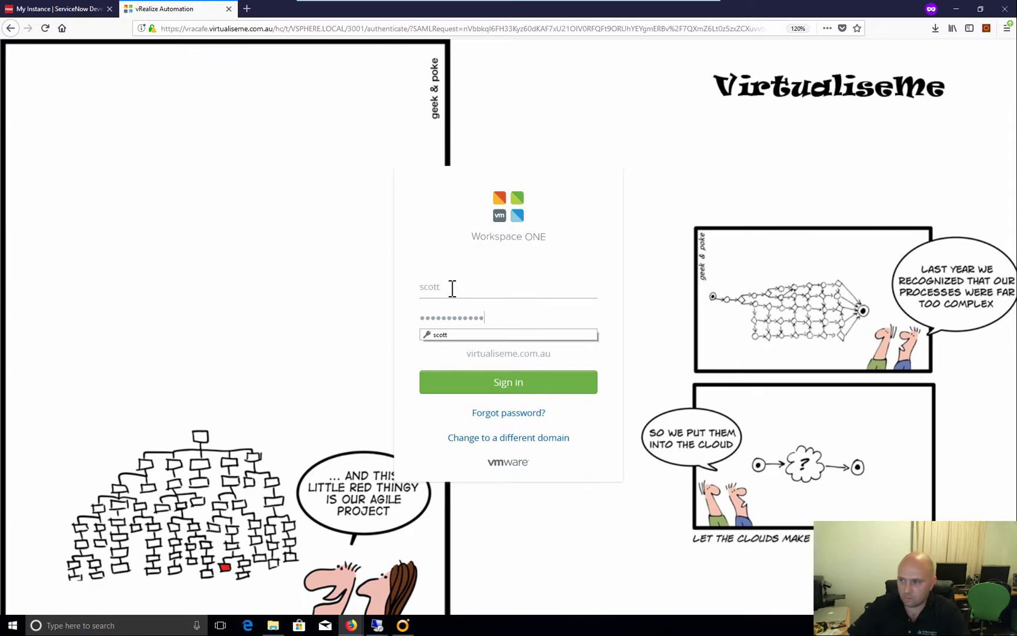
{"action": "left_click_drag", "start_coordinate": [487, 318], "coordinate": [413, 318]}
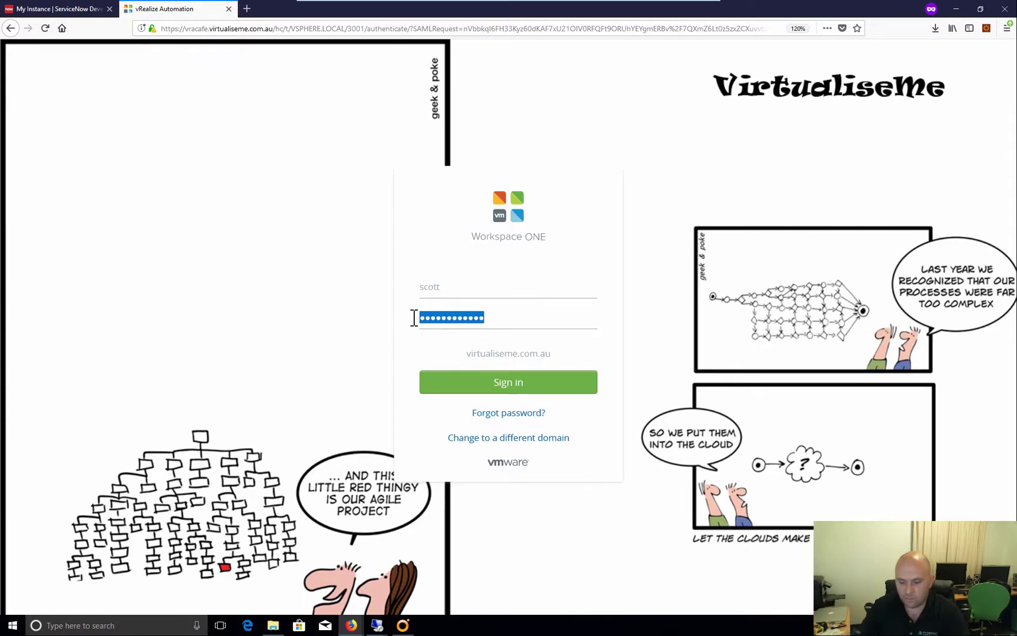
{"action": "key", "text": "BackSpace"}
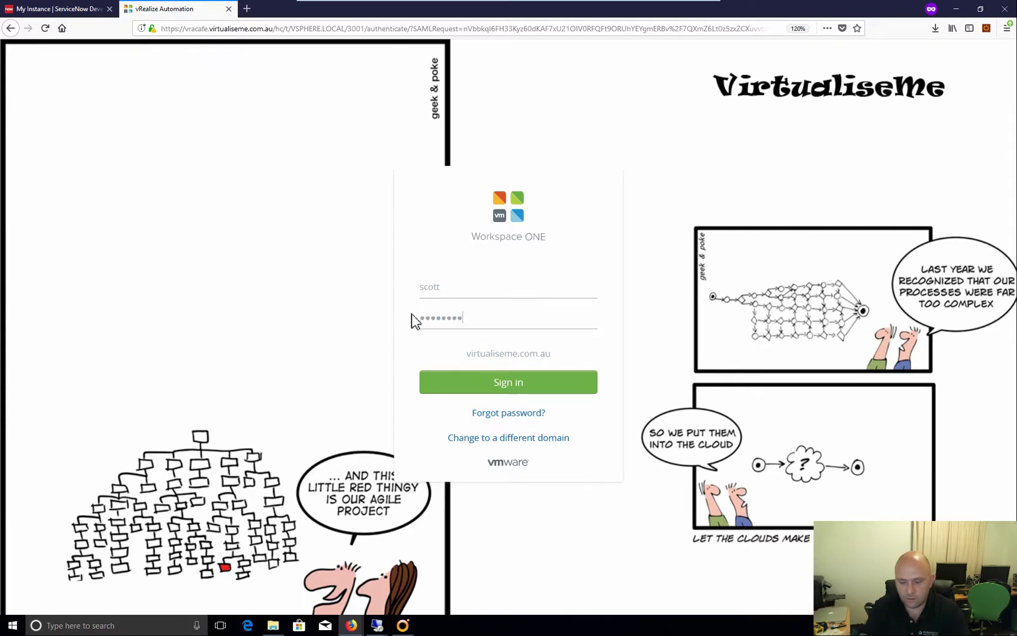
{"action": "left_click", "coordinate": [482, 386]}
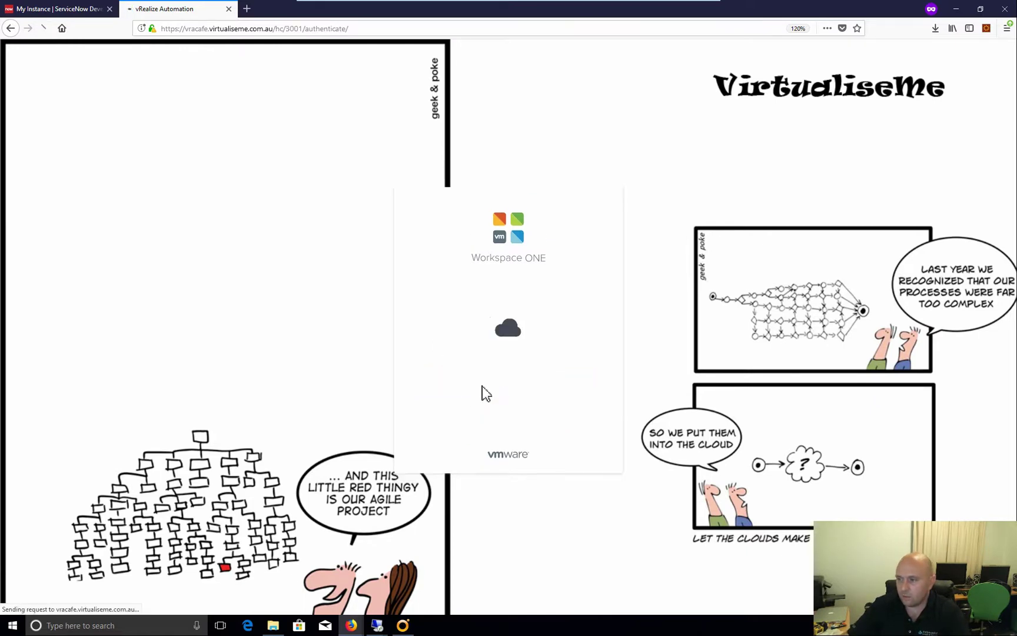
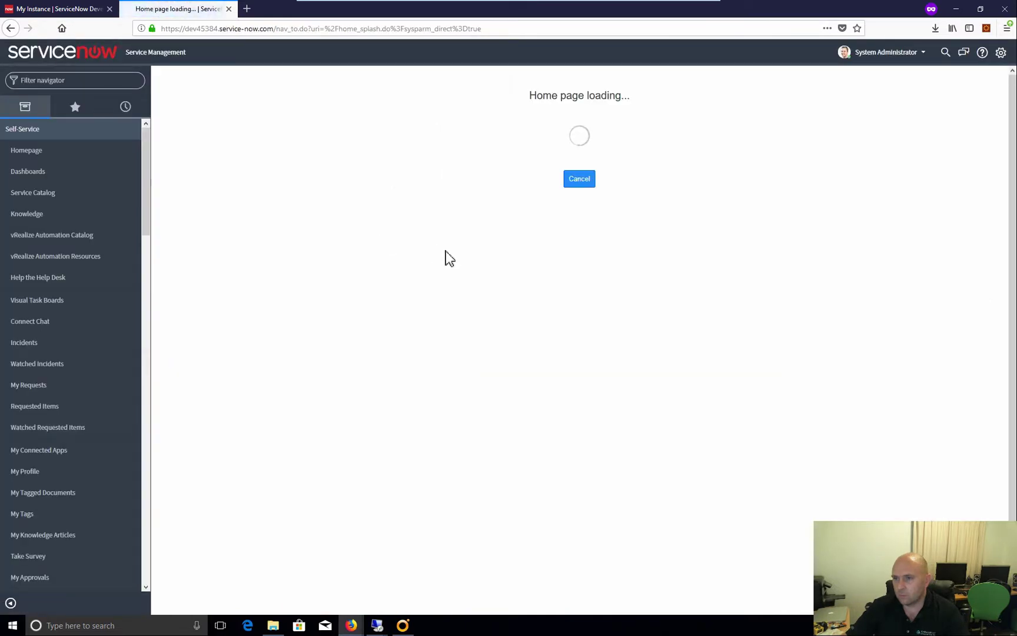
Browse the vRealize Automation Catalog record and its categories in the service catalog list
{"action": "left_click", "coordinate": [57, 80]}
{"action": "type", "text": "catalog"}
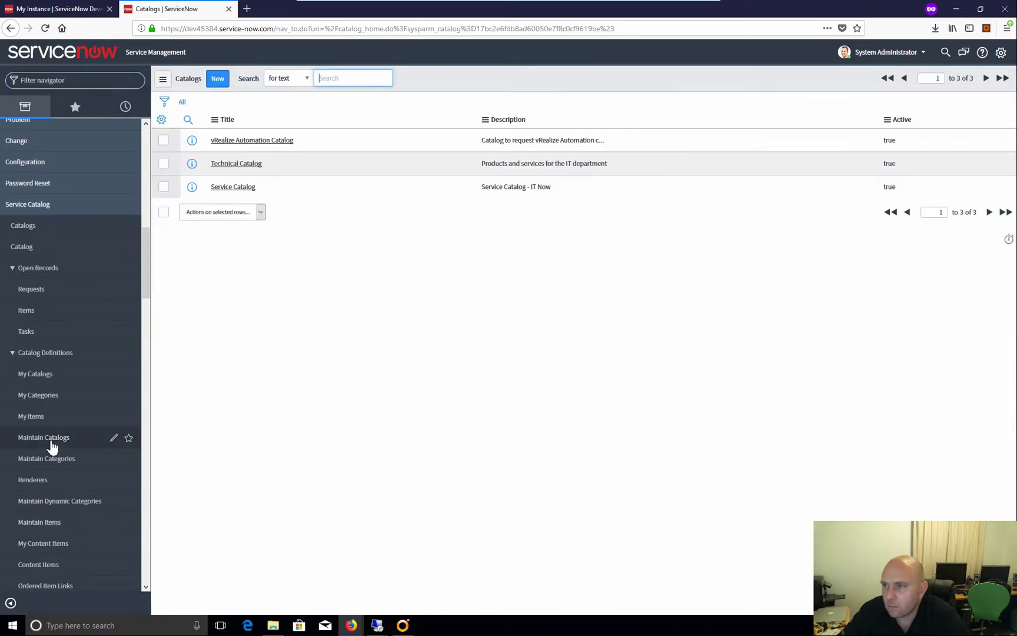
{"action": "left_click", "coordinate": [51, 445]}
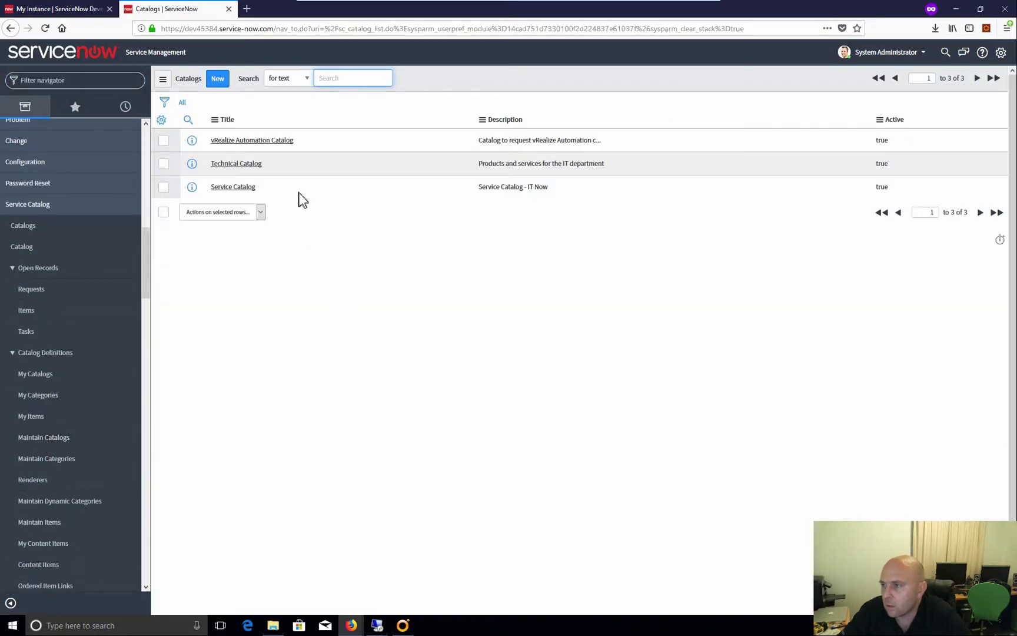
{"action": "left_click", "coordinate": [251, 141]}
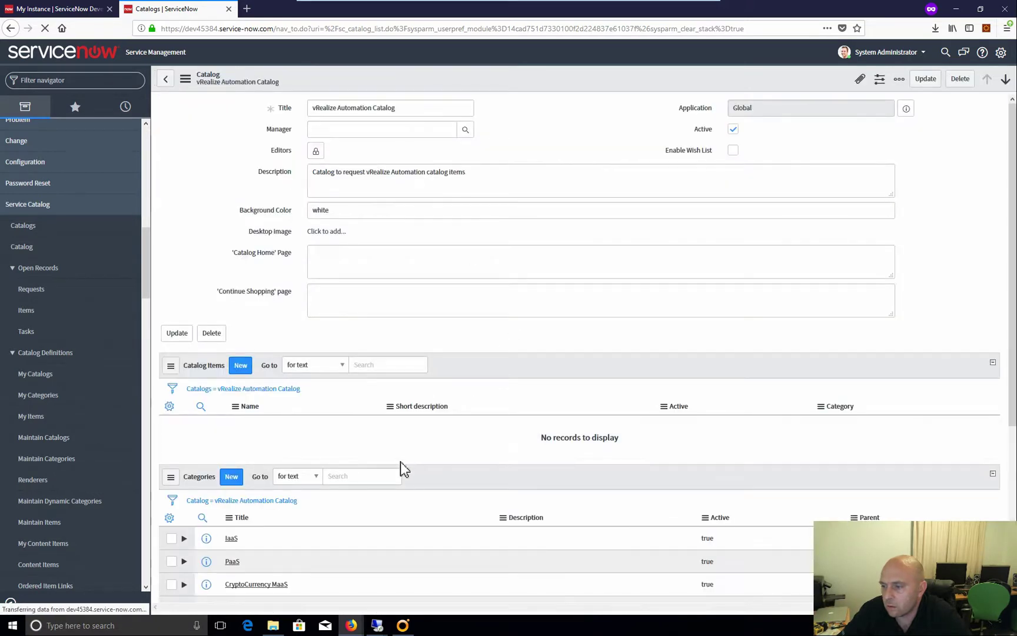
{"action": "scroll", "coordinate": [401, 465], "scroll_direction": "down", "scroll_amount": 2}
{"action": "scroll", "coordinate": [401, 461], "scroll_direction": "down", "scroll_amount": 3}
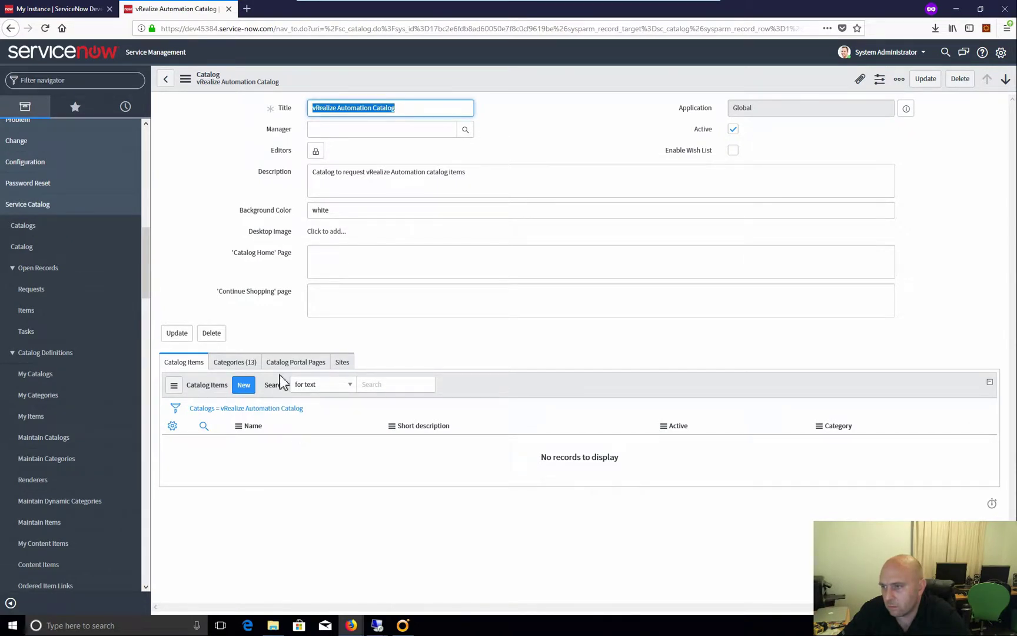
{"action": "left_click", "coordinate": [229, 363]}
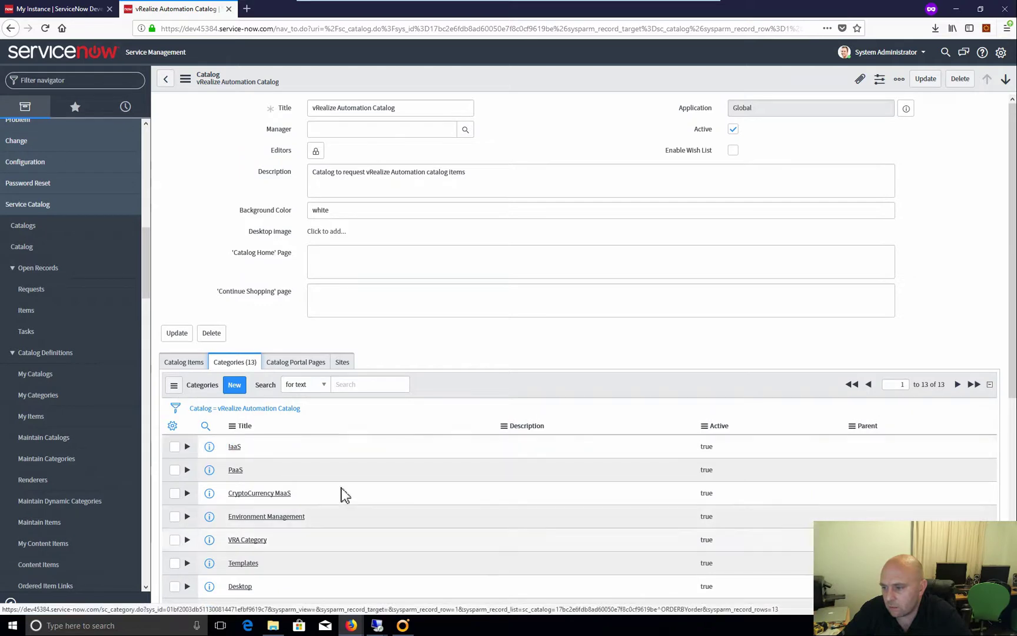
{"action": "scroll", "coordinate": [344, 495], "scroll_direction": "down", "scroll_amount": 5}
{"action": "scroll", "coordinate": [323, 492], "scroll_direction": "up", "scroll_amount": 5}
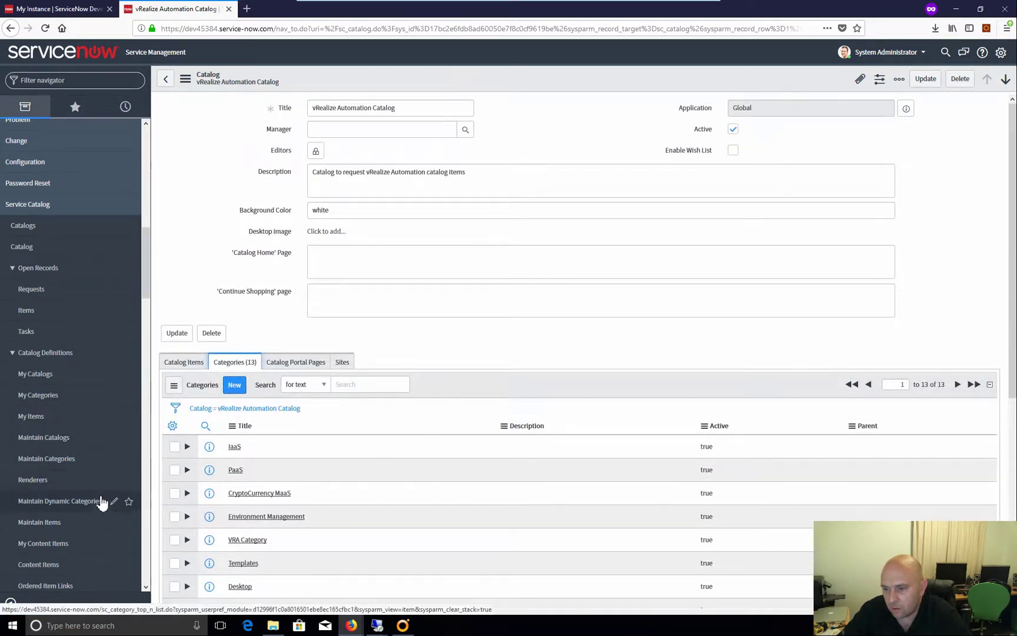
{"action": "scroll", "coordinate": [102, 501], "scroll_direction": "down", "scroll_amount": 3}
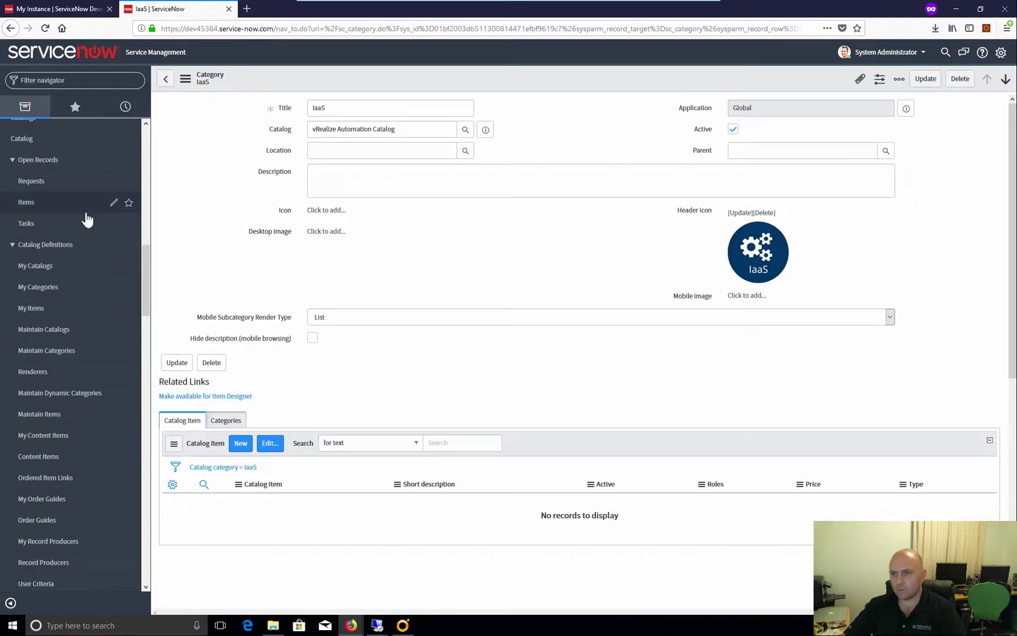
{"action": "scroll", "coordinate": [84, 203], "scroll_direction": "up", "scroll_amount": 10}
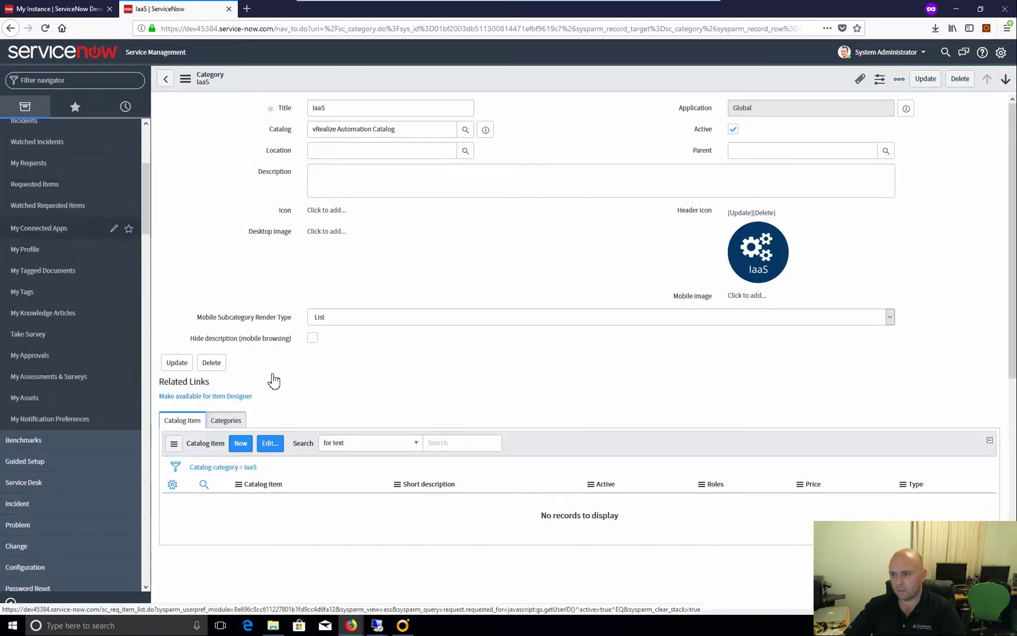
{"action": "scroll", "coordinate": [35, 336], "scroll_direction": "up", "scroll_amount": 4}
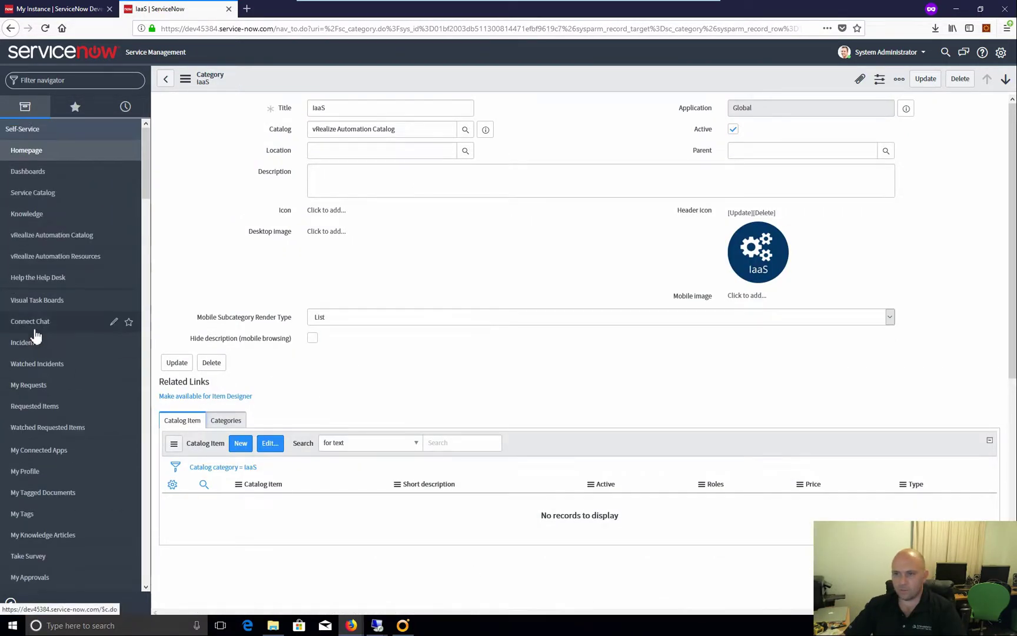
{"action": "left_click", "coordinate": [25, 151]}
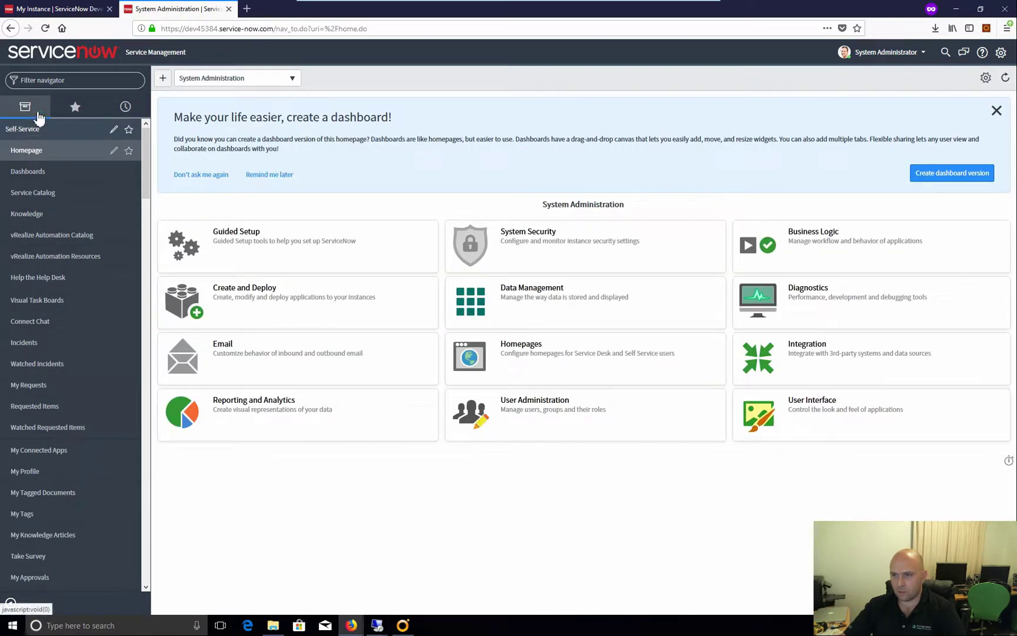
Run the vRealize-Automation-ImportCatalogItems scheduled import immediately
{"action": "left_click", "coordinate": [54, 85]}
{"action": "type", "text": "vre"}
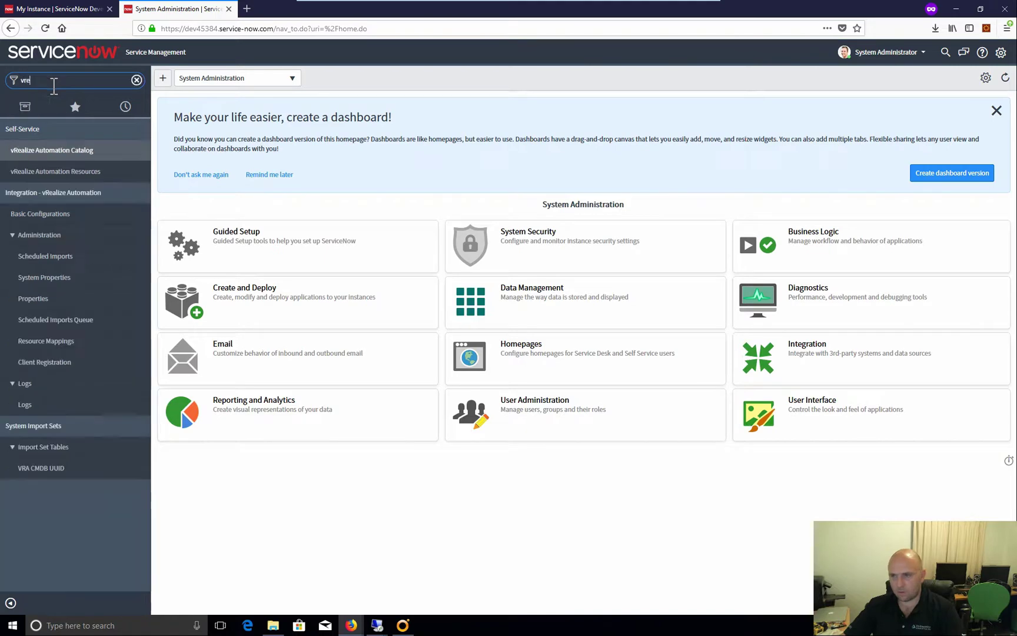
{"action": "left_click", "coordinate": [58, 153]}
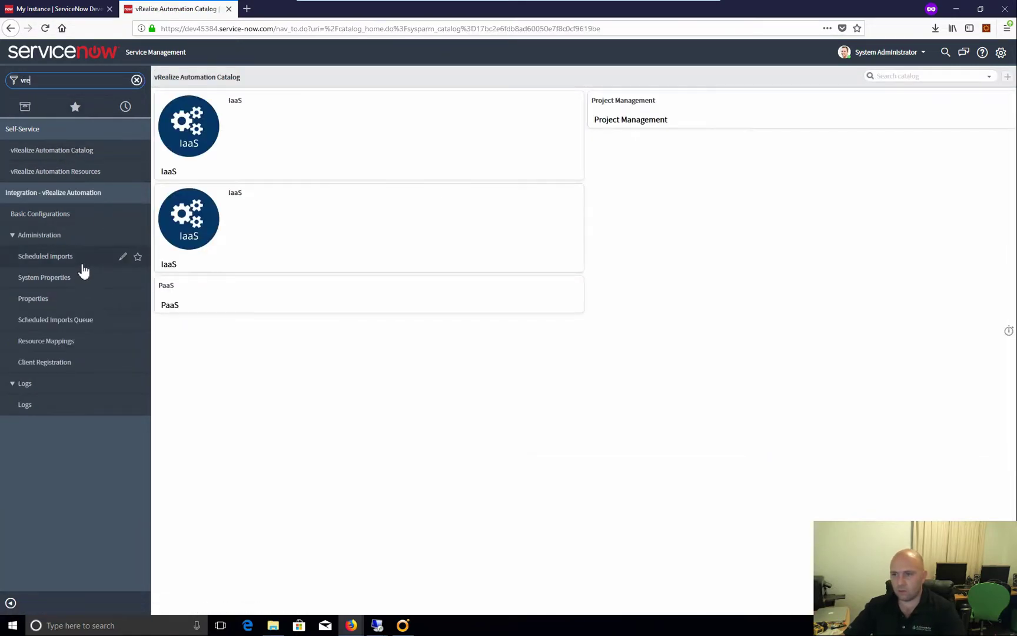
{"action": "left_click", "coordinate": [54, 257]}
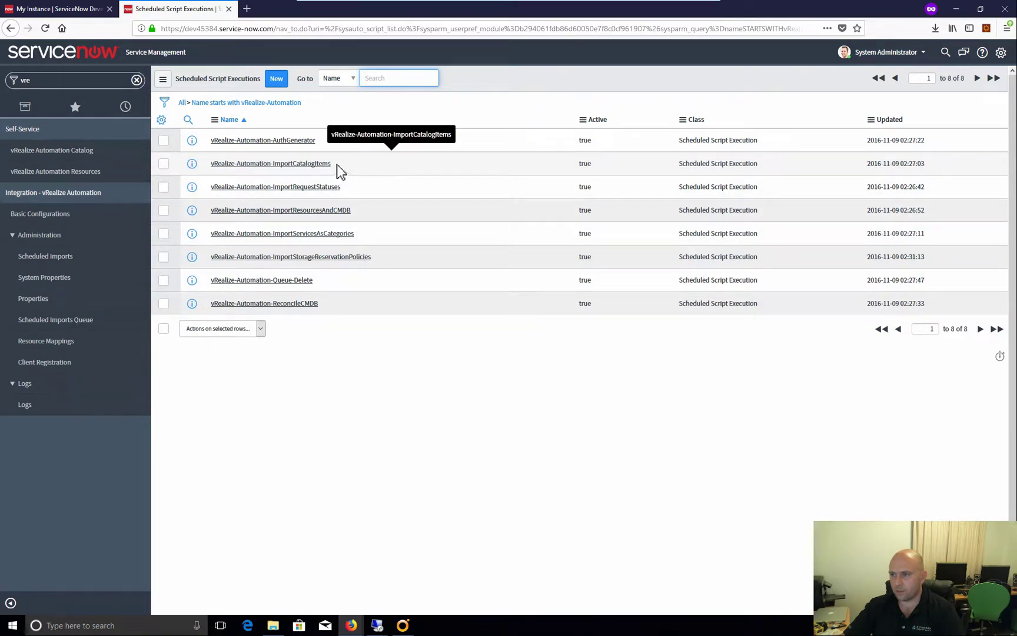
{"action": "left_click", "coordinate": [289, 164]}
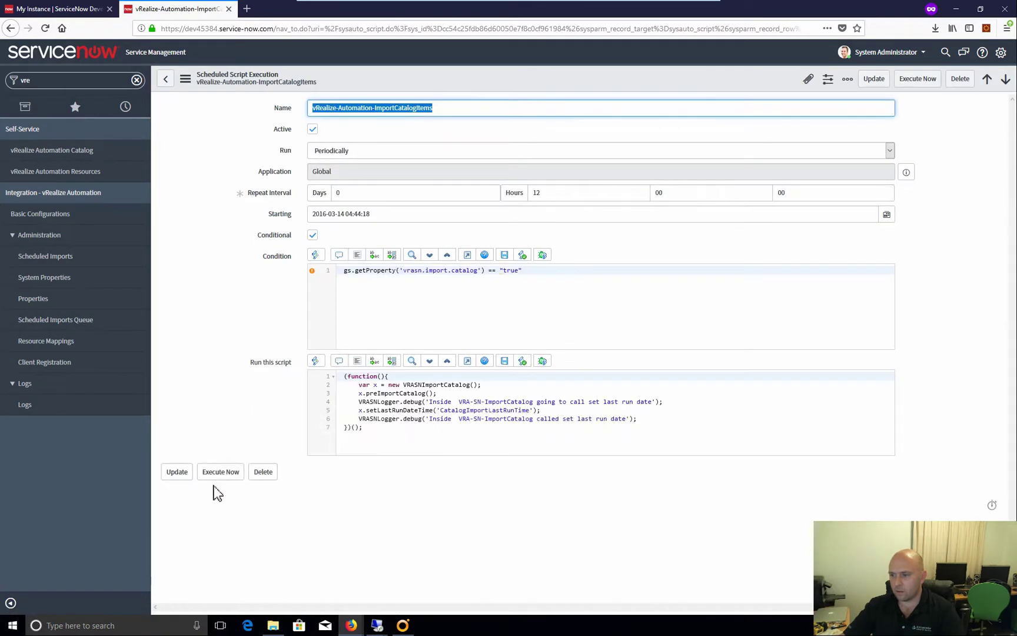
{"action": "left_click", "coordinate": [218, 478]}
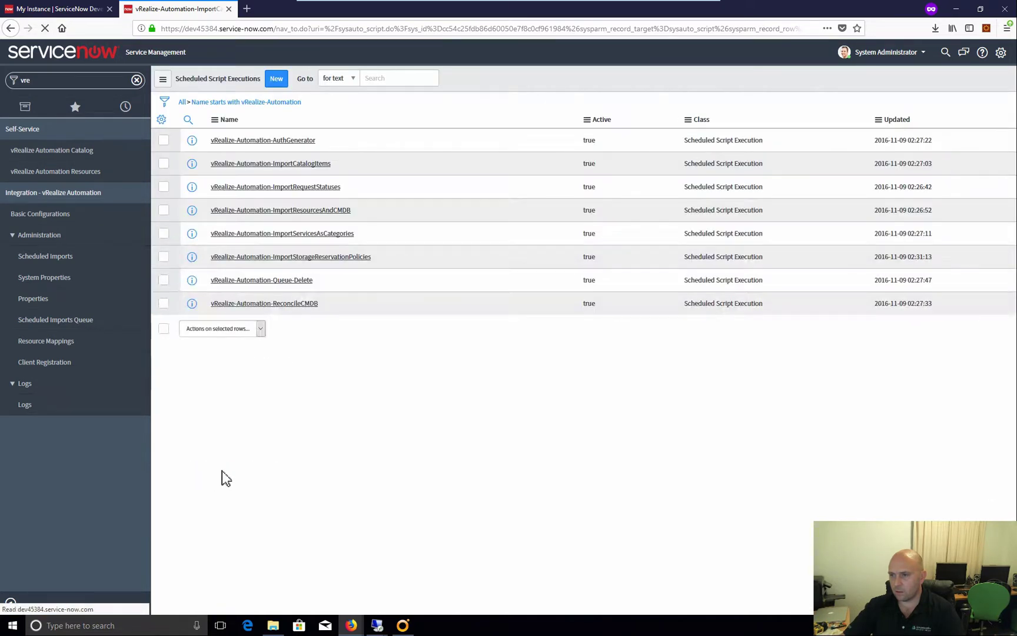
Refresh the vRealize Automation logs until today's 2756 entries appear
{"action": "left_click", "coordinate": [37, 406]}
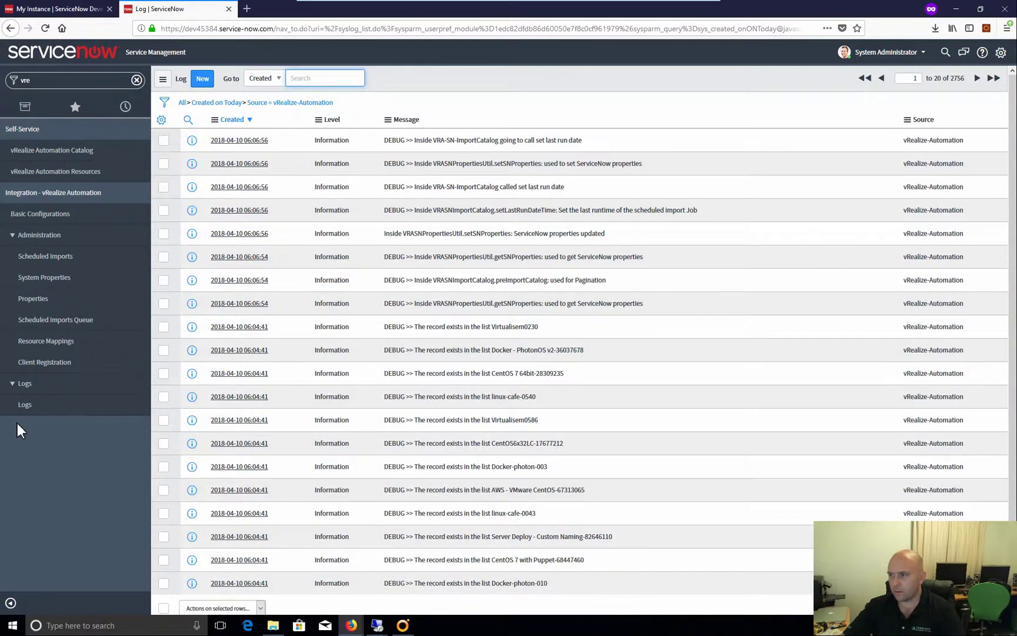
{"action": "left_click", "coordinate": [33, 410]}
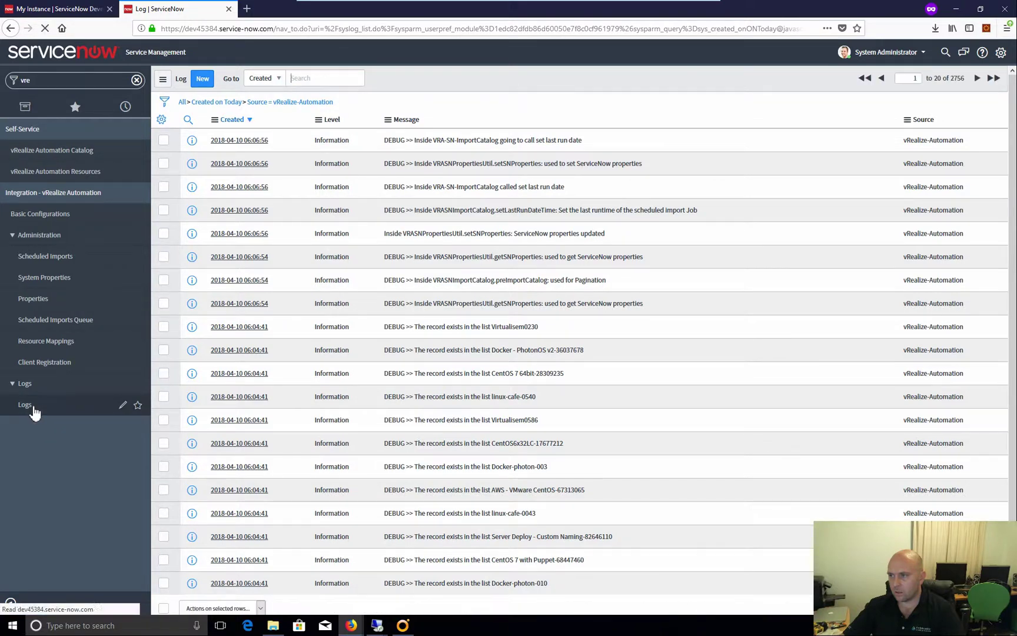
{"action": "left_click", "coordinate": [34, 411]}
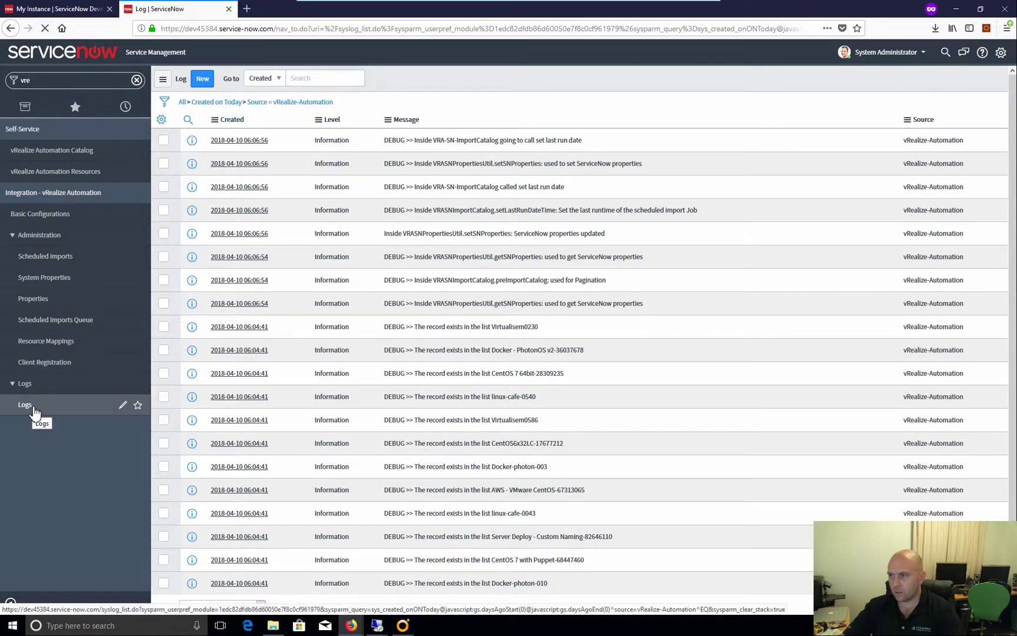
{"action": "left_click", "coordinate": [34, 410]}
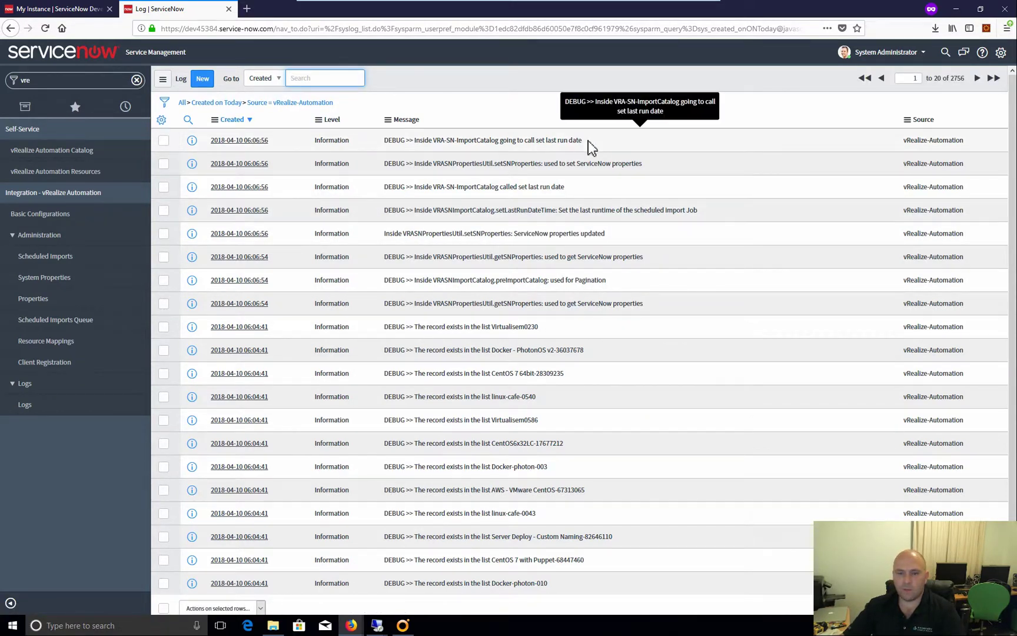
{"action": "left_click", "coordinate": [34, 406]}
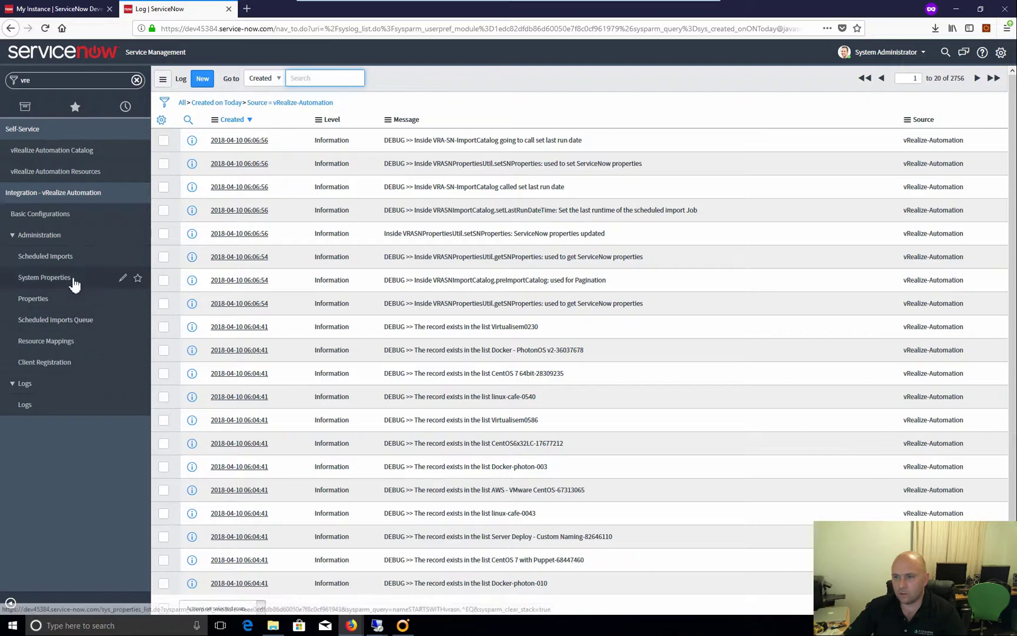
Empty the CatalogImportLastRunTime value in VRA SN Properties and update the record
{"action": "left_click", "coordinate": [57, 278]}
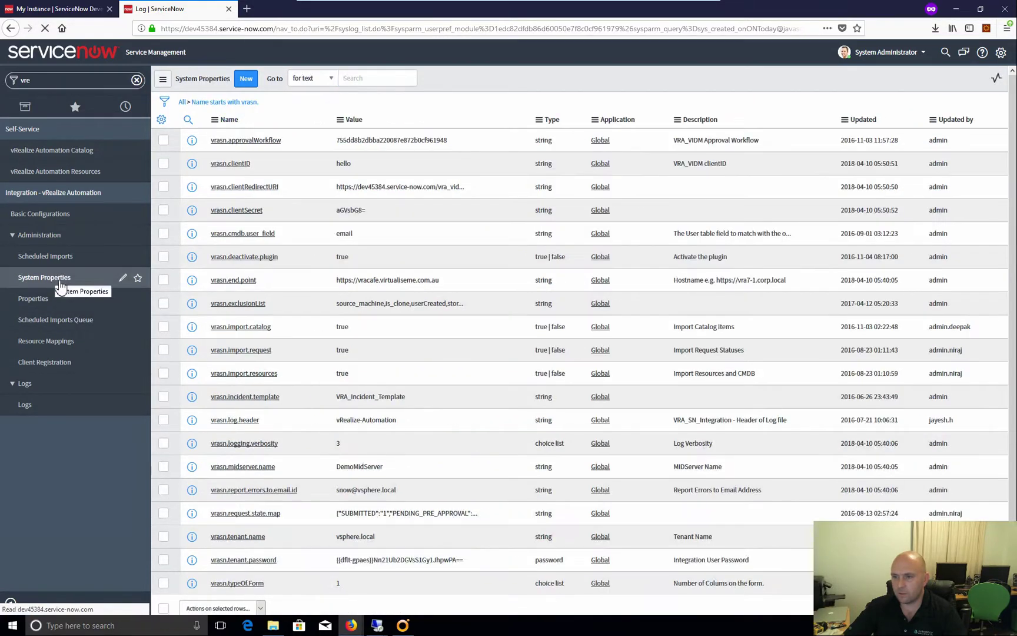
{"action": "left_click", "coordinate": [59, 301]}
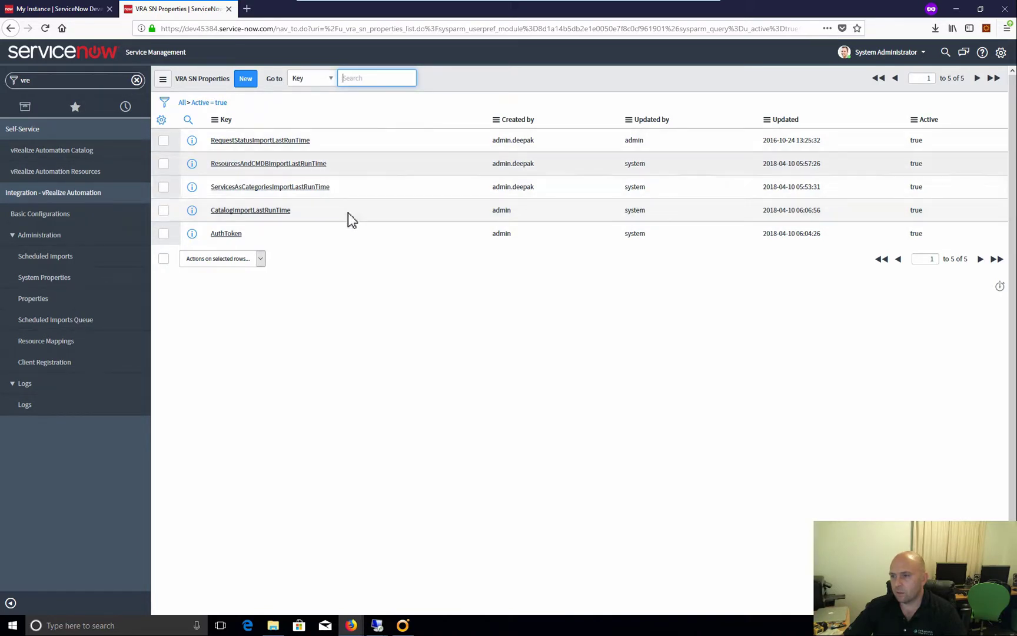
{"action": "left_click", "coordinate": [276, 212]}
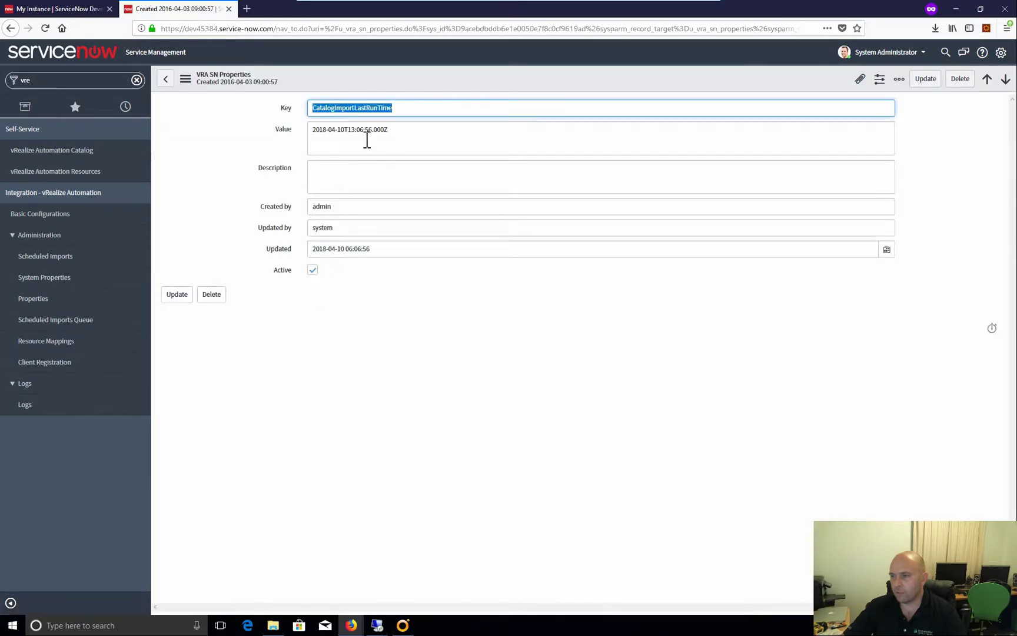
{"action": "triple_click", "coordinate": [342, 138]}
{"action": "key", "text": "BackSpace"}
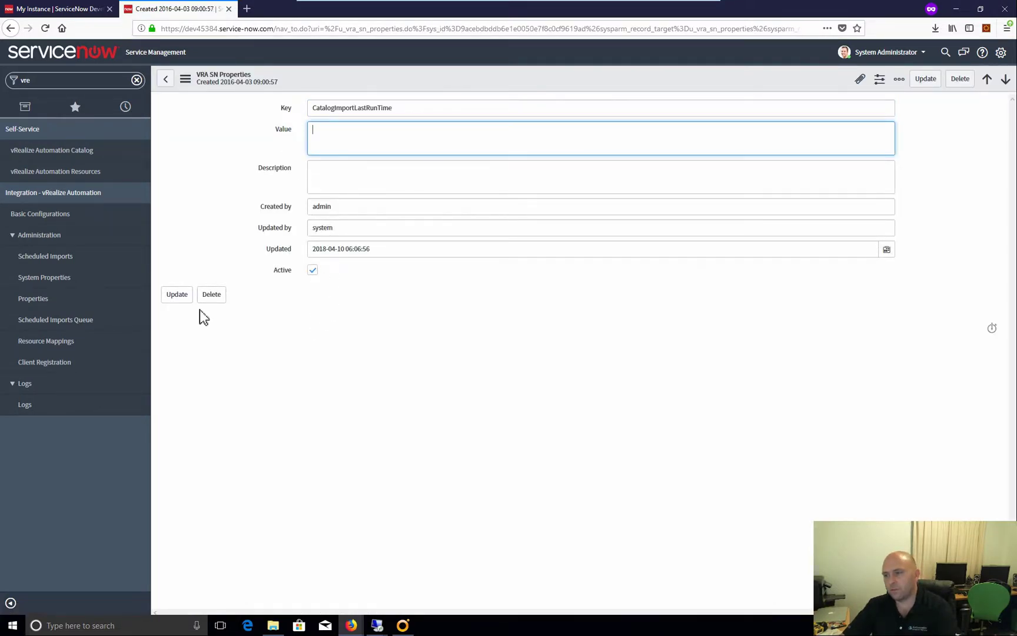
{"action": "left_click", "coordinate": [178, 296]}
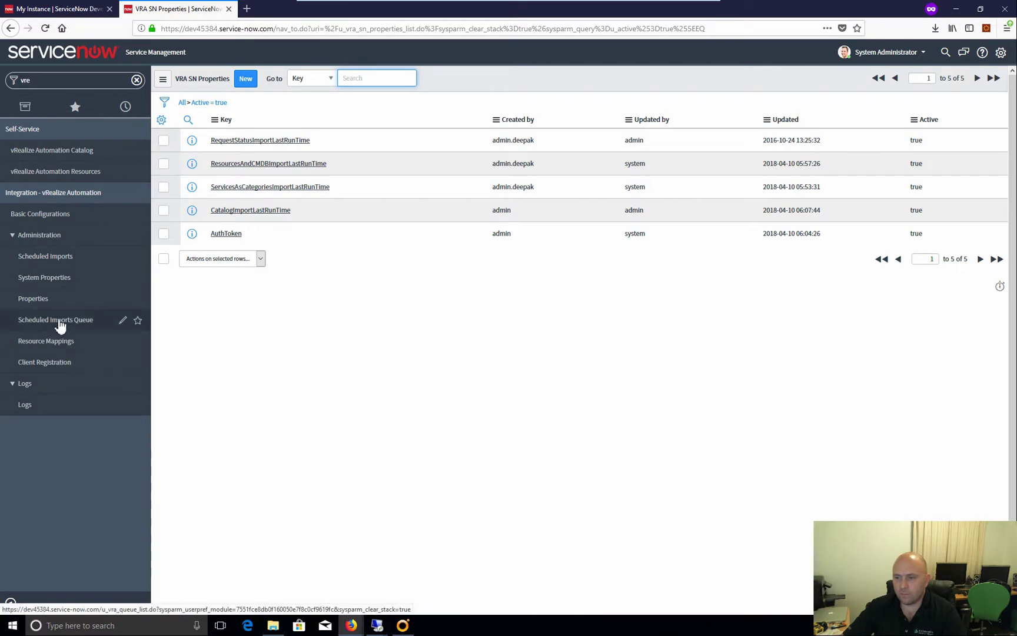
Execute the vRealize-Automation-ImportCatalogItems import again
{"action": "left_click", "coordinate": [87, 316]}
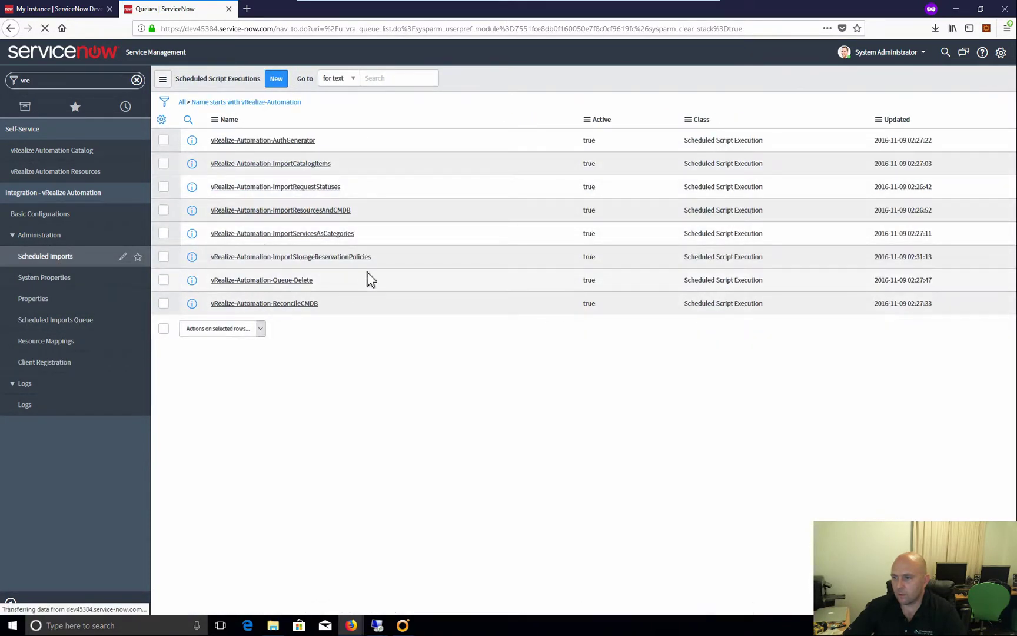
{"action": "left_click", "coordinate": [297, 165]}
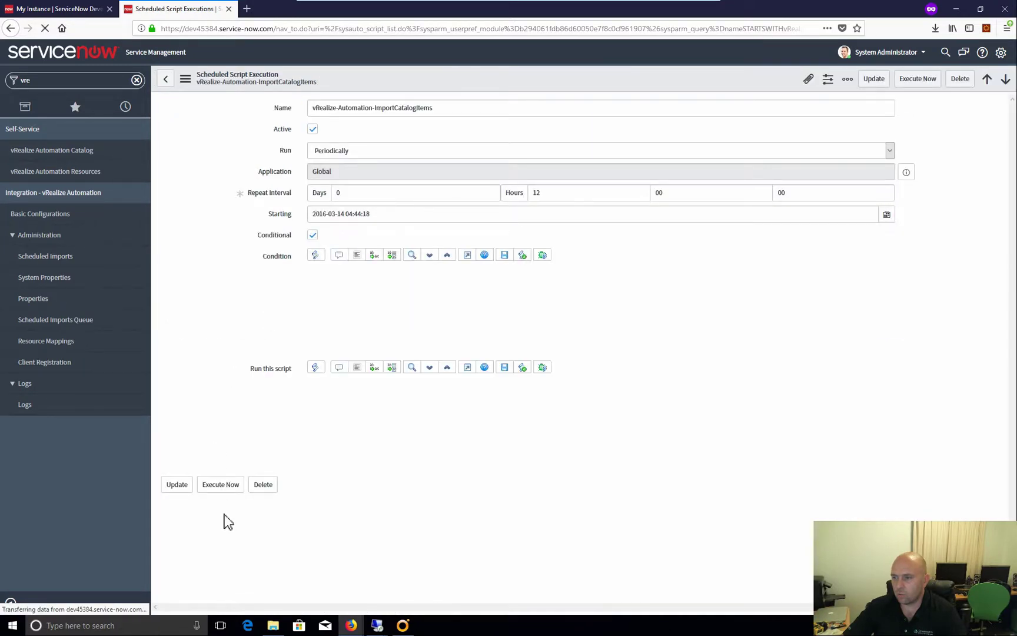
{"action": "left_click", "coordinate": [232, 475]}
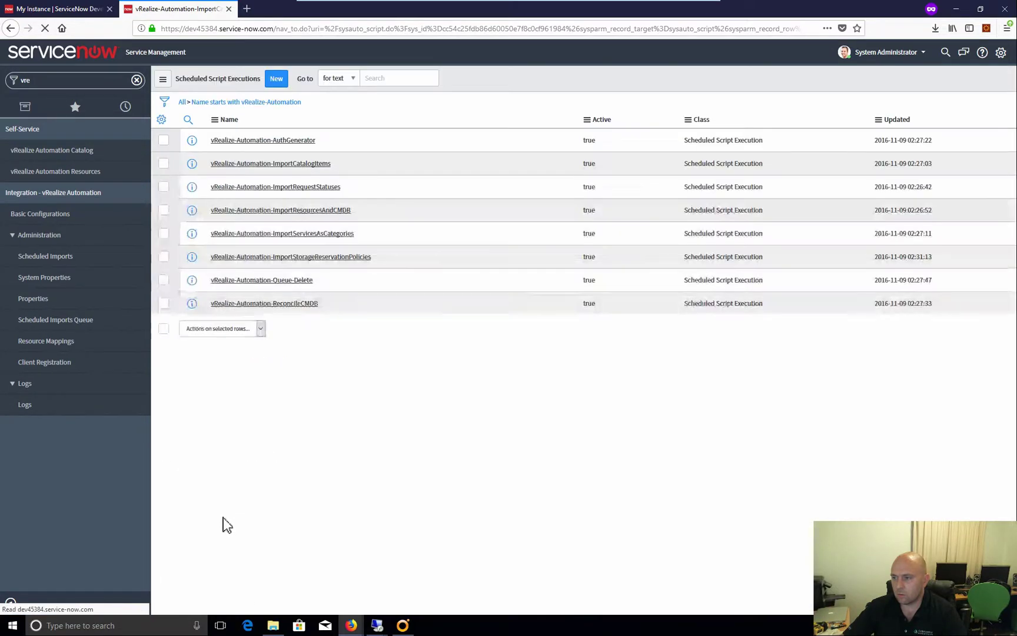
Review today's 3648 log entries with 403 login errors, then bring up Client Registration
{"action": "left_click", "coordinate": [35, 406]}
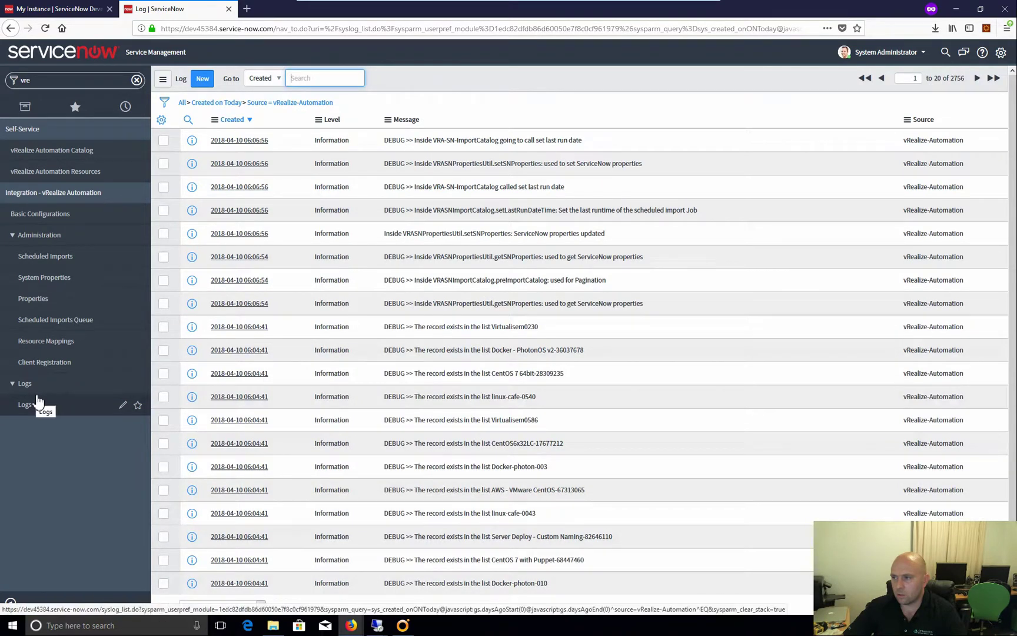
{"action": "left_click", "coordinate": [35, 410]}
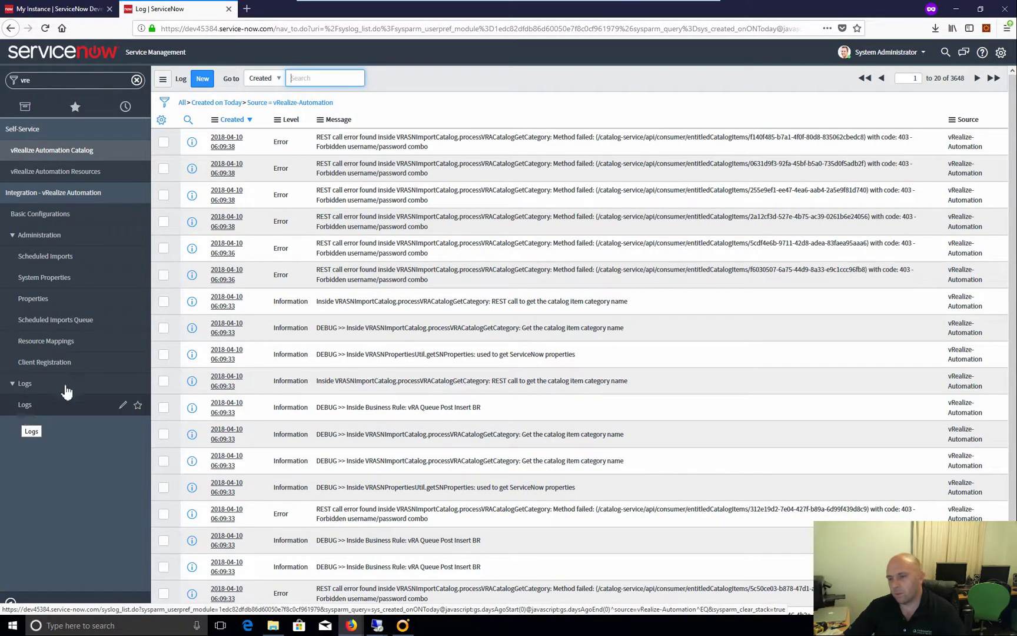
{"action": "left_click", "coordinate": [44, 365]}
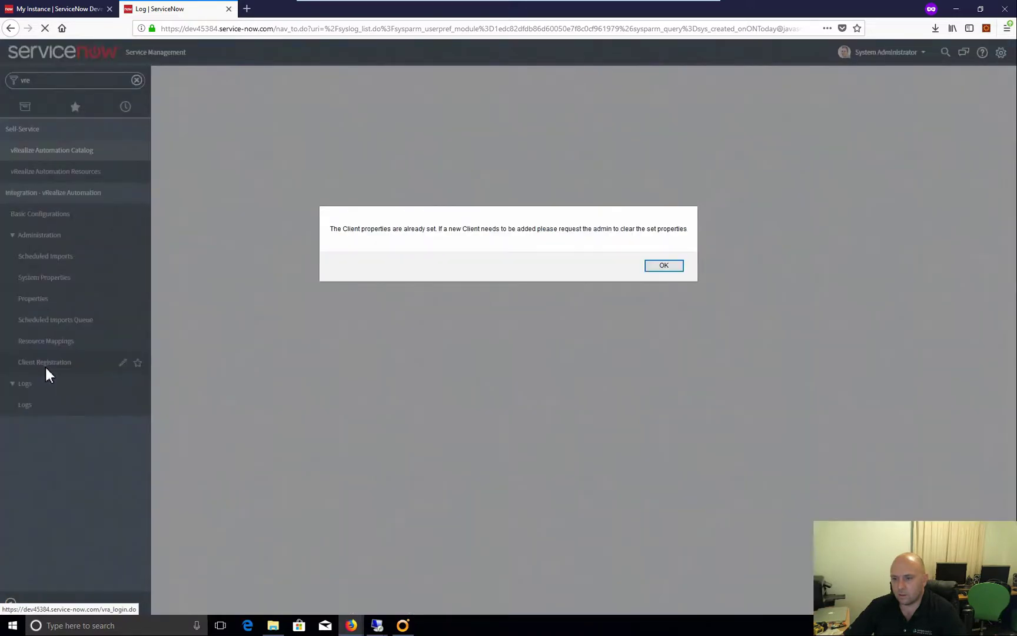
Replace the Integration User Username with the vRA service account, enter its password, and save
{"action": "left_click", "coordinate": [664, 267]}
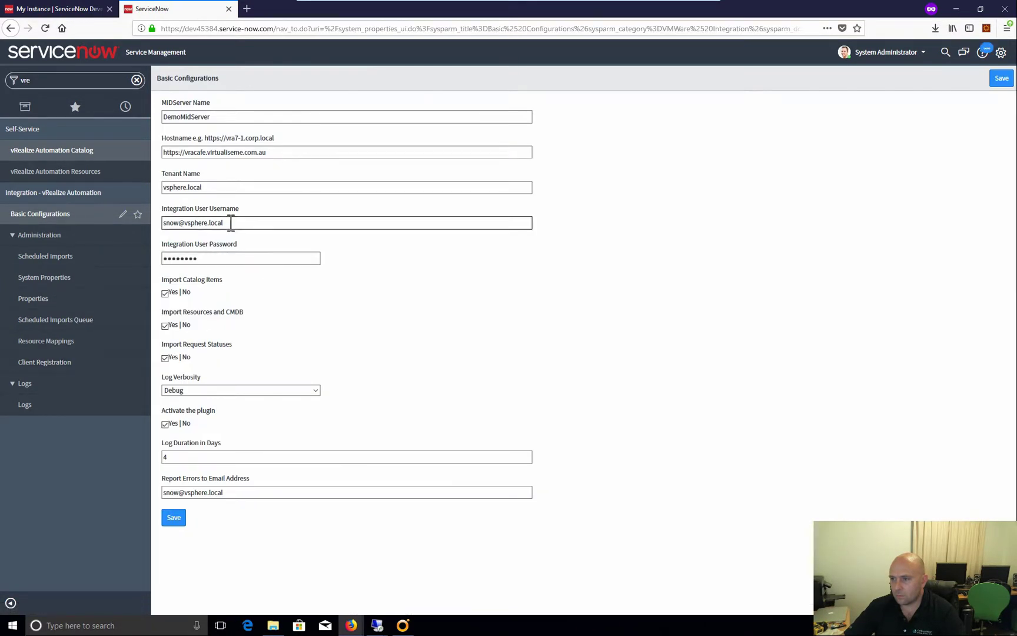
{"action": "left_click_drag", "start_coordinate": [236, 226], "coordinate": [164, 224]}
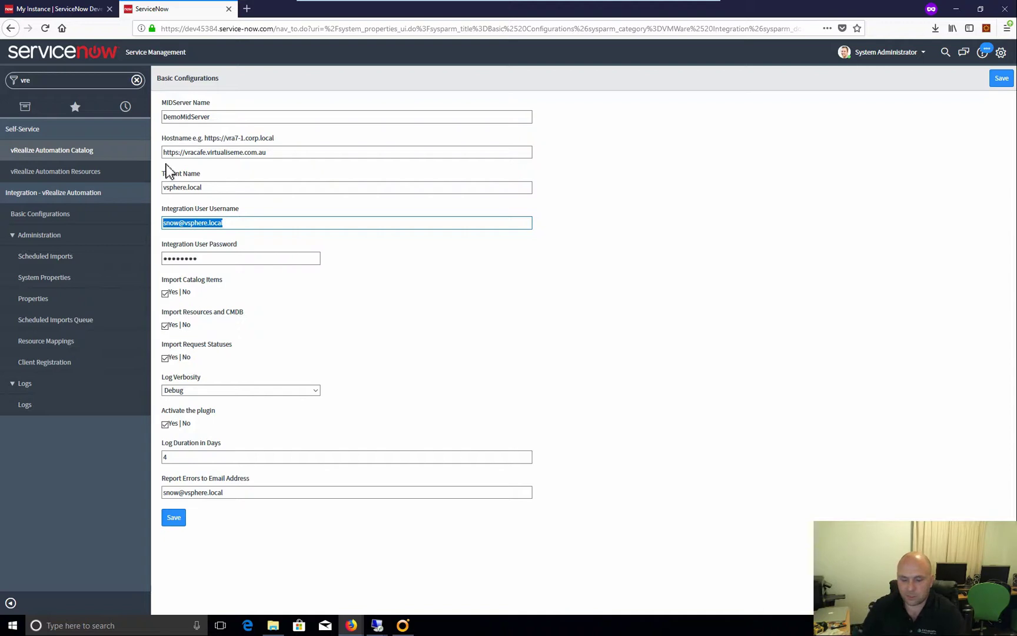
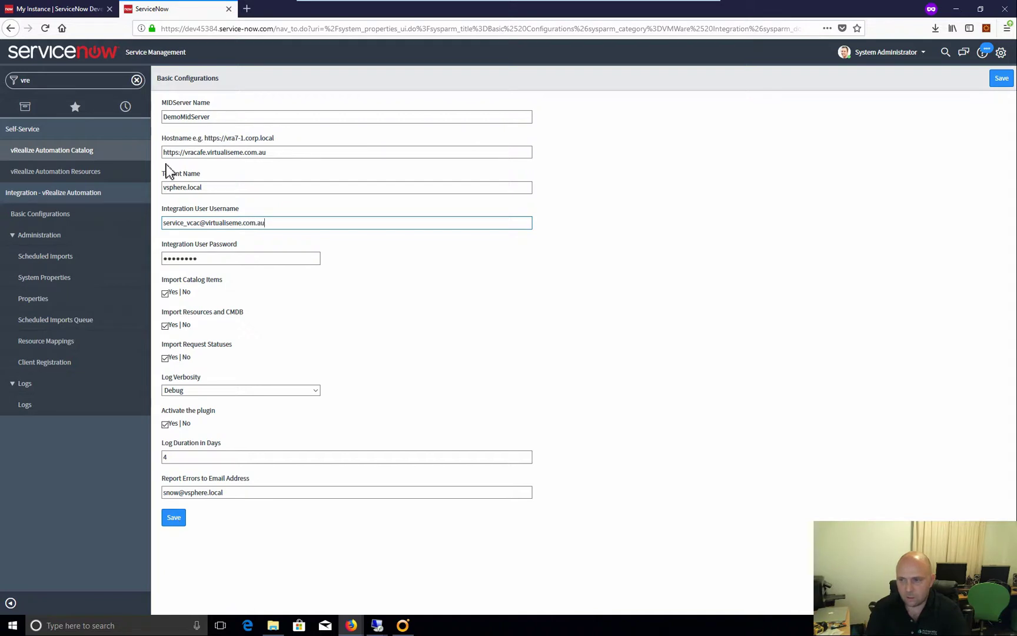
{"action": "key", "text": "Tab"}
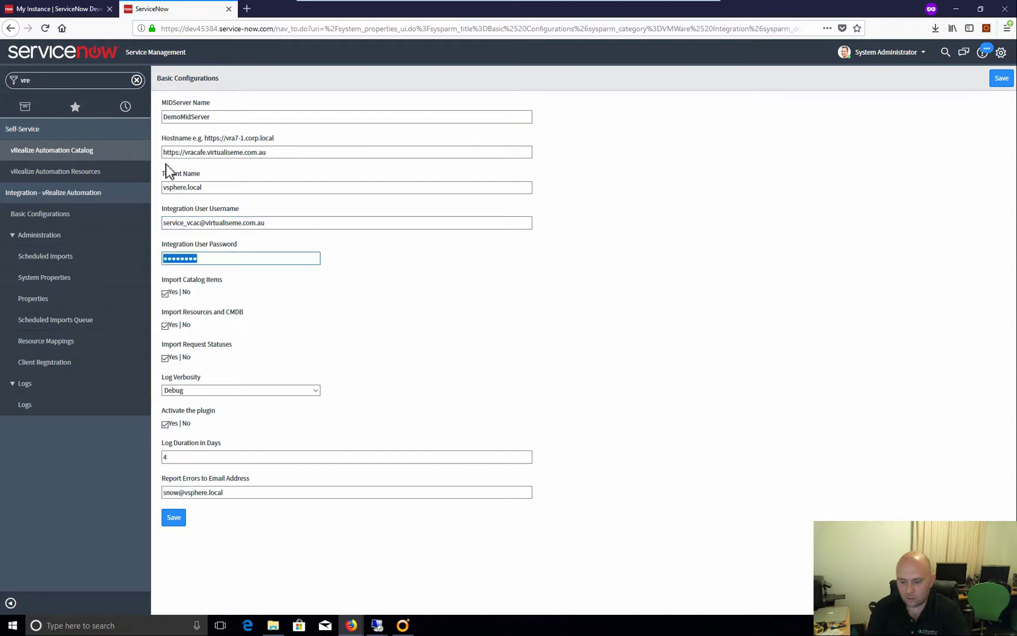
{"action": "type", "text": "V•••••••"}
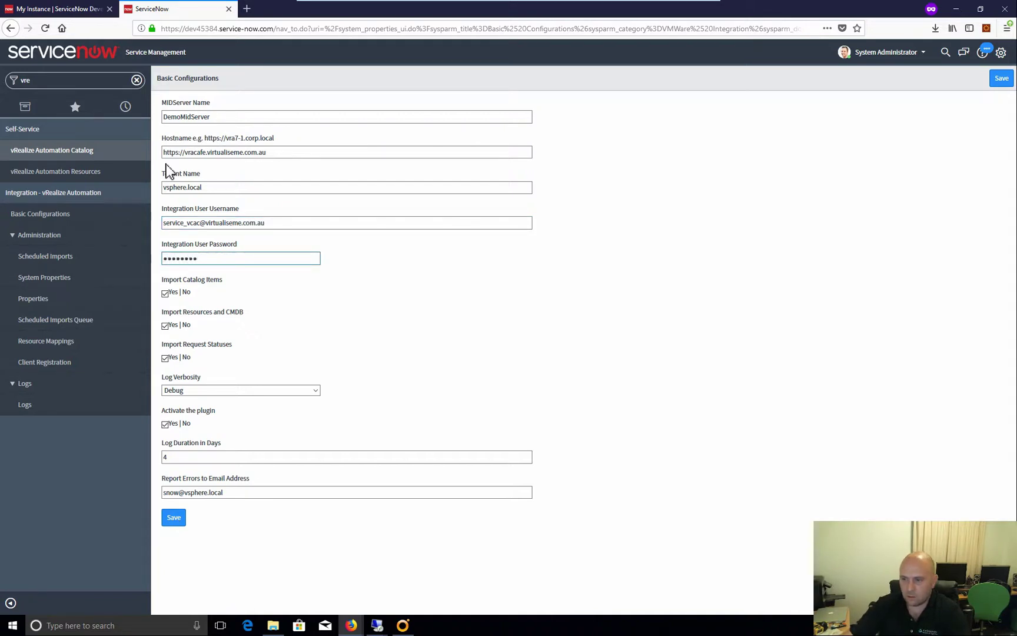
{"action": "left_click", "coordinate": [183, 522]}
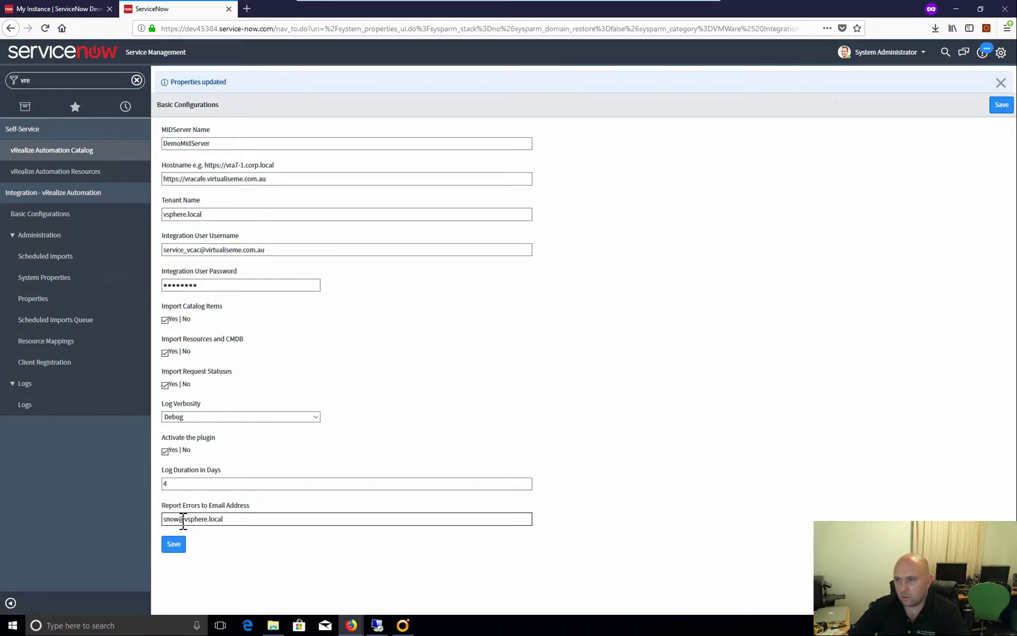
Reopen Client Registration, dismiss the already-set alert, and filter the navigator for 'vre'
{"action": "left_click", "coordinate": [53, 362]}
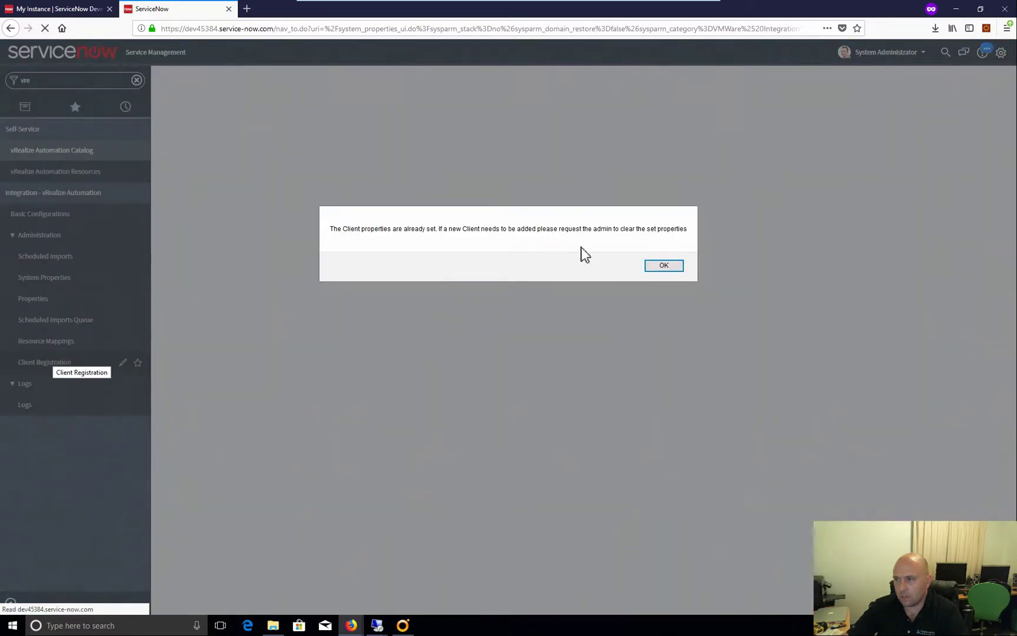
{"action": "left_click", "coordinate": [656, 266]}
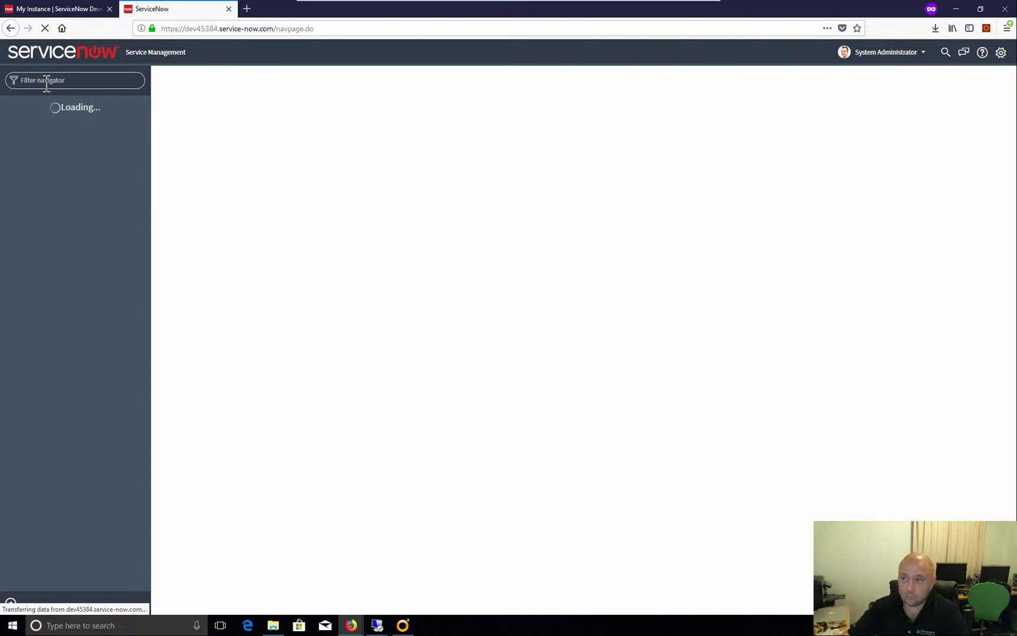
{"action": "type", "text": "v"}
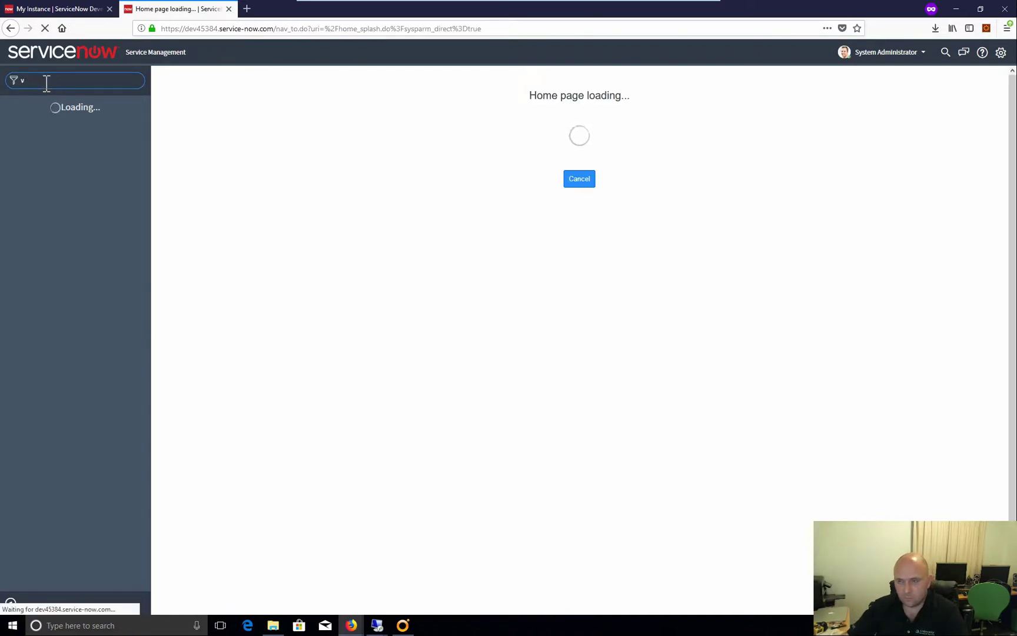
{"action": "type", "text": "re"}
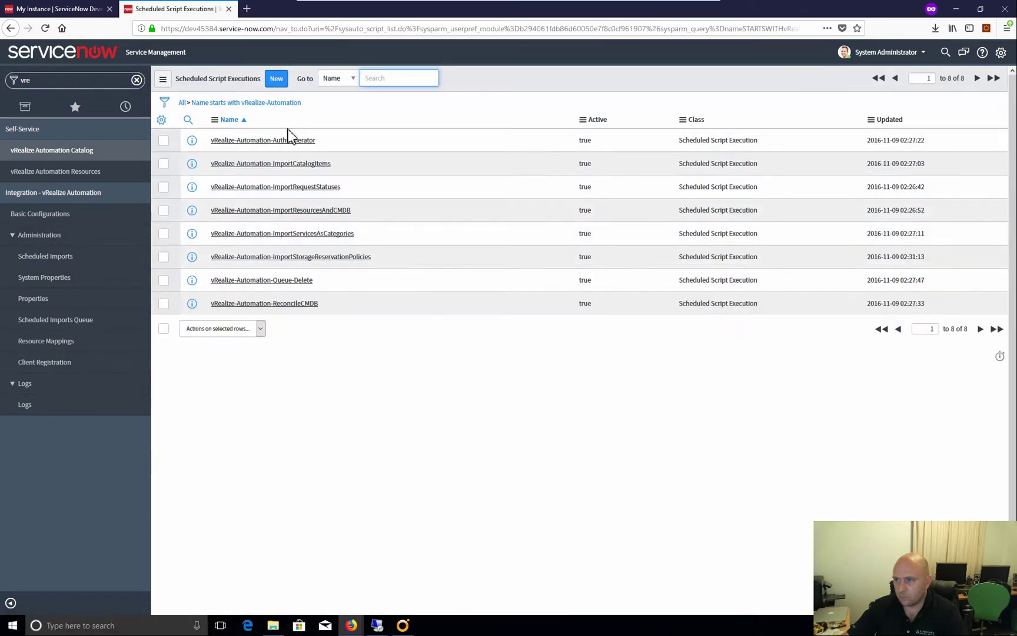
Execute the vRealize-Automation-AuthGenerator job now and refresh today's vRealize-Automation logs
{"action": "left_click", "coordinate": [294, 142]}
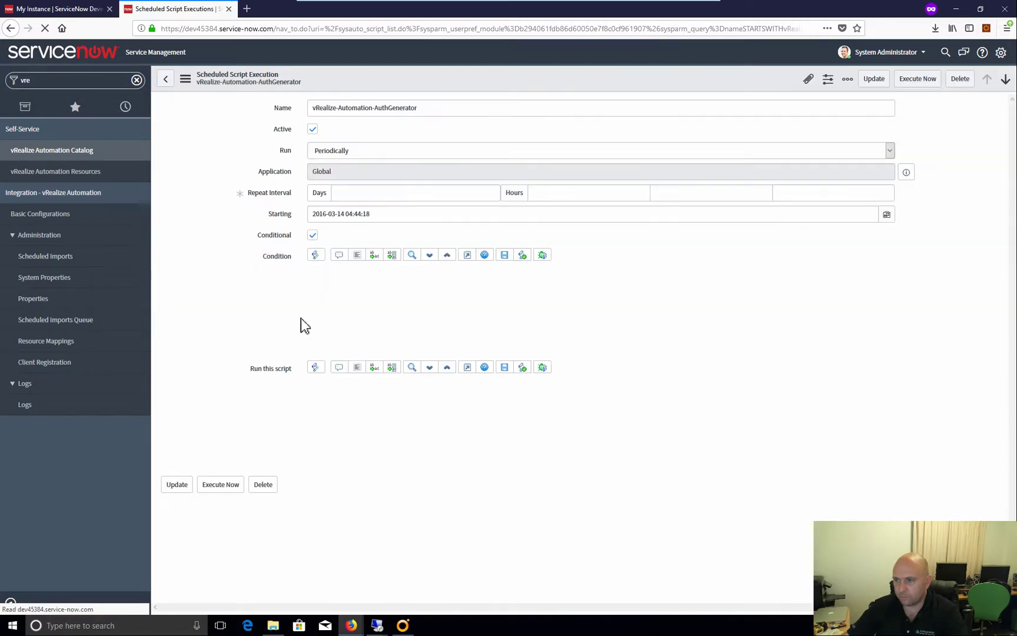
{"action": "left_click", "coordinate": [229, 477]}
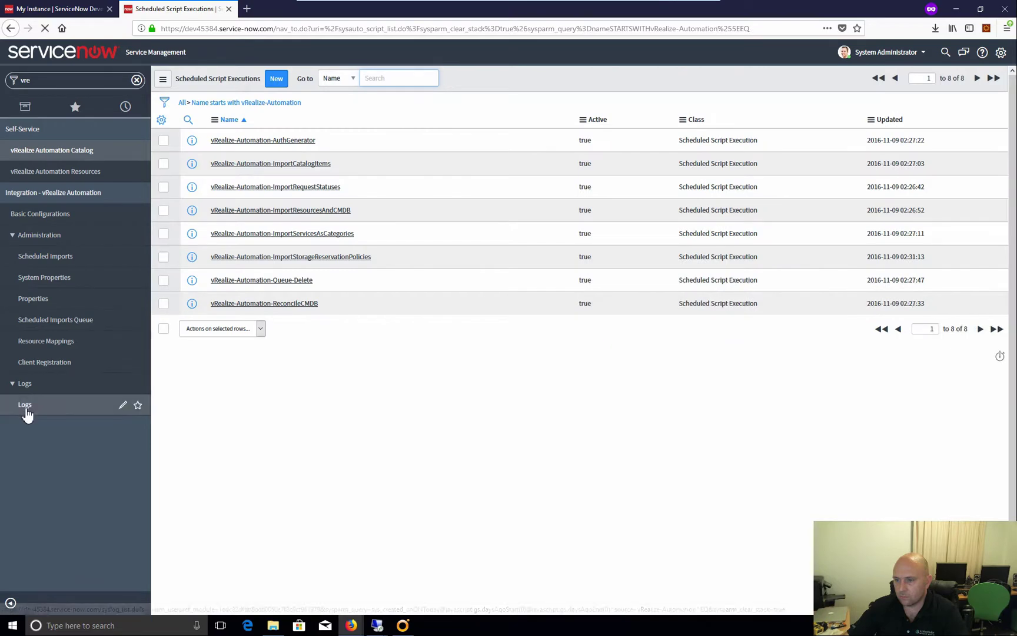
{"action": "left_click", "coordinate": [26, 406]}
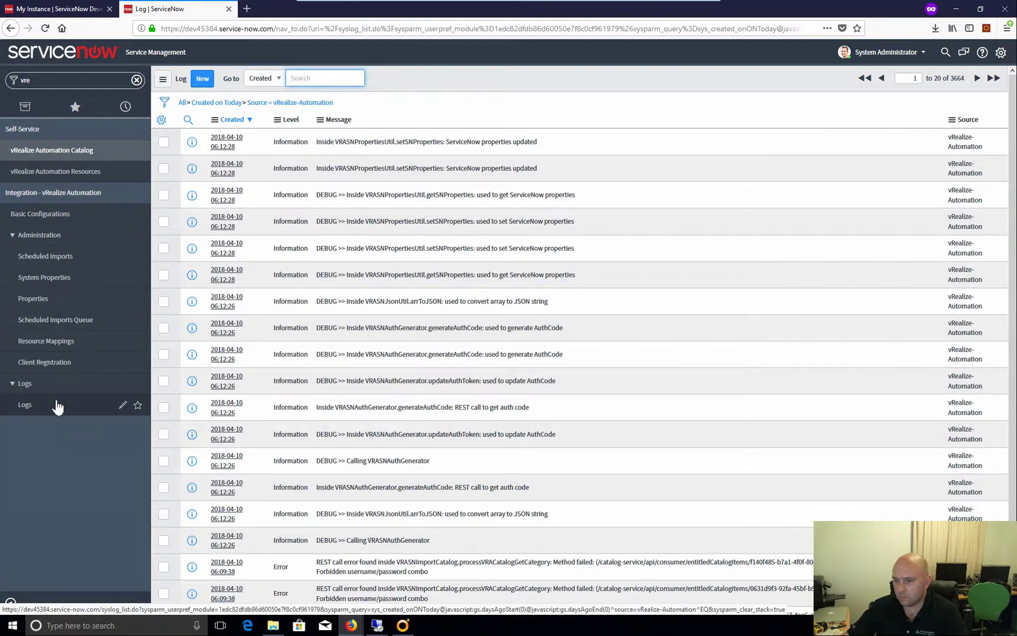
{"action": "left_click", "coordinate": [30, 409]}
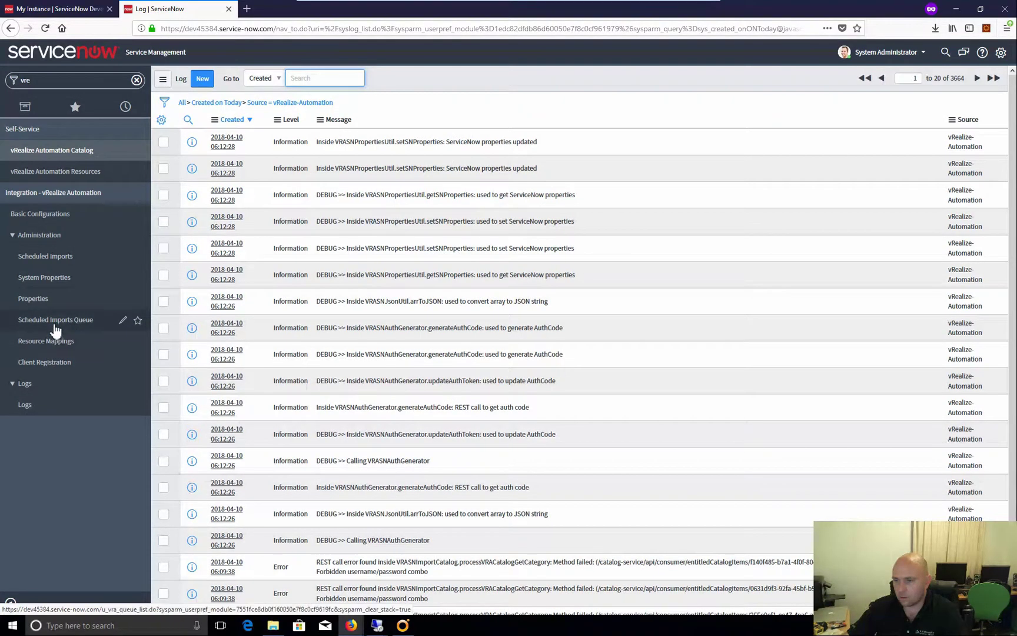
{"action": "left_click", "coordinate": [56, 279]}
Clear the CatalogImportLastRunTime property value again and update it
{"action": "left_click", "coordinate": [50, 299]}
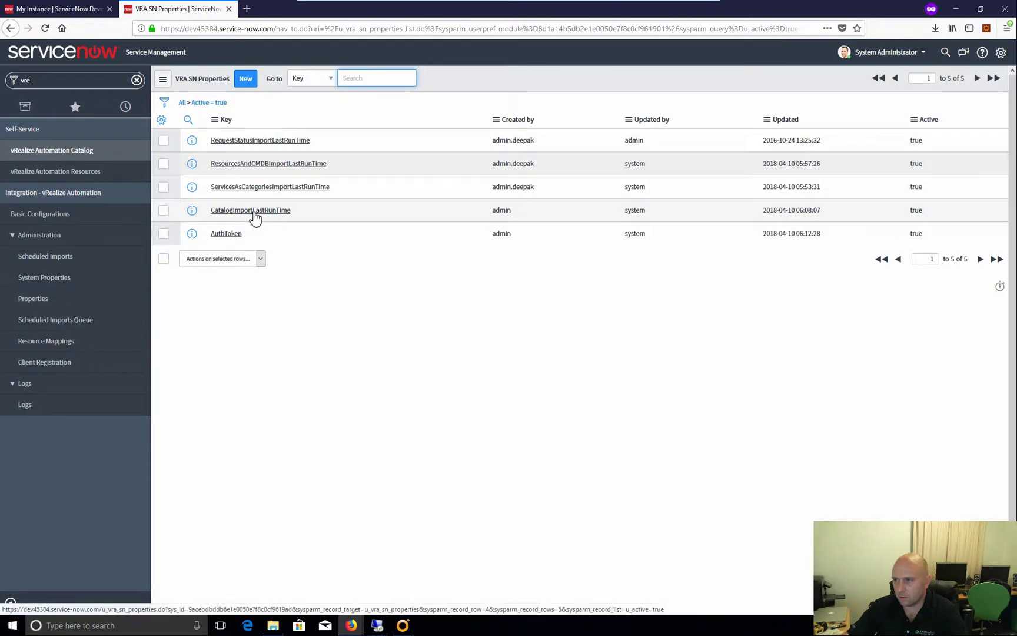
{"action": "left_click", "coordinate": [278, 217]}
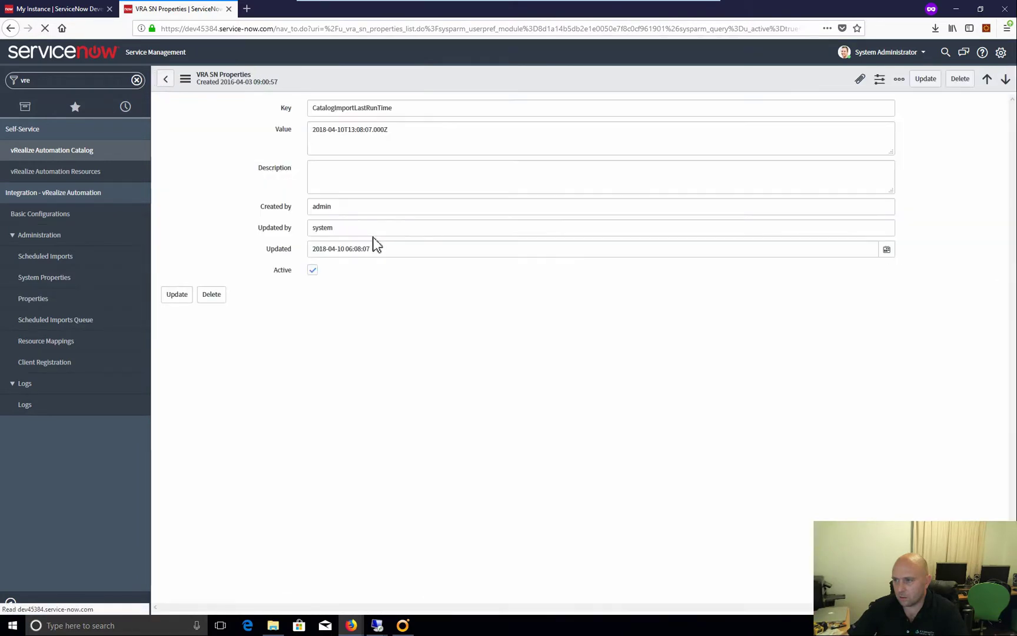
{"action": "triple_click", "coordinate": [383, 131]}
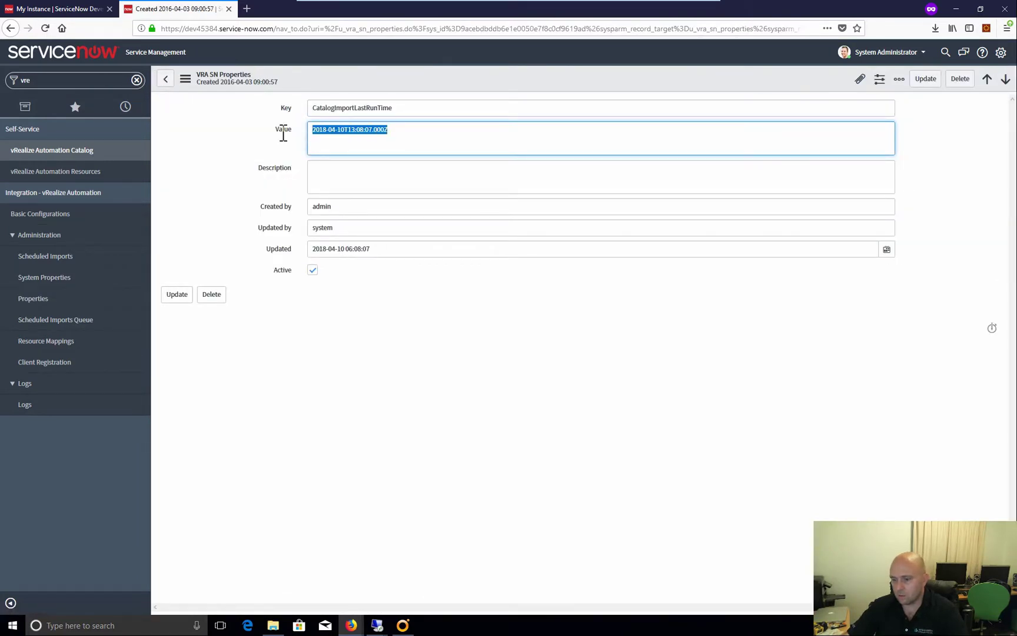
{"action": "key", "text": "BackSpace"}
{"action": "left_click", "coordinate": [175, 294]}
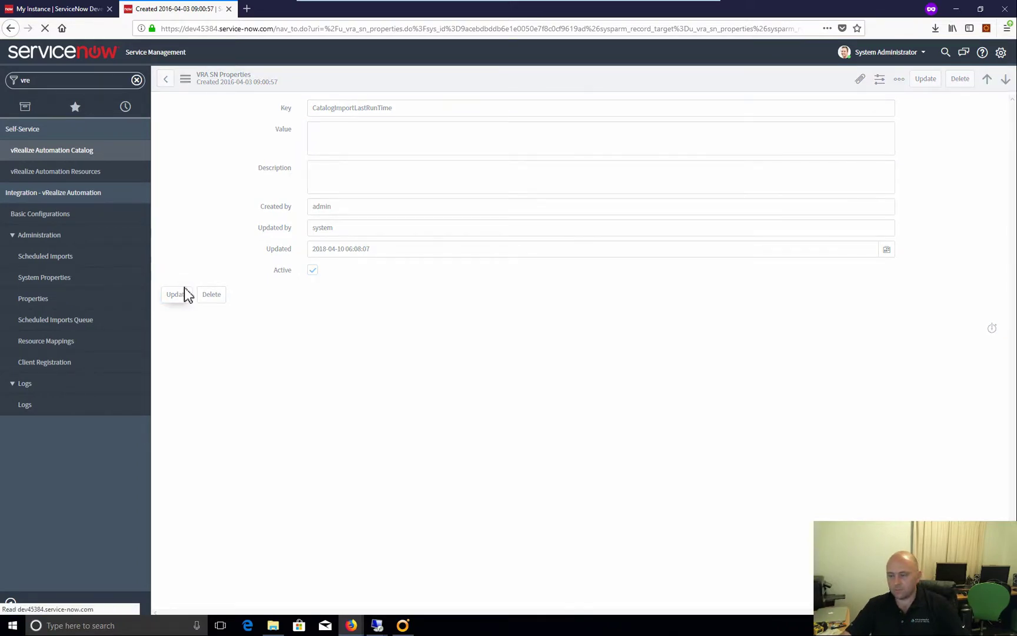
Execute the vRealize-Automation-ImportCatalogItems scheduled job immediately
{"action": "left_click", "coordinate": [62, 320]}
{"action": "left_click", "coordinate": [61, 261]}
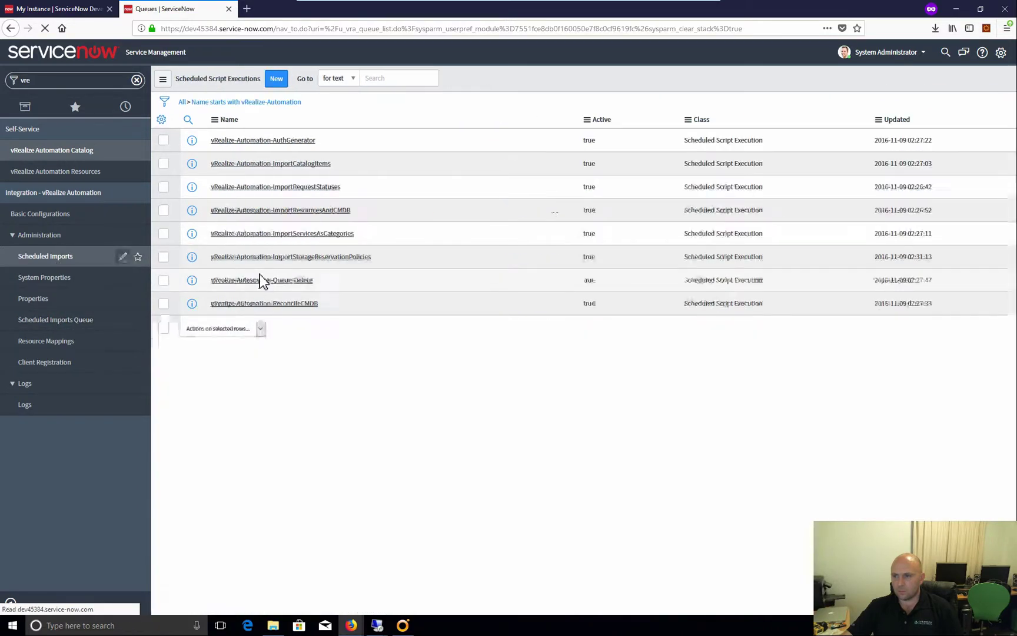
{"action": "left_click", "coordinate": [306, 169]}
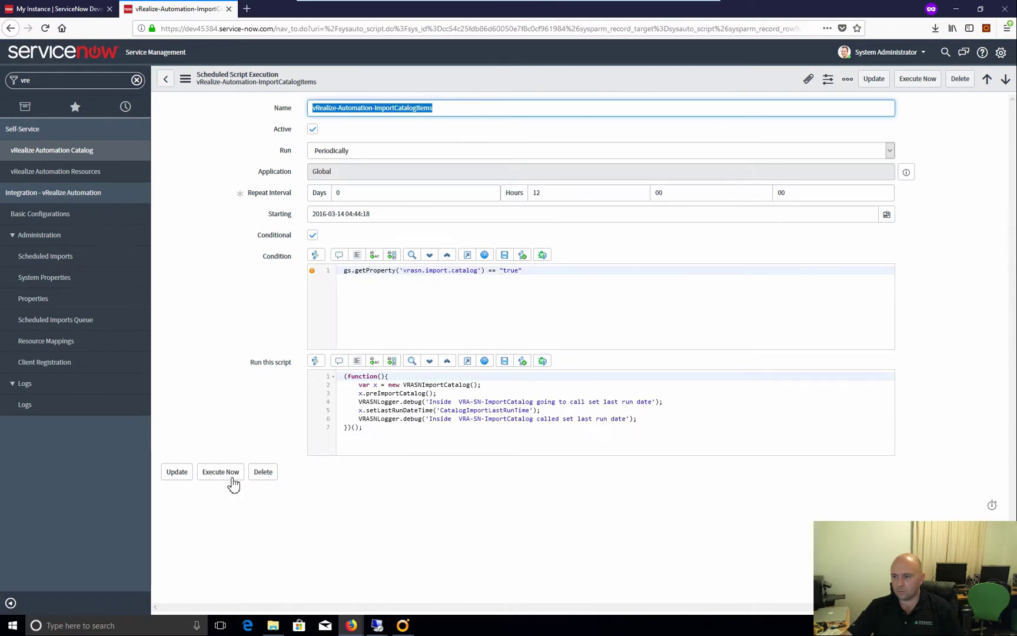
{"action": "left_click", "coordinate": [233, 473]}
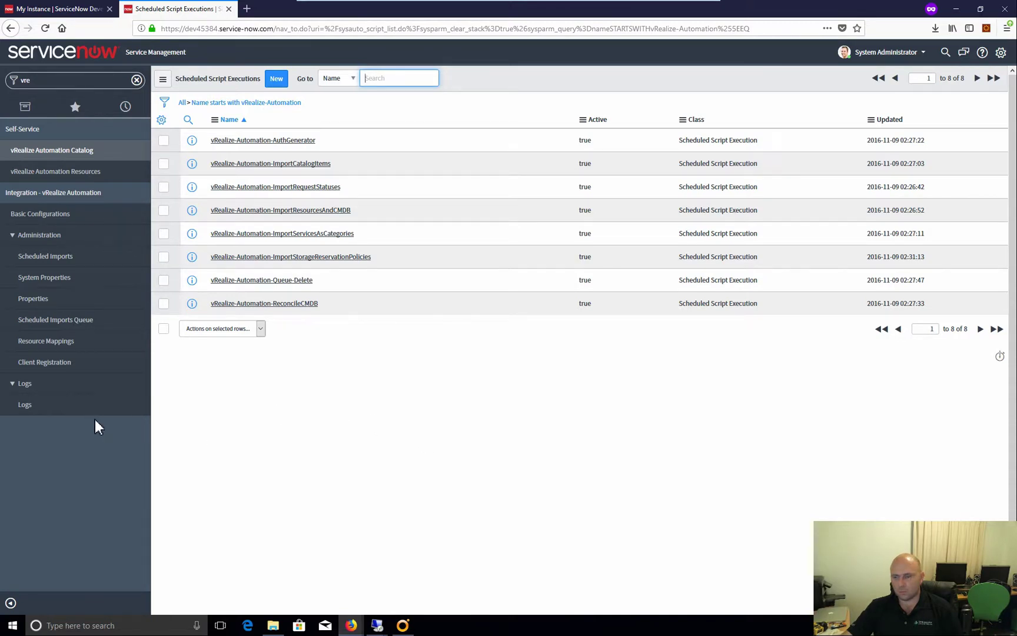
Keep refreshing the log until 15530 entries show new catalog items and variables being created
{"action": "left_click", "coordinate": [32, 412]}
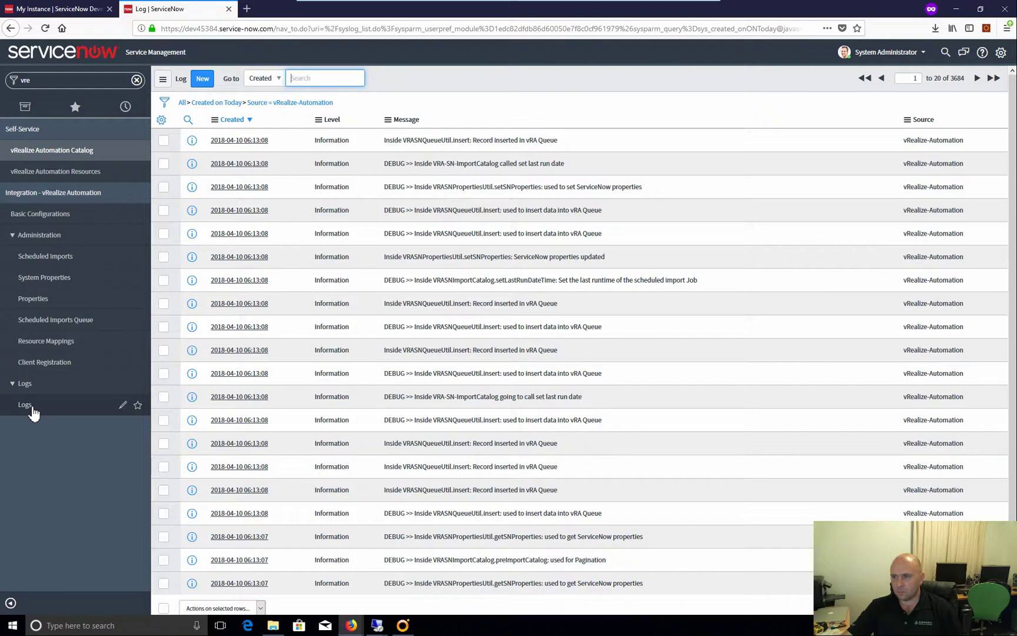
{"action": "left_click", "coordinate": [68, 323]}
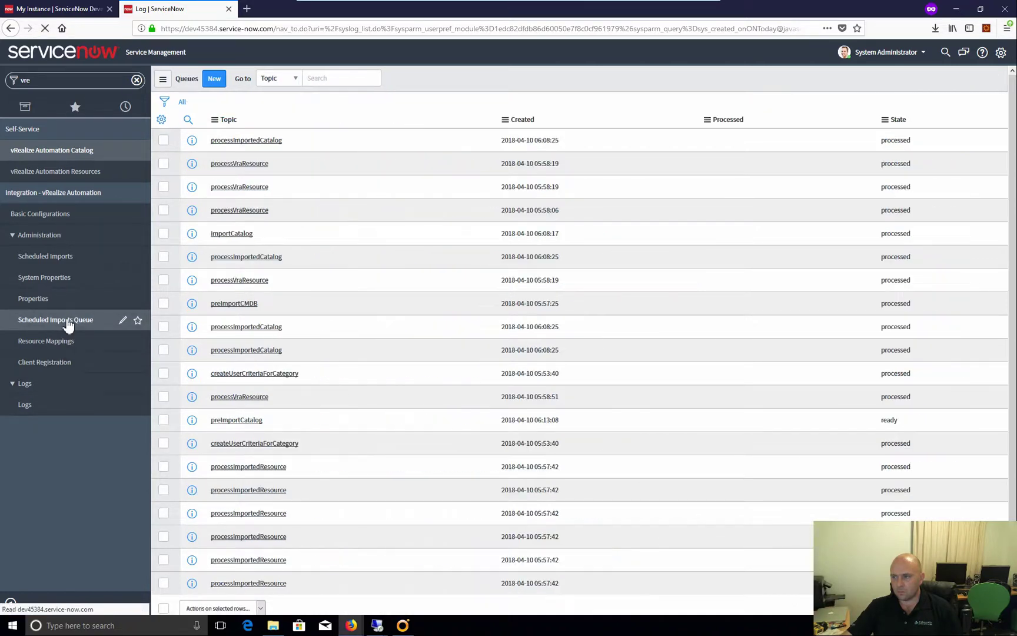
{"action": "left_click", "coordinate": [43, 413]}
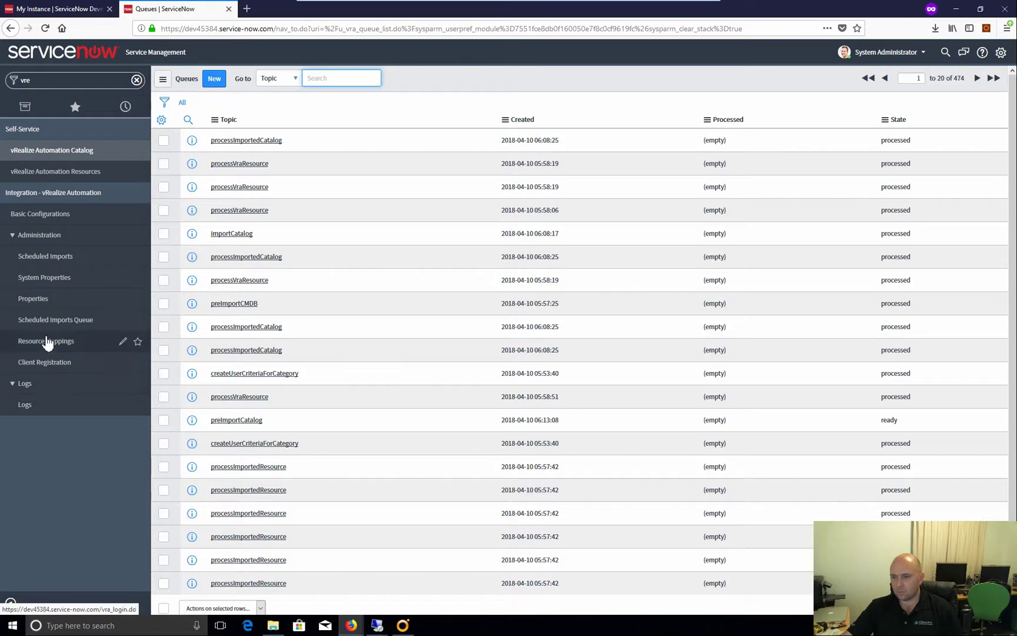
{"action": "left_click", "coordinate": [49, 407]}
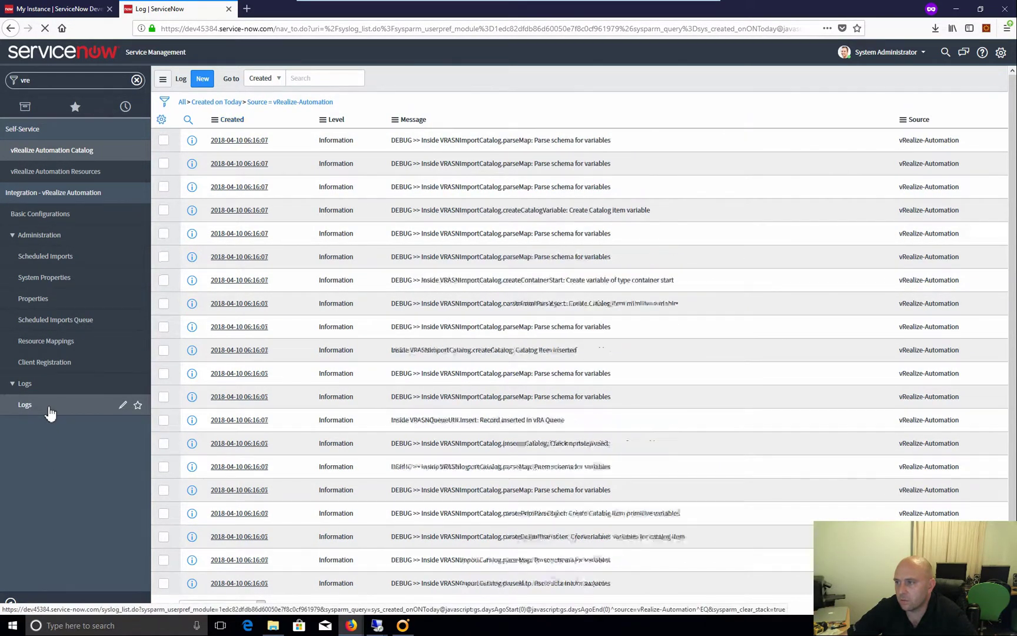
{"action": "left_click", "coordinate": [50, 414]}
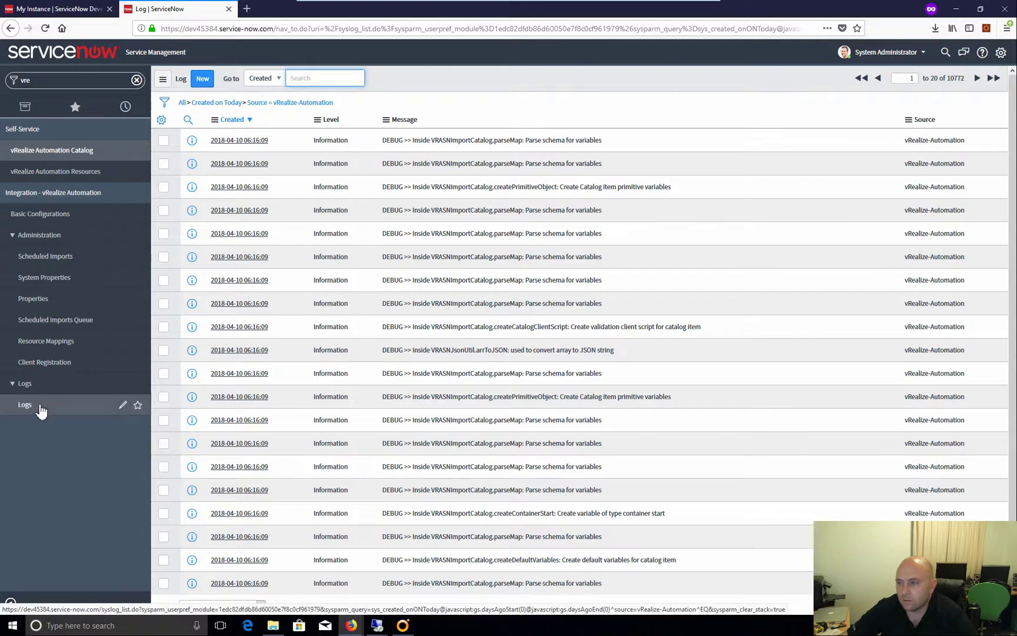
{"action": "left_click", "coordinate": [41, 410]}
{"action": "left_click", "coordinate": [41, 410]}
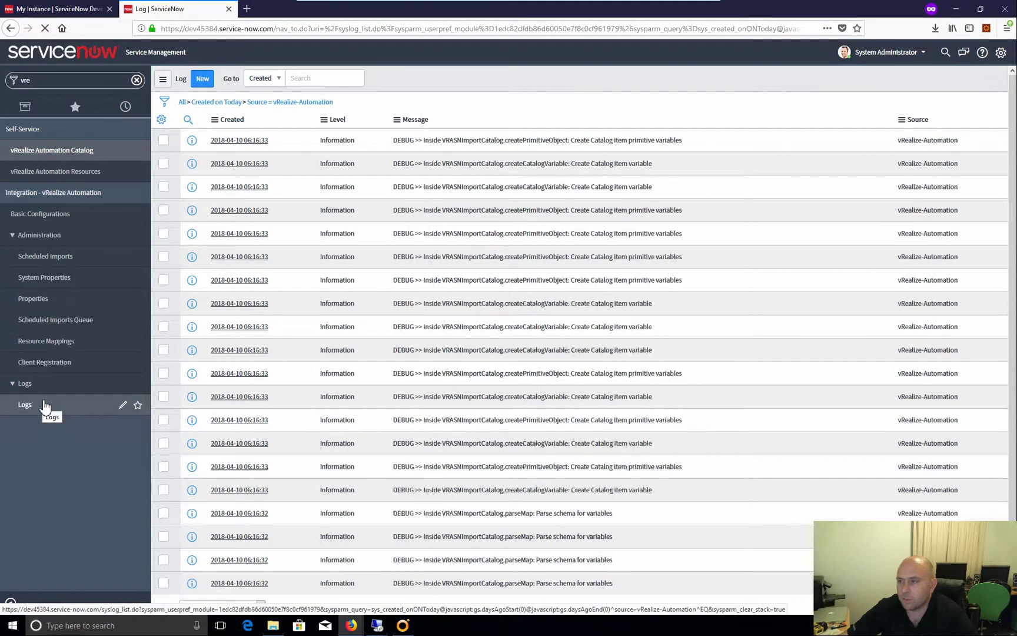
{"action": "left_click", "coordinate": [44, 408]}
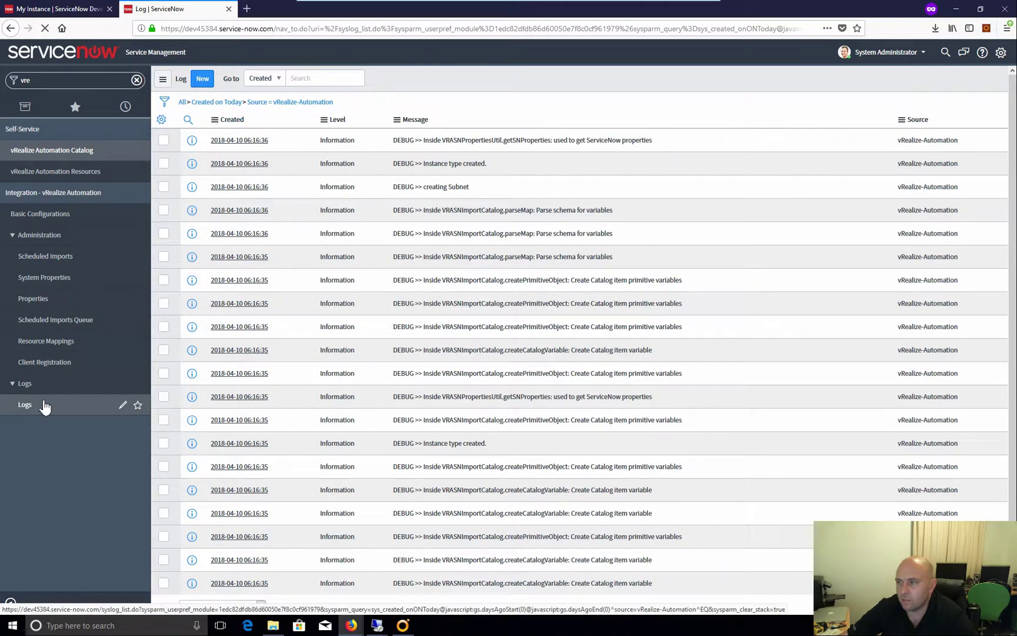
{"action": "left_click", "coordinate": [44, 407]}
{"action": "left_click", "coordinate": [44, 408]}
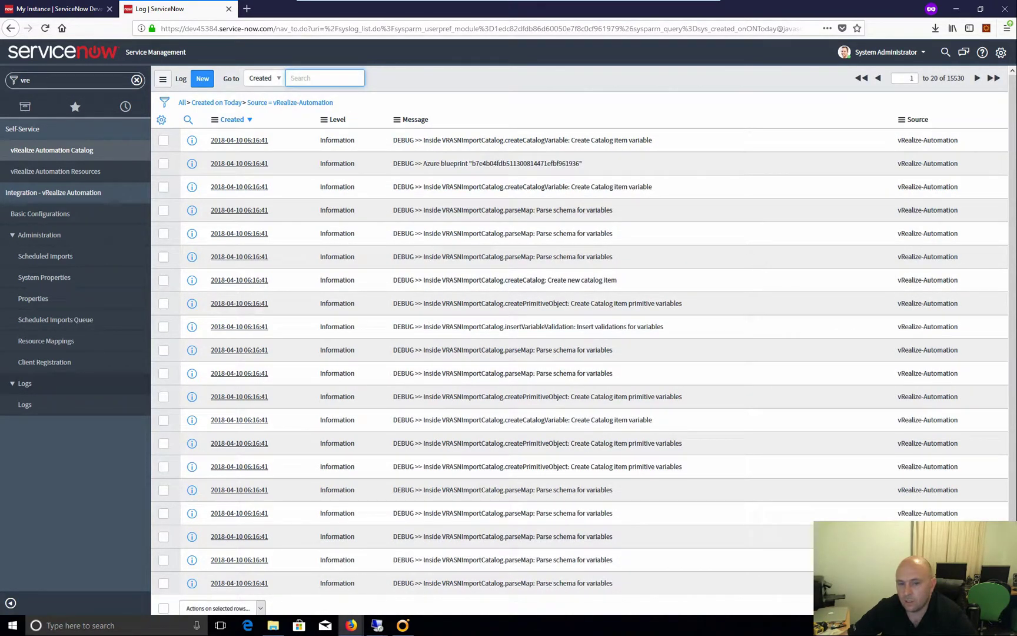
Filter the navigator for 'relation' and open the Suggested Relationships list of 91 pairings
{"action": "left_click", "coordinate": [56, 82]}
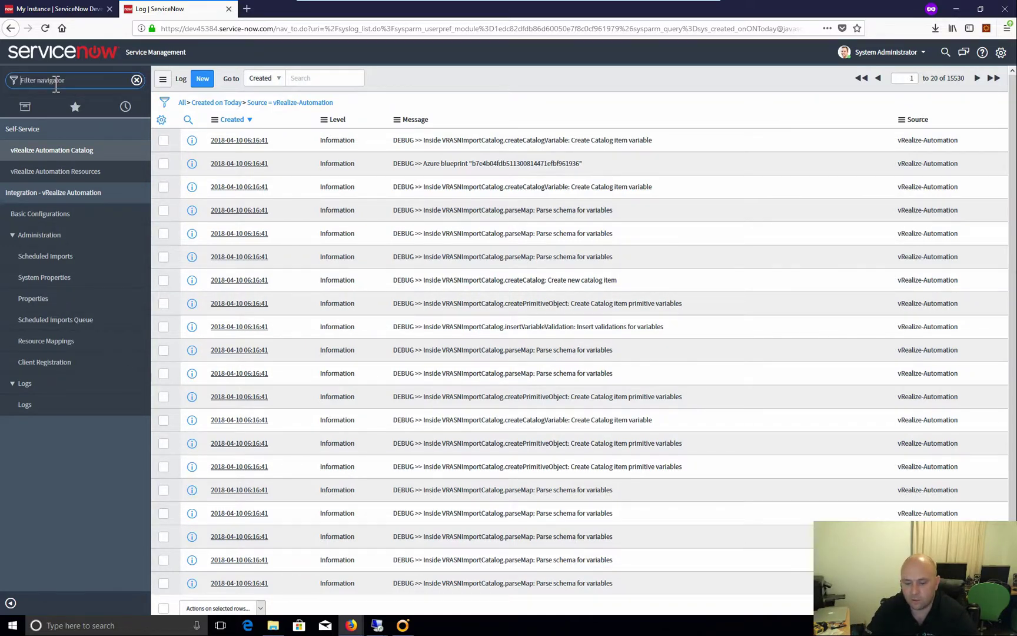
{"action": "type", "text": "re"}
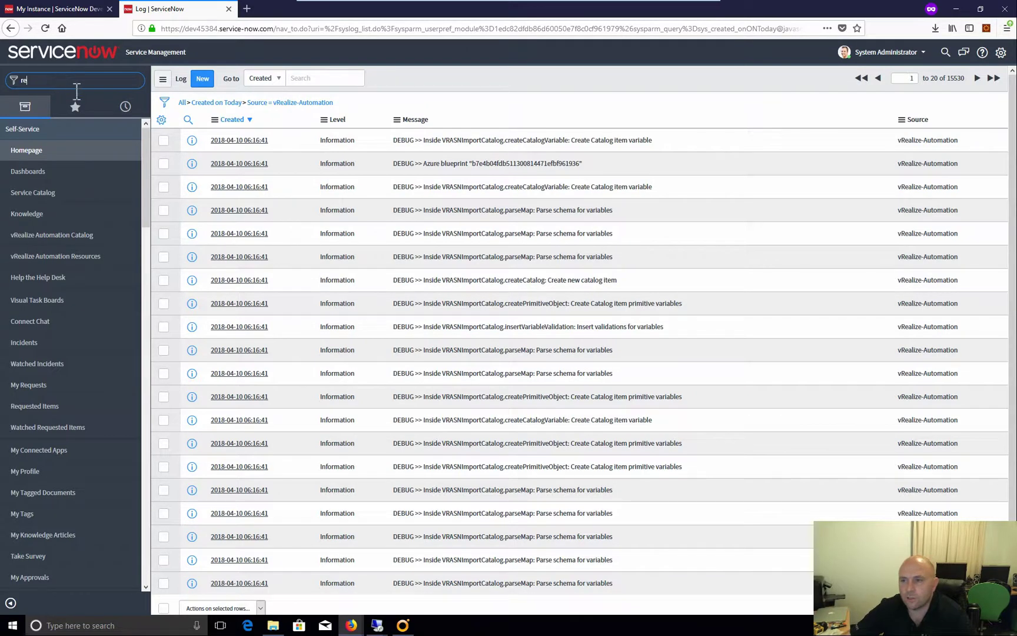
{"action": "type", "text": "lation"}
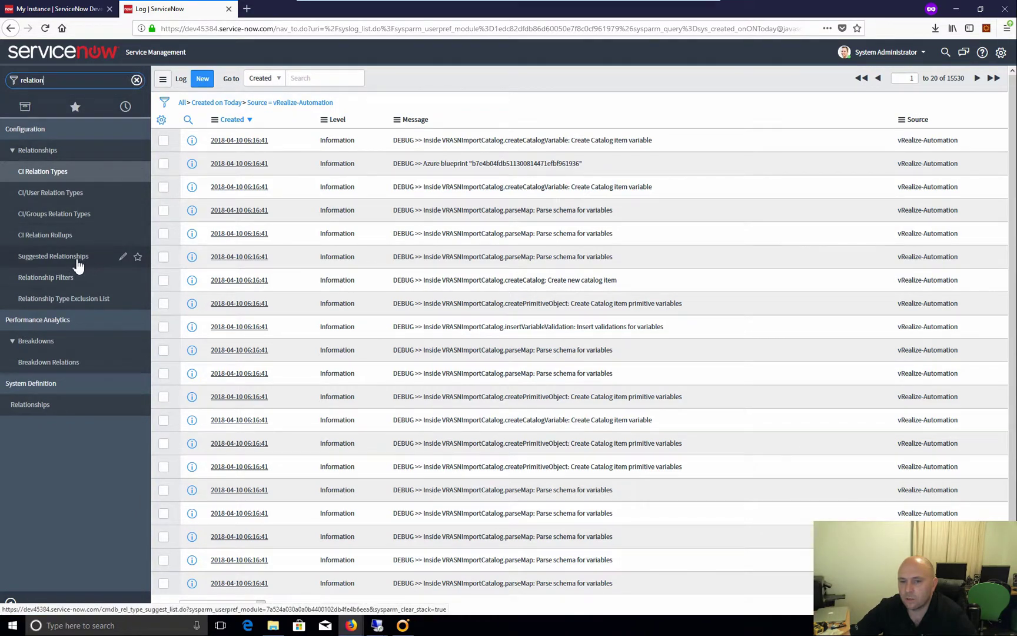
{"action": "left_click", "coordinate": [77, 261]}
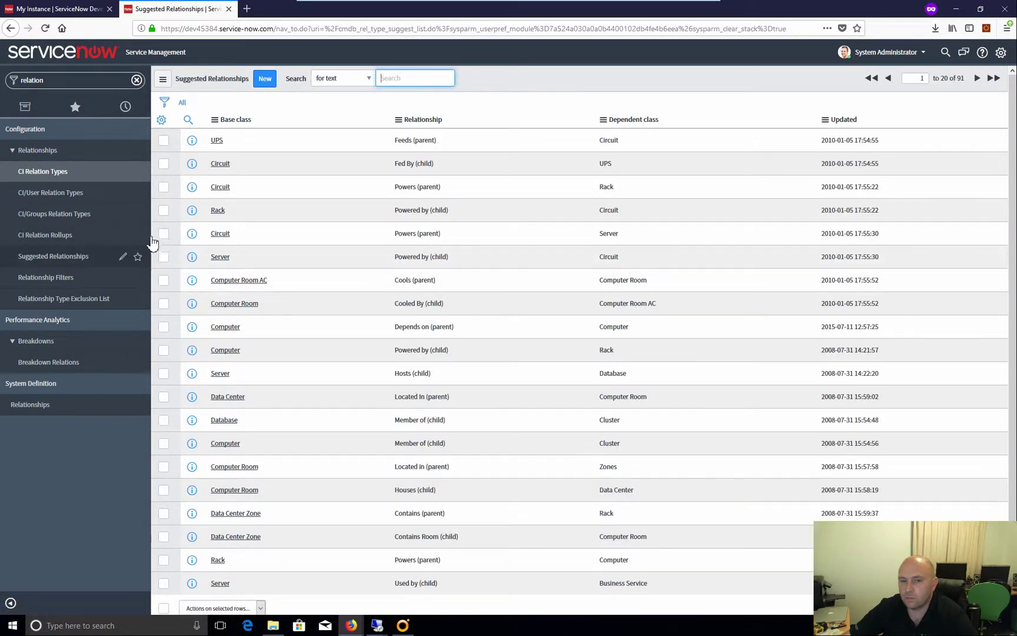
{"action": "left_click", "coordinate": [192, 163]}
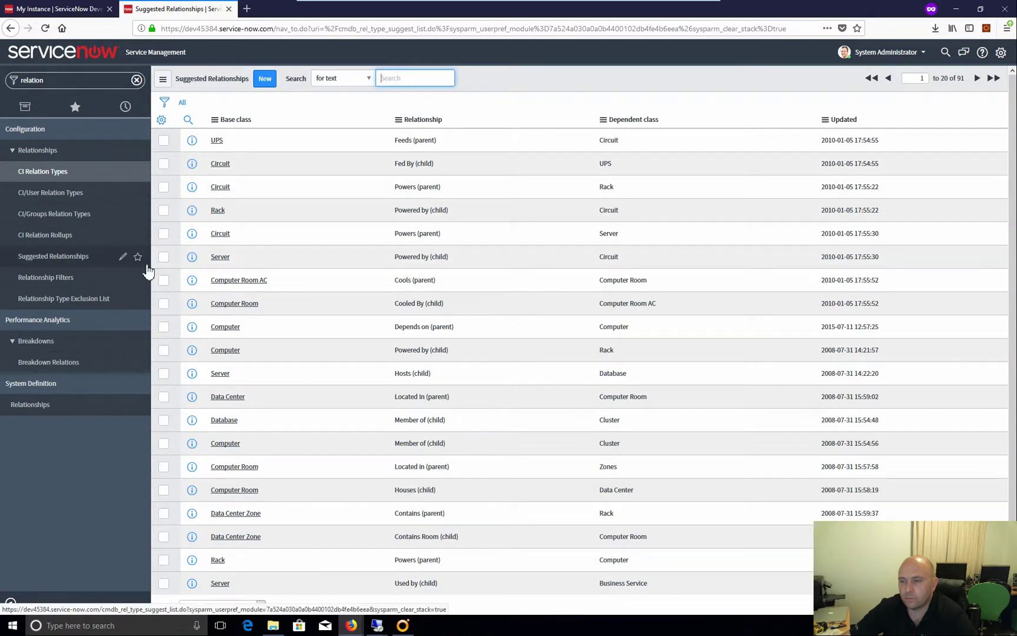
{"action": "left_click", "coordinate": [53, 259]}
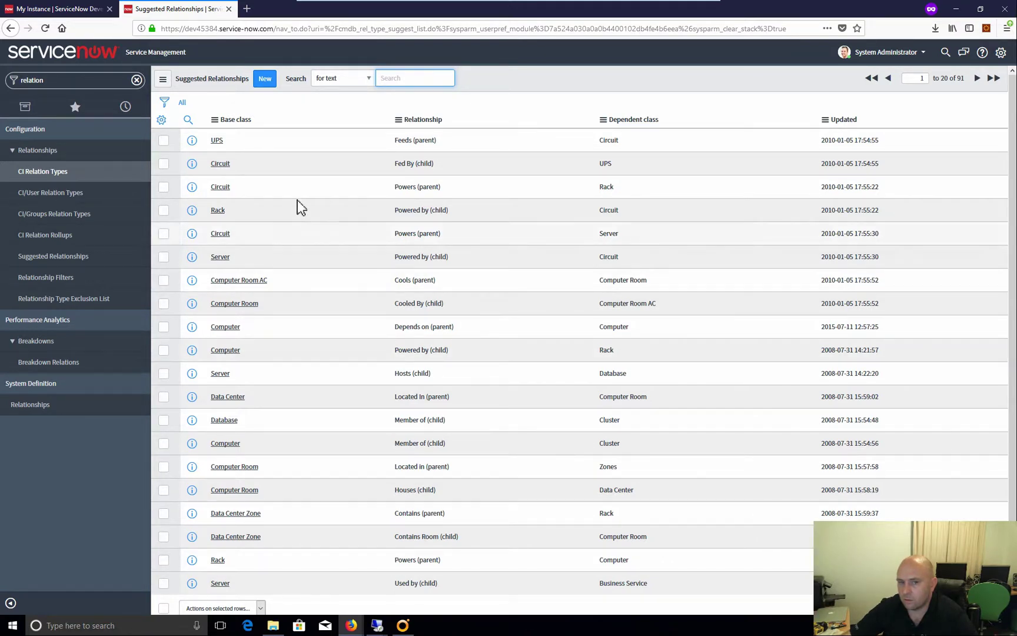
Start a new suggested relationship with base class Application and relationship Hosted on (parent)
{"action": "left_click", "coordinate": [265, 78]}
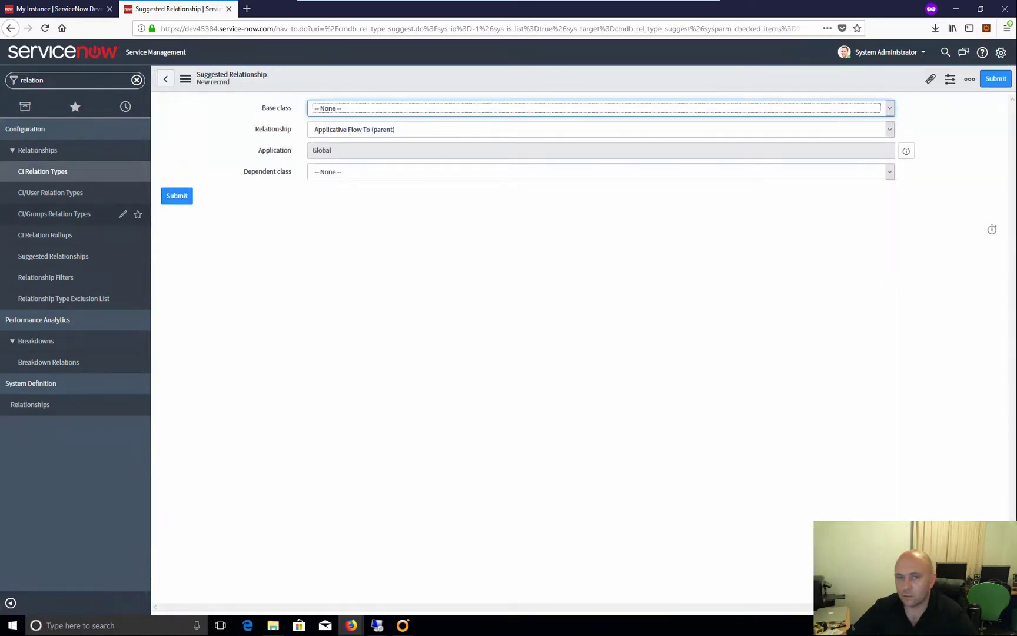
{"action": "left_click", "coordinate": [433, 111]}
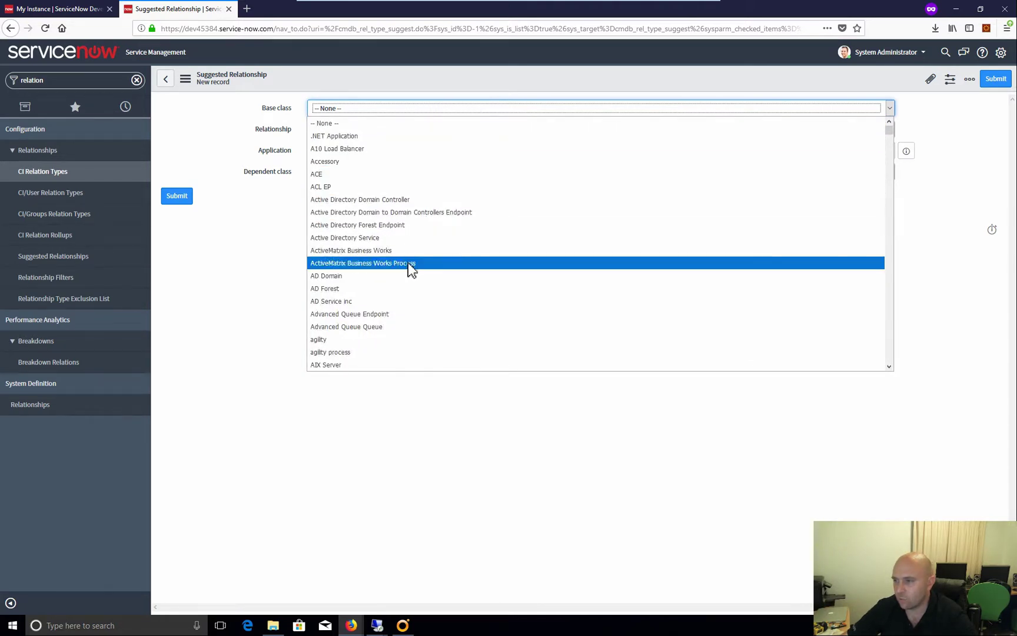
{"action": "type", "text": "a"}
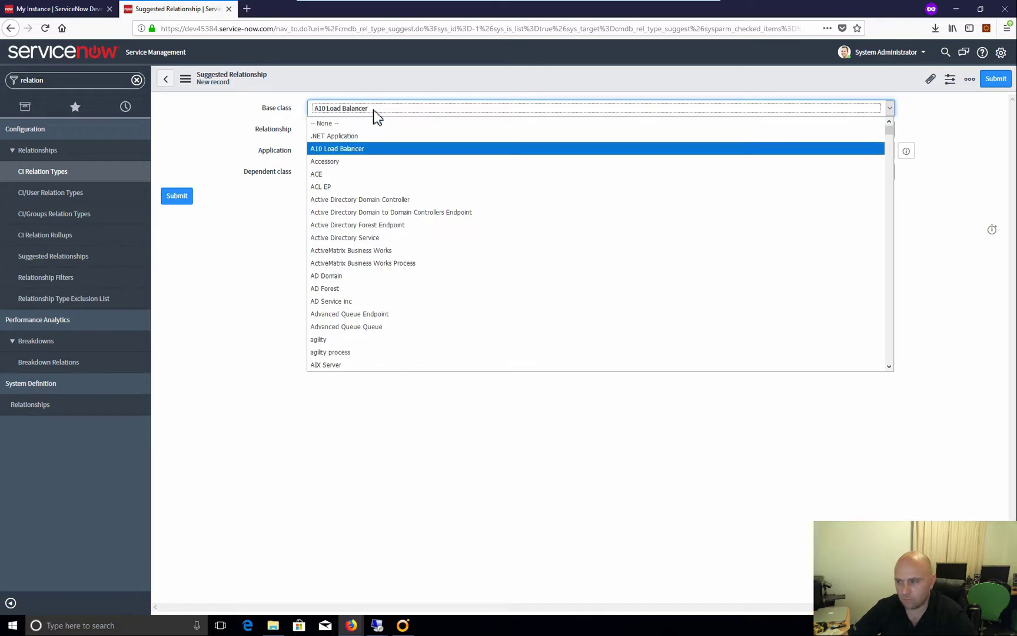
{"action": "type", "text": "pplication"}
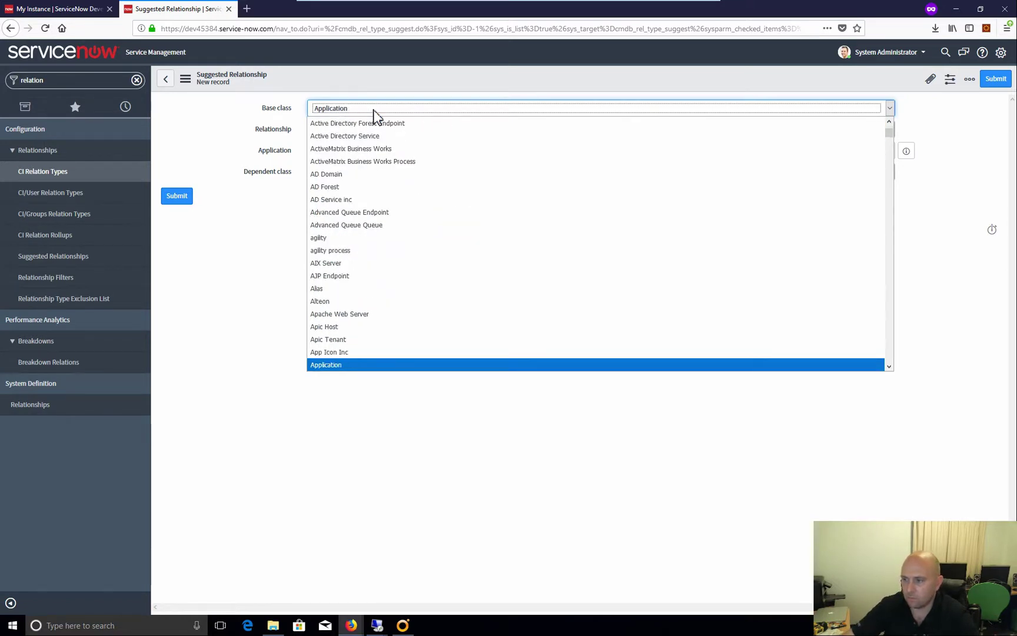
{"action": "scroll", "coordinate": [392, 327], "scroll_direction": "down", "scroll_amount": 2}
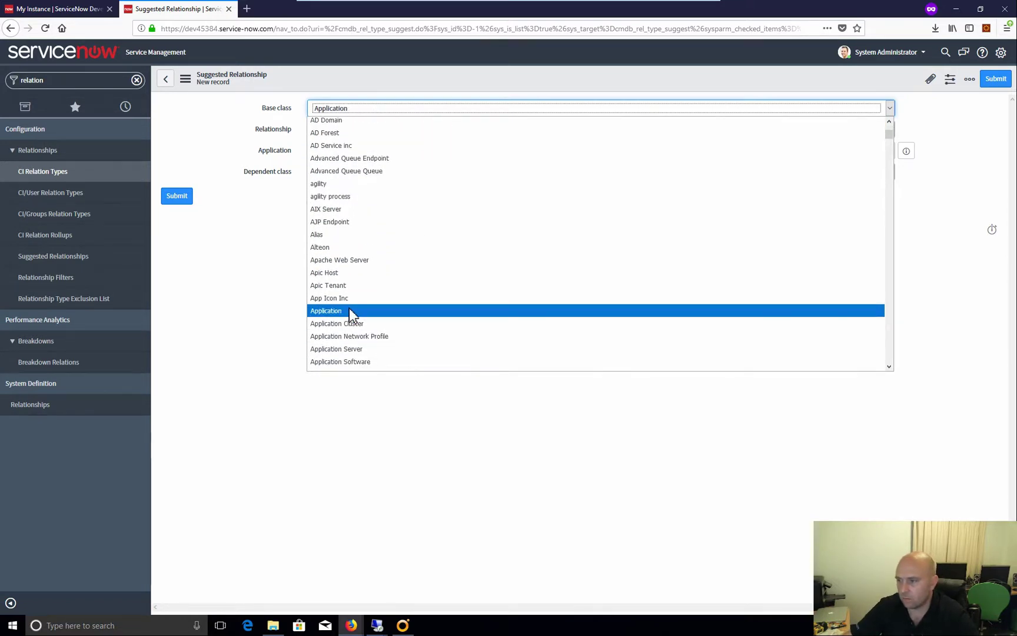
{"action": "left_click", "coordinate": [350, 312]}
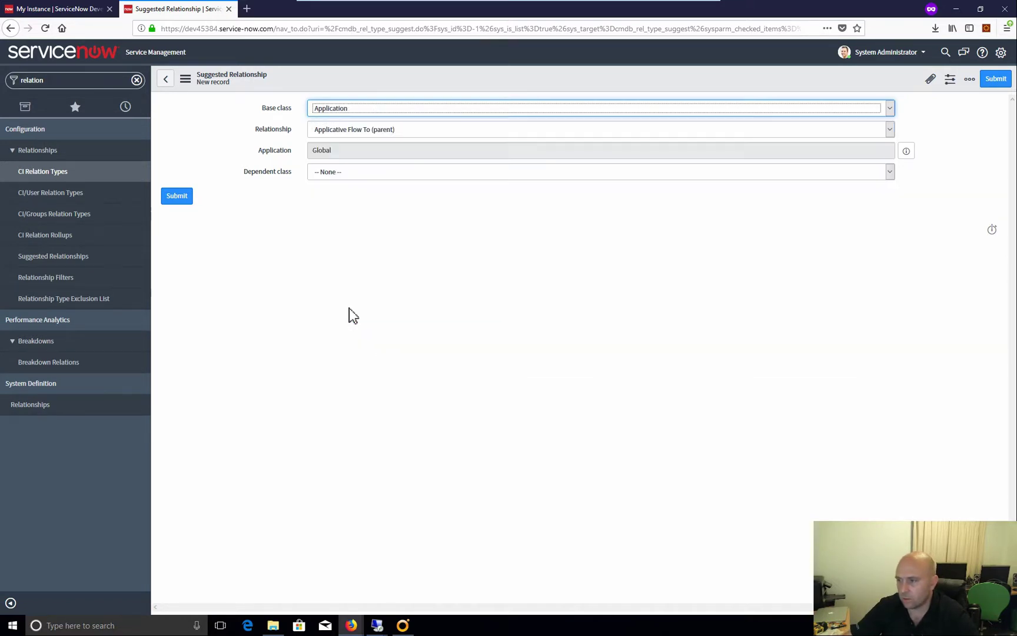
{"action": "left_click", "coordinate": [410, 132]}
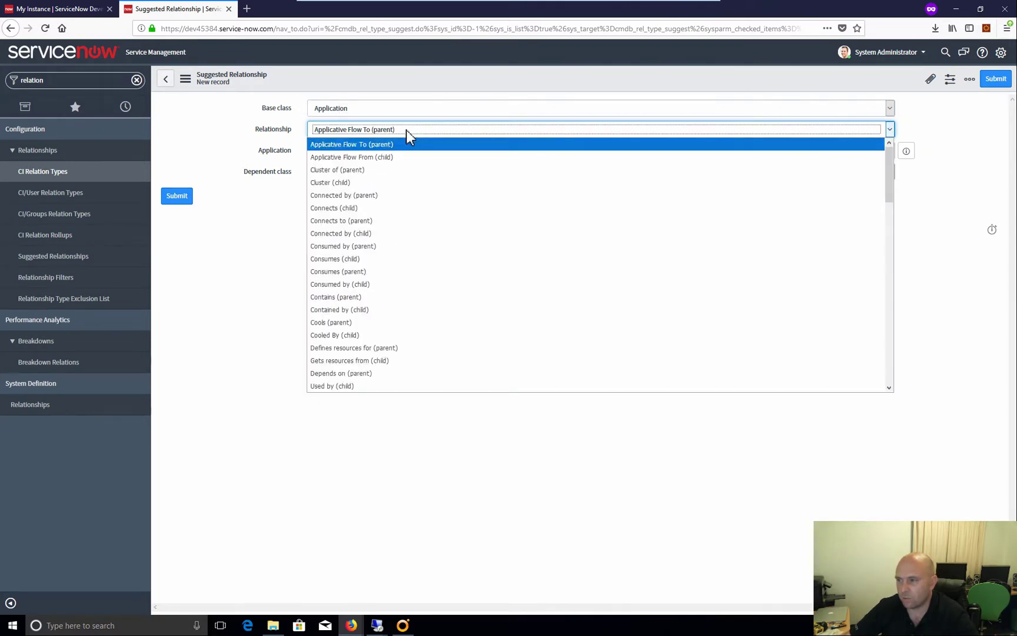
{"action": "type", "text": "h"}
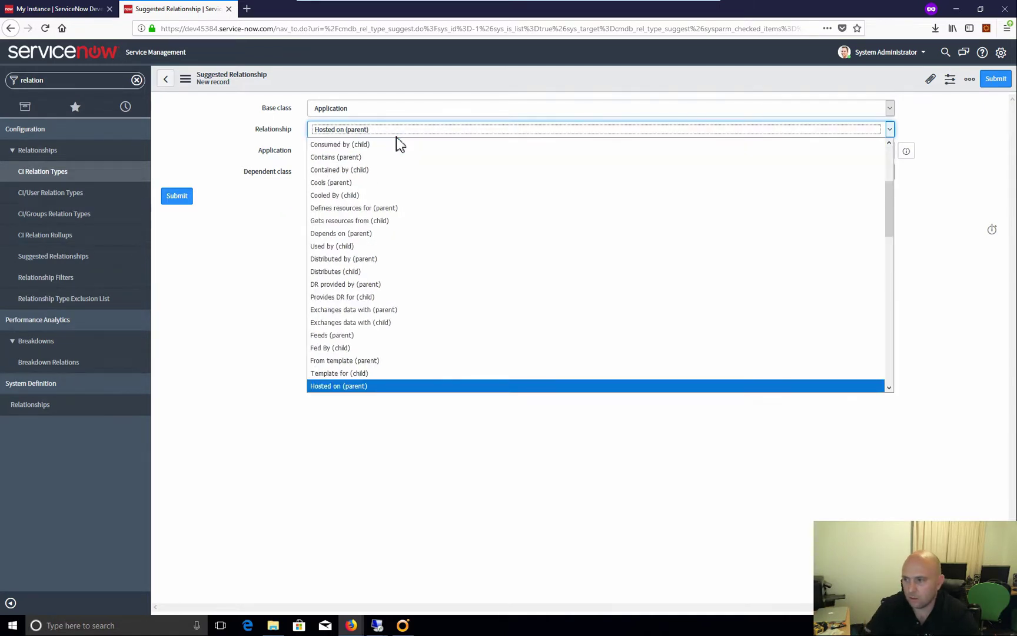
{"action": "left_click", "coordinate": [350, 383]}
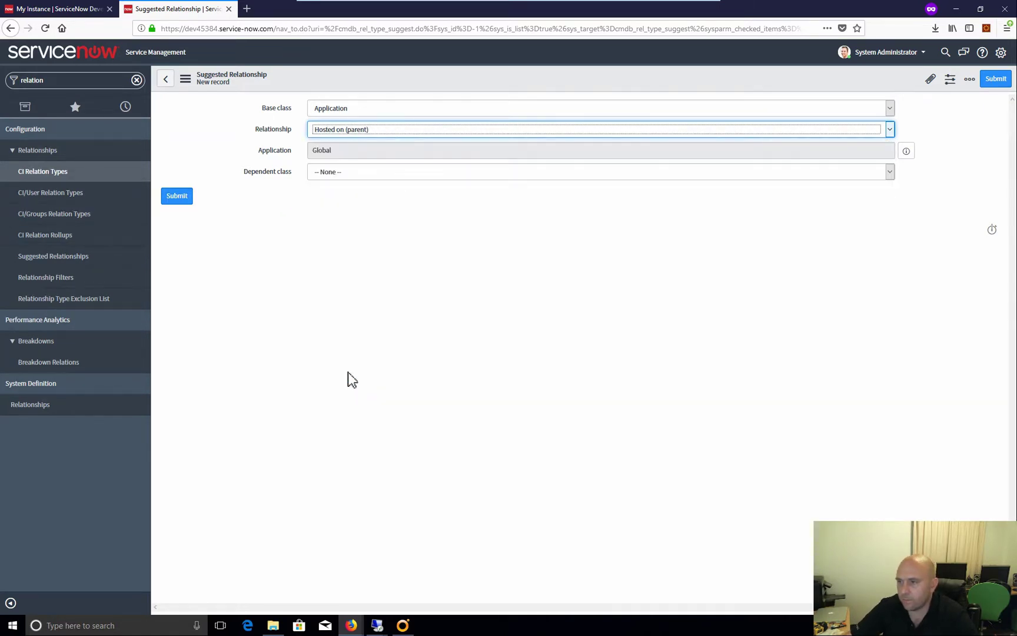
Set the dependent class to VMware Virtual Machine Instance and submit, bringing the list to 93
{"action": "left_click", "coordinate": [347, 176]}
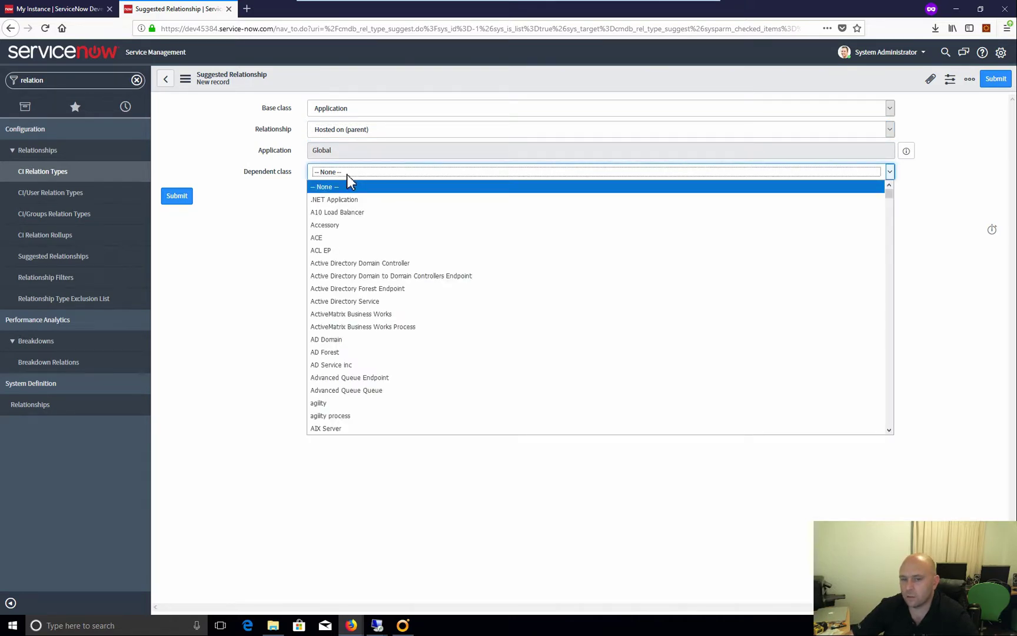
{"action": "type", "text": "vmware"}
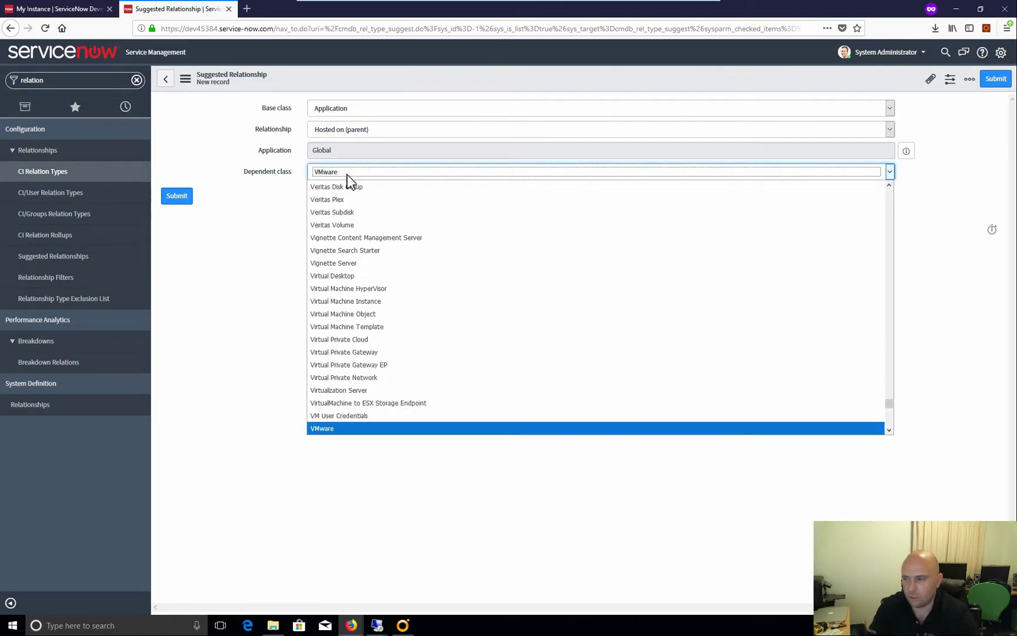
{"action": "scroll", "coordinate": [390, 323], "scroll_direction": "down", "scroll_amount": 4}
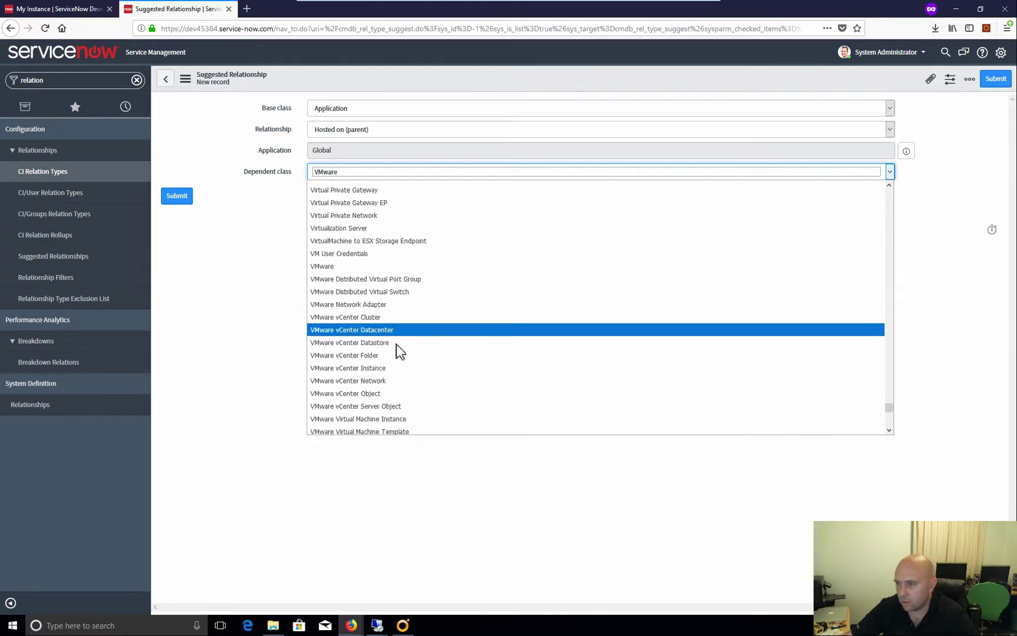
{"action": "scroll", "coordinate": [410, 382], "scroll_direction": "down", "scroll_amount": 2}
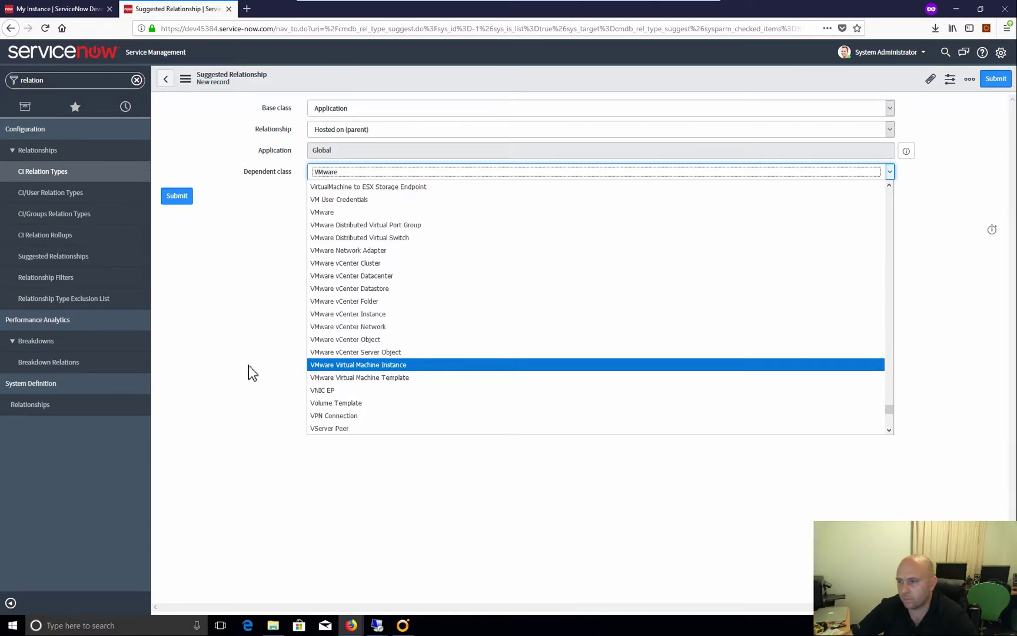
{"action": "left_click", "coordinate": [334, 365]}
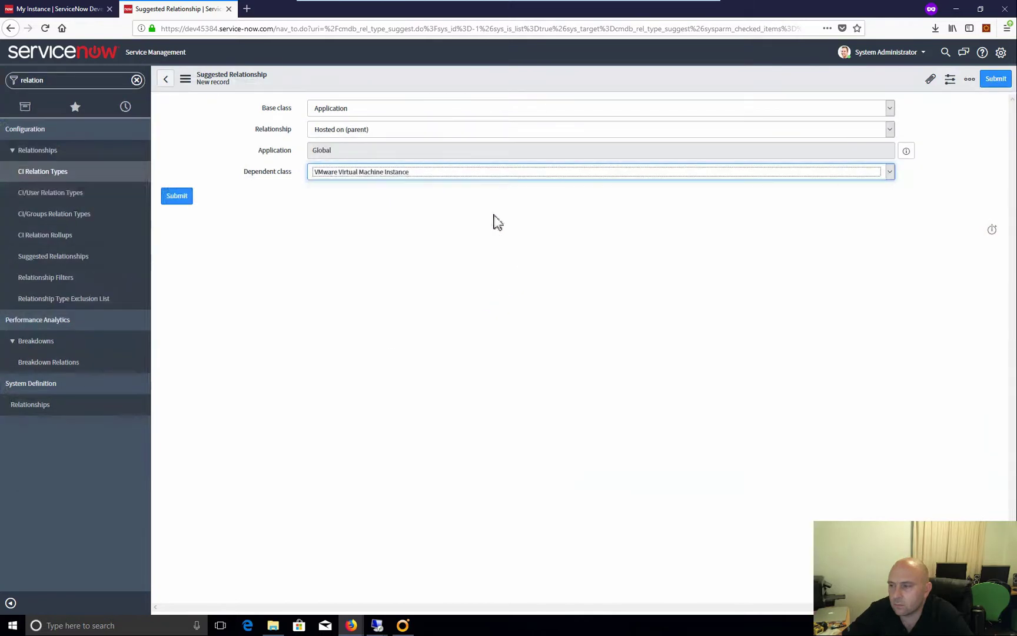
{"action": "left_click", "coordinate": [363, 172]}
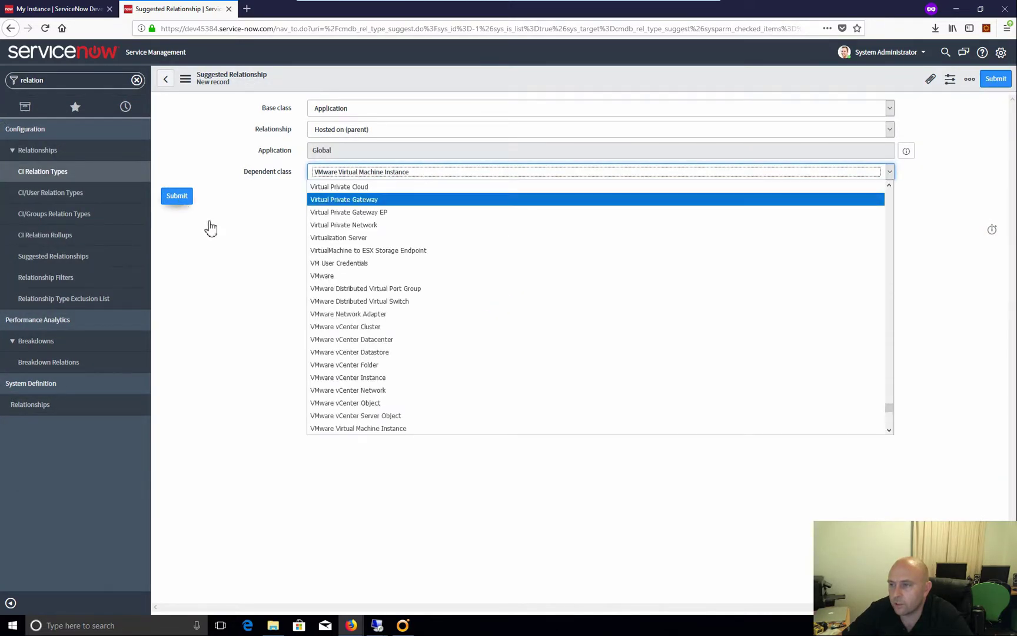
{"action": "left_click", "coordinate": [239, 202]}
{"action": "left_click", "coordinate": [179, 198]}
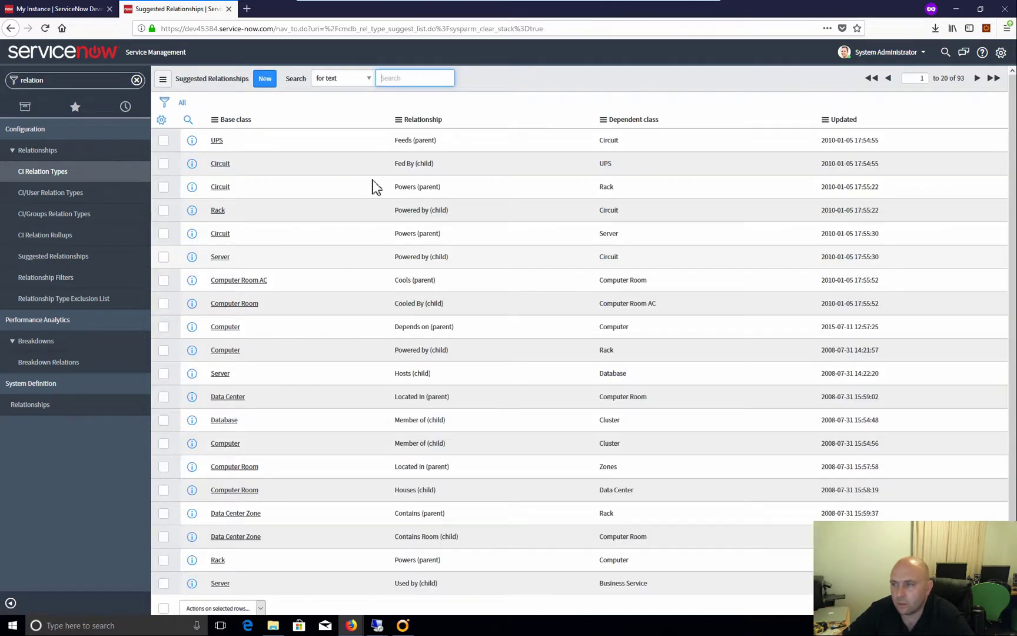
{"action": "left_click", "coordinate": [265, 81]}
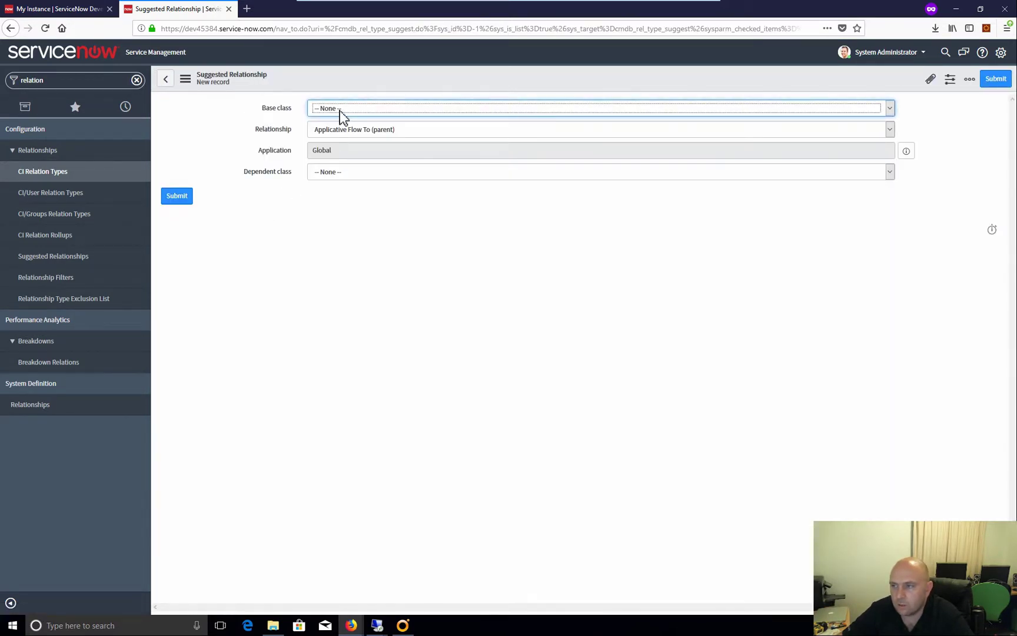
Fill in base class VMware Virtual Machine Instance, relationship Hosts (child), dependent class Application, and submit
{"action": "left_click", "coordinate": [343, 112]}
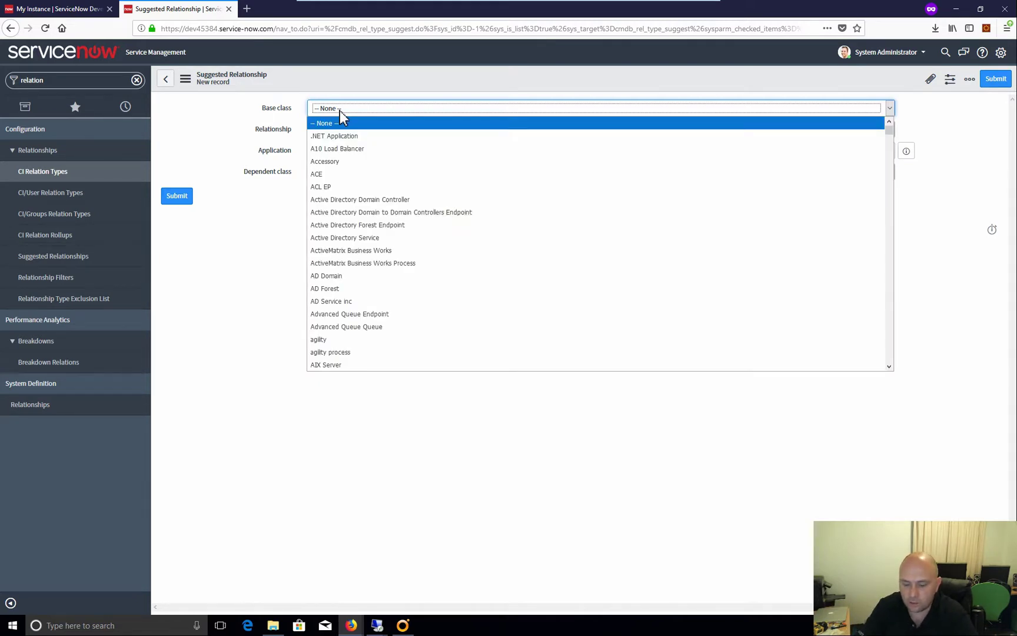
{"action": "type", "text": "vmware"}
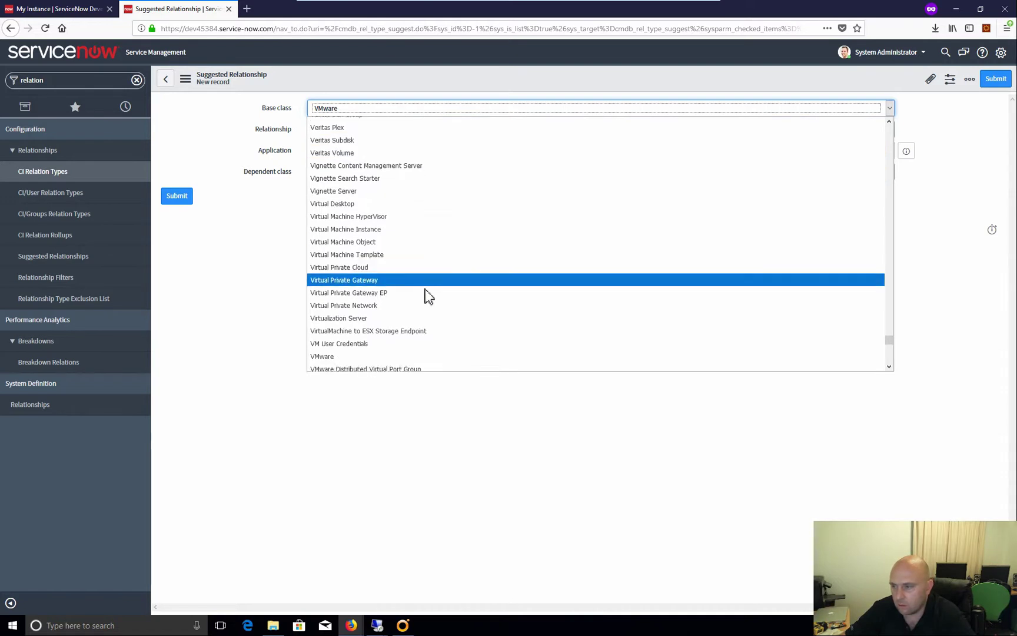
{"action": "scroll", "coordinate": [424, 306], "scroll_direction": "down", "scroll_amount": 5}
{"action": "left_click", "coordinate": [389, 301]}
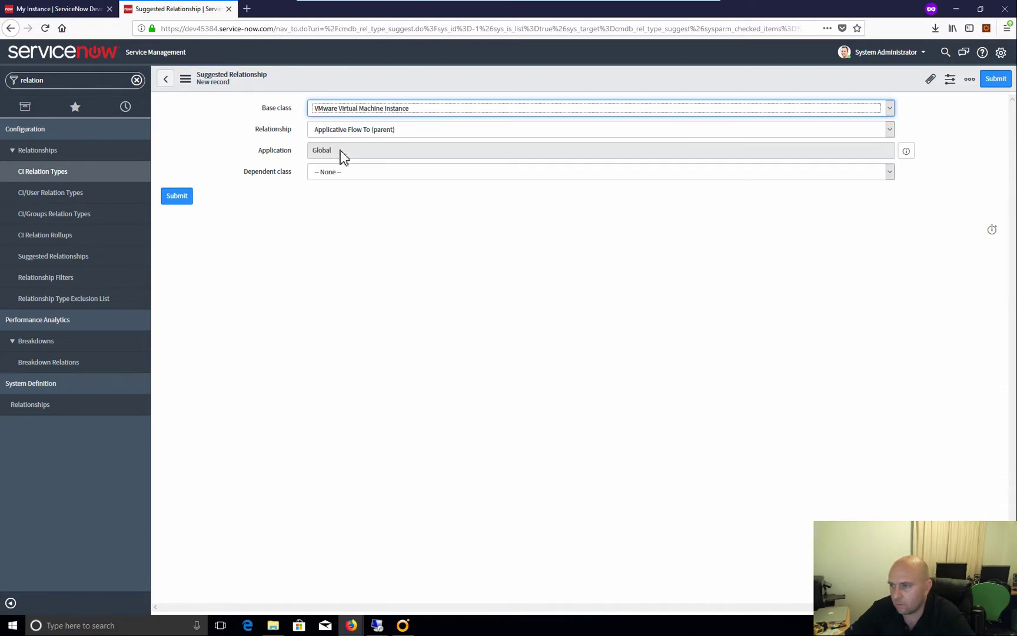
{"action": "left_click", "coordinate": [366, 134]}
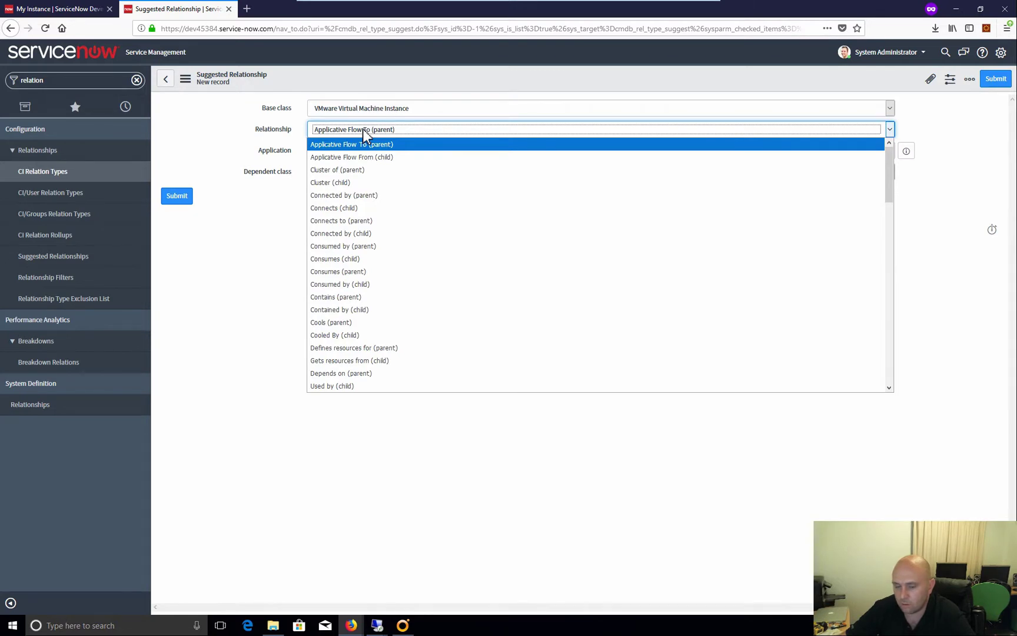
{"action": "key", "text": "h"}
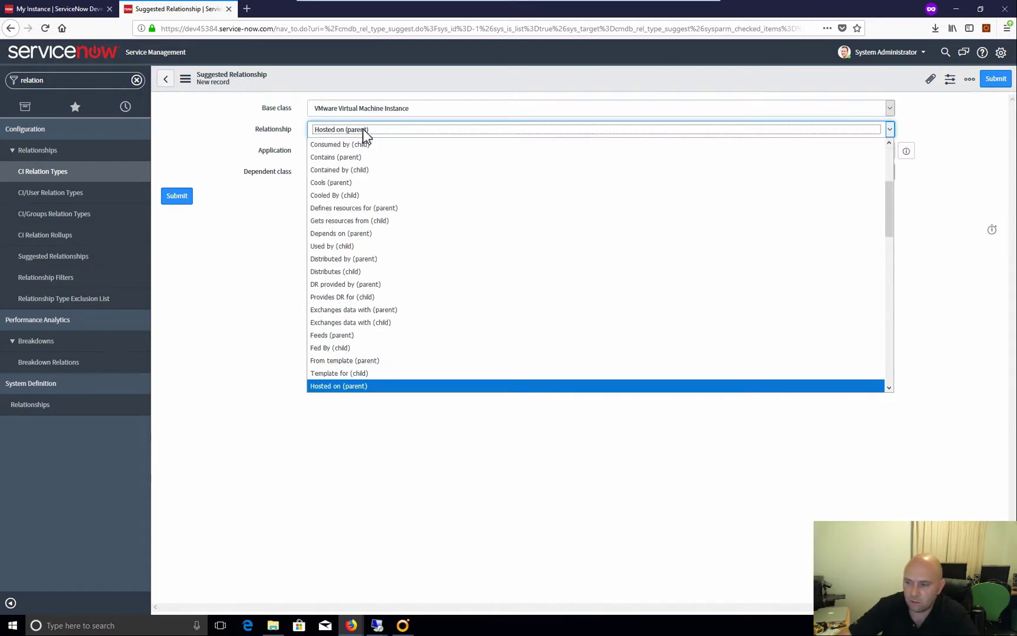
{"action": "scroll", "coordinate": [393, 340], "scroll_direction": "down", "scroll_amount": 1}
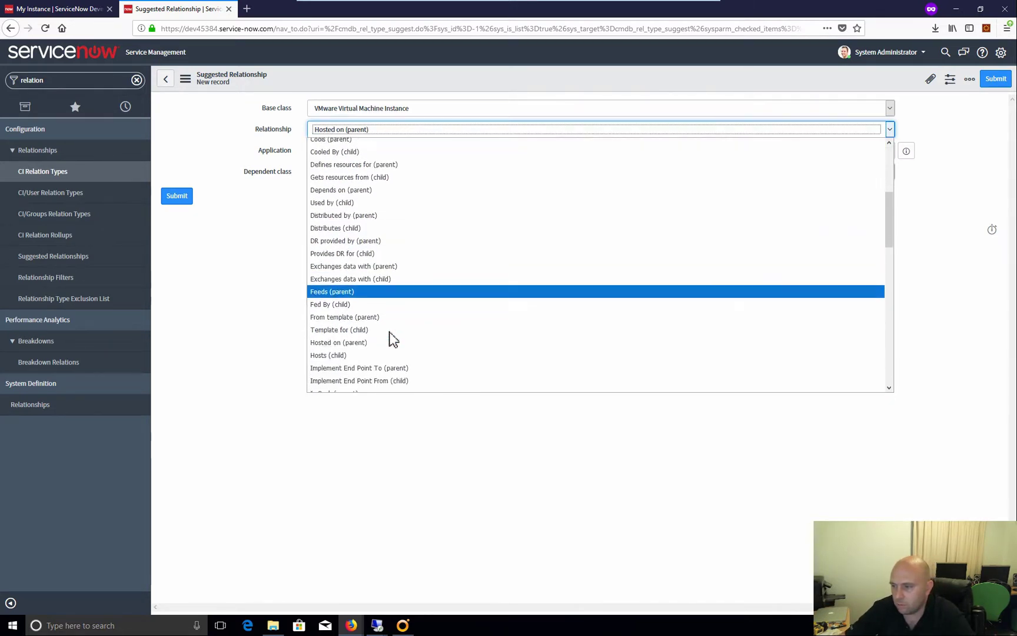
{"action": "left_click", "coordinate": [344, 345]}
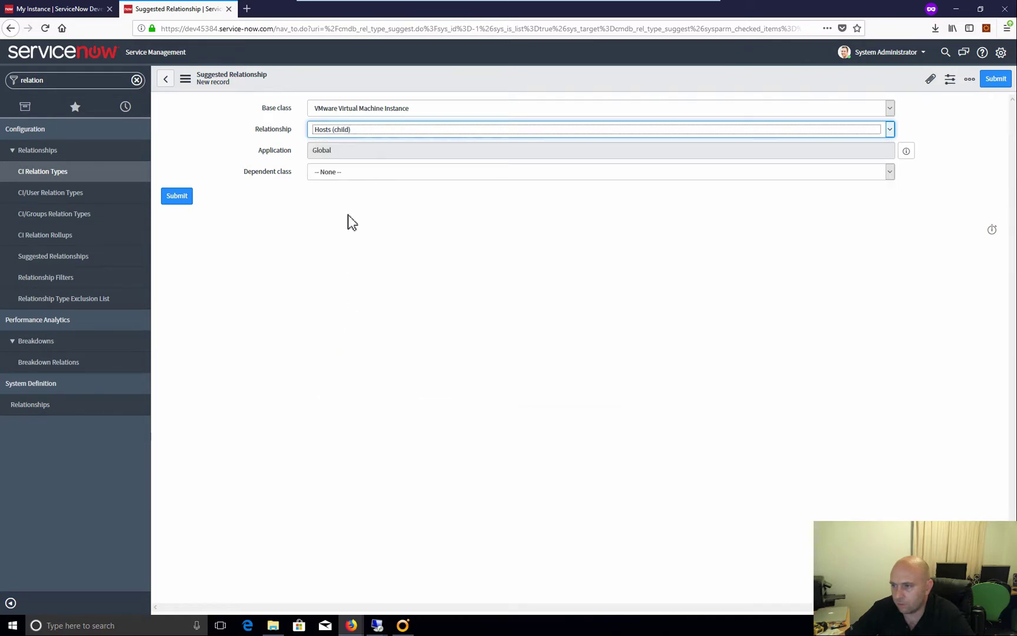
{"action": "left_click", "coordinate": [337, 169]}
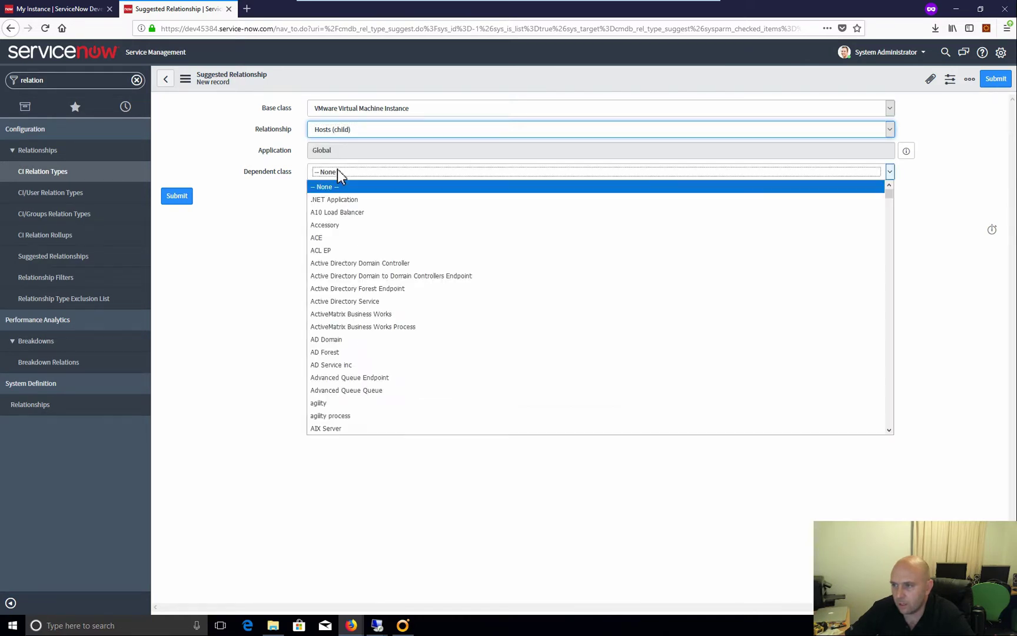
{"action": "type", "text": "appl"}
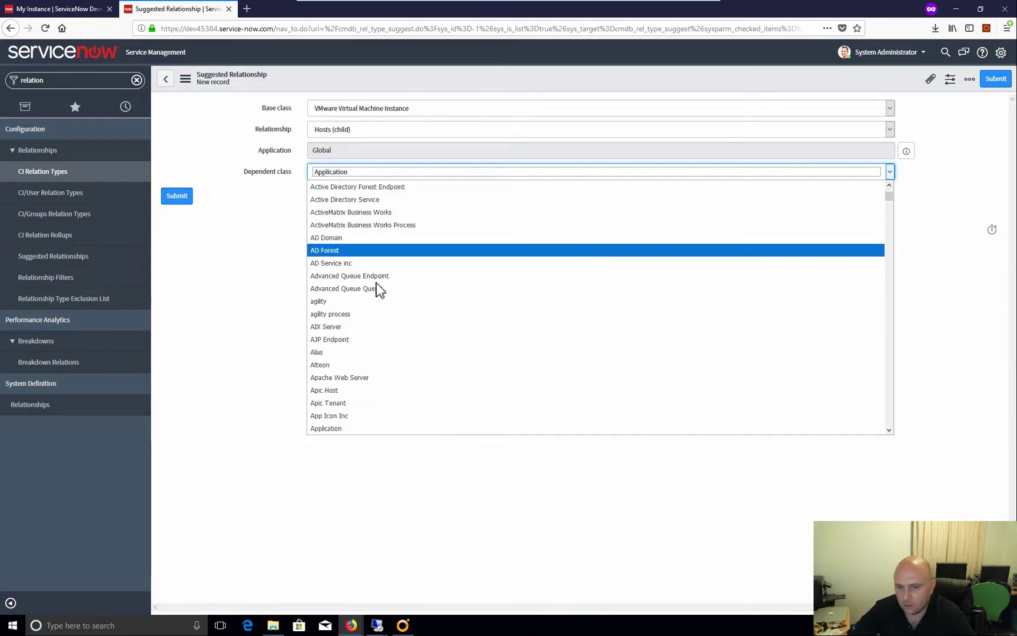
{"action": "left_click", "coordinate": [325, 428]}
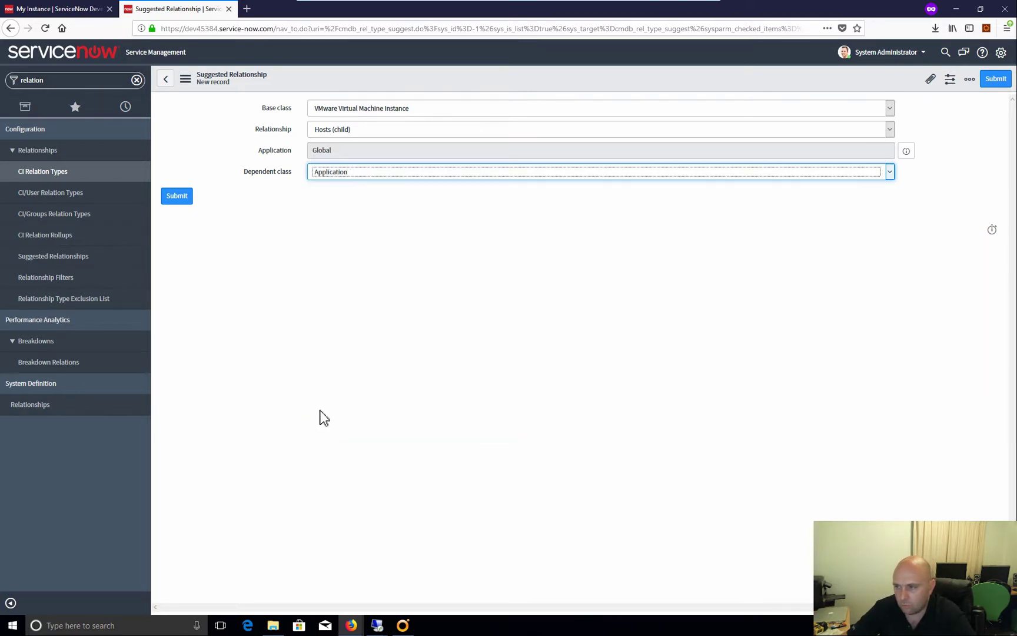
{"action": "left_click", "coordinate": [191, 198]}
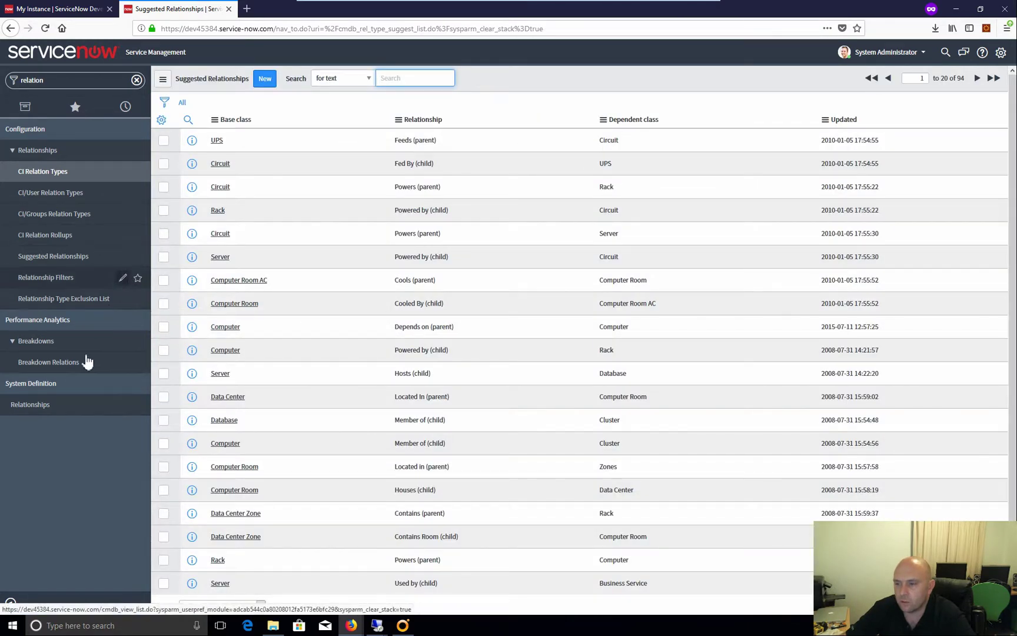
Replace the navigator filter text and open today's vRealize Automation log entries
{"action": "left_click", "coordinate": [47, 80]}
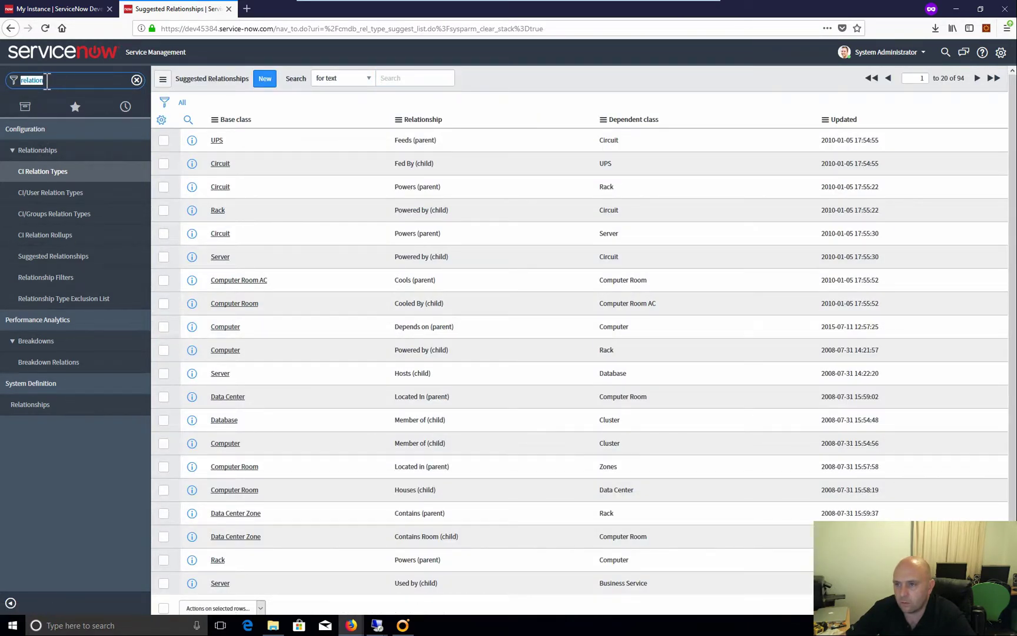
{"action": "left_click", "coordinate": [65, 90]}
{"action": "left_click_drag", "start_coordinate": [53, 88], "coordinate": [16, 84]}
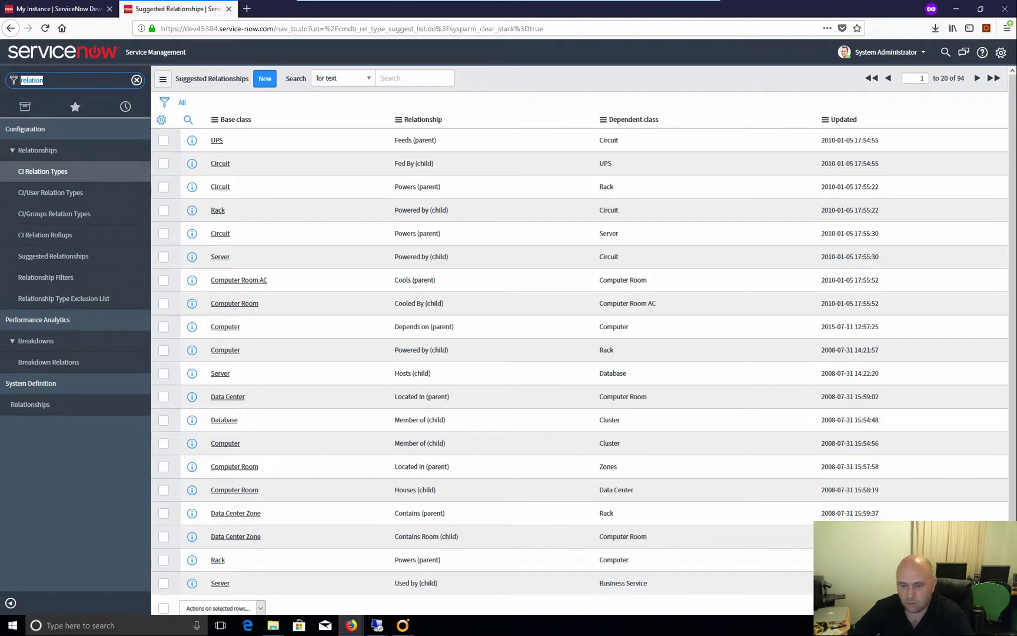
{"action": "type", "text": "re"}
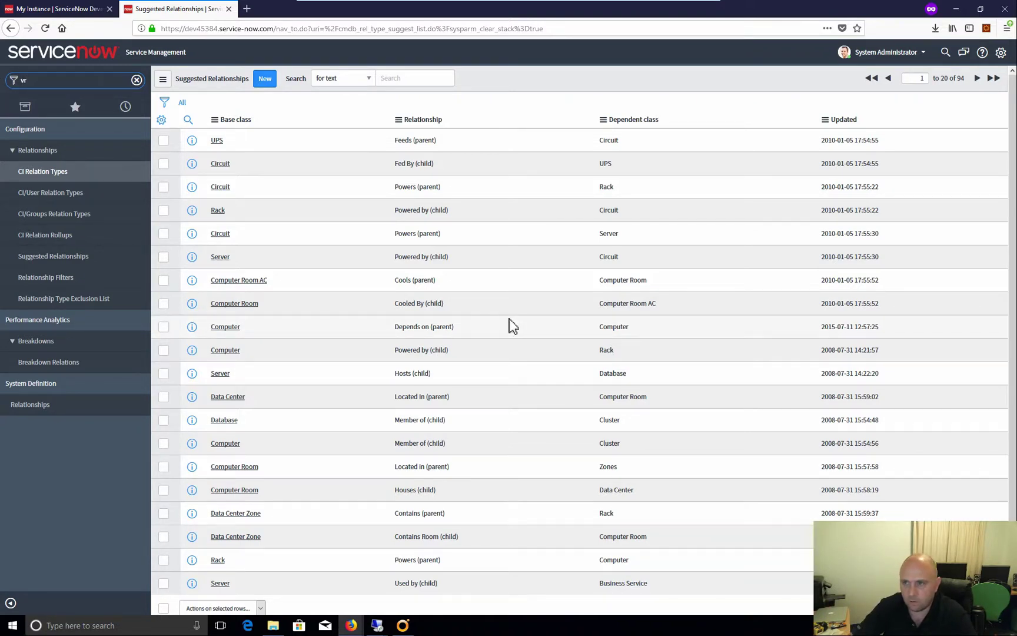
{"action": "type", "text": "e"}
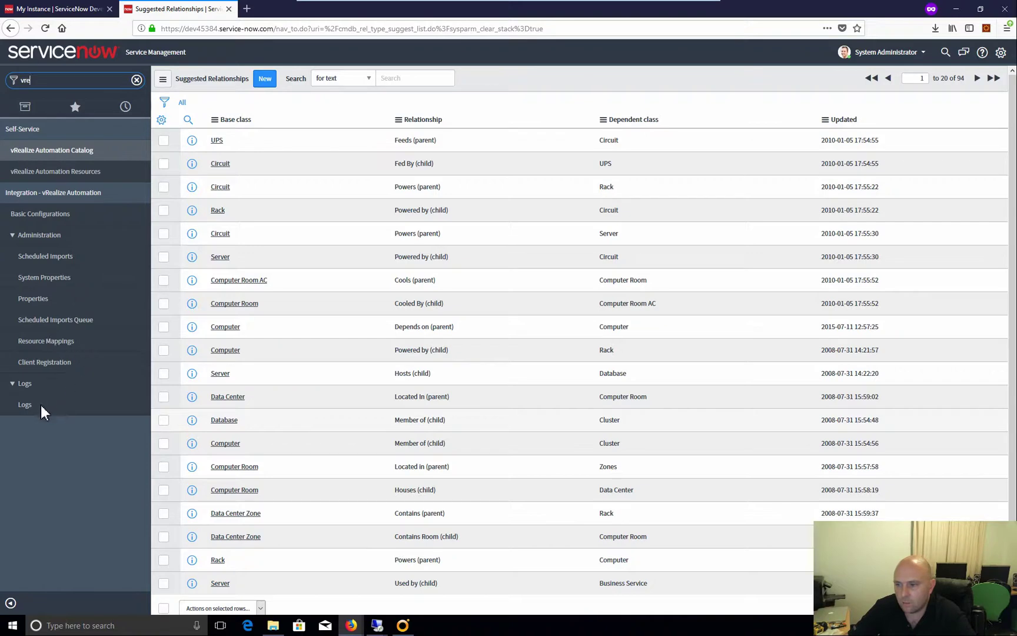
{"action": "left_click", "coordinate": [36, 406]}
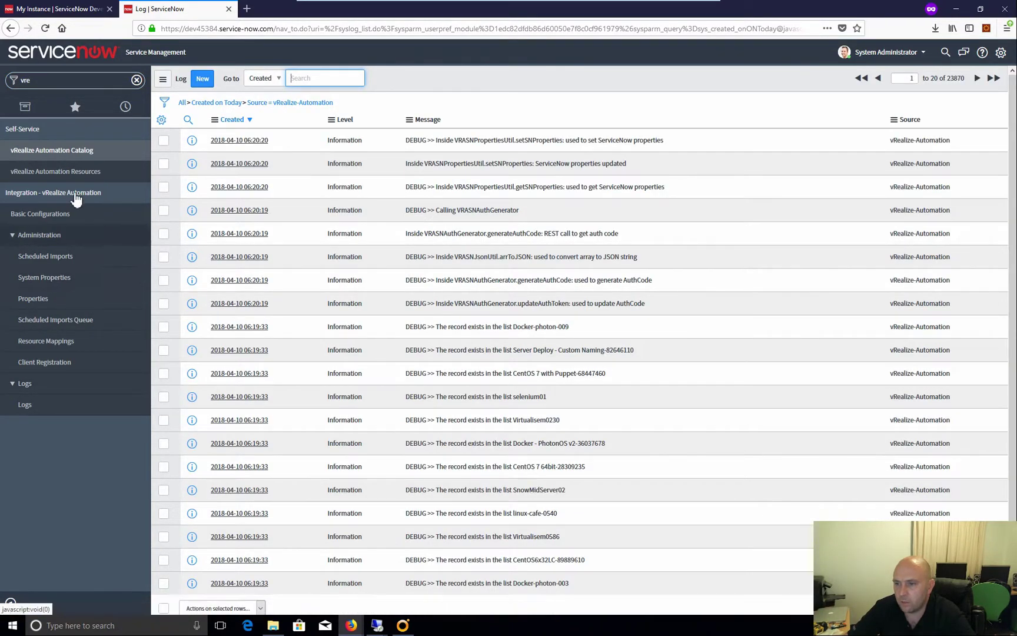
Clear the filter and open Service Catalog > Maintain Items, listing all 237 catalog items
{"action": "left_click", "coordinate": [136, 80]}
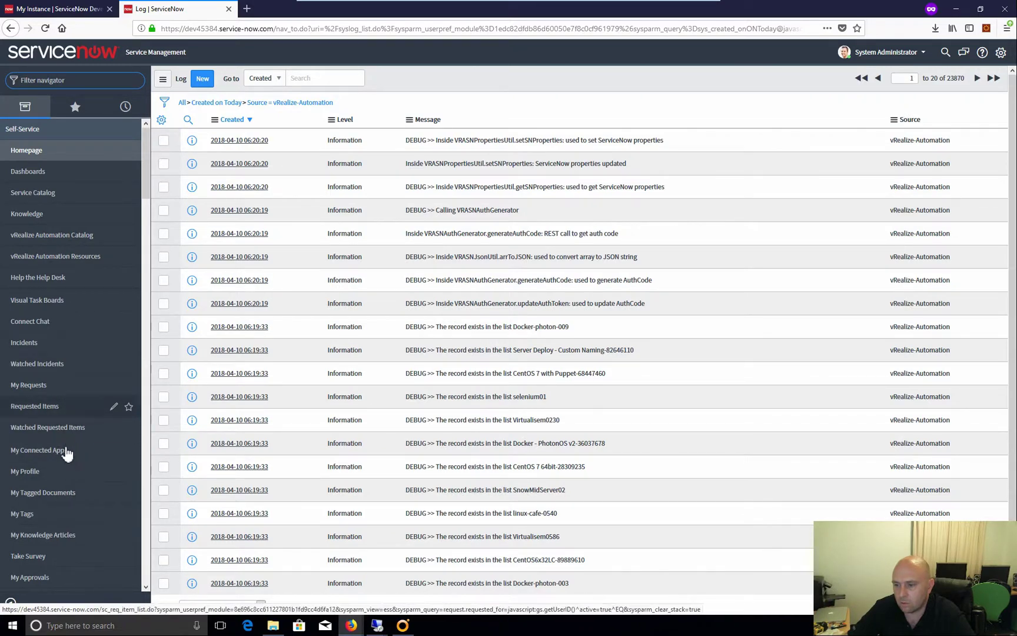
{"action": "scroll", "coordinate": [67, 451], "scroll_direction": "down", "scroll_amount": 15}
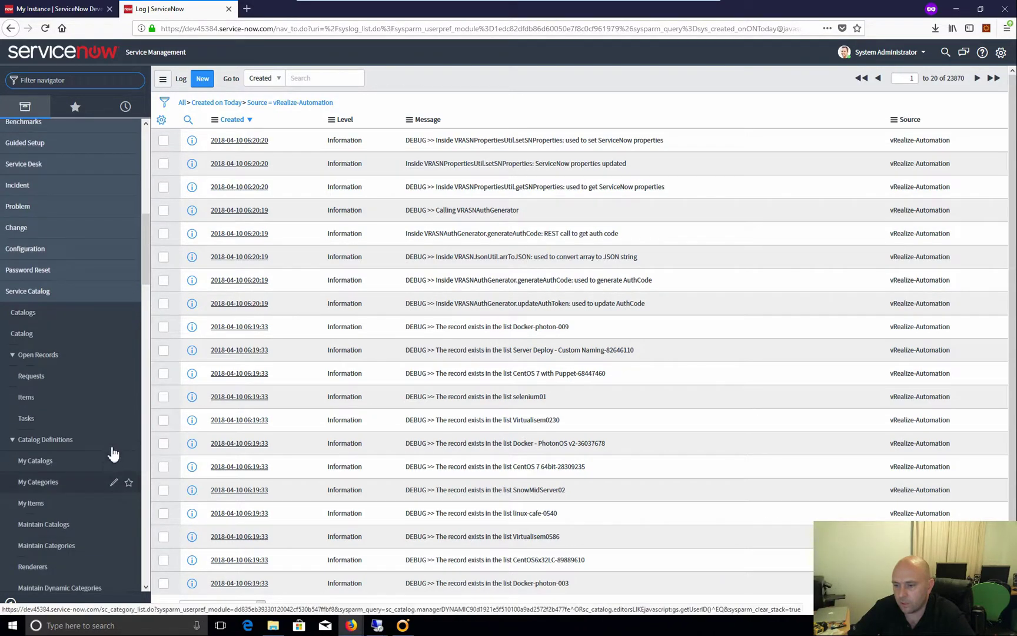
{"action": "scroll", "coordinate": [106, 447], "scroll_direction": "down", "scroll_amount": 5}
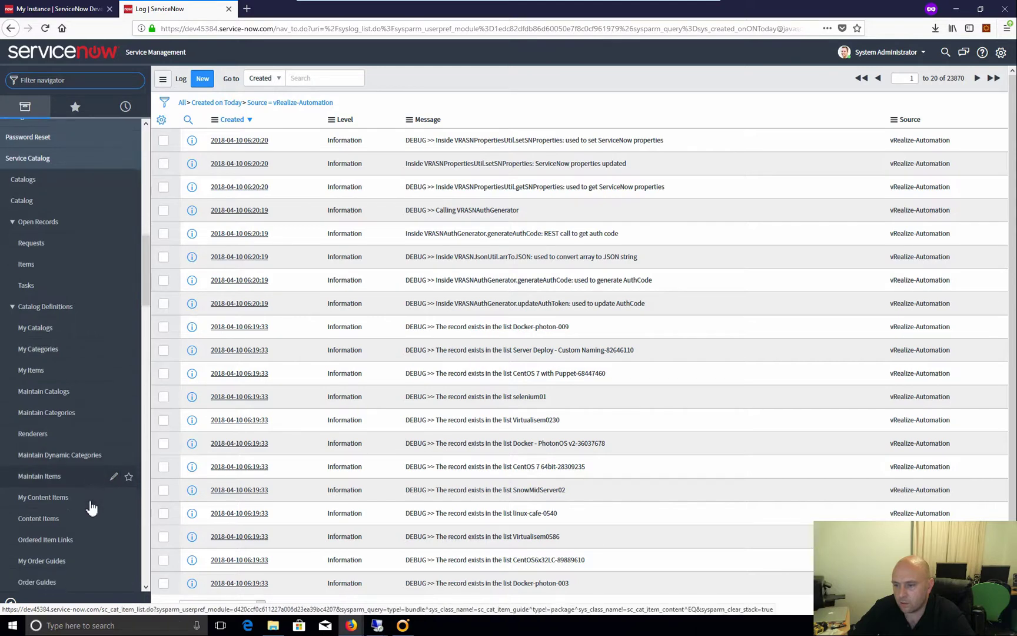
{"action": "scroll", "coordinate": [91, 507], "scroll_direction": "down", "scroll_amount": 1}
{"action": "left_click", "coordinate": [70, 448]}
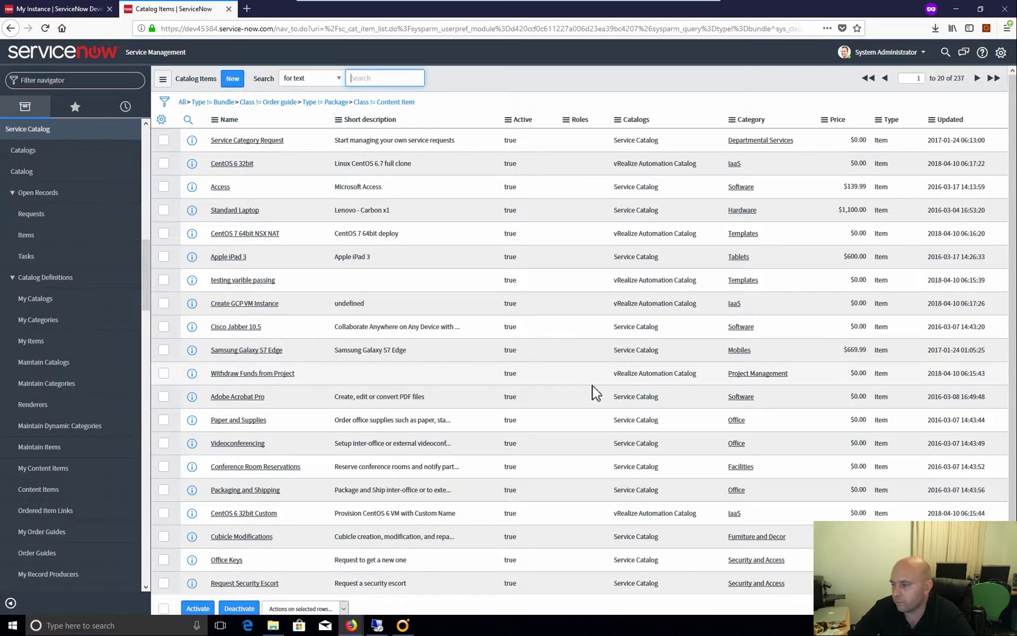
{"action": "left_click", "coordinate": [822, 376]}
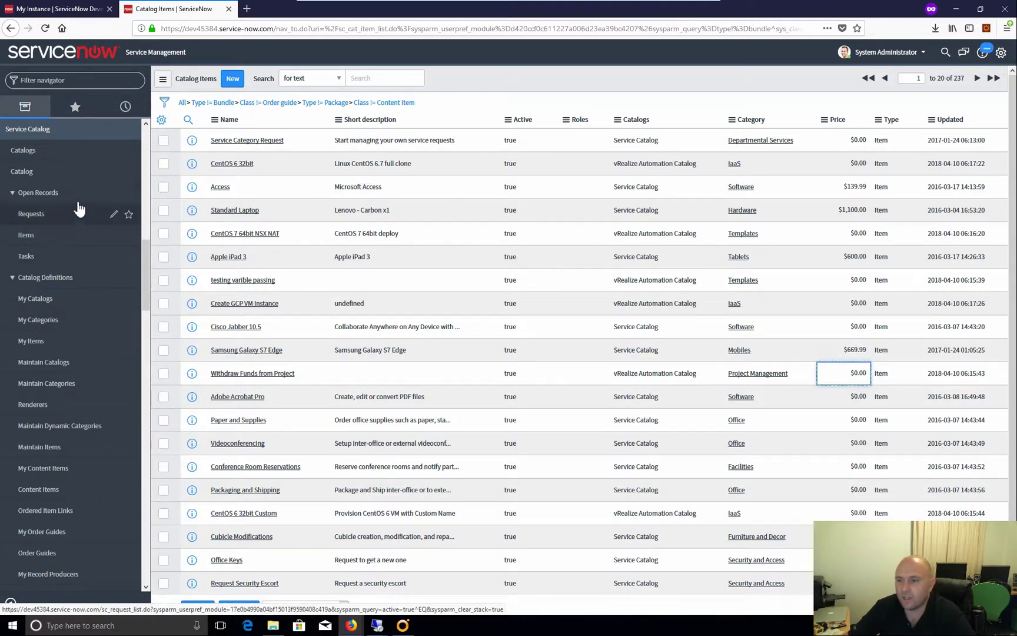
{"action": "scroll", "coordinate": [146, 299], "scroll_direction": "up", "scroll_amount": 3}
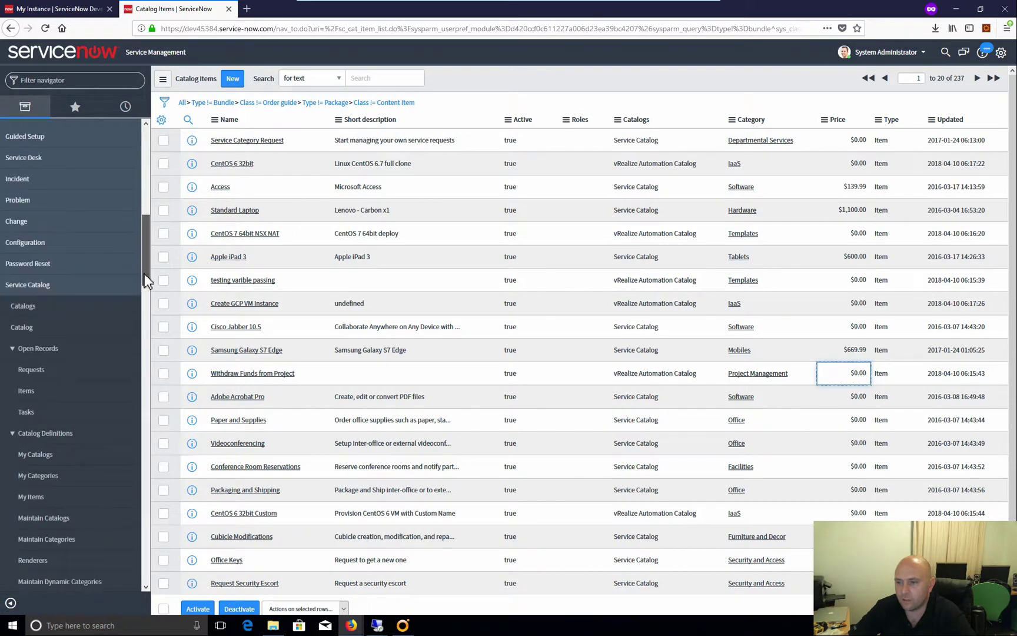
{"action": "left_click_drag", "start_coordinate": [146, 303], "coordinate": [139, 175]}
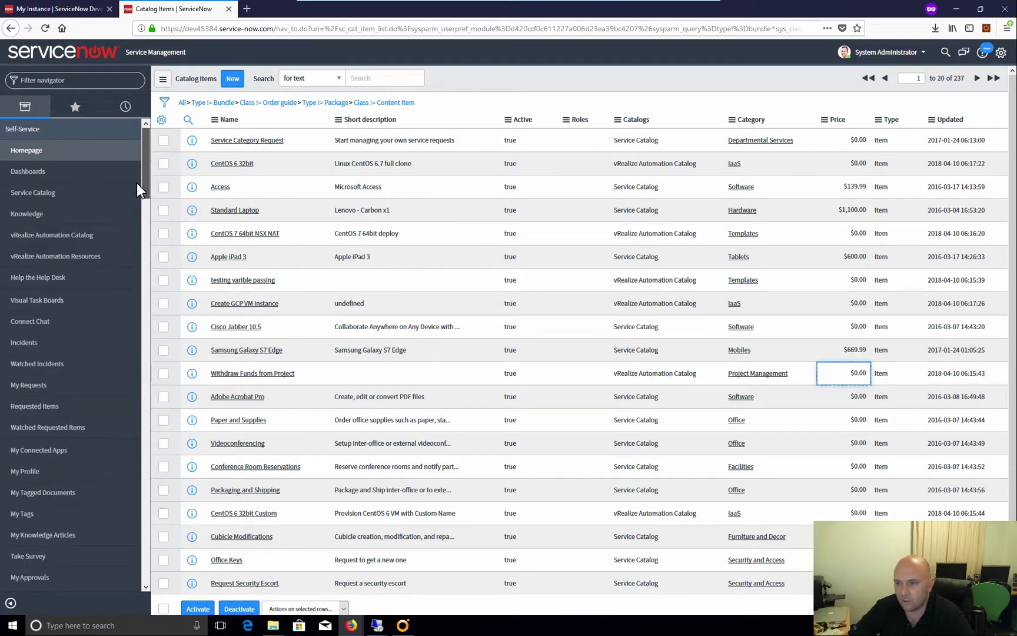
Delete the extra IaaS tile, then open IaaS > CentOS 7 64bit with its vSphere_Machine_1 and Disks settings
{"action": "left_click", "coordinate": [80, 237]}
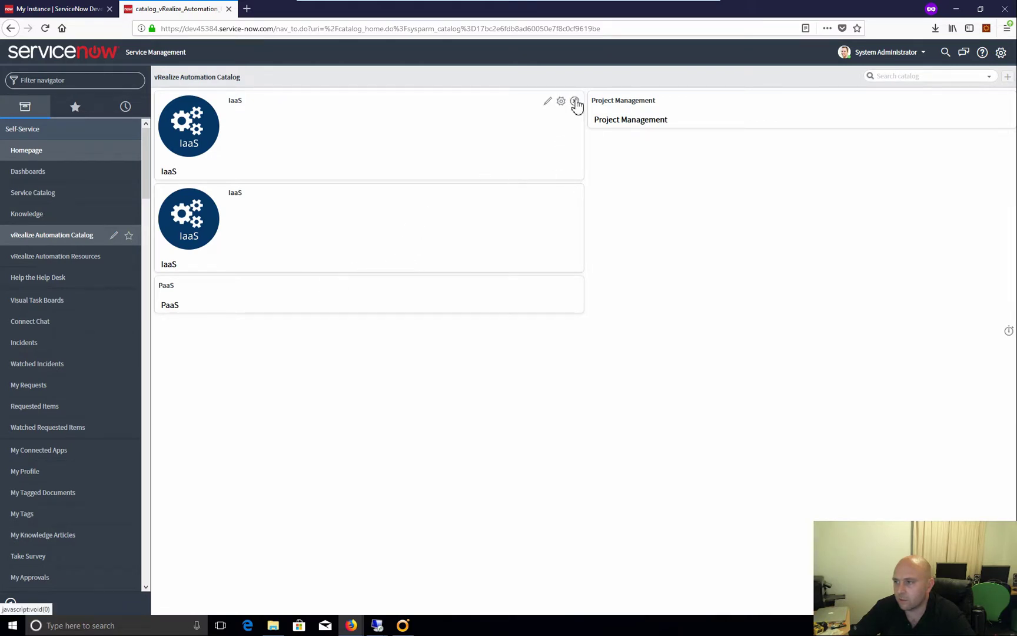
{"action": "left_click", "coordinate": [575, 100]}
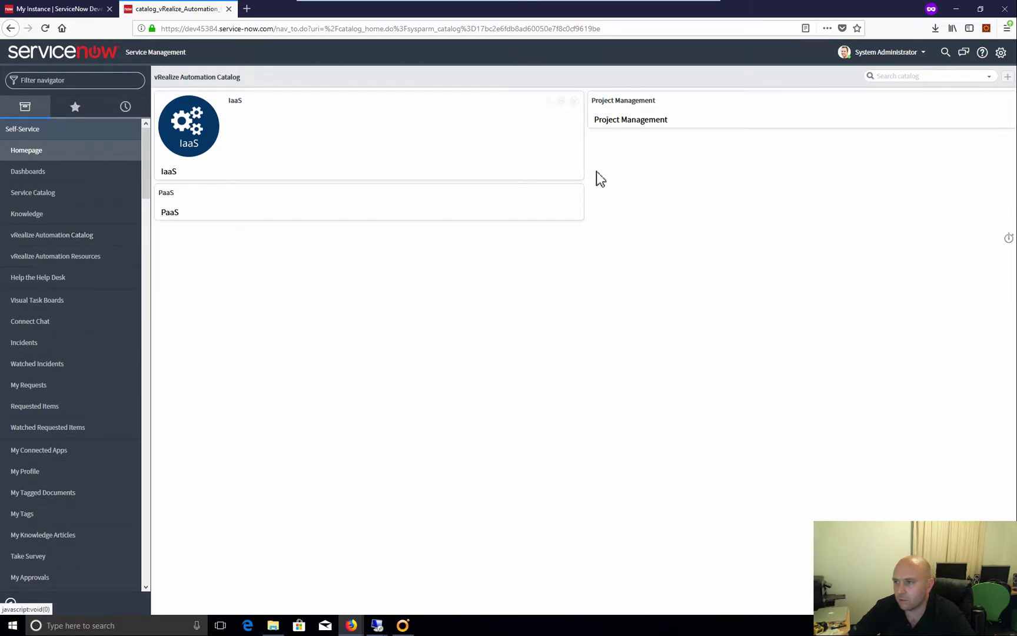
{"action": "left_click", "coordinate": [239, 102]}
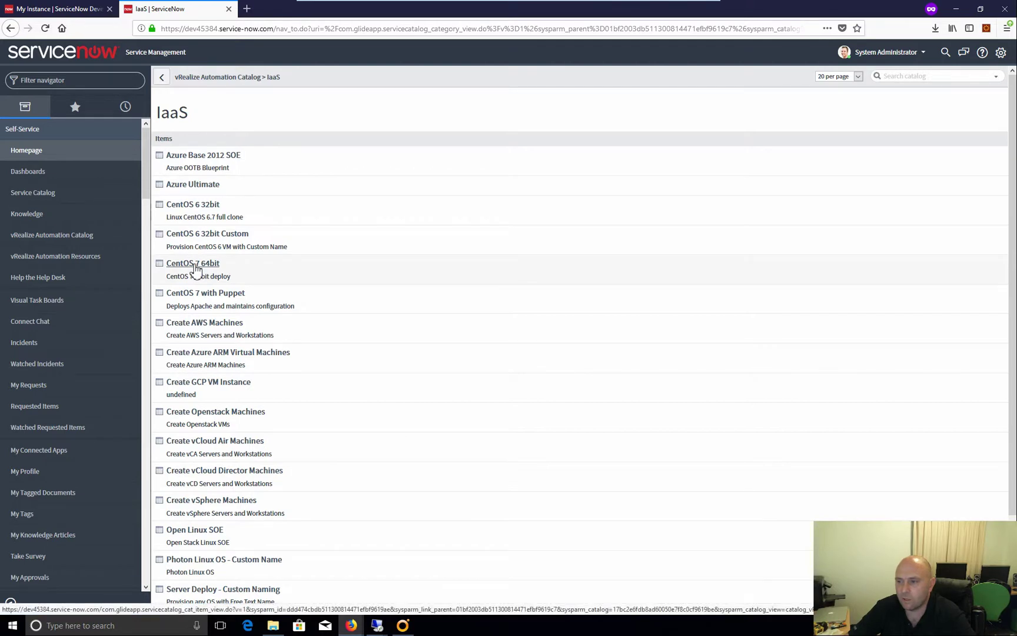
{"action": "left_click", "coordinate": [300, 268]}
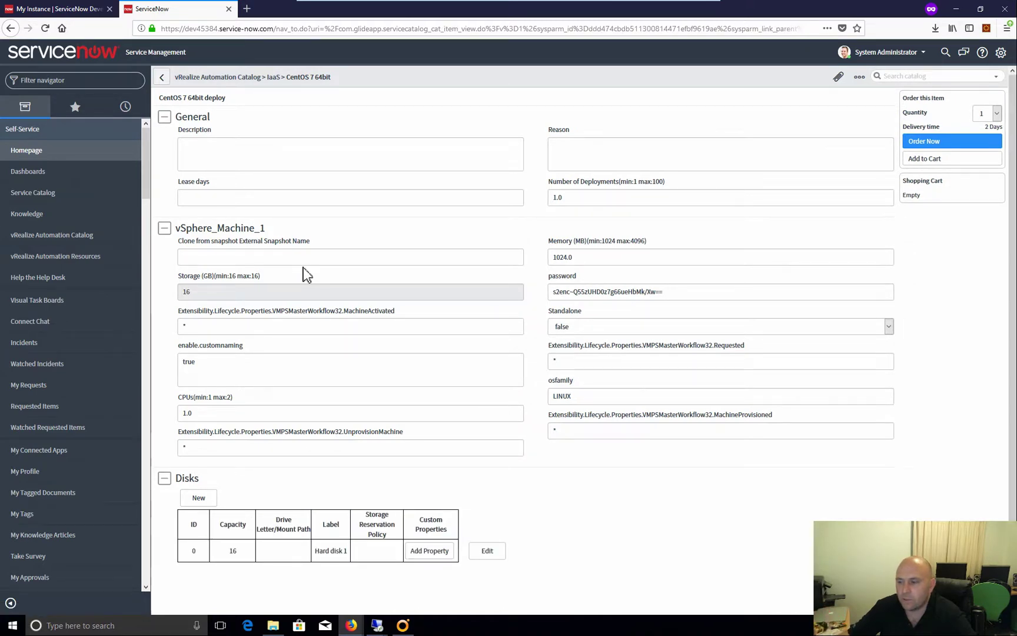
{"action": "left_click_drag", "start_coordinate": [401, 432], "coordinate": [182, 434]}
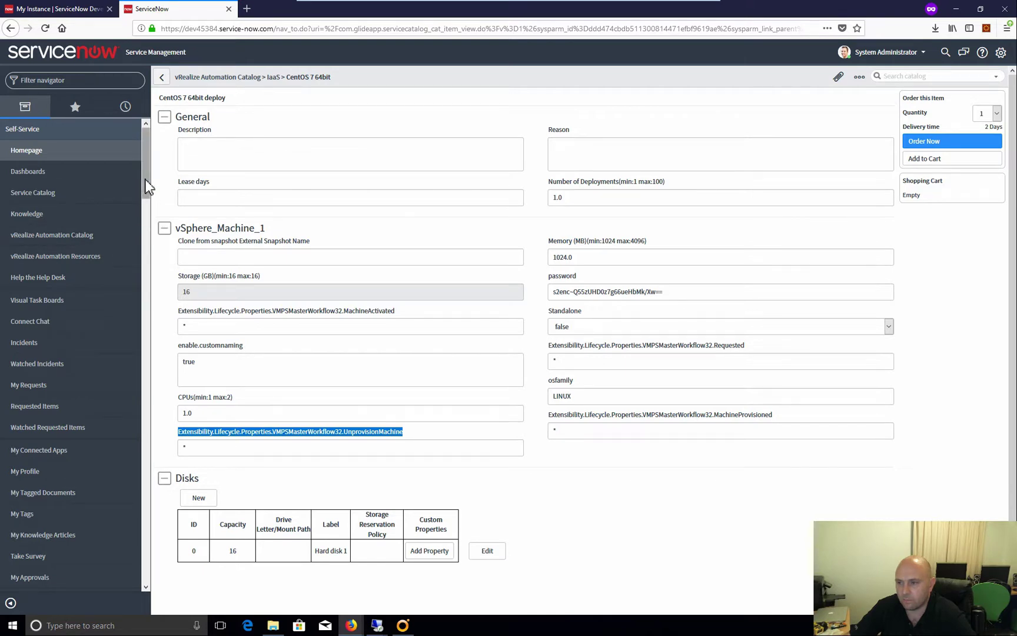
{"action": "left_click", "coordinate": [70, 81]}
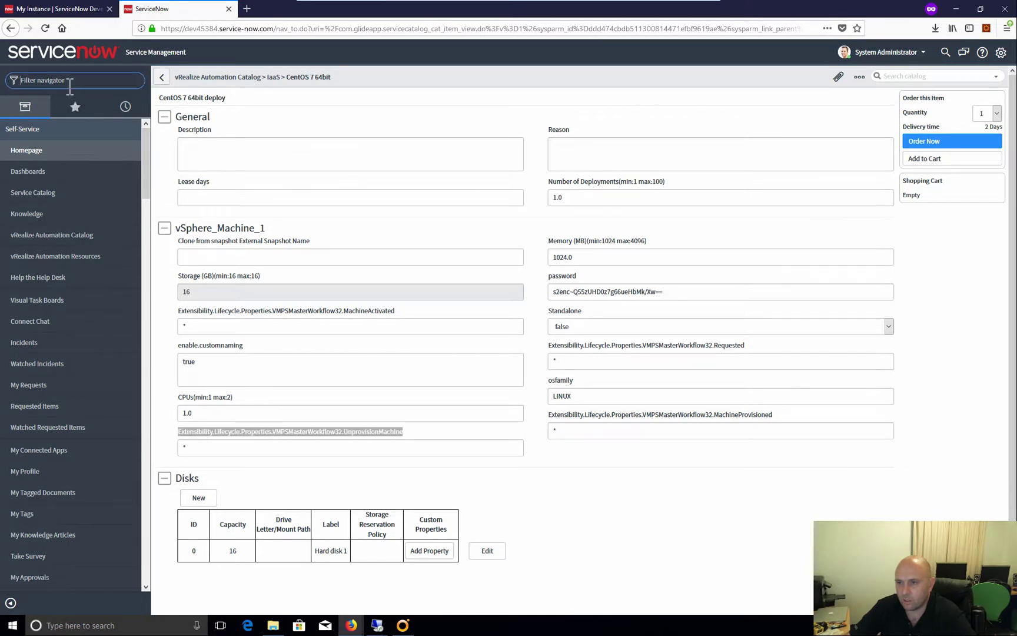
Open the Workflow Editor and load the vRealize Automation Workflow for Requested Item via a 'vre' filter
{"action": "type", "text": "work"}
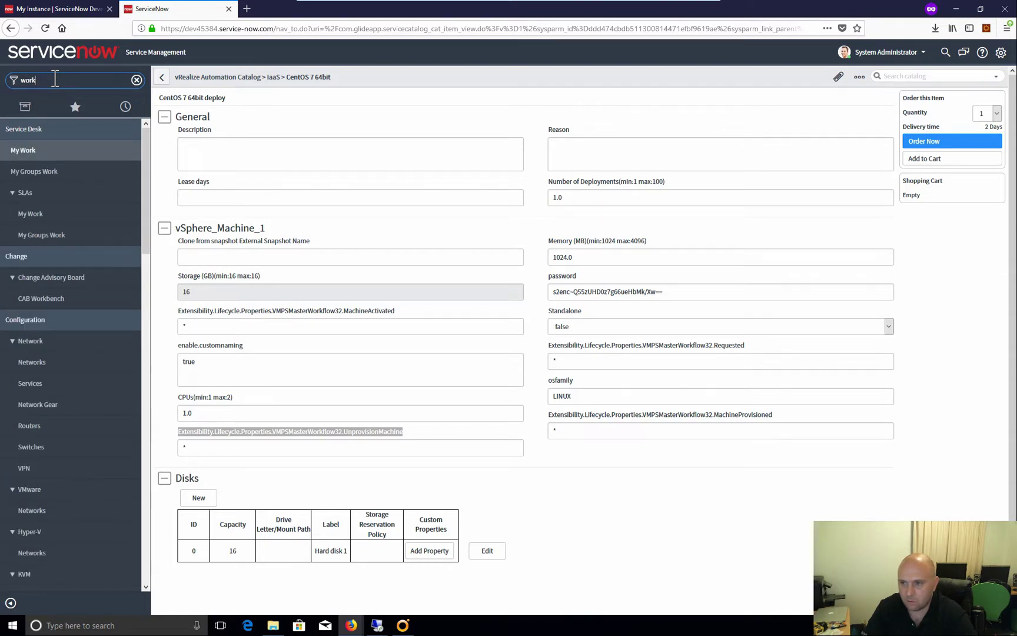
{"action": "type", "text": "f"}
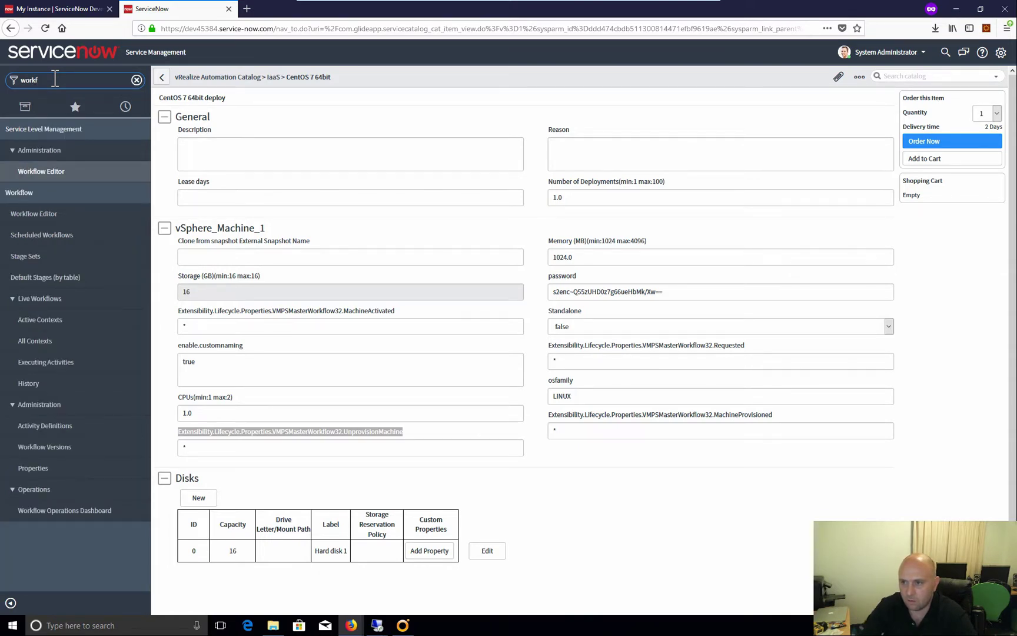
{"action": "left_click", "coordinate": [47, 217]}
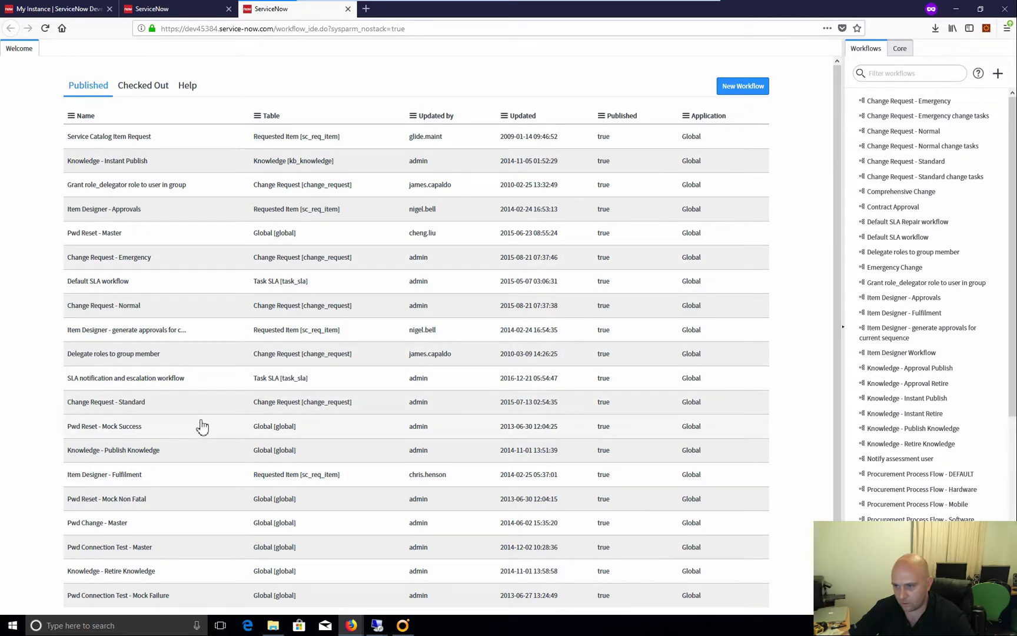
{"action": "scroll", "coordinate": [214, 425], "scroll_direction": "down", "scroll_amount": 3}
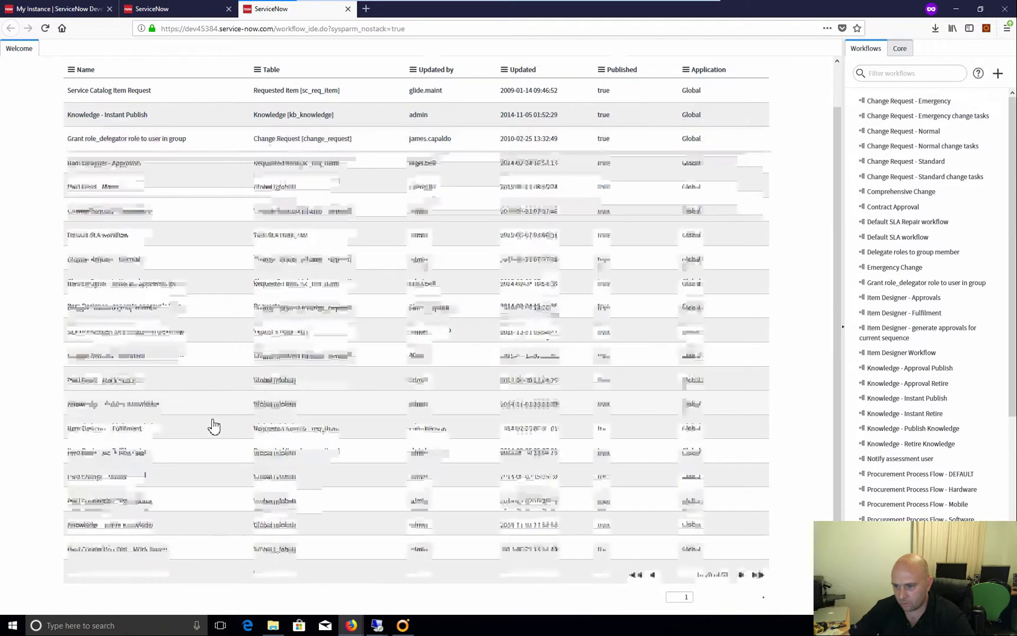
{"action": "scroll", "coordinate": [756, 232], "scroll_direction": "up", "scroll_amount": 3}
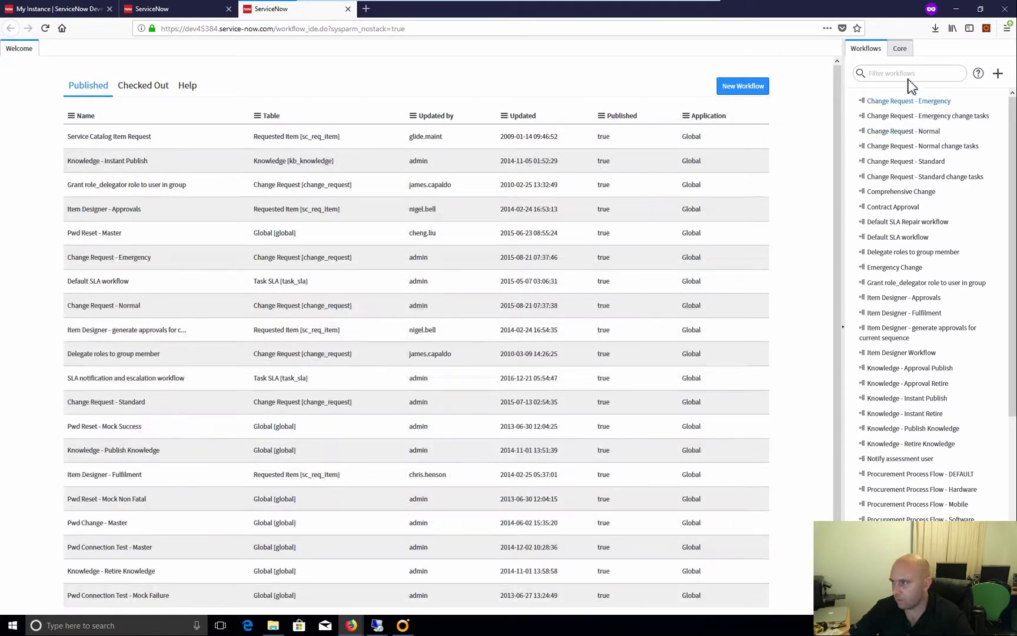
{"action": "left_click", "coordinate": [903, 73]}
{"action": "type", "text": "vre"}
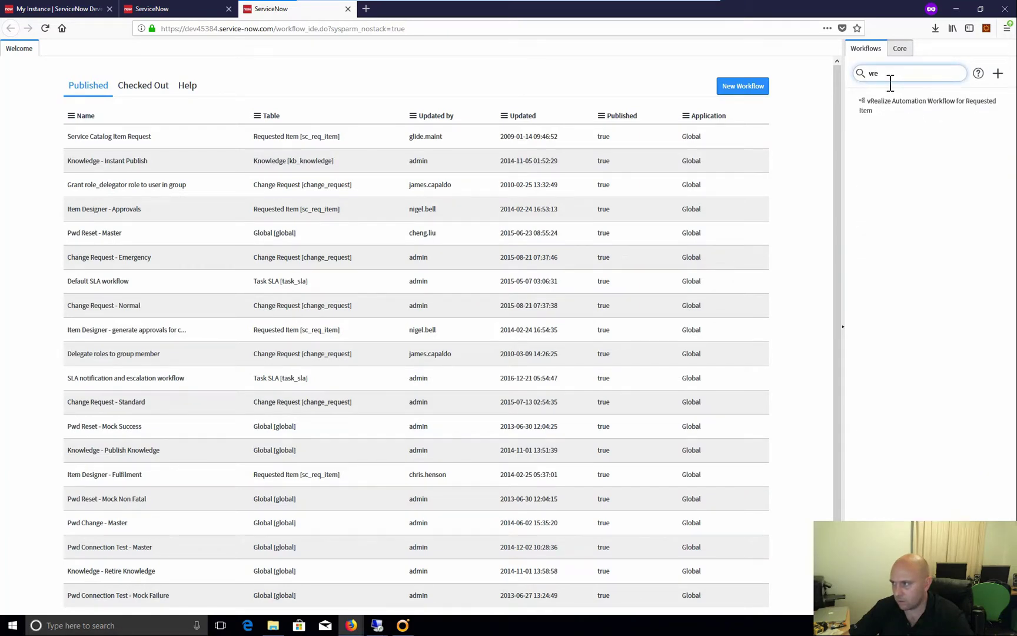
{"action": "left_click", "coordinate": [900, 105]}
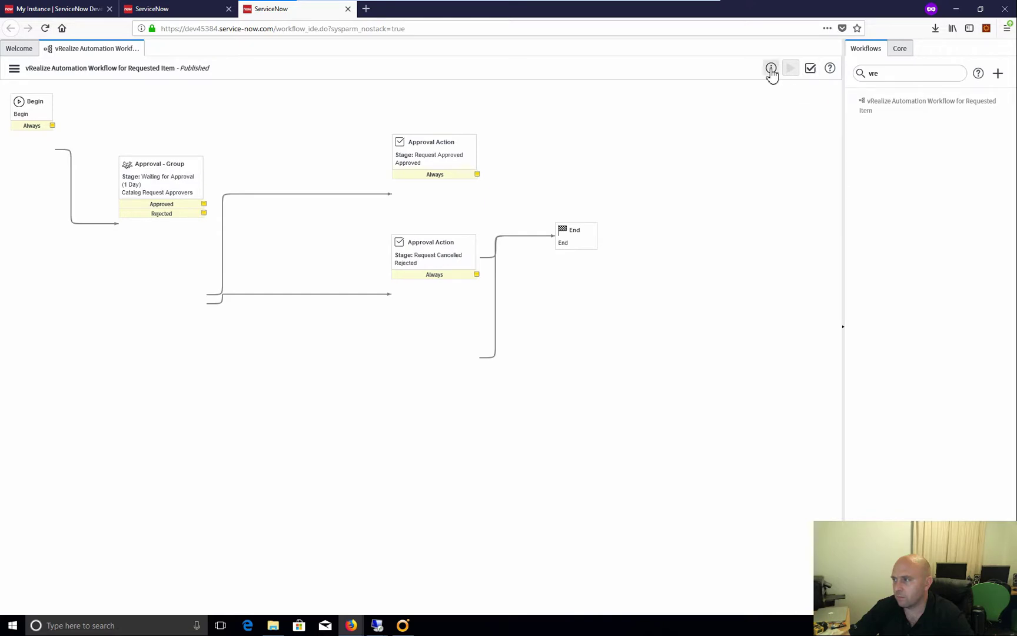
Run Validate on the workflow, dismiss the report, then choose Checkout from the Workflow Actions menu
{"action": "left_click", "coordinate": [810, 69]}
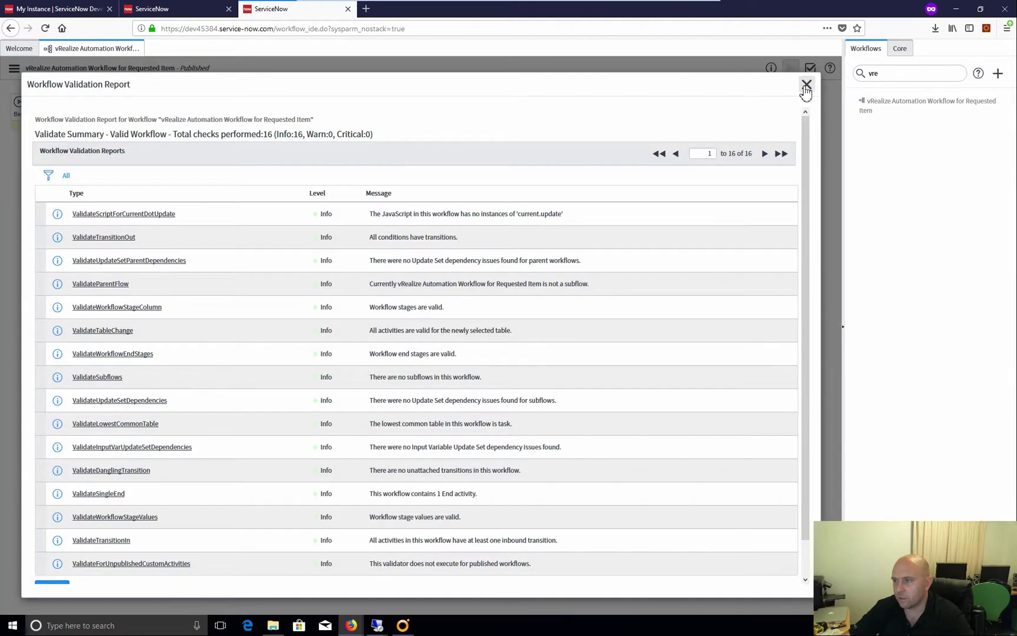
{"action": "left_click", "coordinate": [806, 86]}
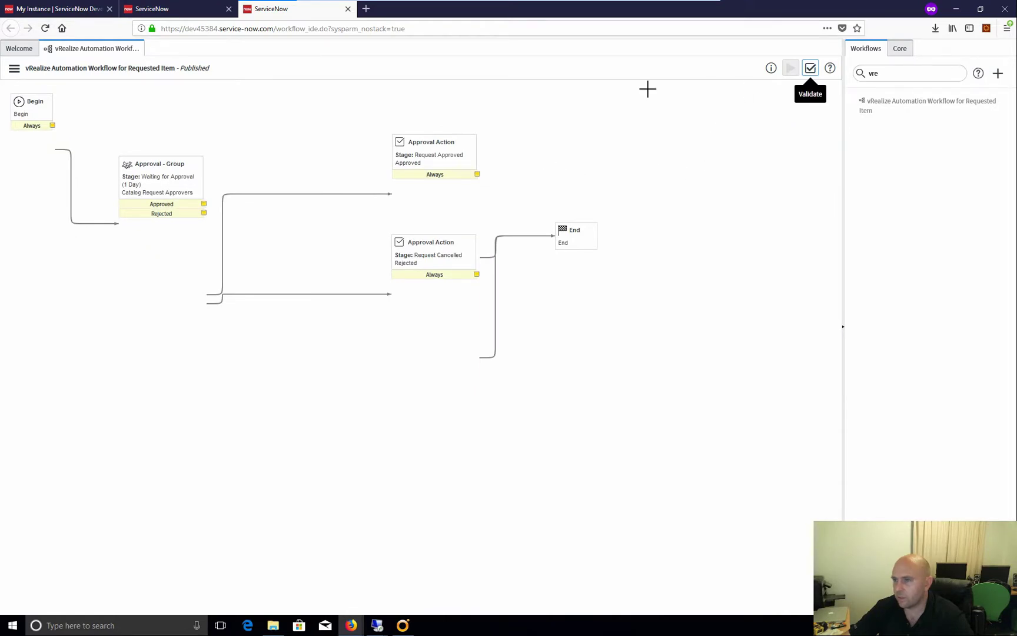
{"action": "left_click", "coordinate": [14, 69]}
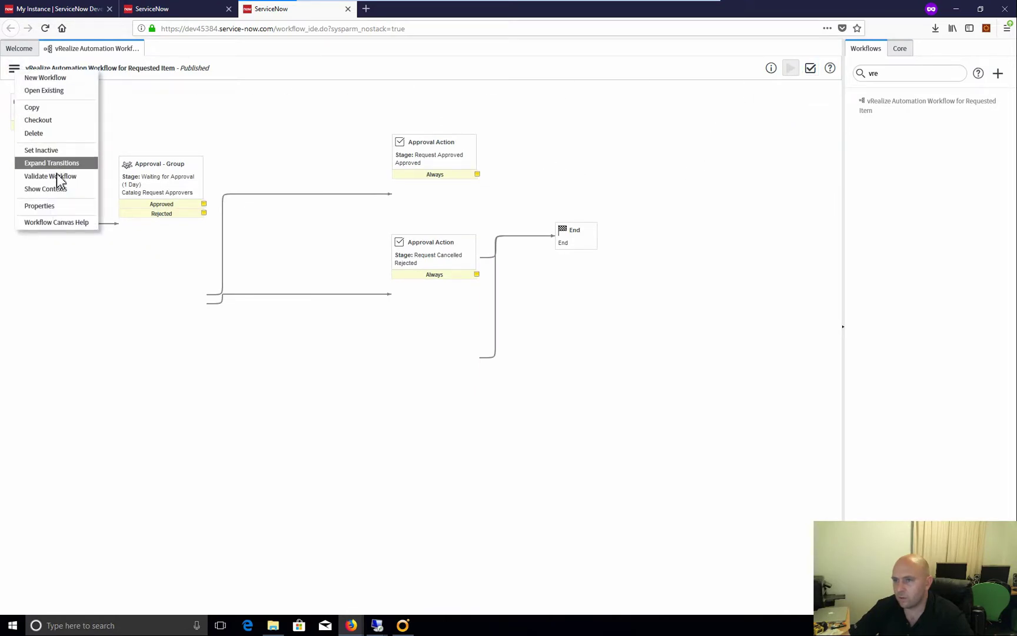
{"action": "left_click", "coordinate": [50, 121]}
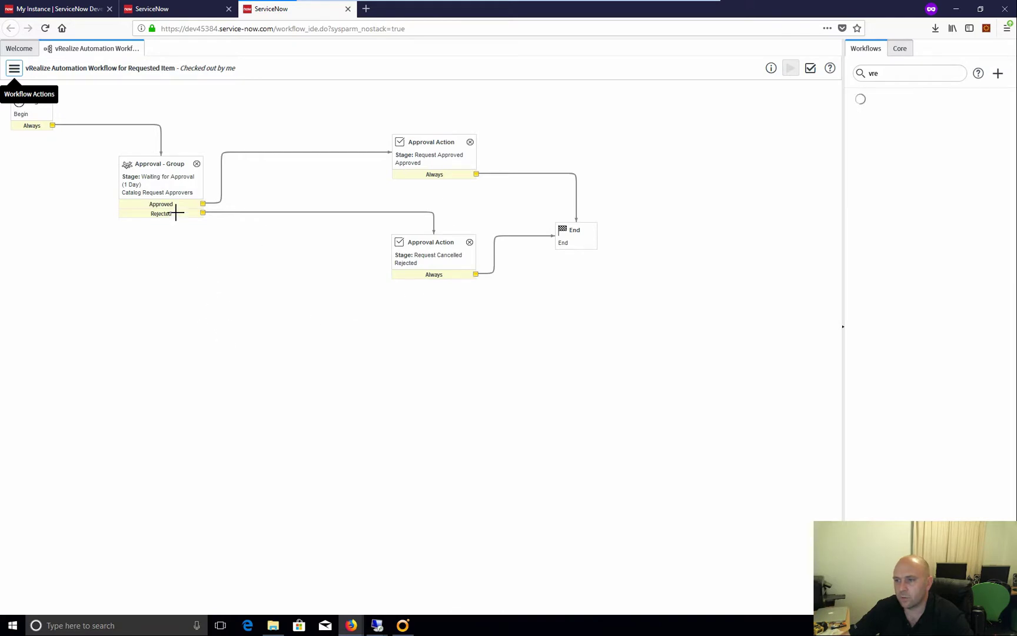
In the Approval - Group activity, set Wait for to 'An approval from each group'
{"action": "double_click", "coordinate": [161, 186]}
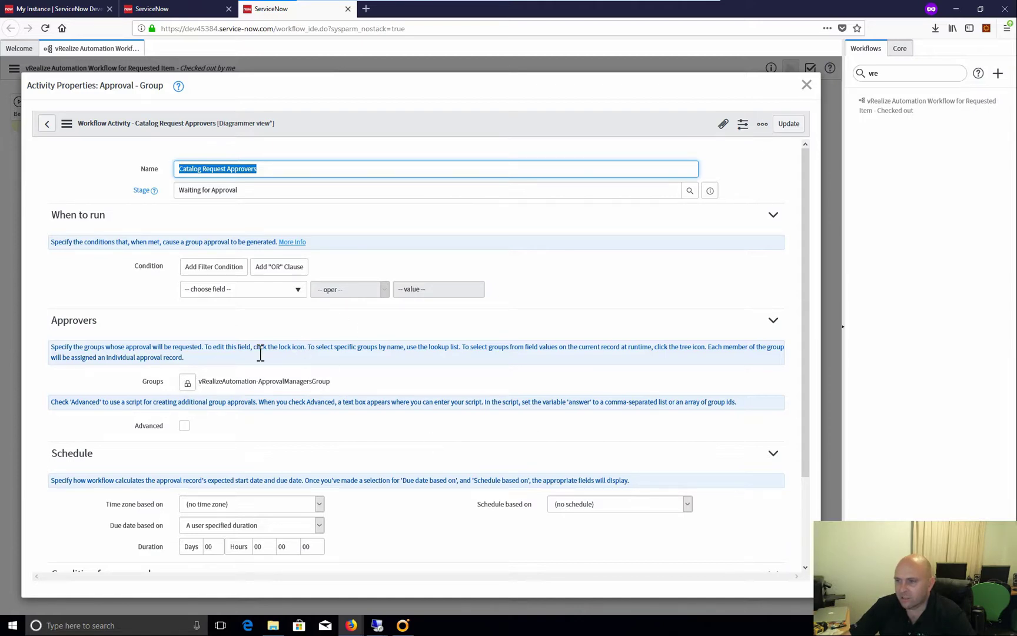
{"action": "scroll", "coordinate": [263, 331], "scroll_direction": "down", "scroll_amount": 2}
{"action": "scroll", "coordinate": [266, 306], "scroll_direction": "up", "scroll_amount": 2}
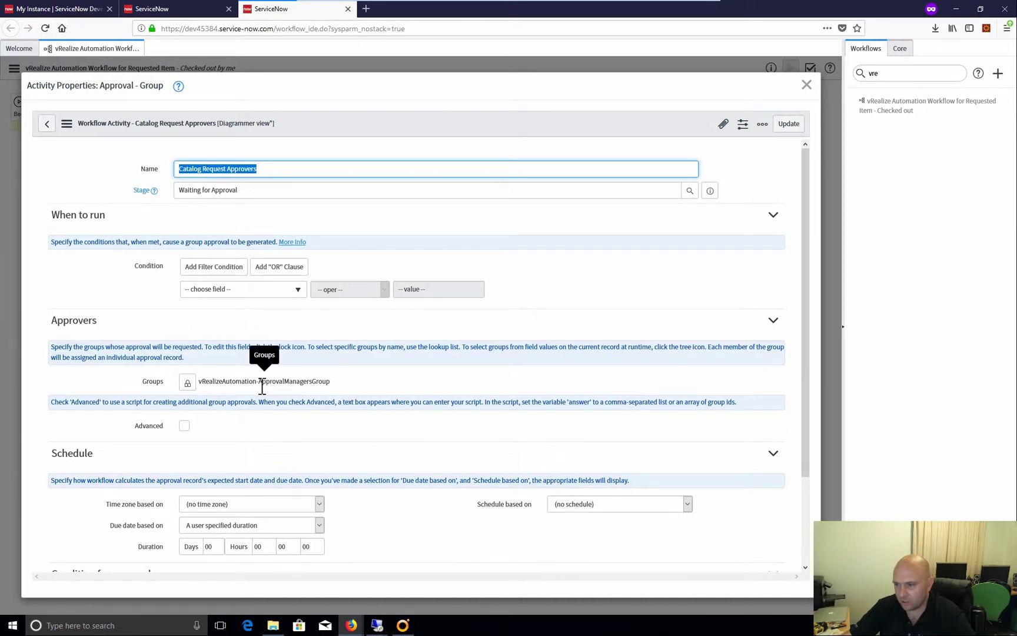
{"action": "left_click", "coordinate": [189, 384]}
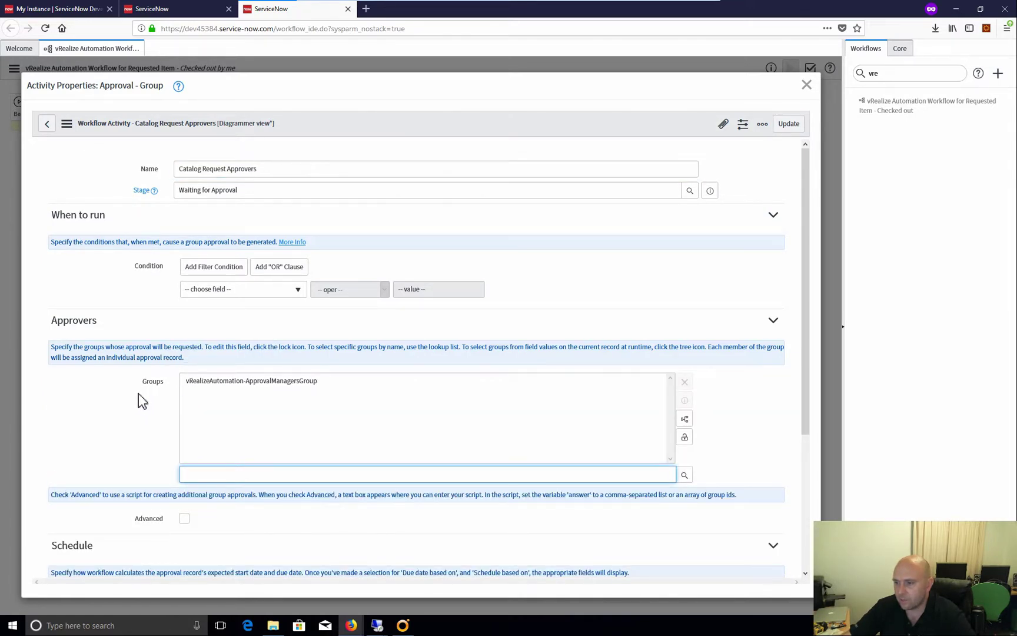
{"action": "left_click", "coordinate": [131, 409]}
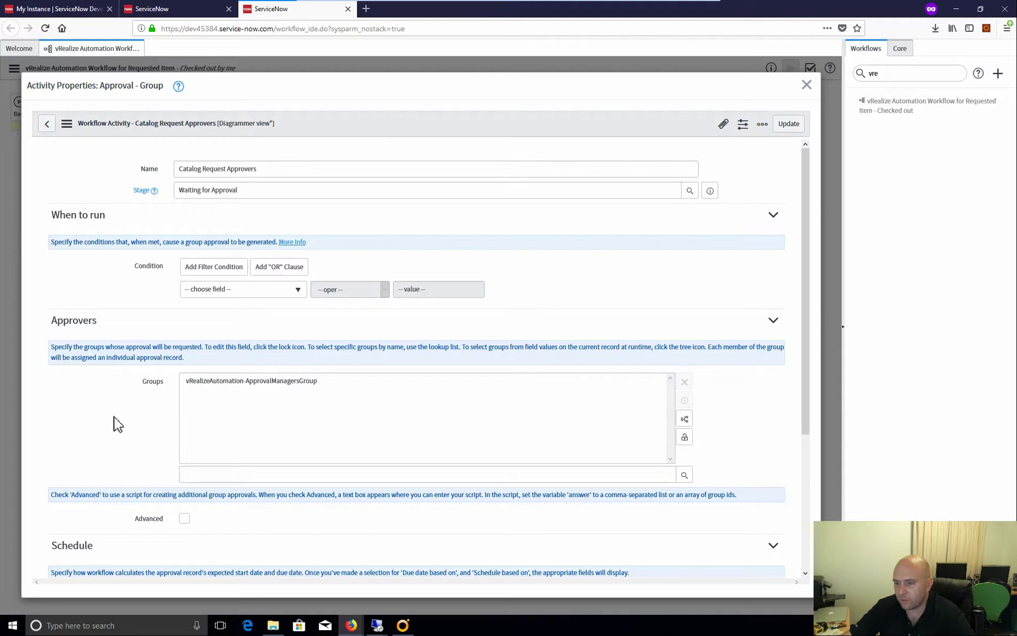
{"action": "scroll", "coordinate": [114, 416], "scroll_direction": "down", "scroll_amount": 3}
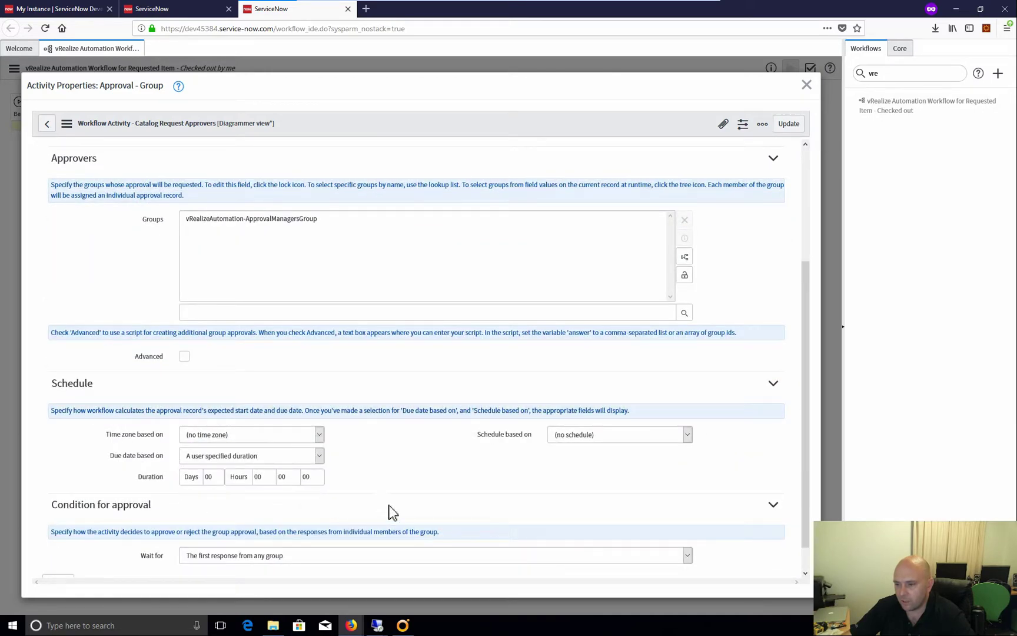
{"action": "scroll", "coordinate": [393, 506], "scroll_direction": "down", "scroll_amount": 1}
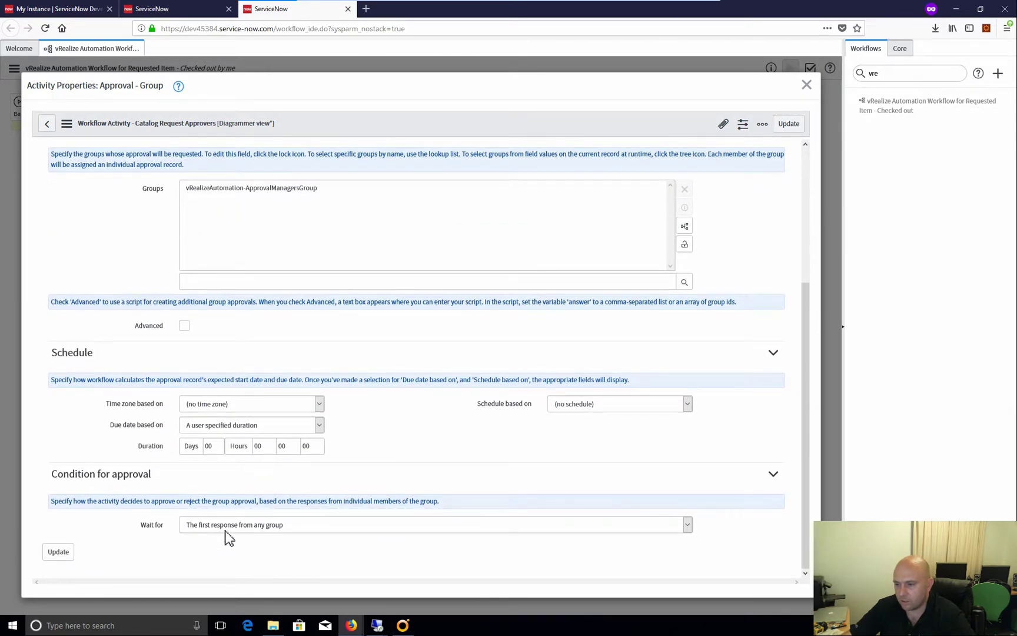
{"action": "left_click", "coordinate": [687, 526]}
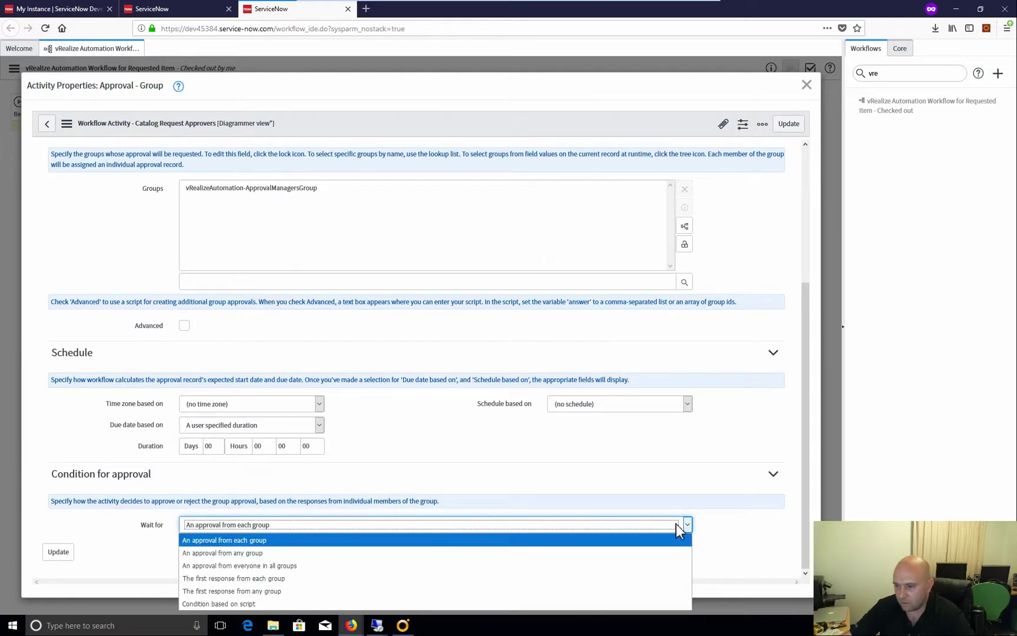
{"action": "left_click", "coordinate": [583, 478]}
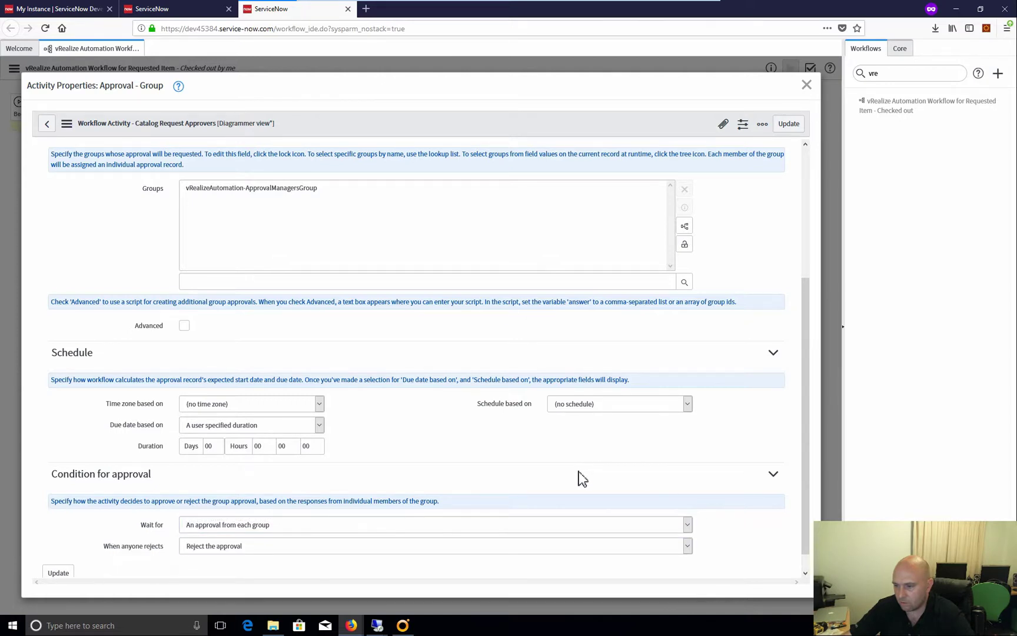
Confirm the Stage is Waiting for Approval via the stage lookup, then close the properties dialog
{"action": "scroll", "coordinate": [629, 517], "scroll_direction": "down", "scroll_amount": 1}
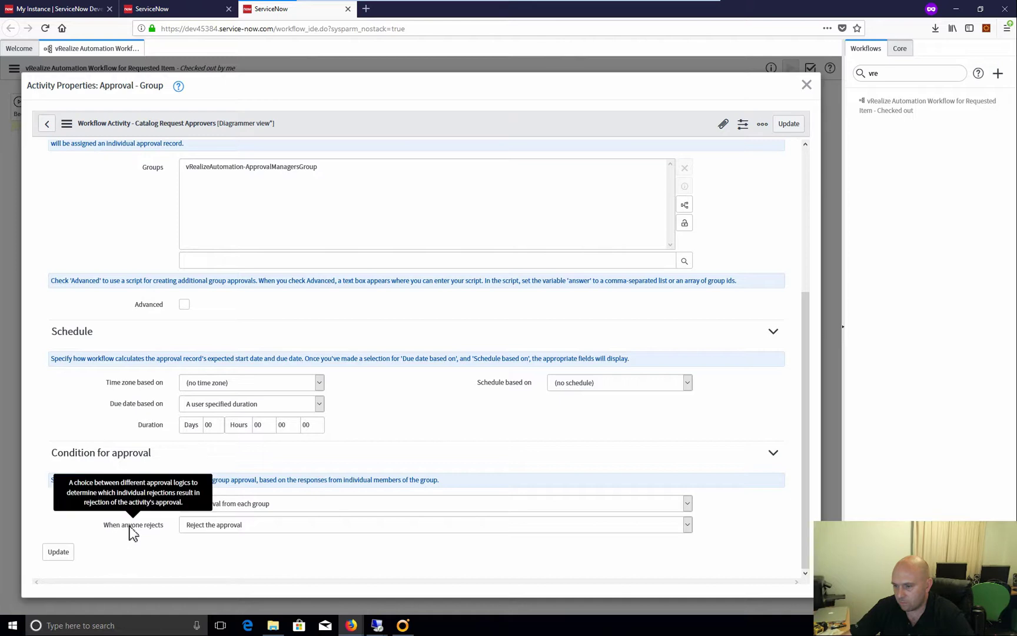
{"action": "scroll", "coordinate": [413, 474], "scroll_direction": "up", "scroll_amount": 4}
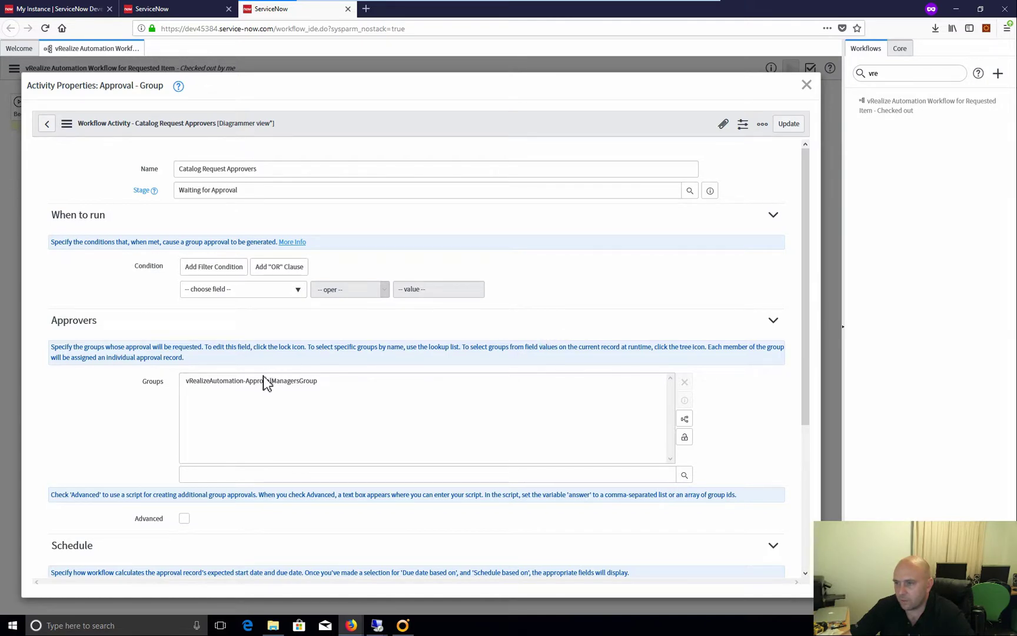
{"action": "left_click", "coordinate": [658, 197]}
{"action": "left_click", "coordinate": [690, 190]}
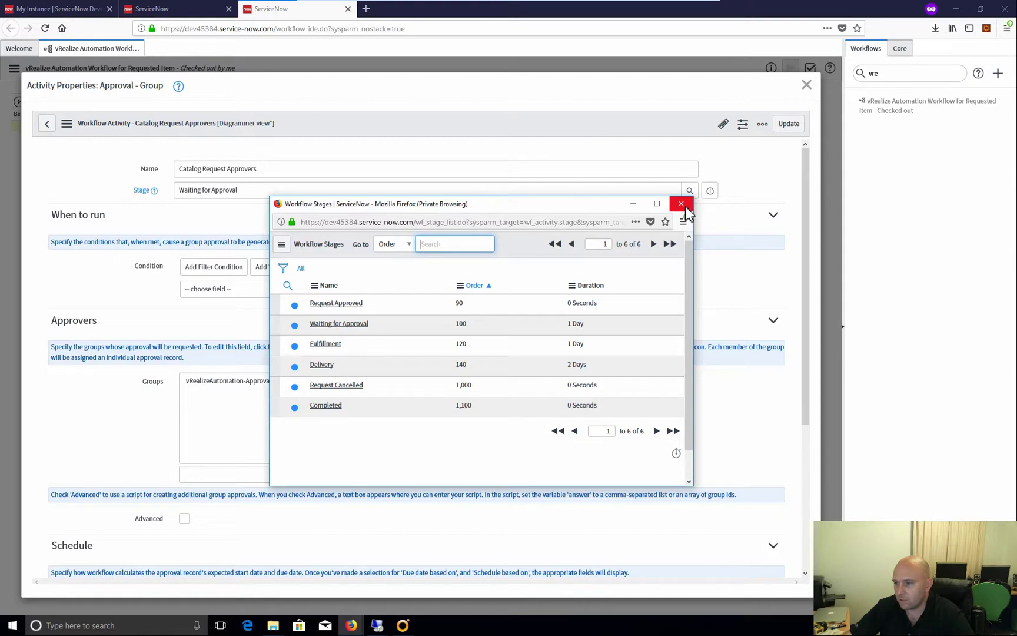
{"action": "left_click", "coordinate": [682, 204]}
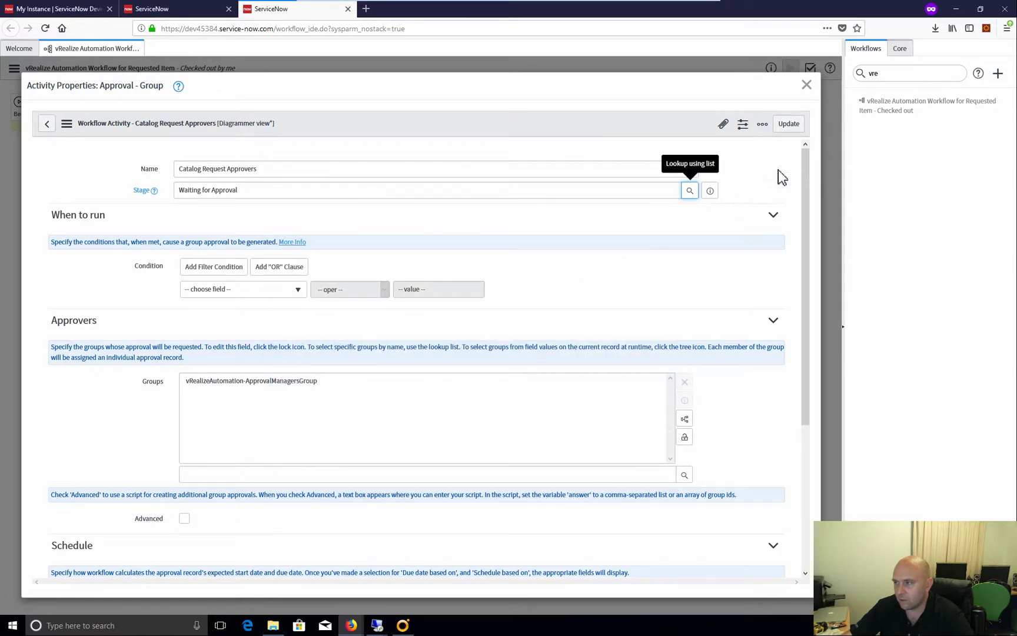
{"action": "left_click", "coordinate": [807, 84]}
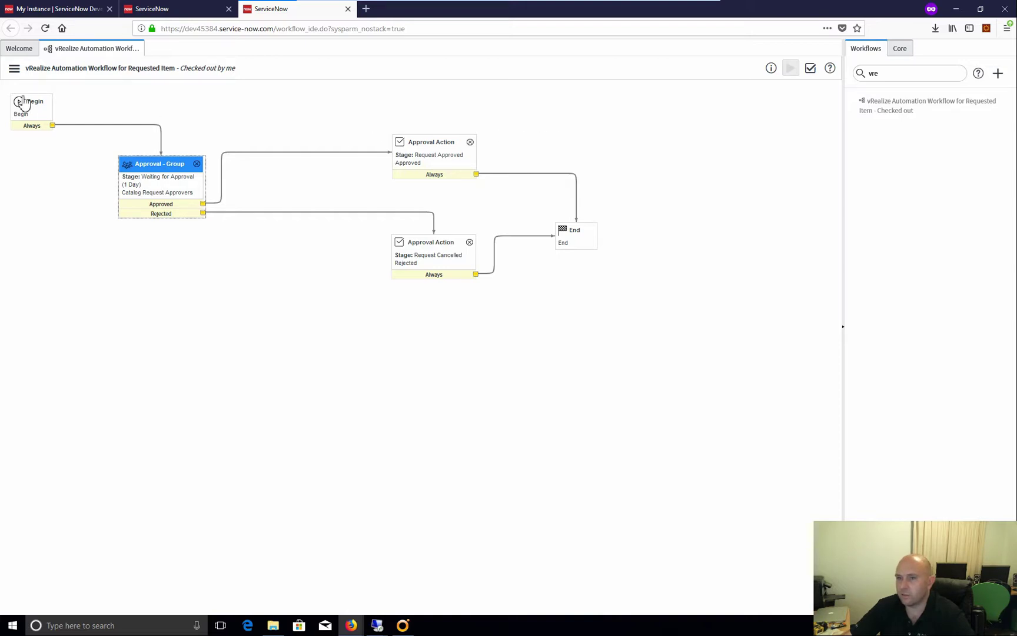
Publish the workflow from the Workflow Actions menu and switch to the CentOS 7 64bit catalog item tab
{"action": "left_click", "coordinate": [14, 68]}
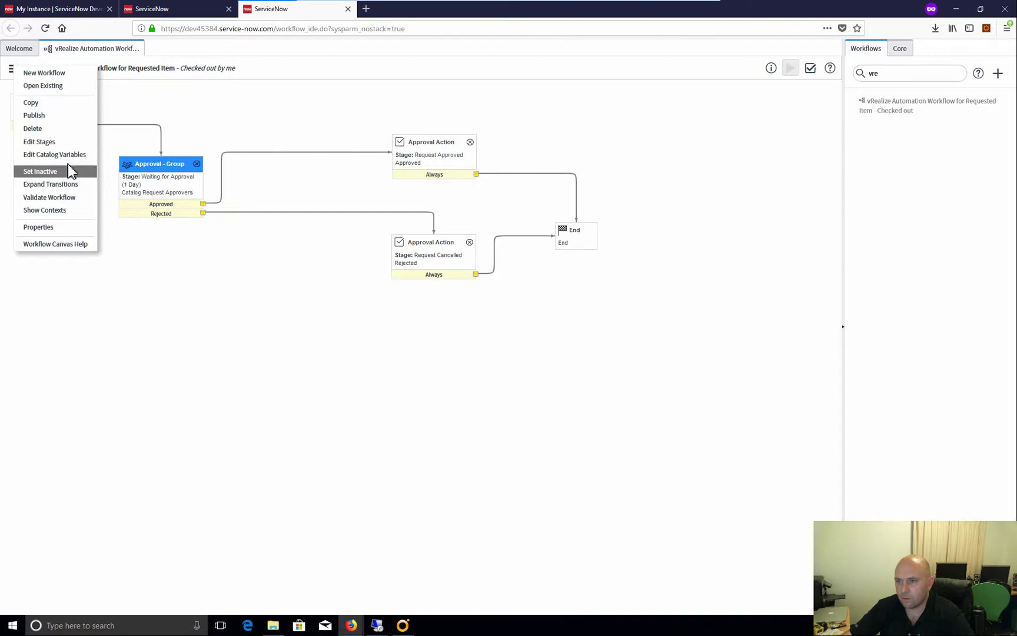
{"action": "left_click", "coordinate": [34, 115]}
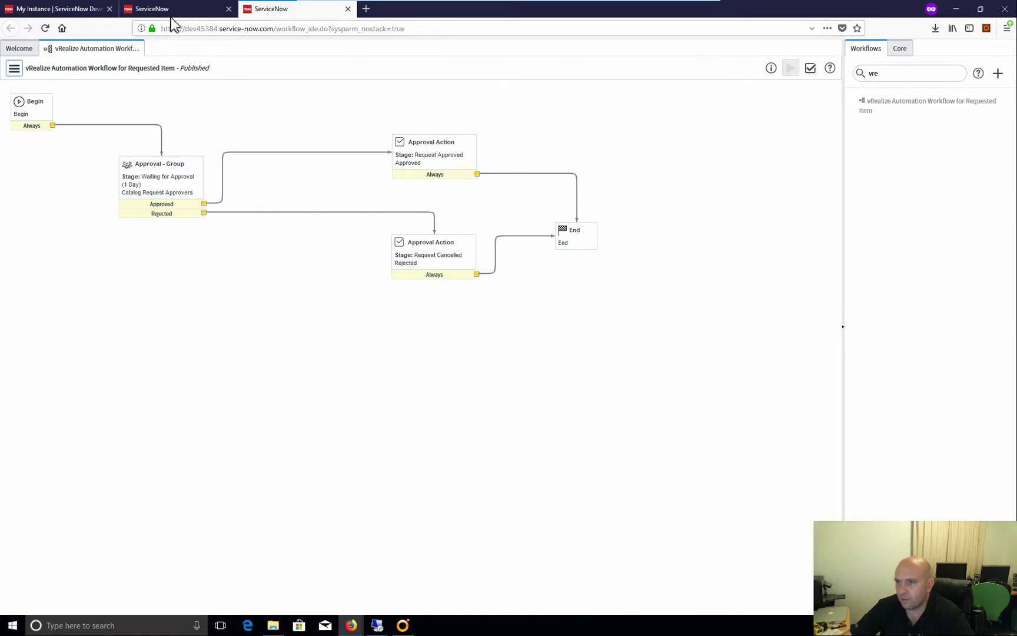
{"action": "left_click", "coordinate": [165, 13]}
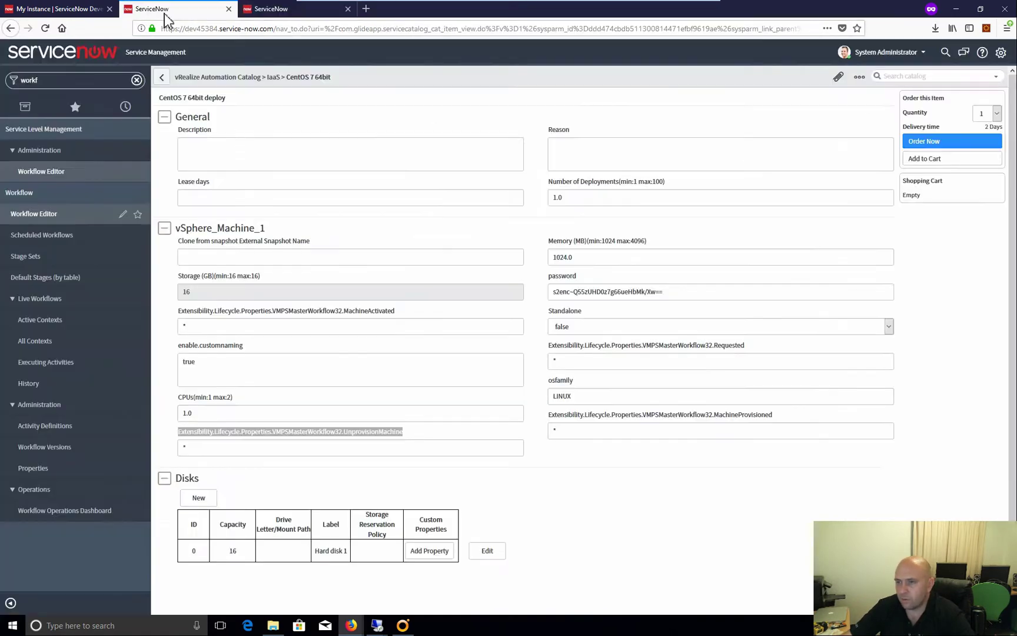
Filter the navigator for 'user' and open the User Administration > Users list
{"action": "left_click", "coordinate": [75, 82]}
{"action": "key", "text": "BackSpace"}
{"action": "key", "text": "BackSpace"}
{"action": "key", "text": "BackSpace"}
{"action": "key", "text": "BackSpace"}
{"action": "key", "text": "BackSpace"}
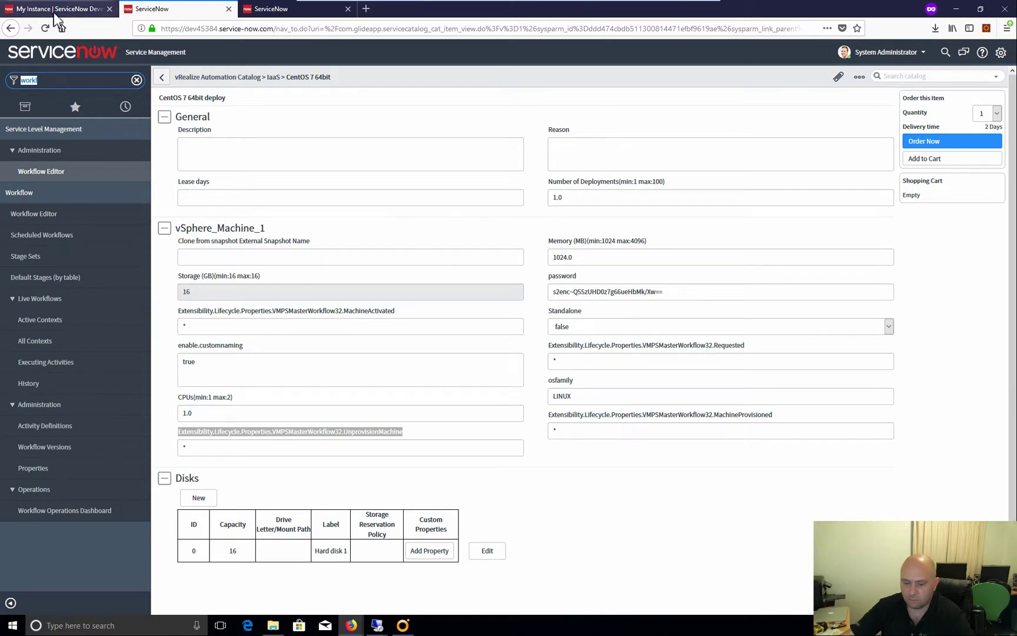
{"action": "type", "text": "user"}
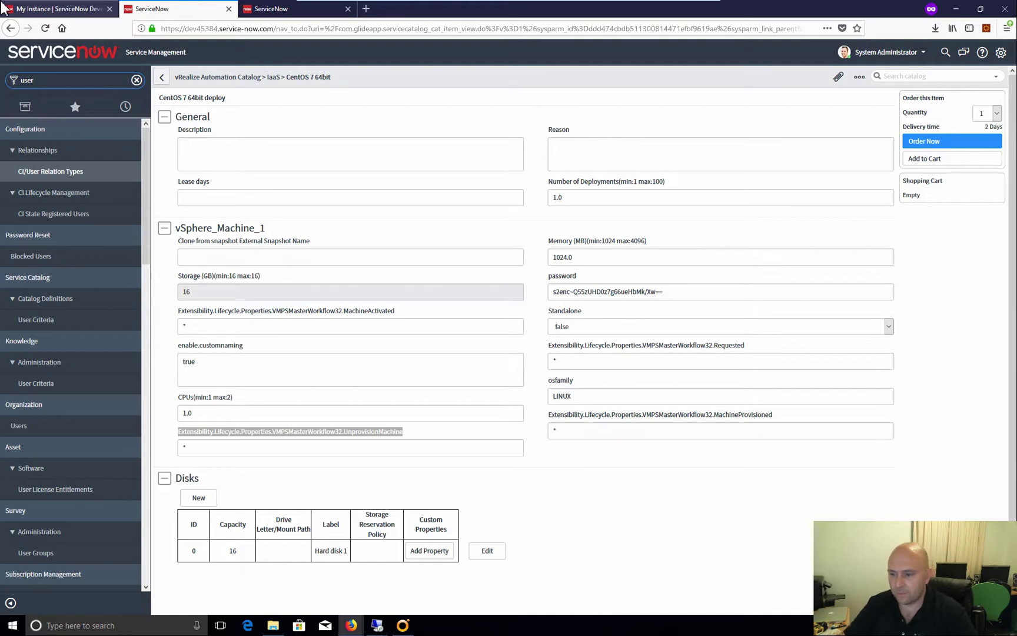
{"action": "scroll", "coordinate": [61, 419], "scroll_direction": "down", "scroll_amount": 15}
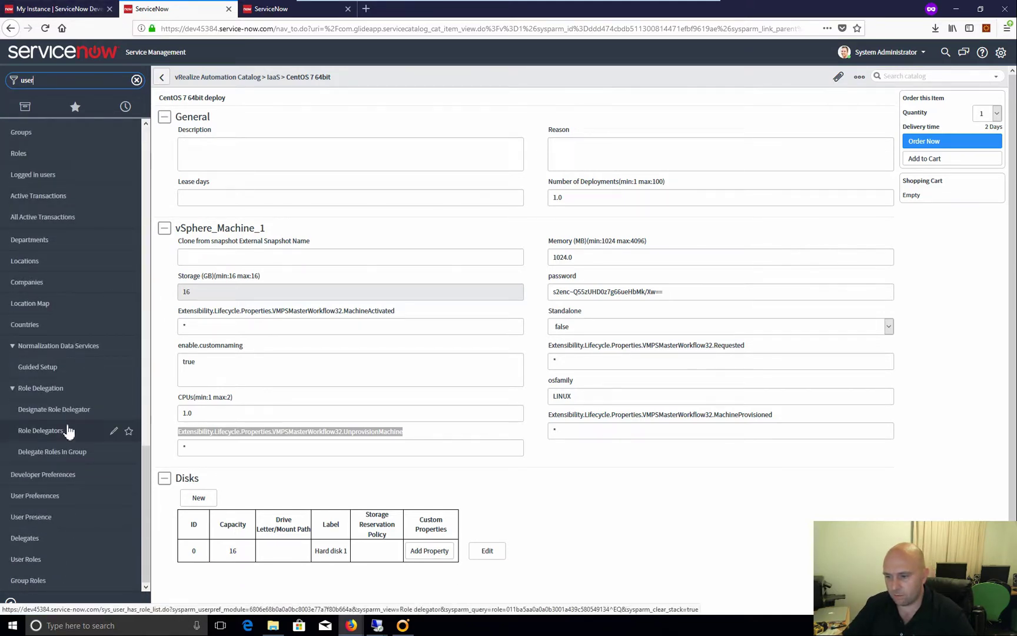
{"action": "scroll", "coordinate": [70, 447], "scroll_direction": "up", "scroll_amount": 5}
{"action": "left_click", "coordinate": [95, 271]}
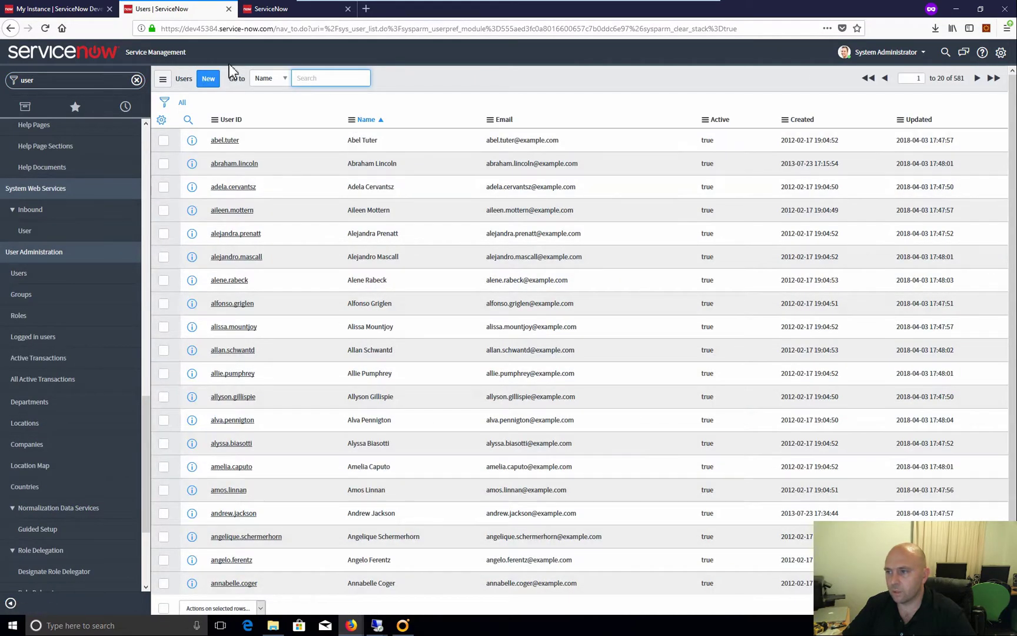
Fill in a new user's ID, first and last name, password and e-mail, then submit it
{"action": "left_click", "coordinate": [209, 80]}
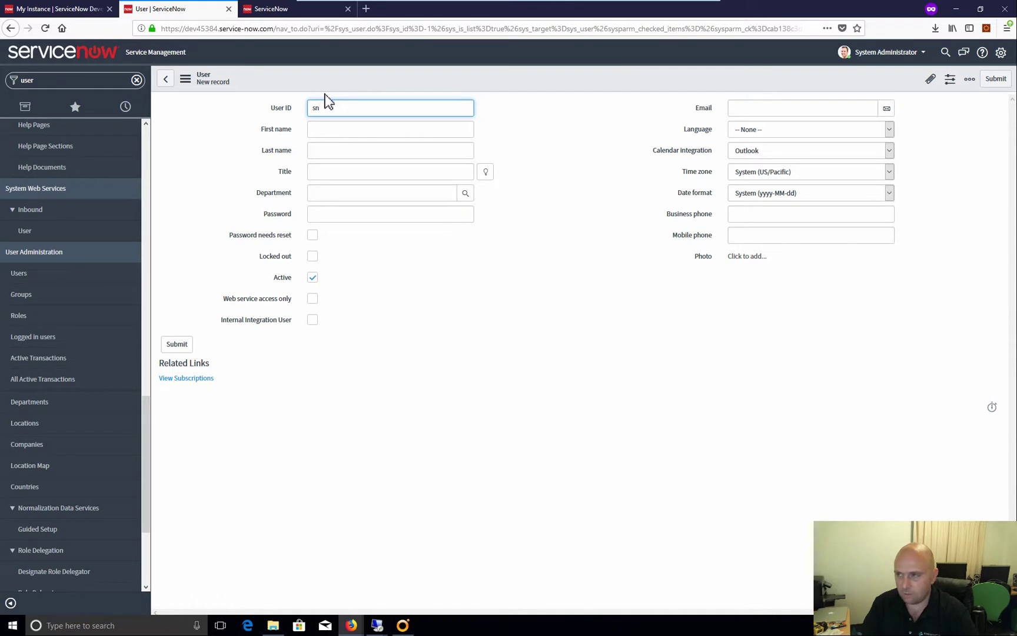
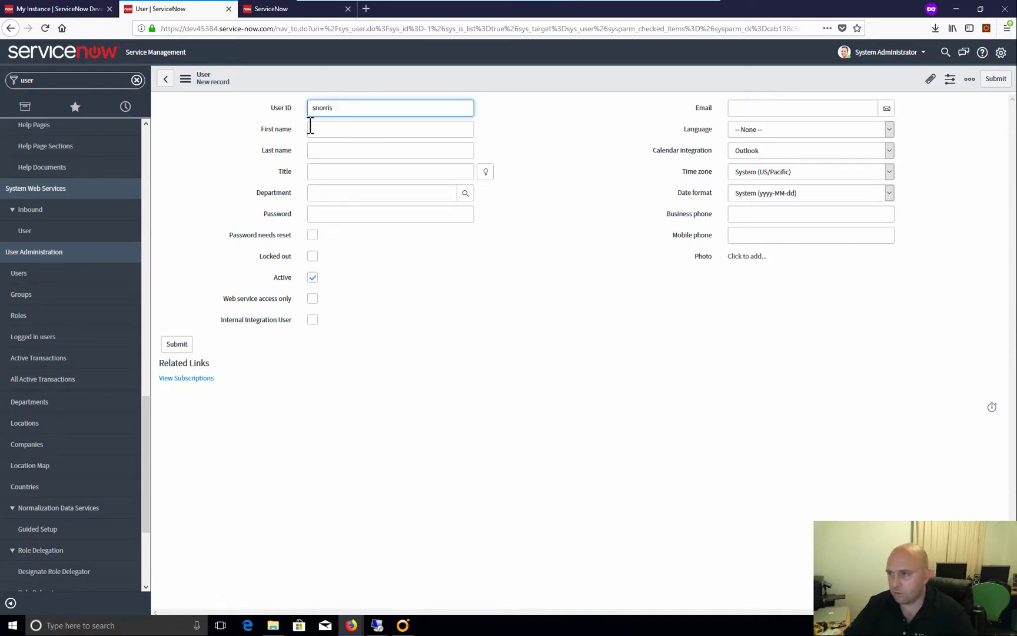
{"action": "left_click", "coordinate": [318, 132]}
{"action": "type", "text": "S"}
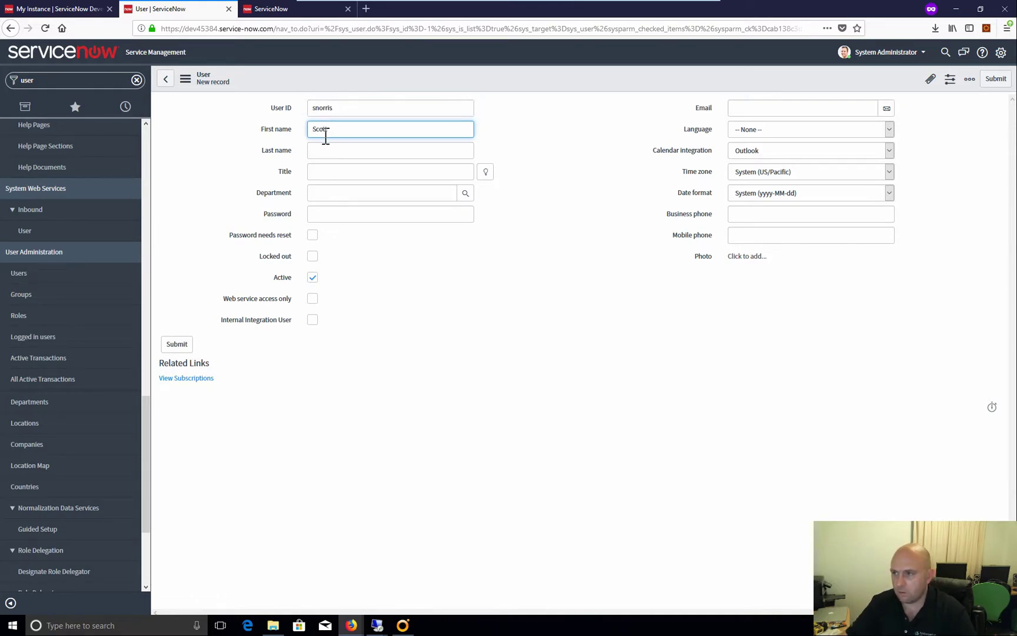
{"action": "type", "text": "cott"}
{"action": "left_click", "coordinate": [325, 152]}
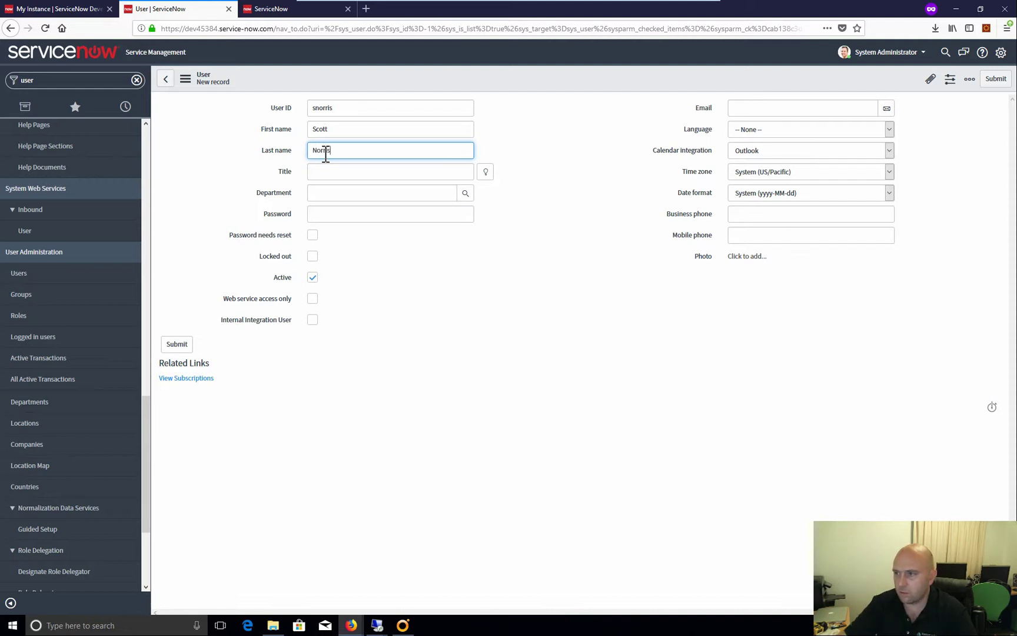
{"action": "left_click", "coordinate": [330, 174]}
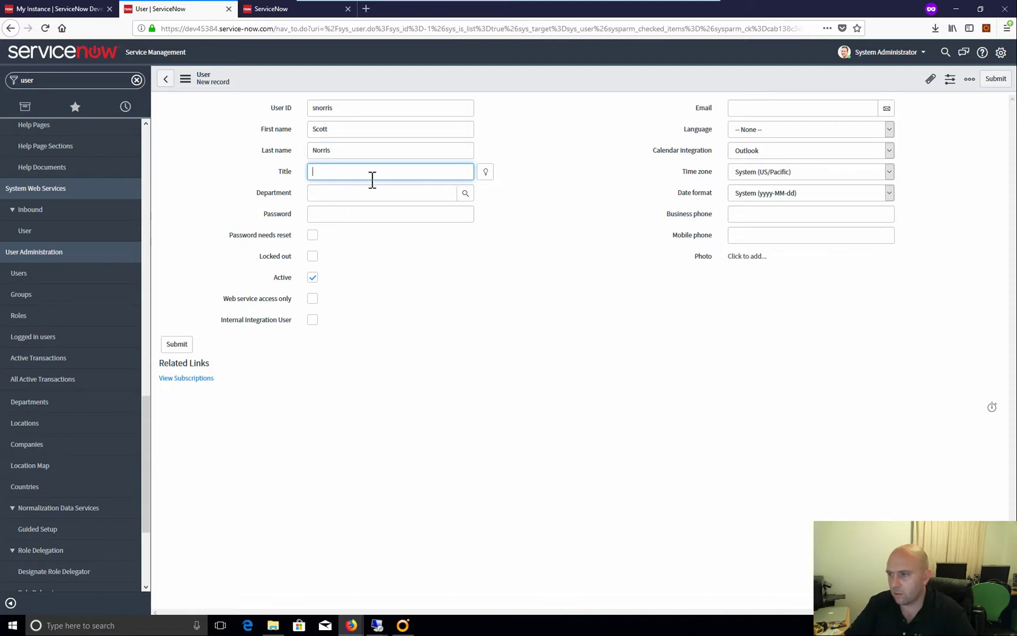
{"action": "left_click", "coordinate": [333, 217]}
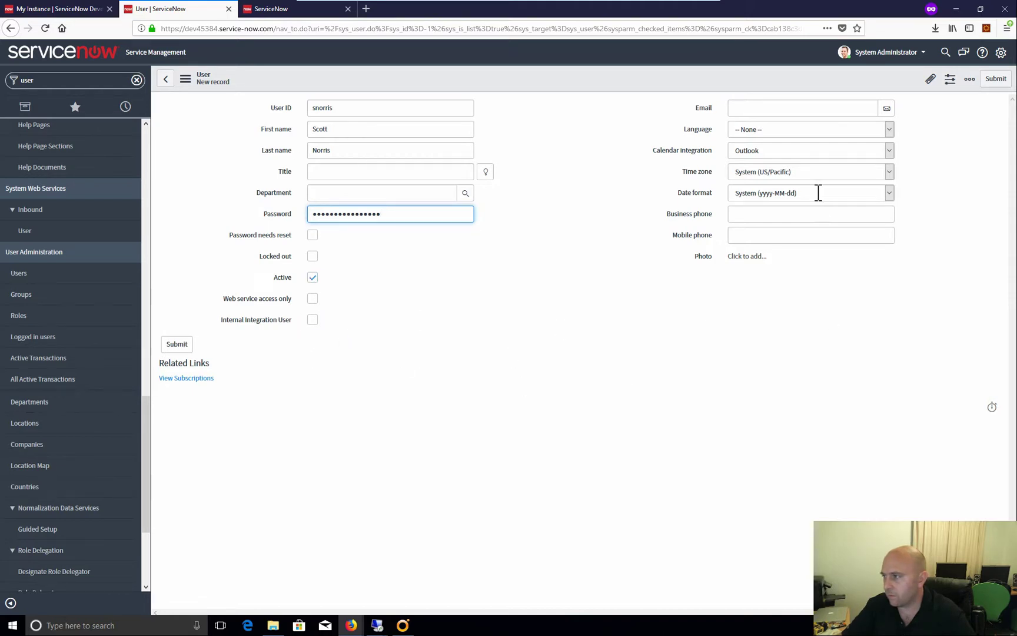
{"action": "left_click", "coordinate": [806, 110]}
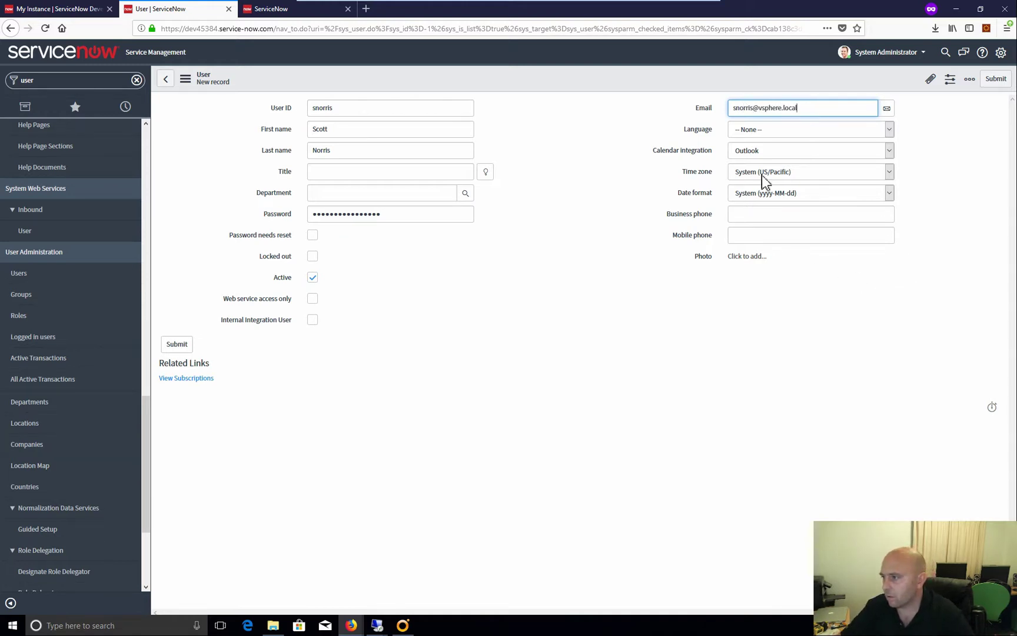
{"action": "left_click", "coordinate": [177, 346]}
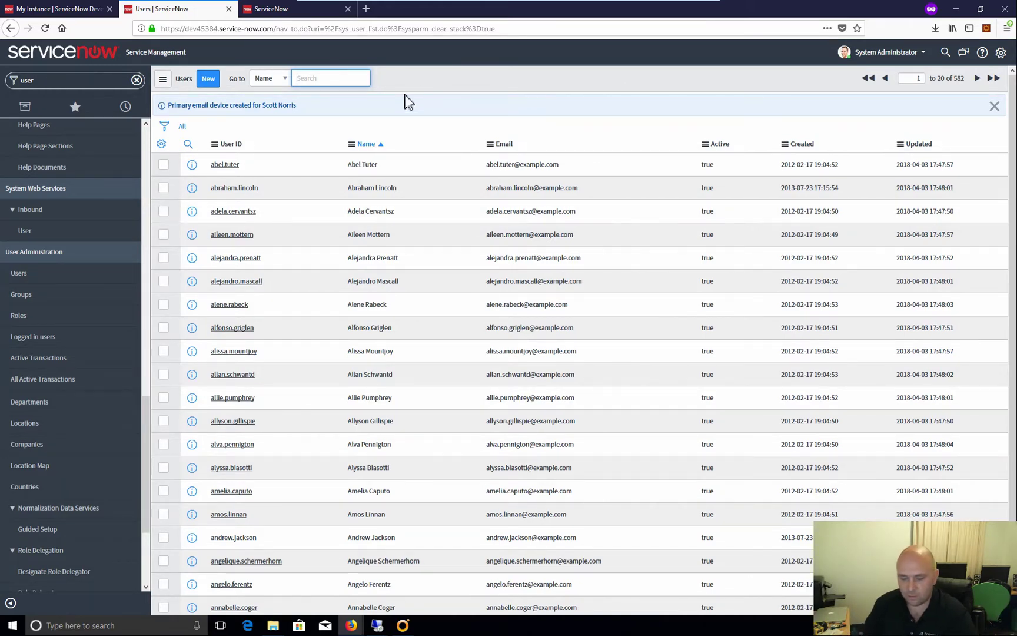
Search the Users list for the new user and open their record
{"action": "key", "text": "Return"}
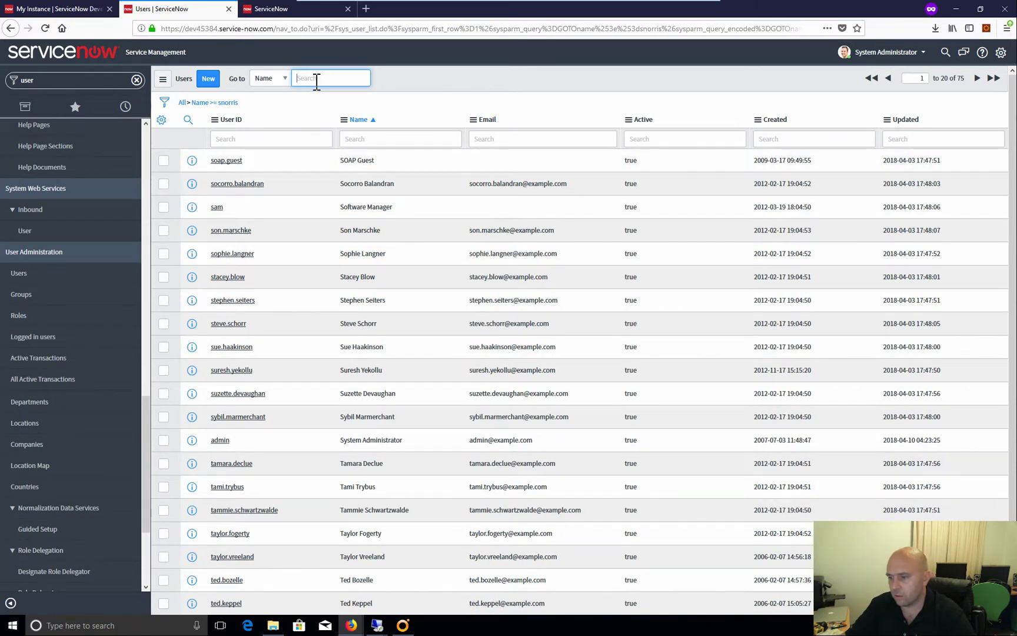
{"action": "type", "text": "si"}
{"action": "key", "text": "Return"}
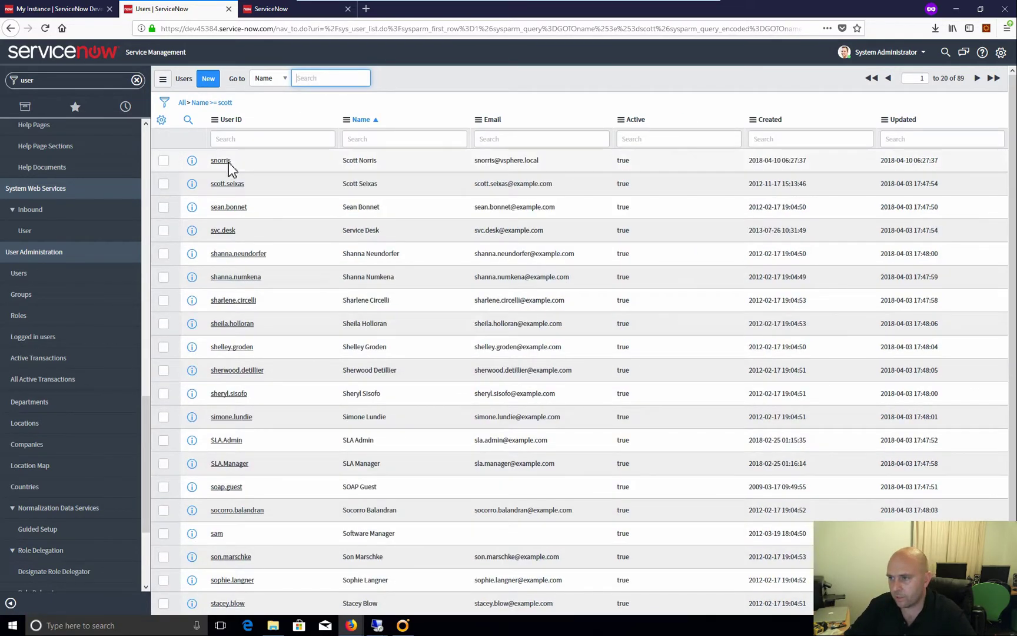
{"action": "key", "text": "Return"}
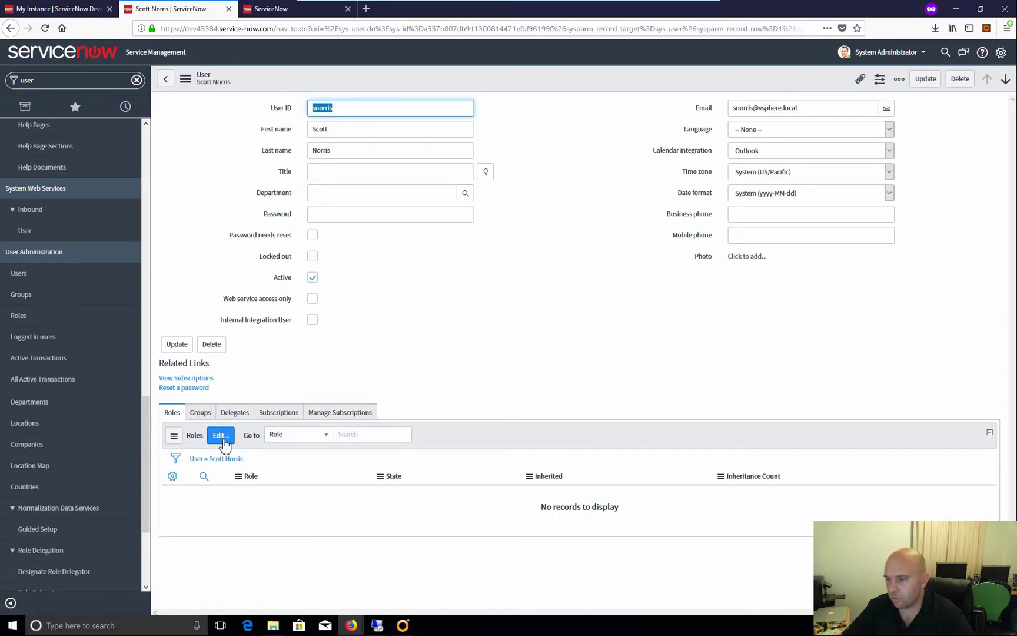
Add the catalog and approver_user roles to the user and save the roles list
{"action": "left_click", "coordinate": [220, 435]}
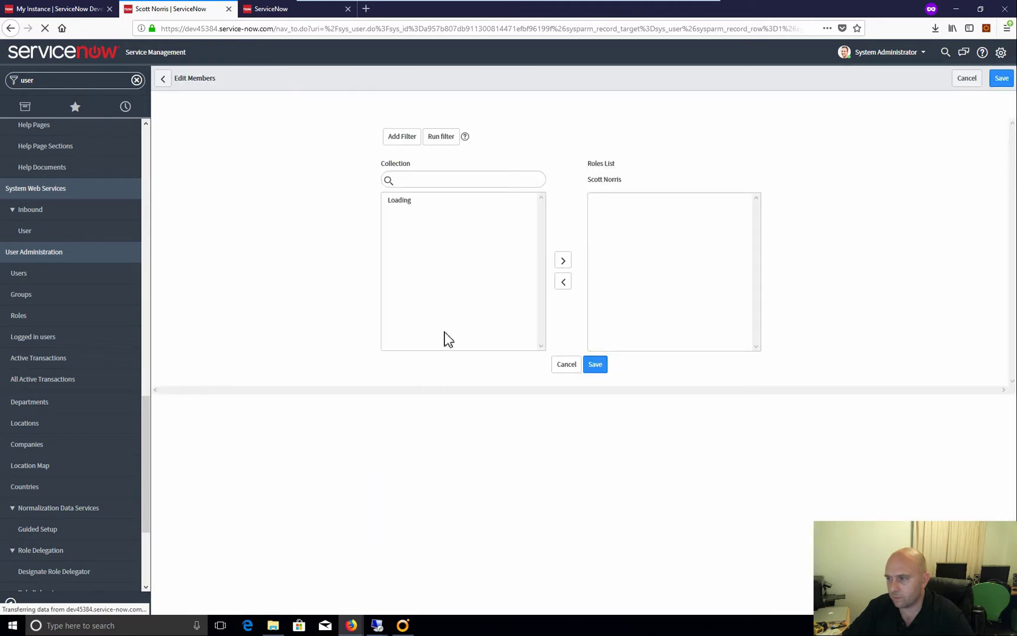
{"action": "left_click", "coordinate": [435, 206]}
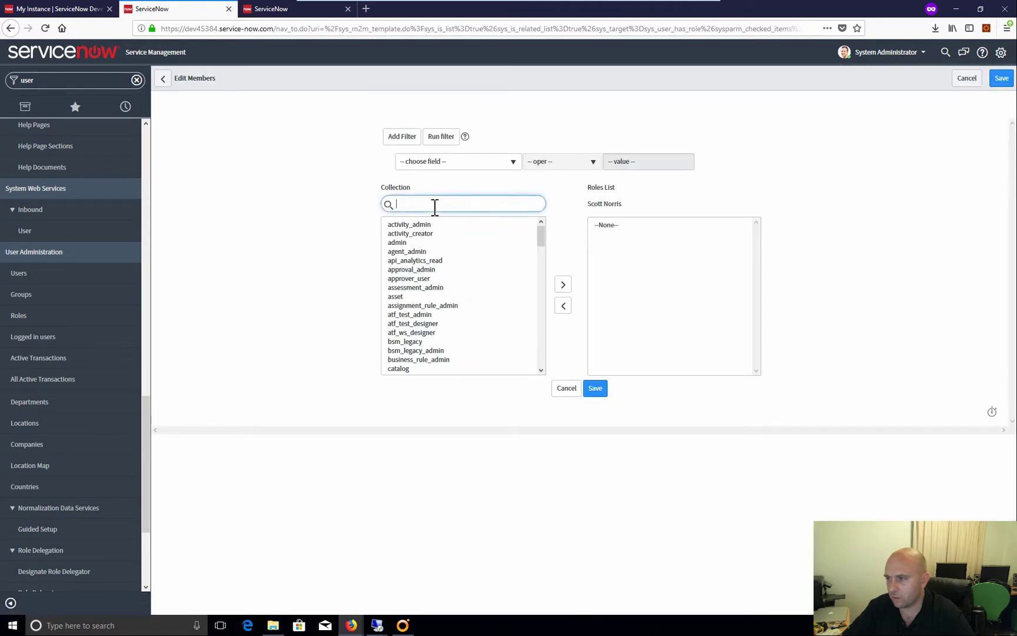
{"action": "left_click", "coordinate": [425, 368]}
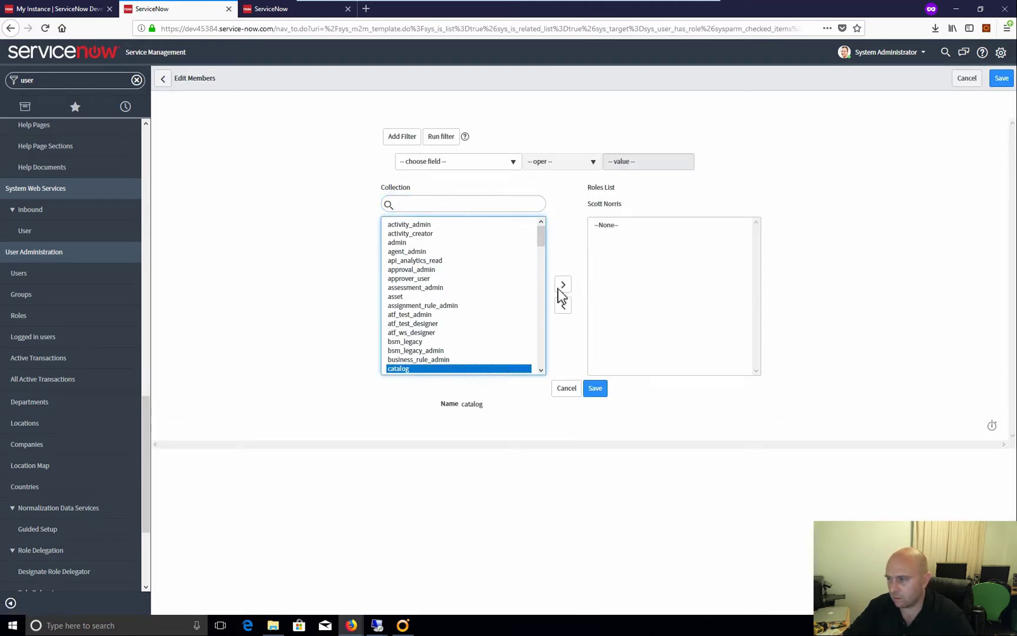
{"action": "left_click", "coordinate": [562, 287]}
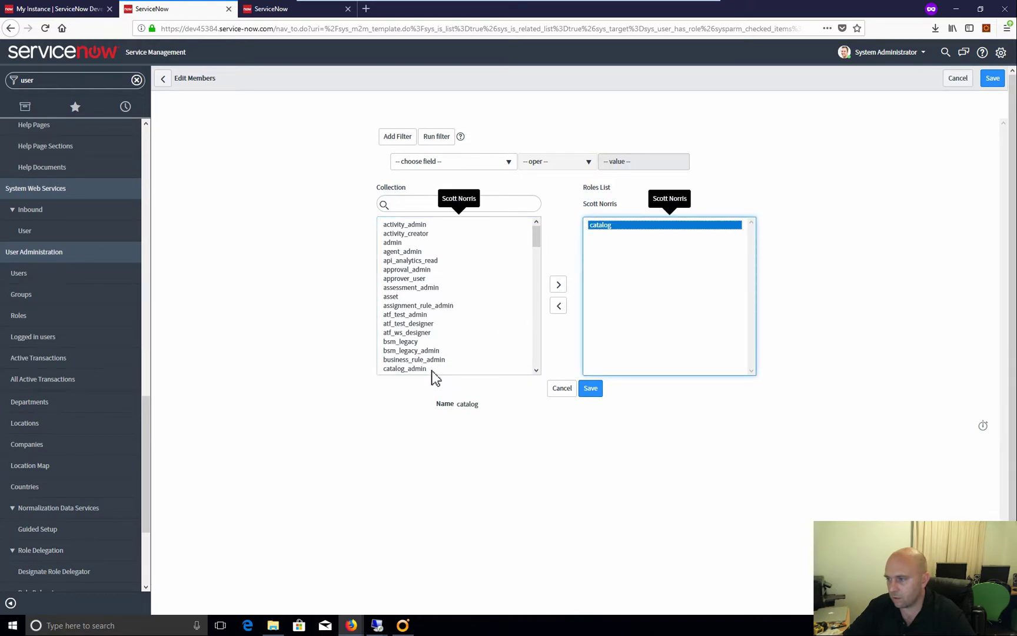
{"action": "scroll", "coordinate": [441, 356], "scroll_direction": "down", "scroll_amount": 2}
{"action": "scroll", "coordinate": [440, 357], "scroll_direction": "down", "scroll_amount": 2}
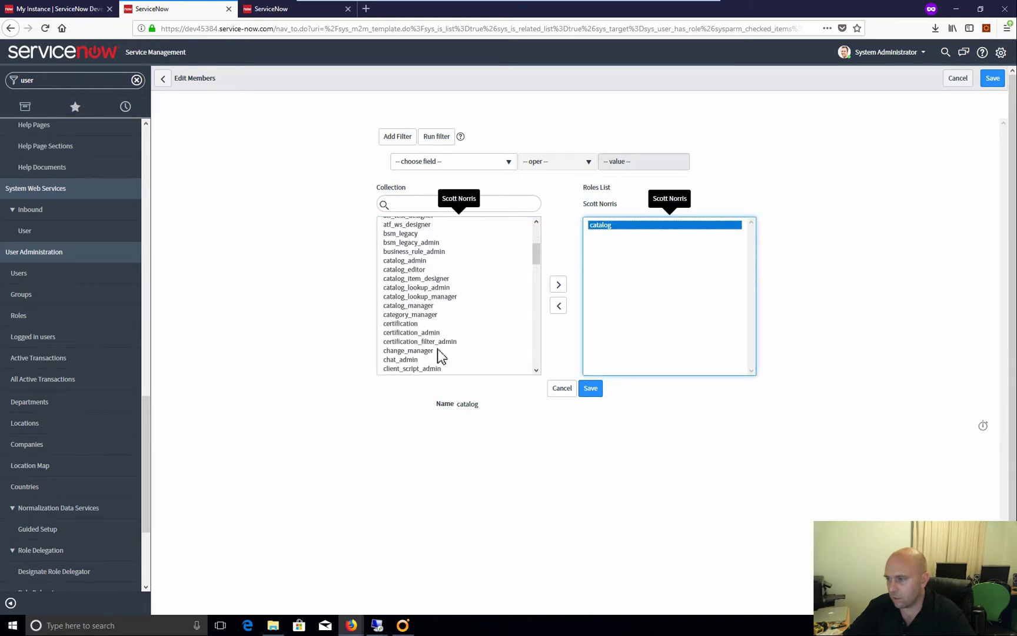
{"action": "left_click", "coordinate": [405, 205]}
{"action": "type", "text": "ap"}
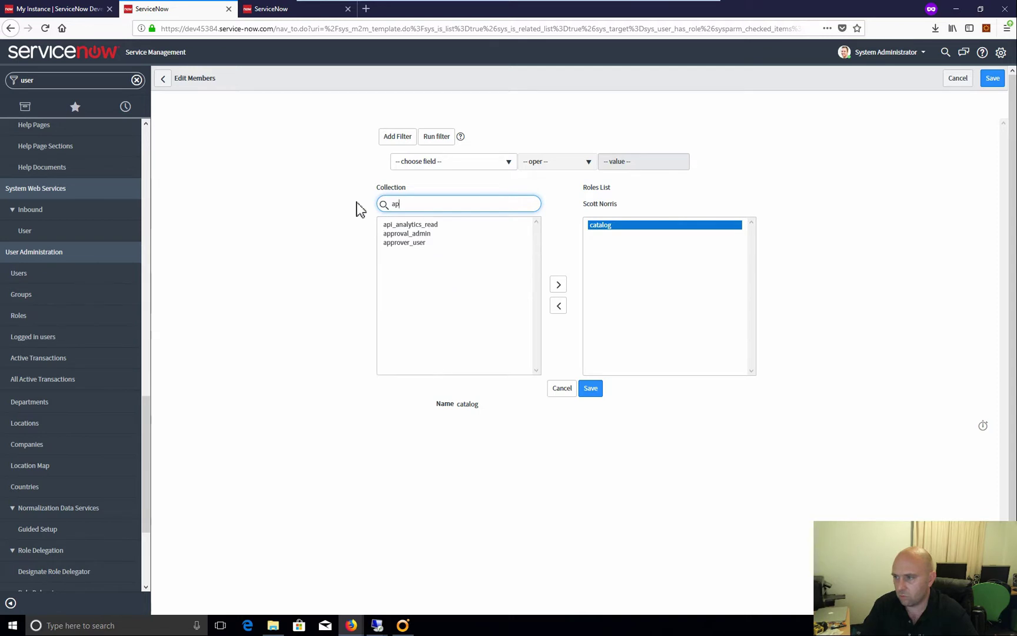
{"action": "left_click", "coordinate": [406, 243]}
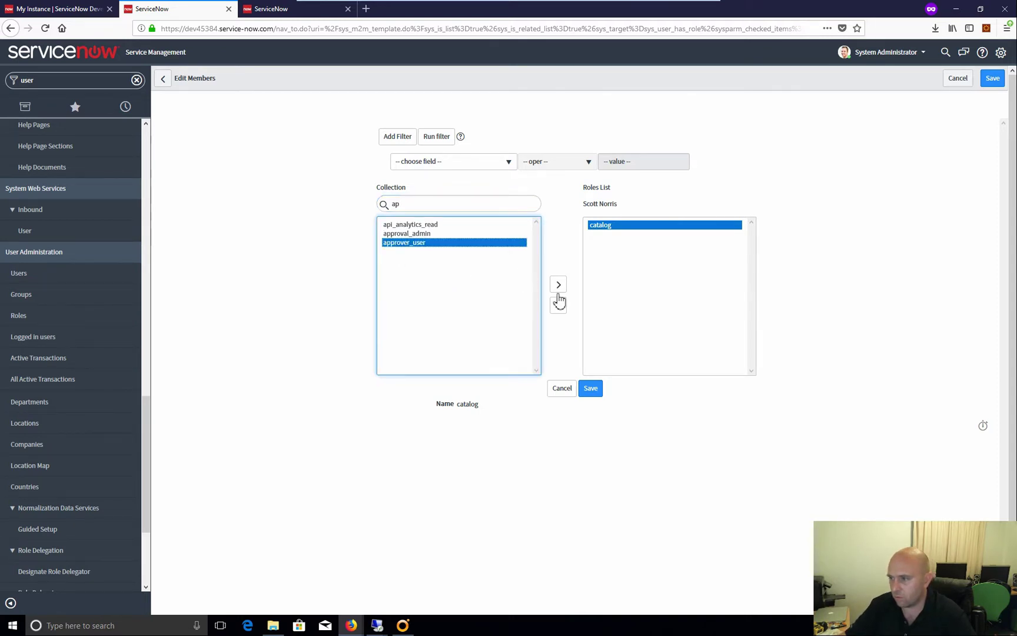
{"action": "left_click", "coordinate": [558, 285]}
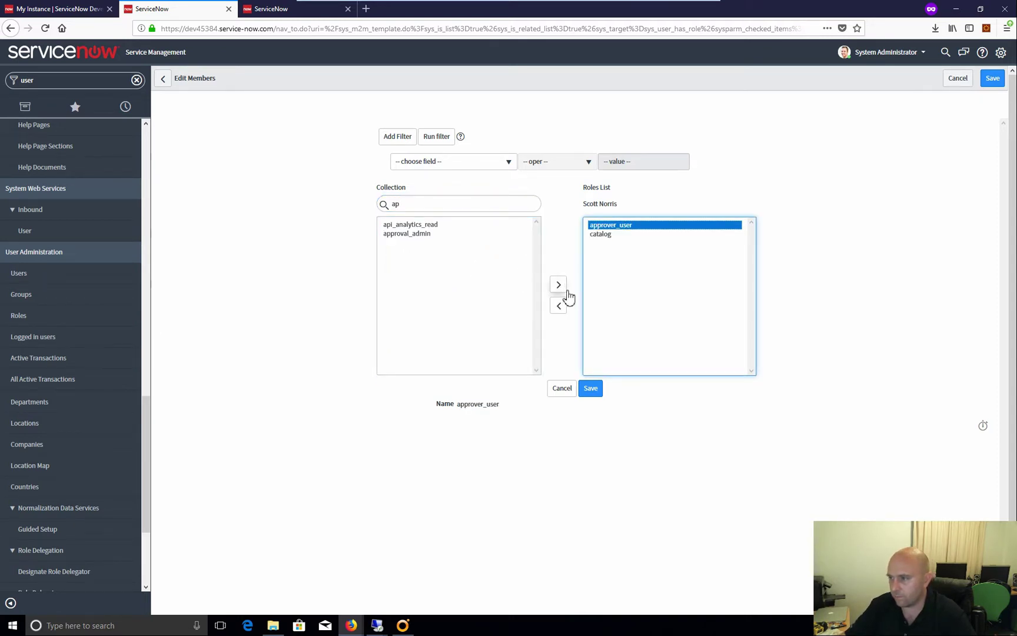
{"action": "left_click", "coordinate": [428, 204]}
{"action": "key", "text": "BackSpace"}
{"action": "key", "text": "BackSpace"}
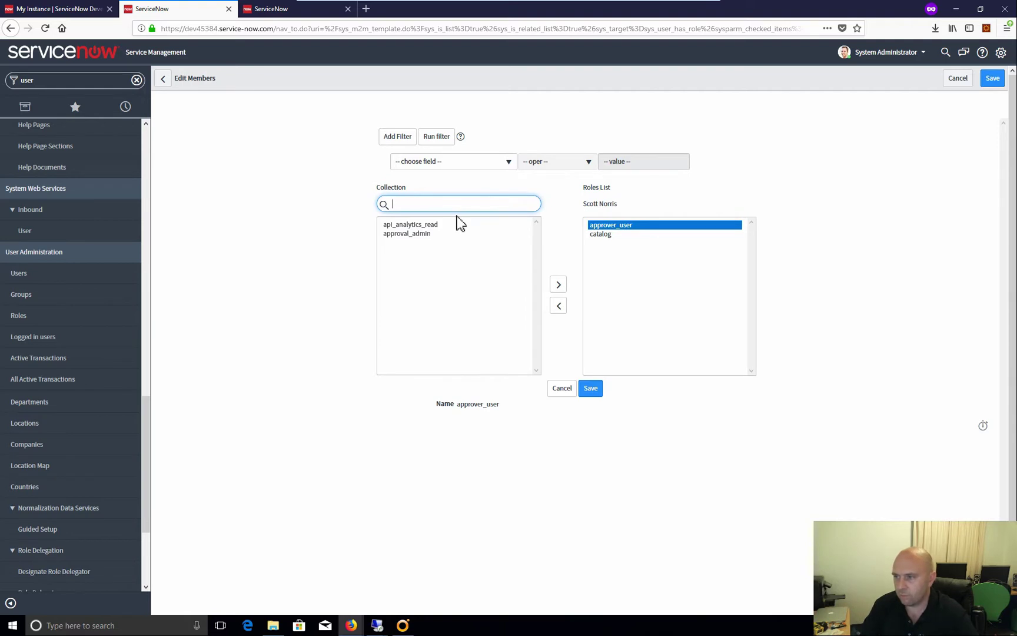
{"action": "left_click", "coordinate": [594, 391]}
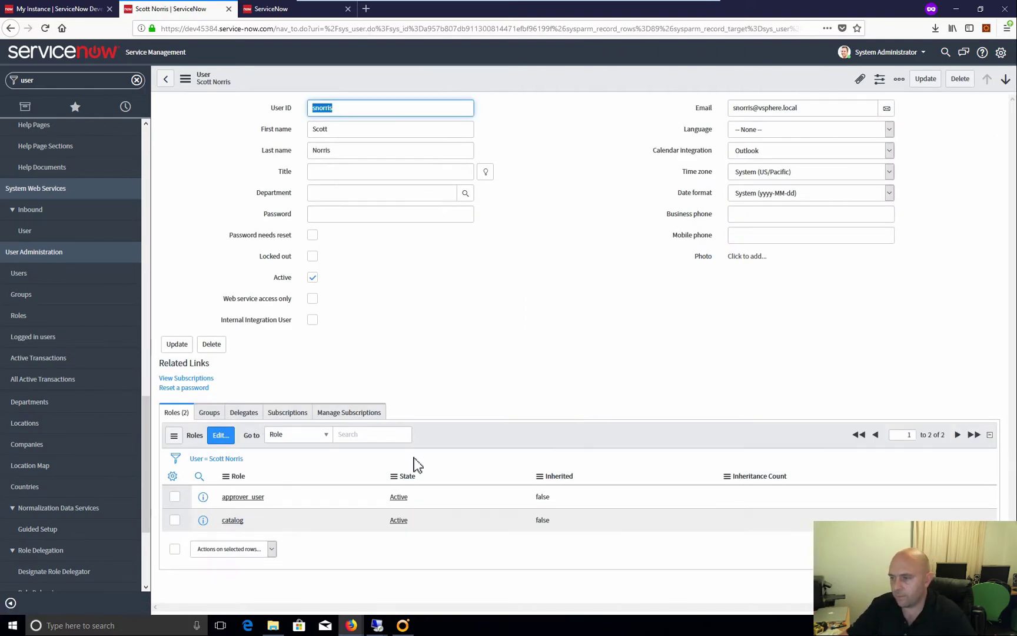
Add the user to vRealizeAutomation-ApprovalManagersGroup and save the user record
{"action": "left_click", "coordinate": [209, 412]}
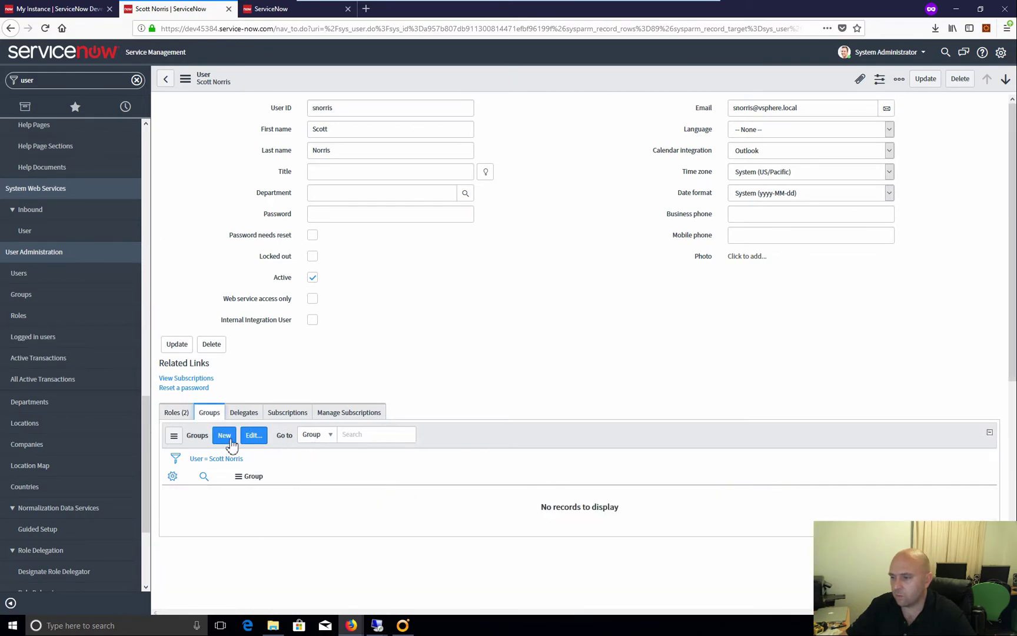
{"action": "left_click", "coordinate": [225, 435]}
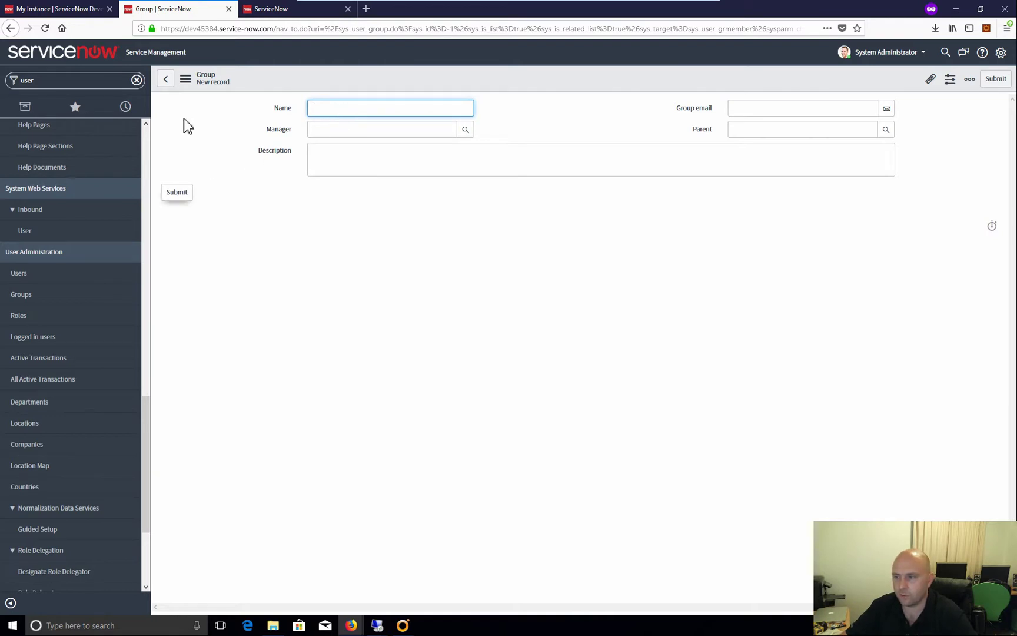
{"action": "left_click", "coordinate": [168, 79]}
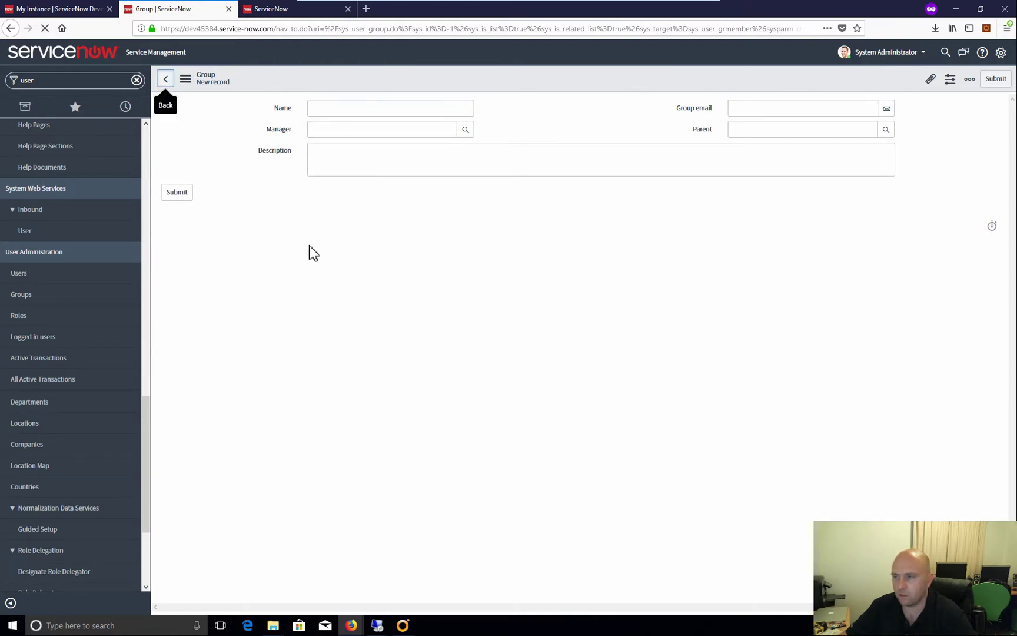
{"action": "left_click", "coordinate": [253, 436]}
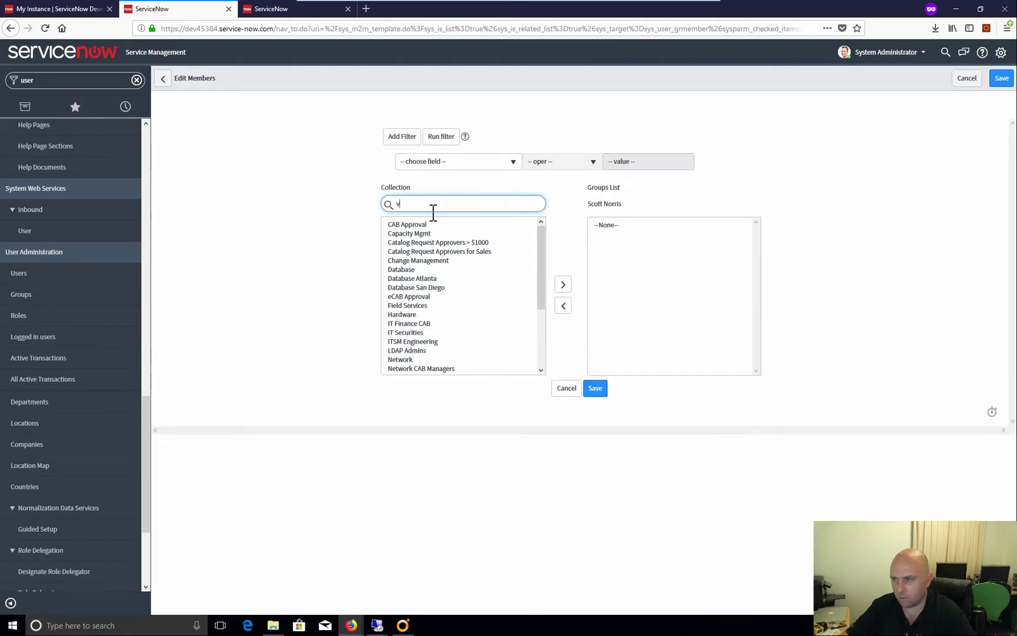
{"action": "double_click", "coordinate": [457, 232]}
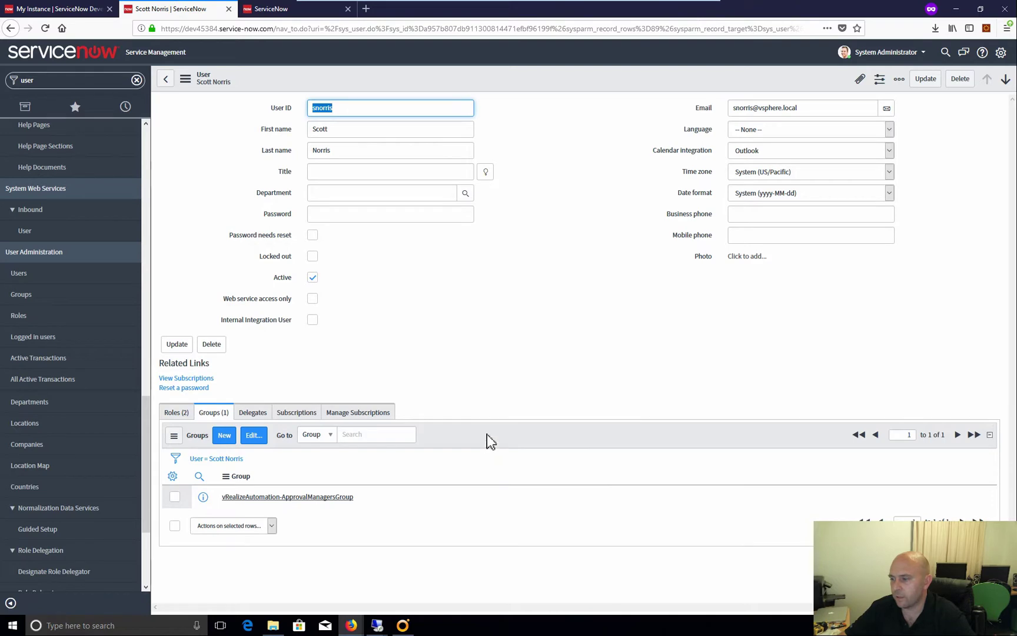
{"action": "left_click", "coordinate": [176, 344]}
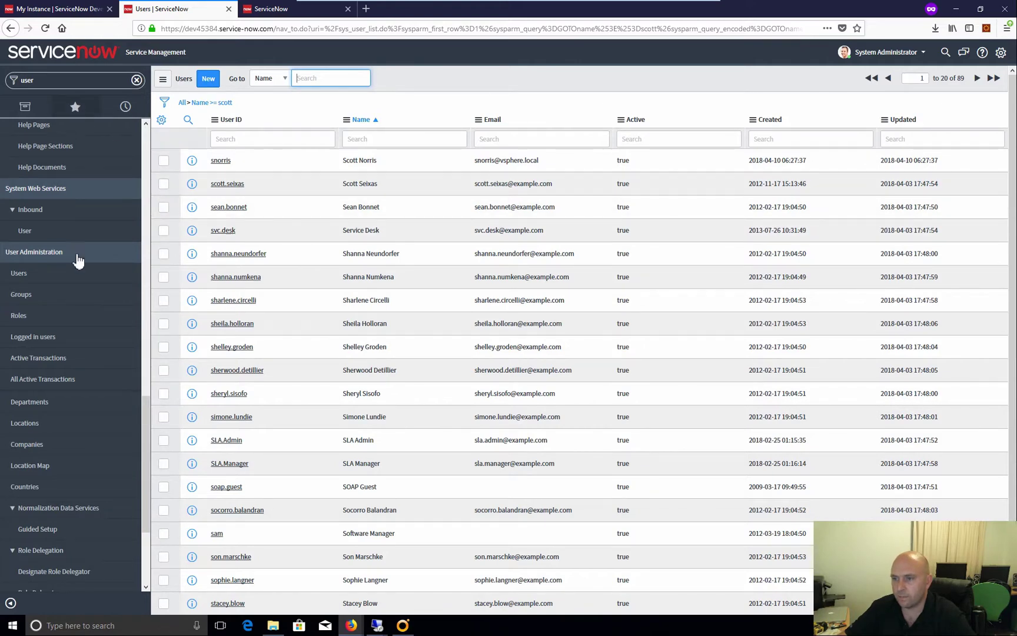
{"action": "scroll", "coordinate": [90, 312], "scroll_direction": "up", "scroll_amount": 15}
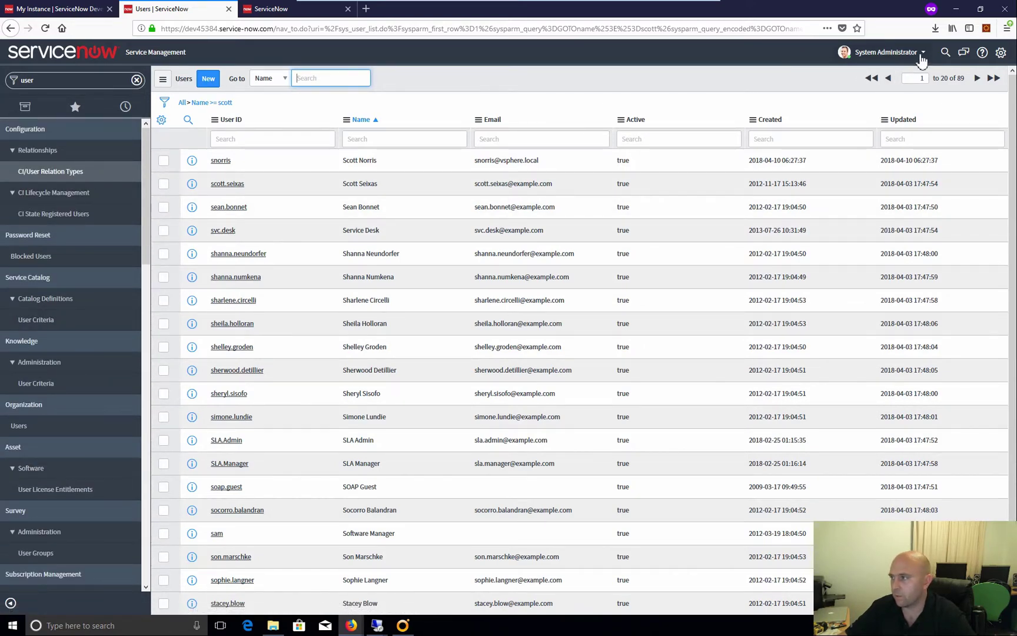
Log out, log back in with the admin account and password, and dismiss the intranet INFO alert
{"action": "left_click", "coordinate": [912, 53]}
{"action": "left_click", "coordinate": [895, 118]}
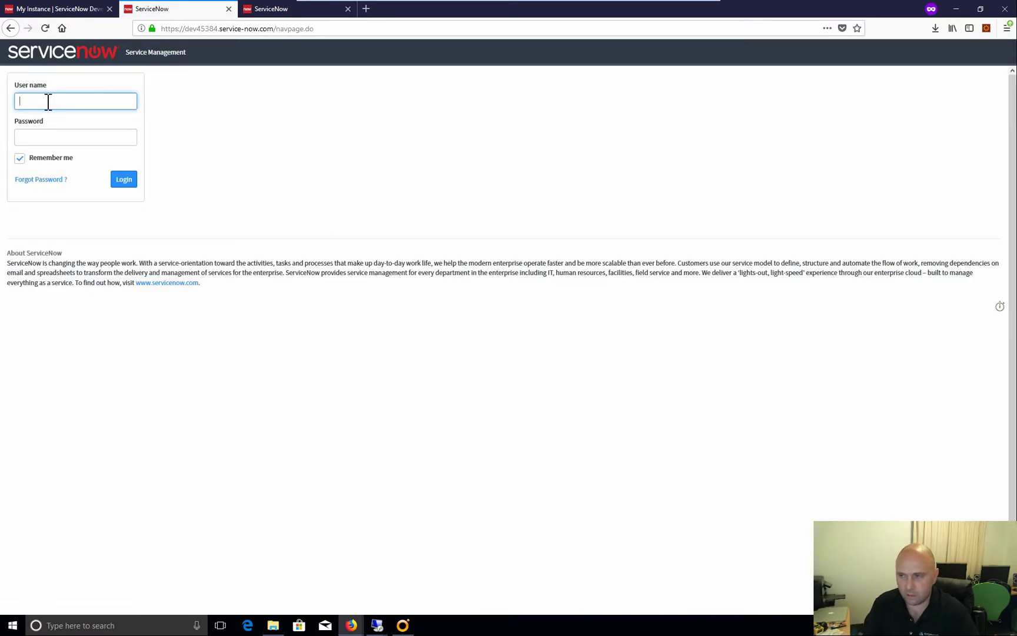
{"action": "type", "text": "dmin"}
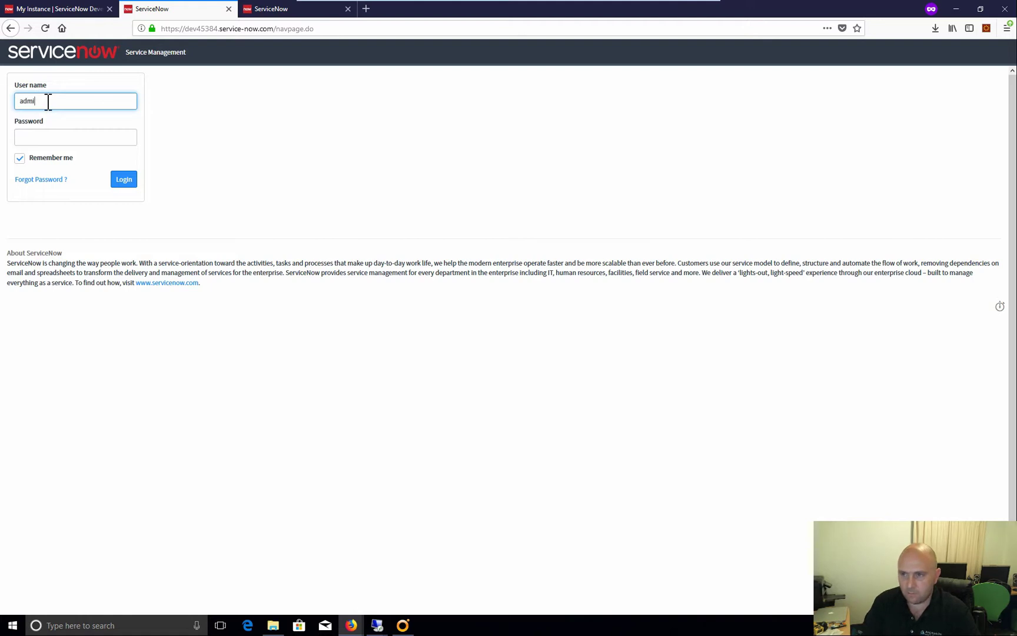
{"action": "key", "text": "Tab"}
{"action": "type", "text": "*******"}
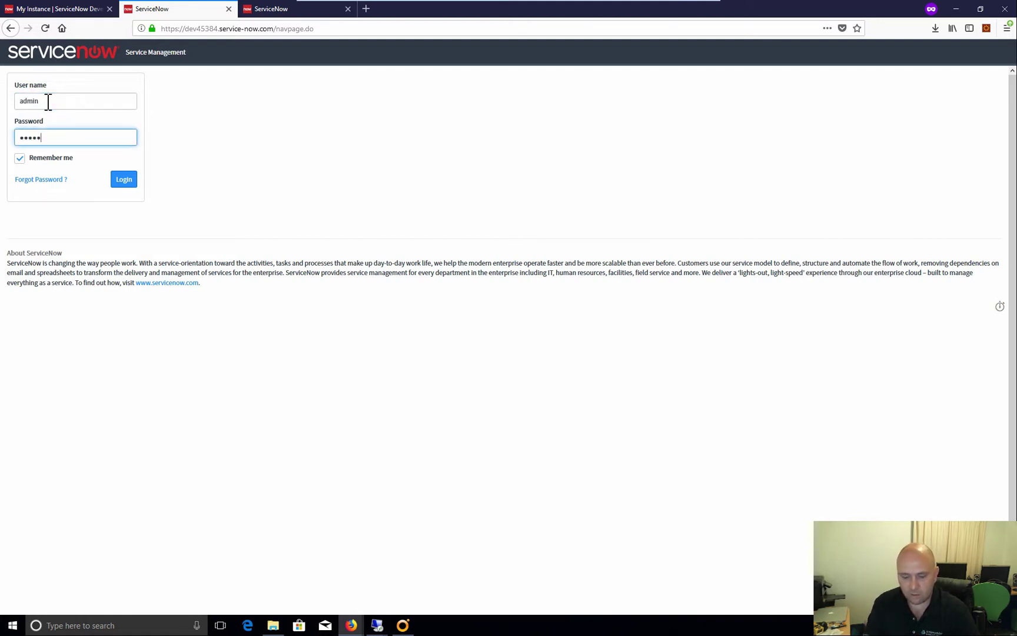
{"action": "type", "text": "**"}
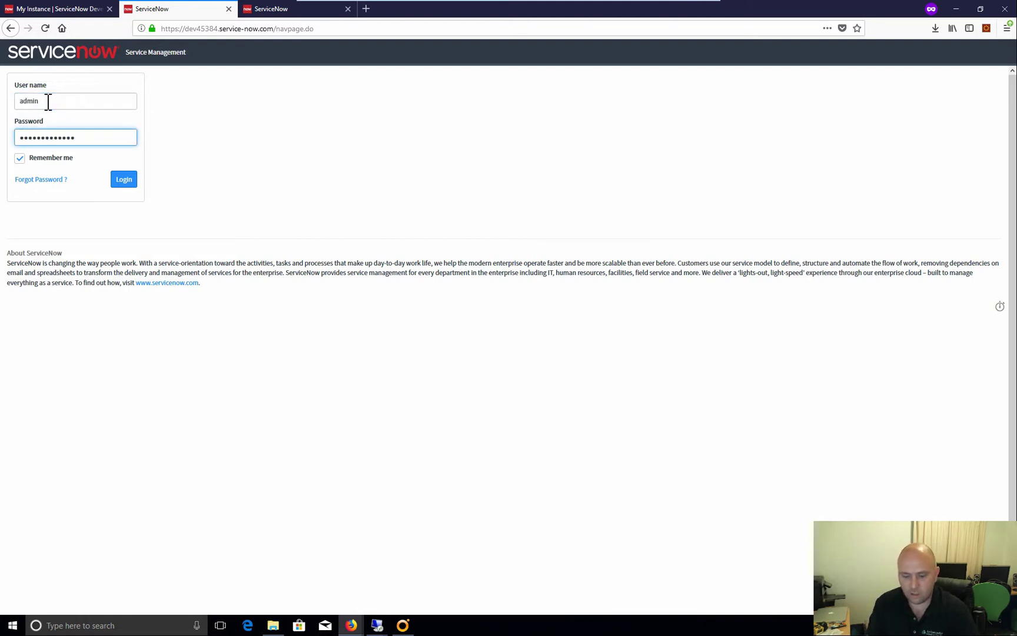
{"action": "key", "text": "Return"}
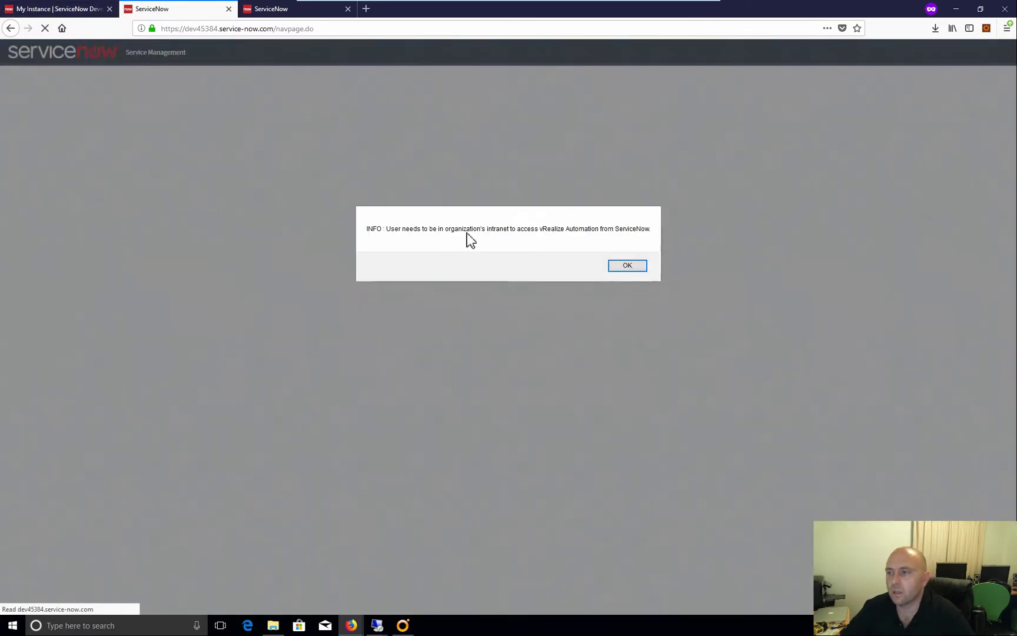
{"action": "left_click", "coordinate": [627, 266]}
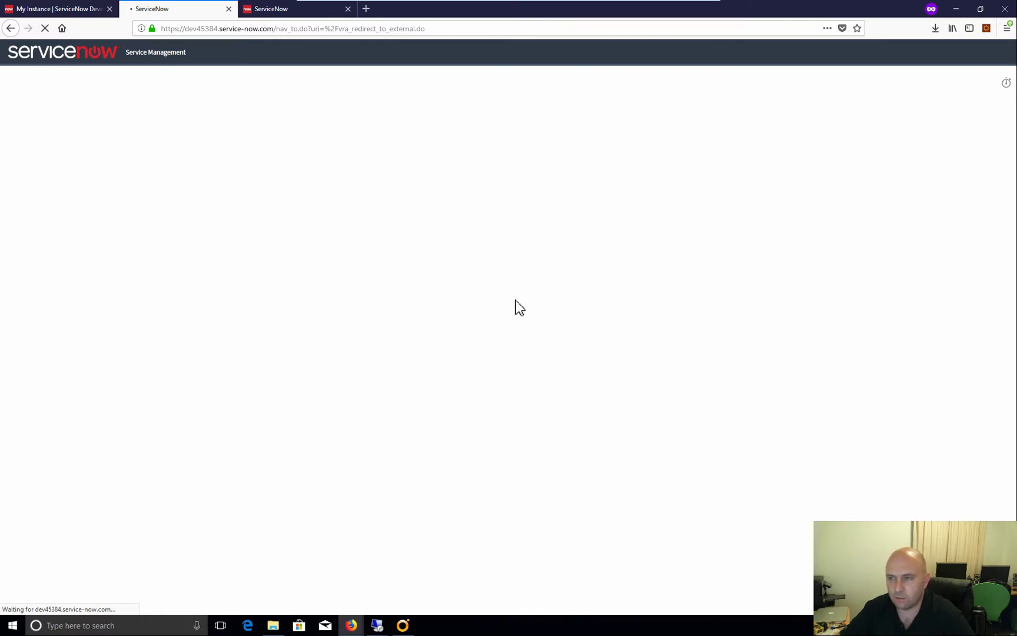
Switch to the vRealize Automation Firefox window and sign in again
{"action": "mouse_move", "coordinate": [351, 625]}
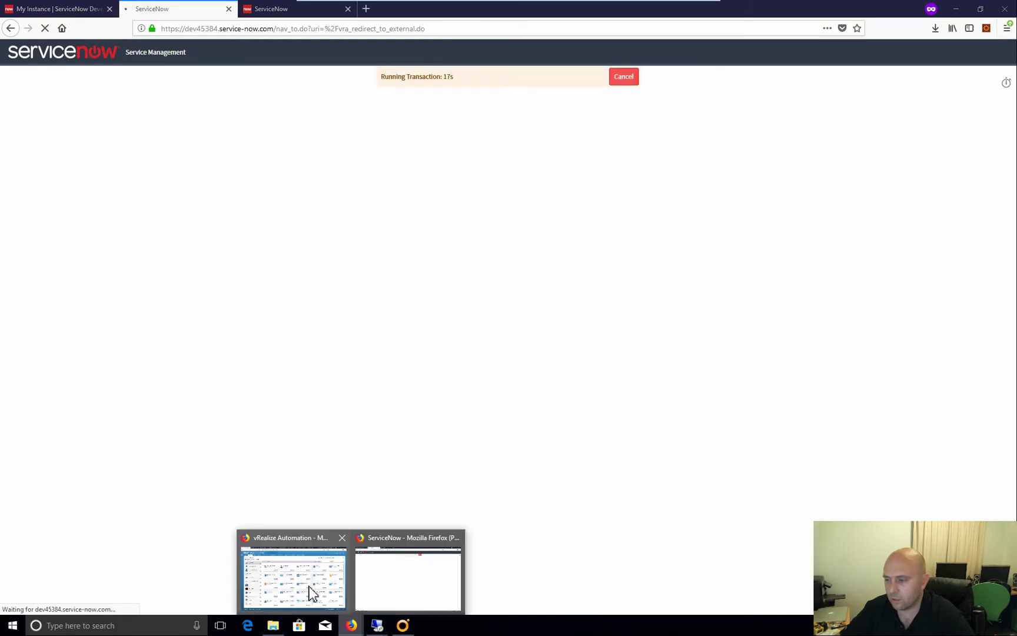
{"action": "left_click", "coordinate": [312, 593]}
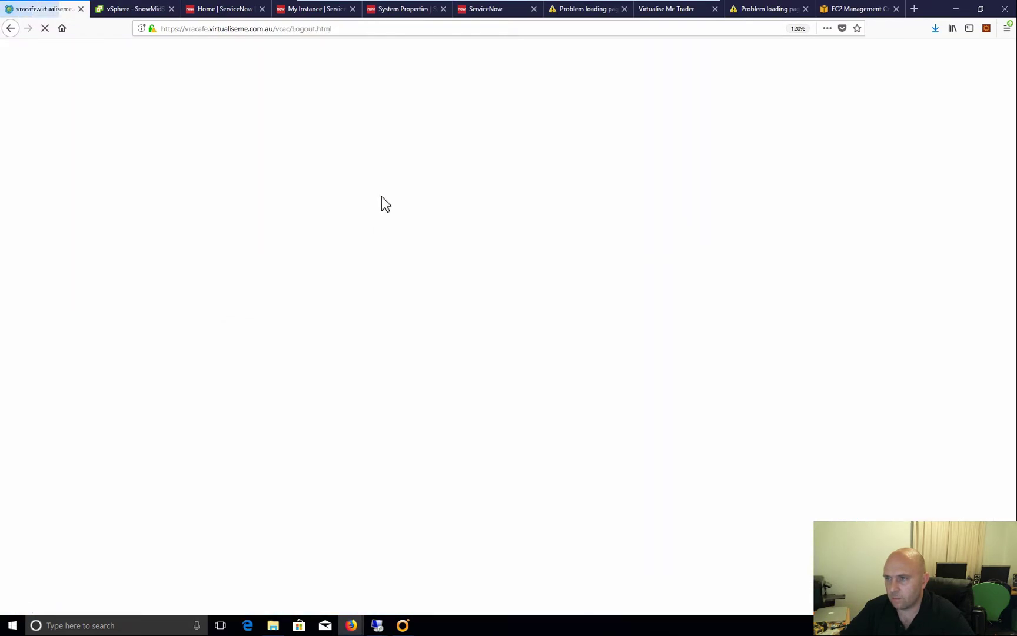
{"action": "left_click", "coordinate": [510, 350]}
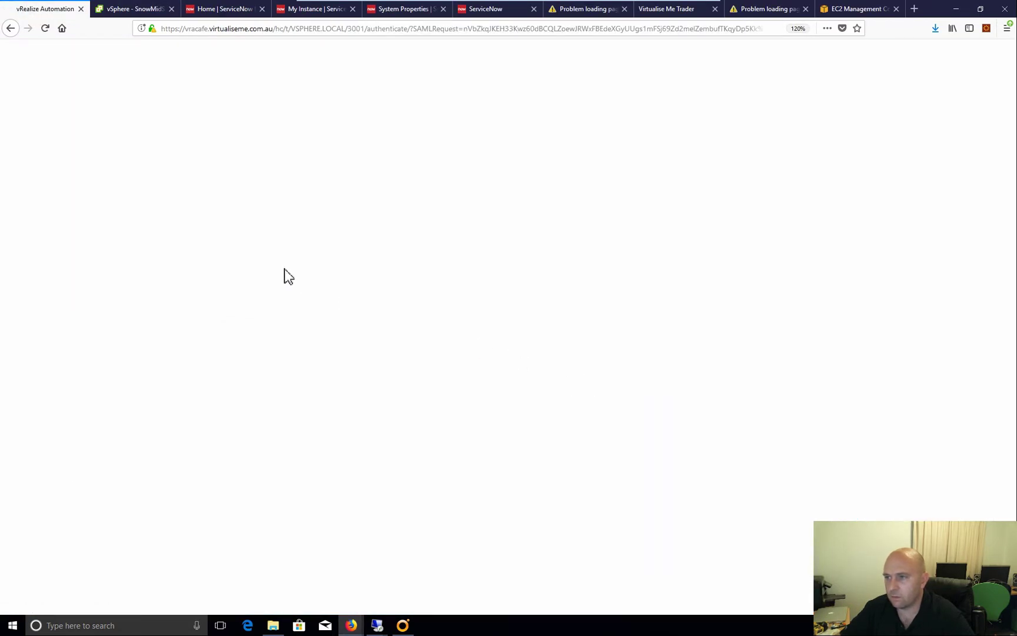
{"action": "left_click", "coordinate": [446, 388]}
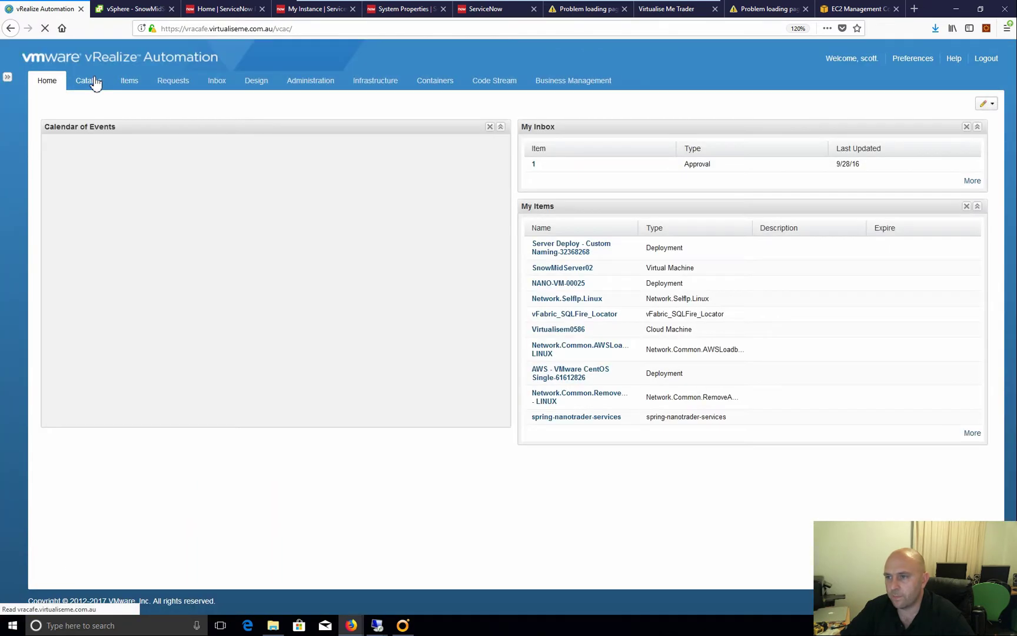
Open Catalog > Requests to review submitted requests, then return to the ServiceNow window
{"action": "left_click", "coordinate": [89, 81]}
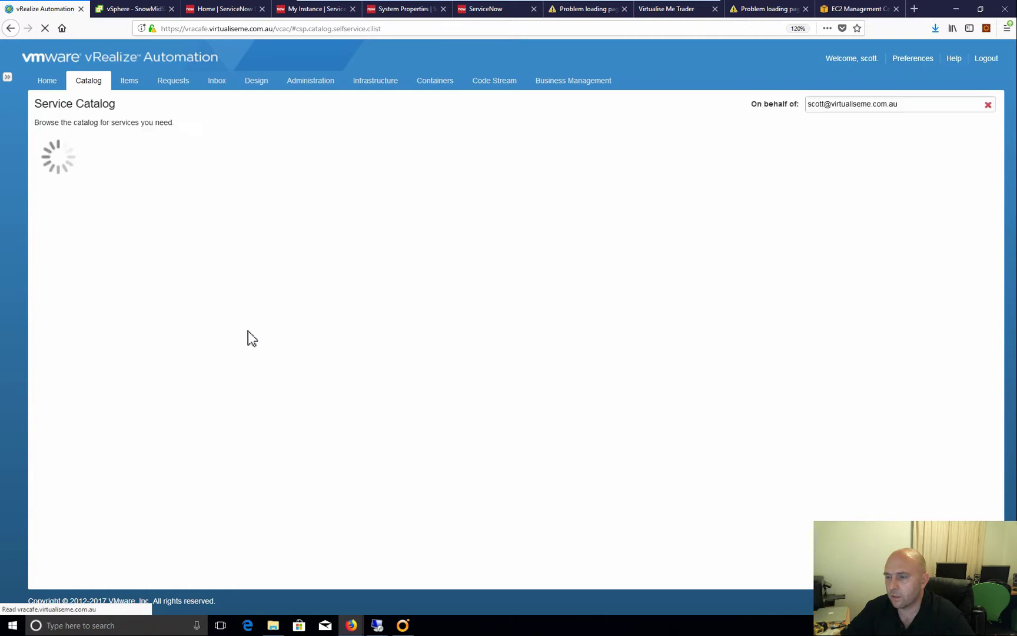
{"action": "left_click", "coordinate": [171, 83]}
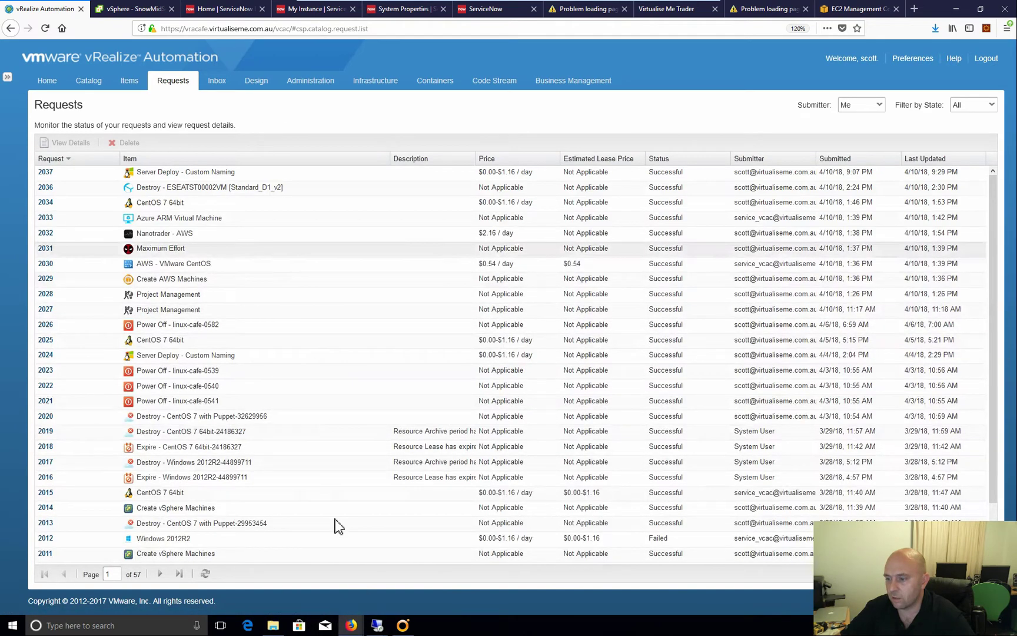
{"action": "mouse_move", "coordinate": [352, 625]}
{"action": "left_click", "coordinate": [415, 588]}
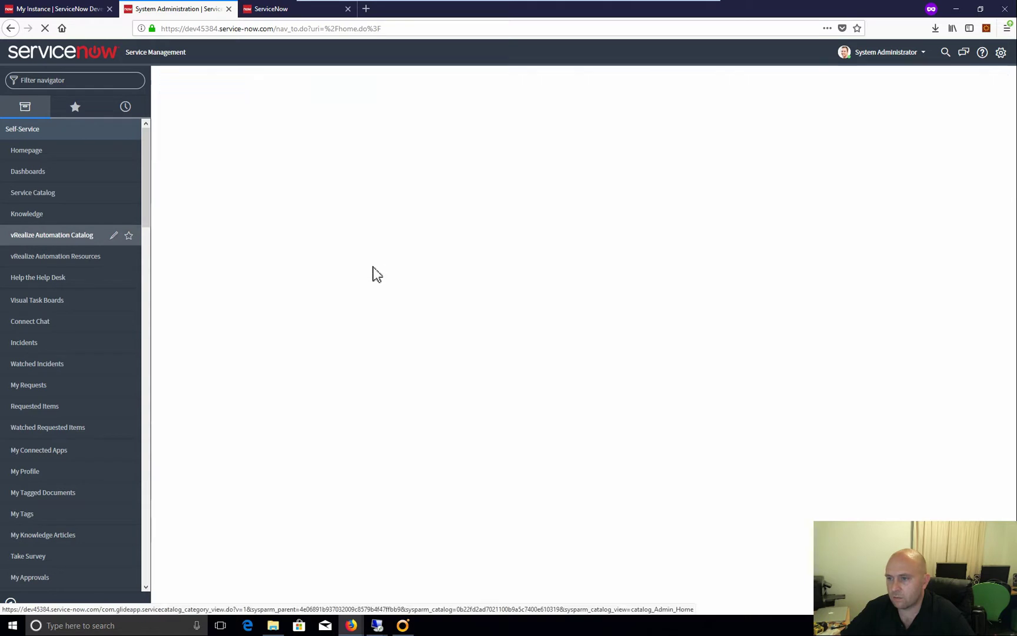
Order the CentOS 7 64bit item from the vRealize Automation catalog's IaaS category
{"action": "left_click", "coordinate": [236, 104]}
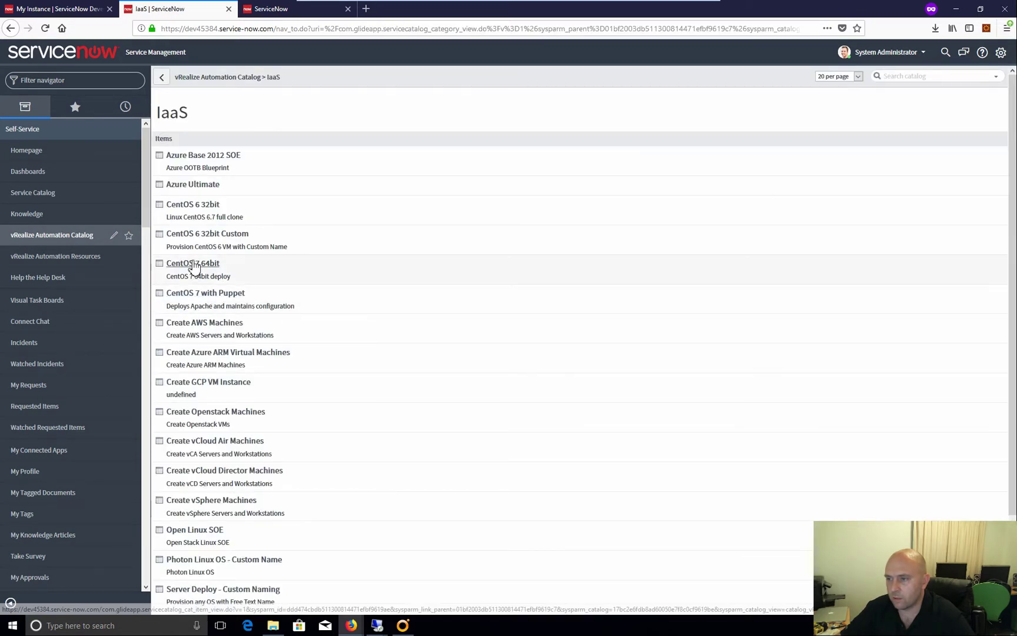
{"action": "left_click", "coordinate": [192, 263]}
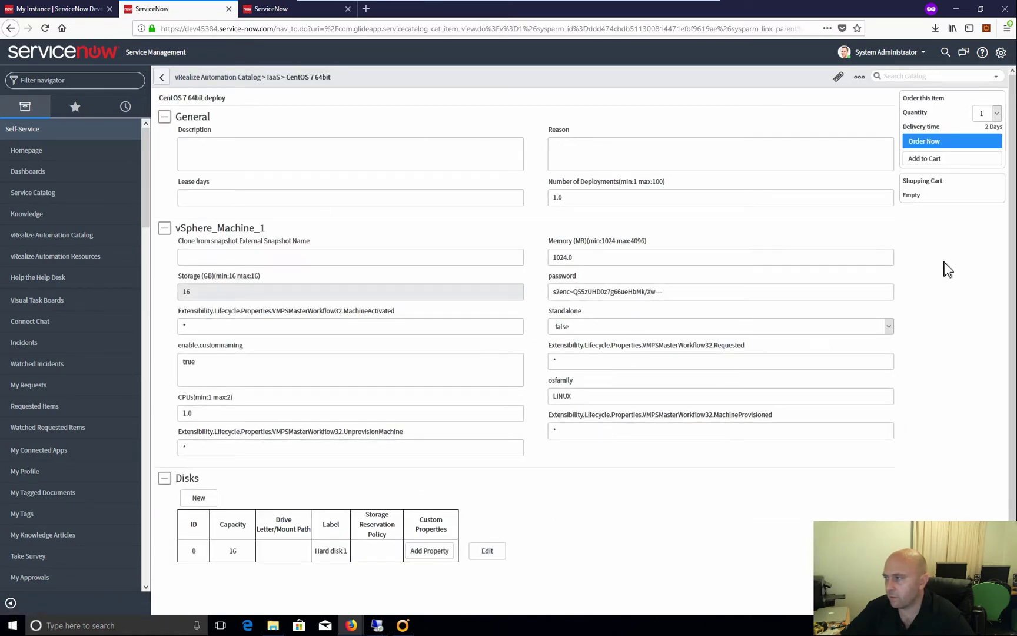
{"action": "left_click", "coordinate": [930, 142]}
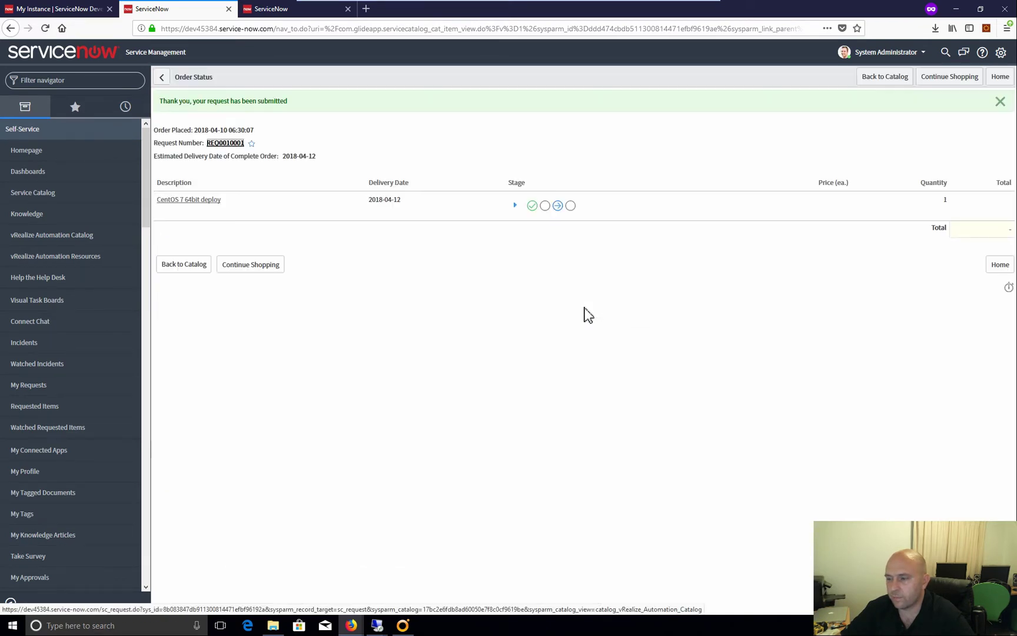
Log out of ServiceNow from the System Administrator account menu
{"action": "mouse_move", "coordinate": [532, 207]}
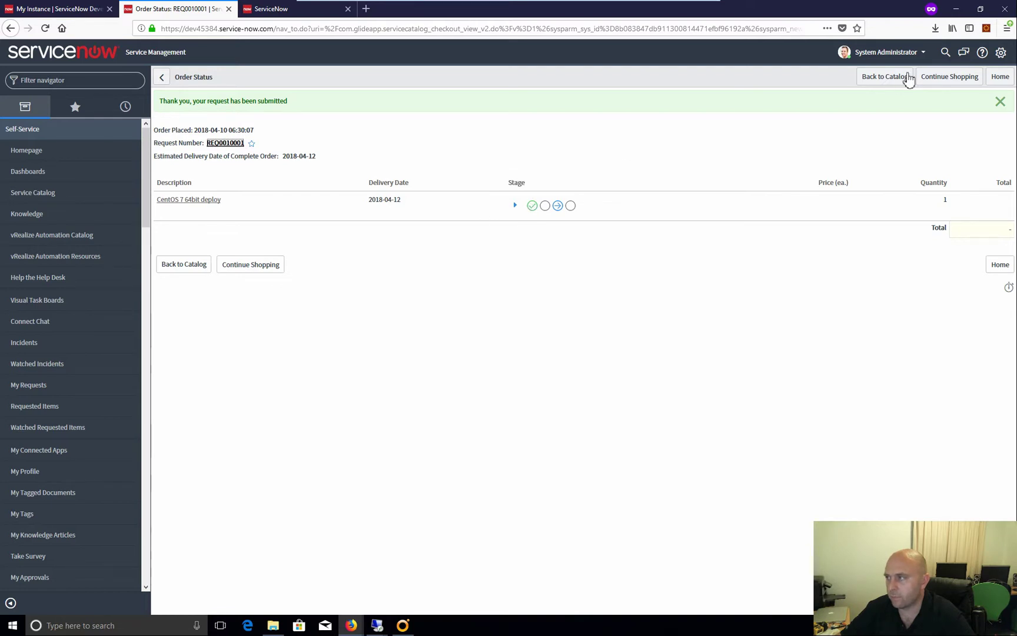
{"action": "left_click", "coordinate": [894, 52]}
{"action": "left_click", "coordinate": [880, 111]}
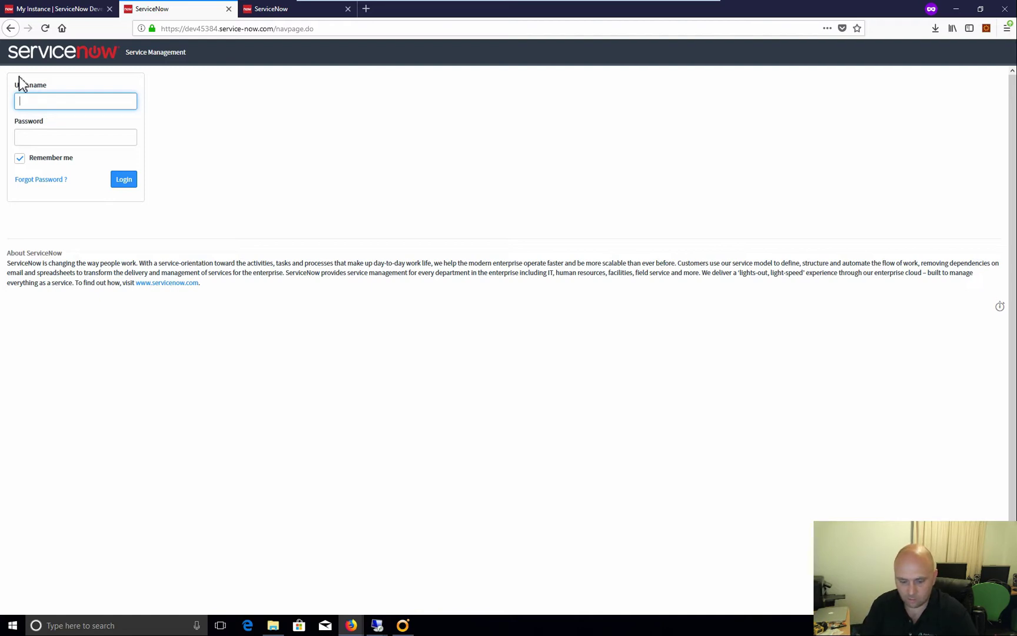
Sign in to ServiceNow with the approver's username and password
{"action": "key", "text": "Tab"}
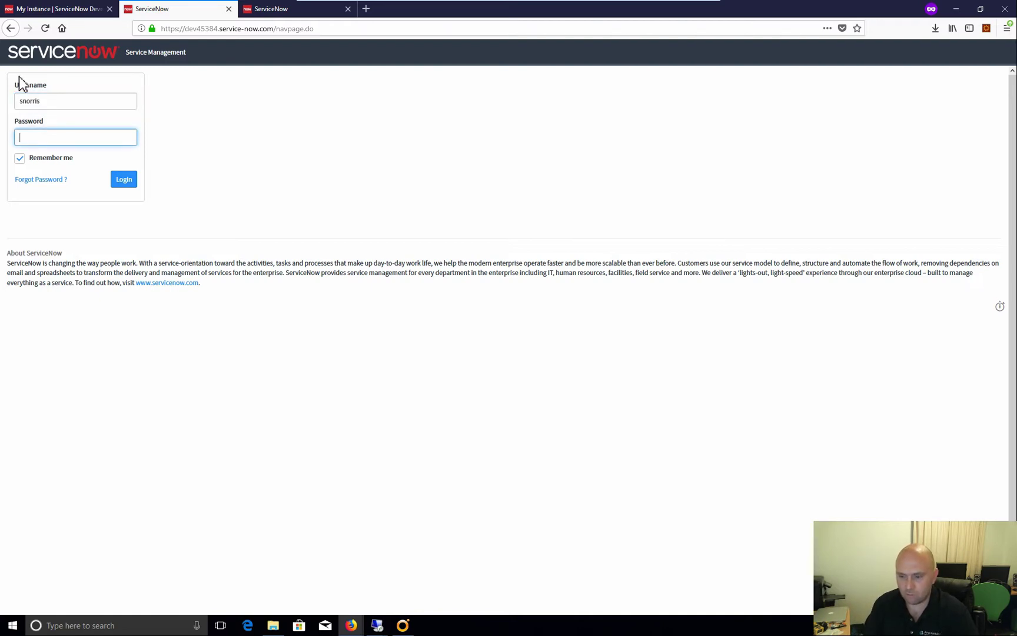
{"action": "type", "text": "••"}
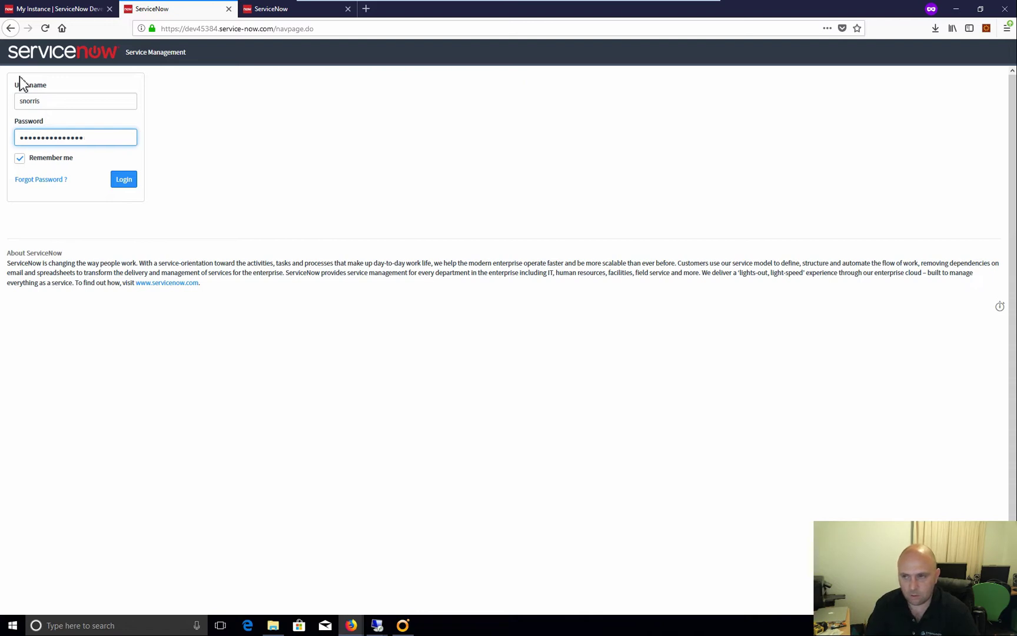
{"action": "key", "text": "Return"}
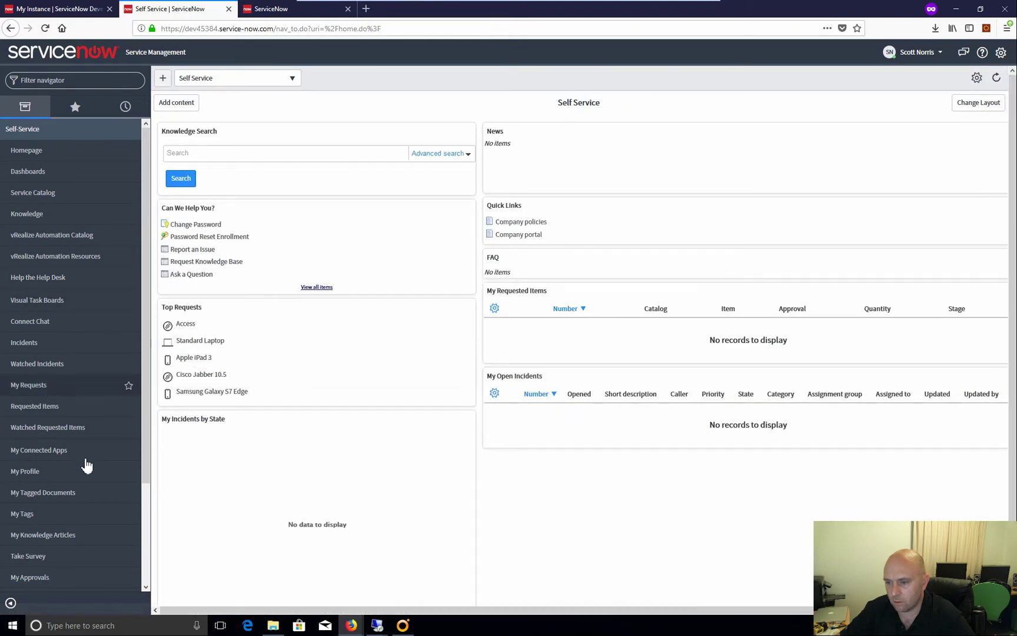
Approve the requested CentOS 7 64bit deploy request from My Approvals
{"action": "scroll", "coordinate": [87, 484], "scroll_direction": "down", "scroll_amount": 2}
{"action": "left_click", "coordinate": [30, 456]}
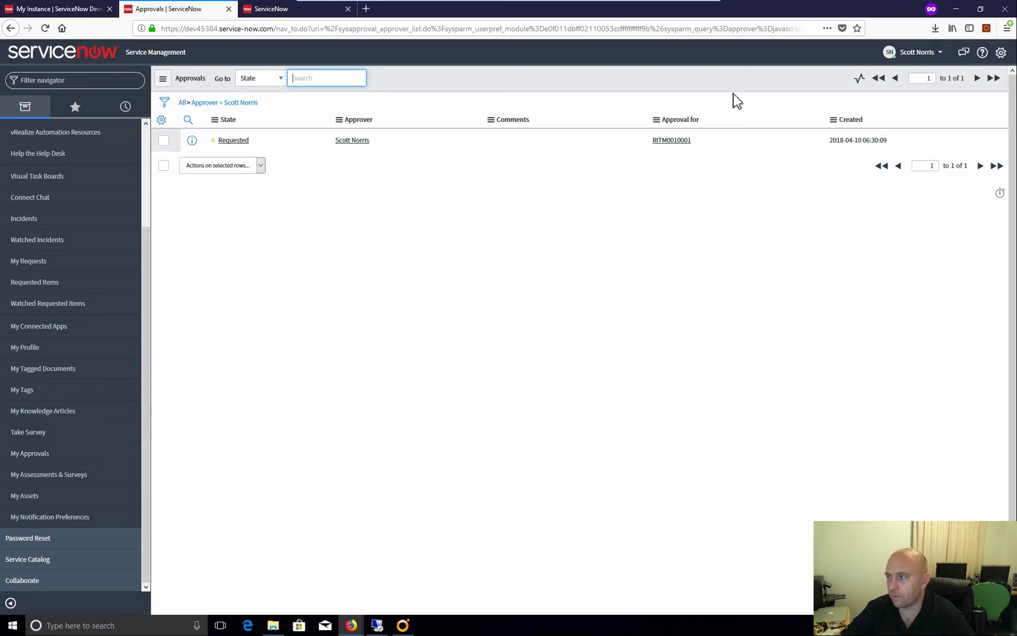
{"action": "left_click", "coordinate": [235, 141]}
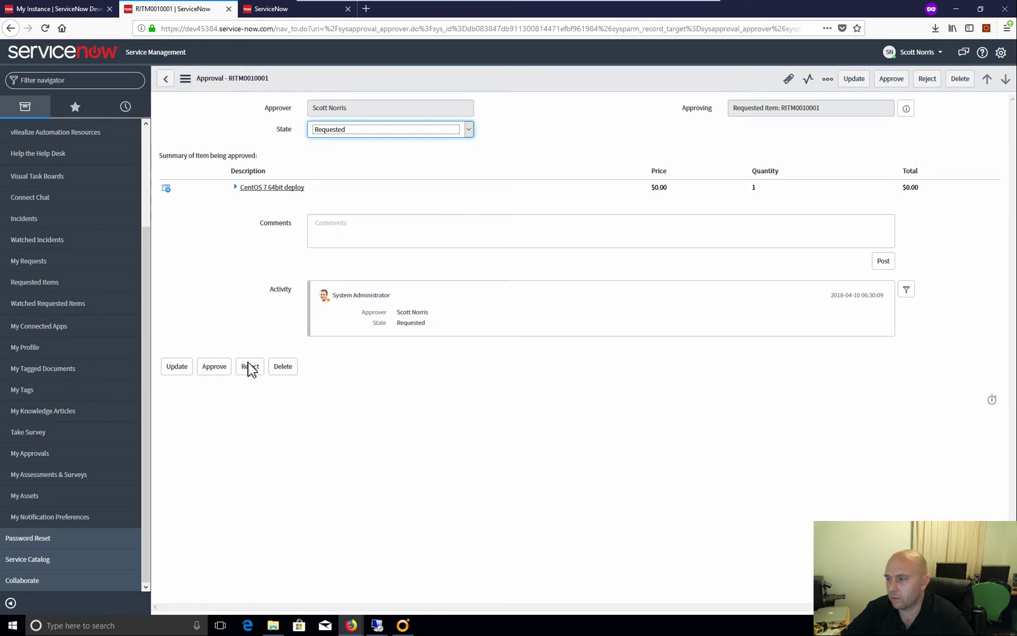
{"action": "left_click", "coordinate": [228, 367]}
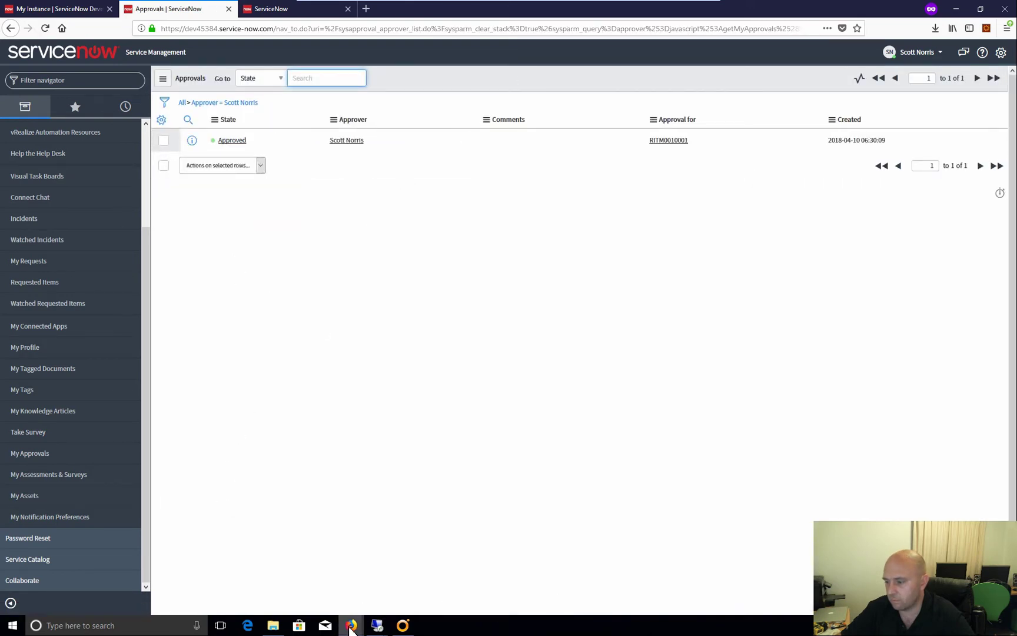
Refresh vRA's Requests until CentOS 7 64bit request 2038 shows In Progress, then return to ServiceNow
{"action": "mouse_move", "coordinate": [351, 625]}
{"action": "left_click", "coordinate": [289, 594]}
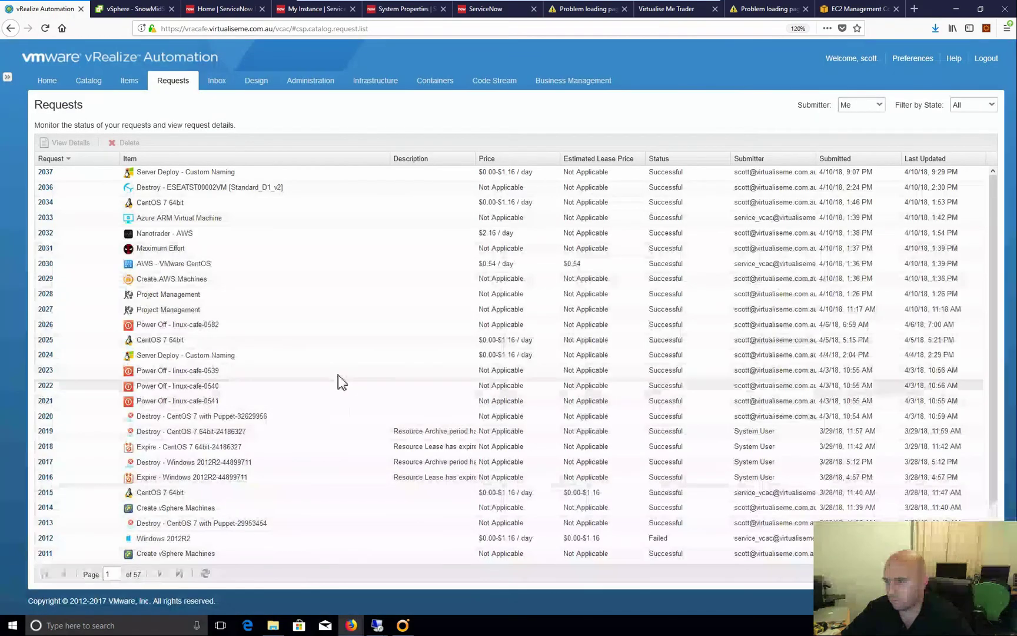
{"action": "left_click", "coordinate": [206, 573]}
{"action": "left_click", "coordinate": [206, 574]}
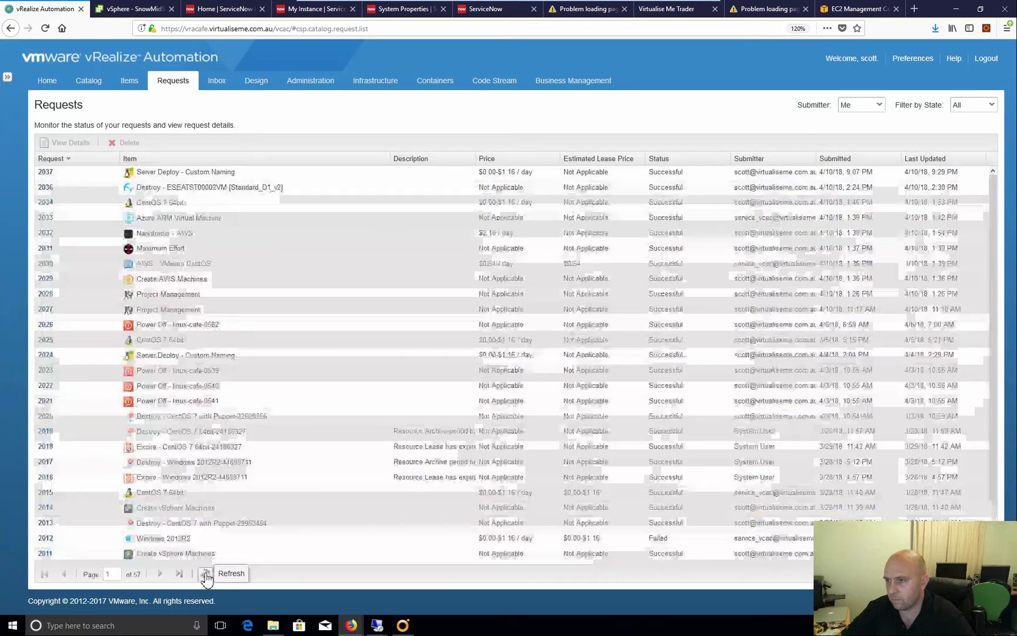
{"action": "left_click", "coordinate": [205, 575]}
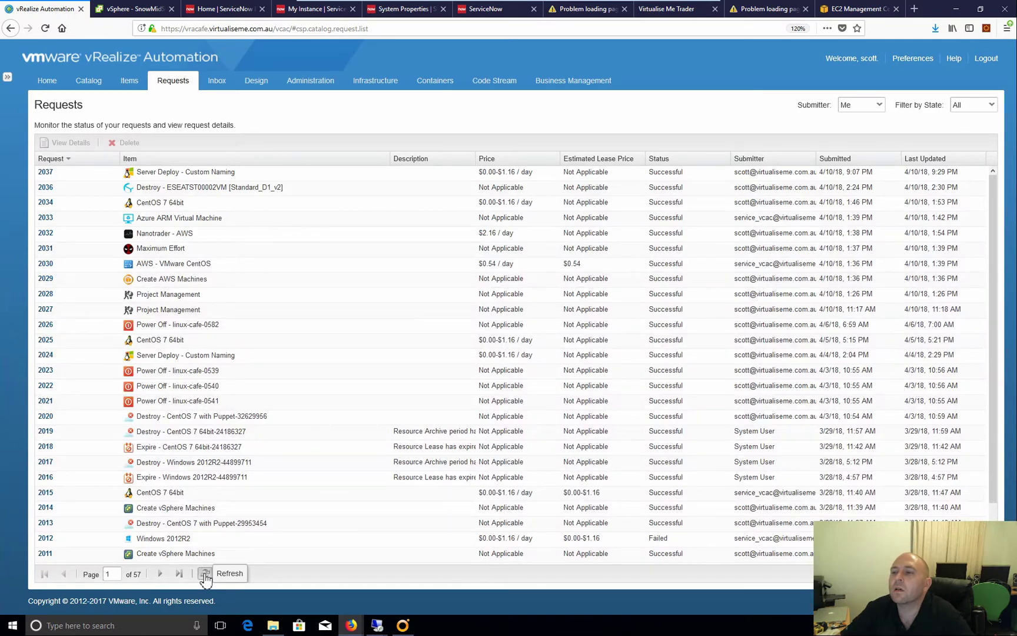
{"action": "left_click", "coordinate": [205, 575]}
{"action": "left_click", "coordinate": [206, 575]}
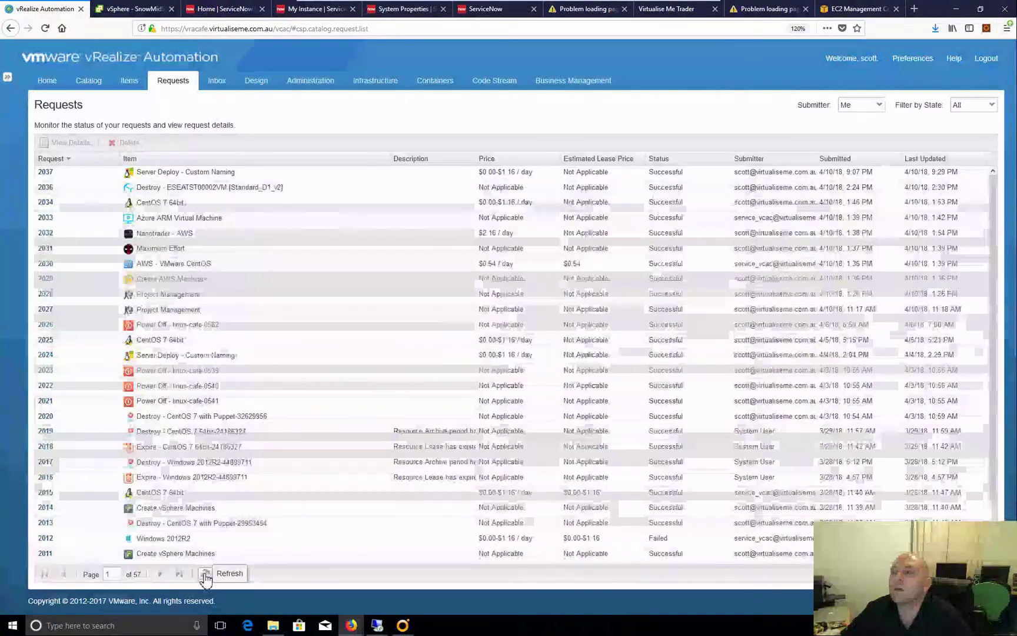
{"action": "left_click", "coordinate": [205, 575]}
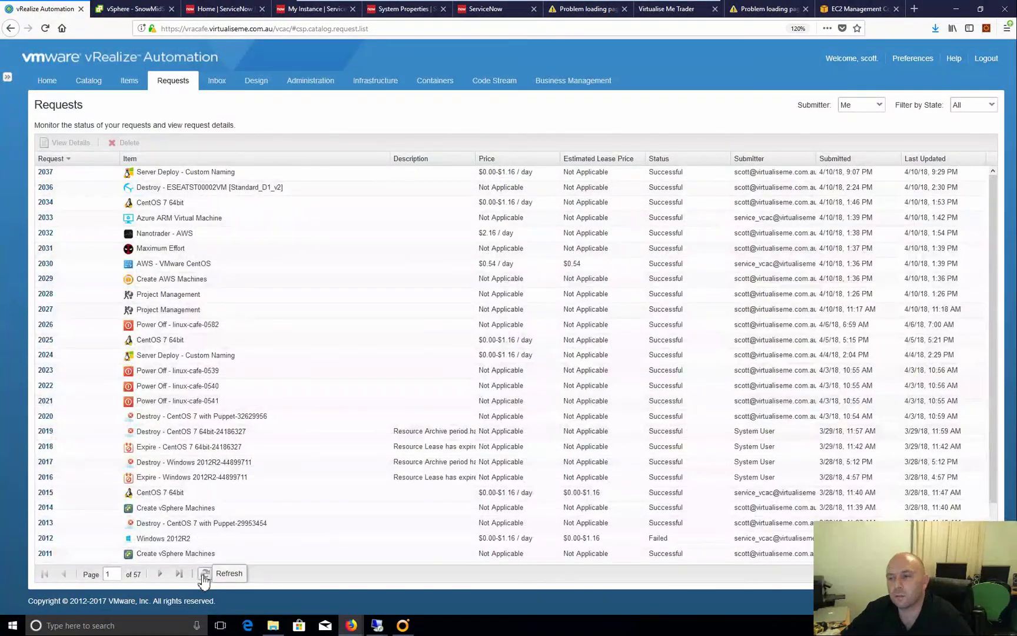
{"action": "left_click", "coordinate": [204, 575]}
{"action": "left_click", "coordinate": [203, 576]}
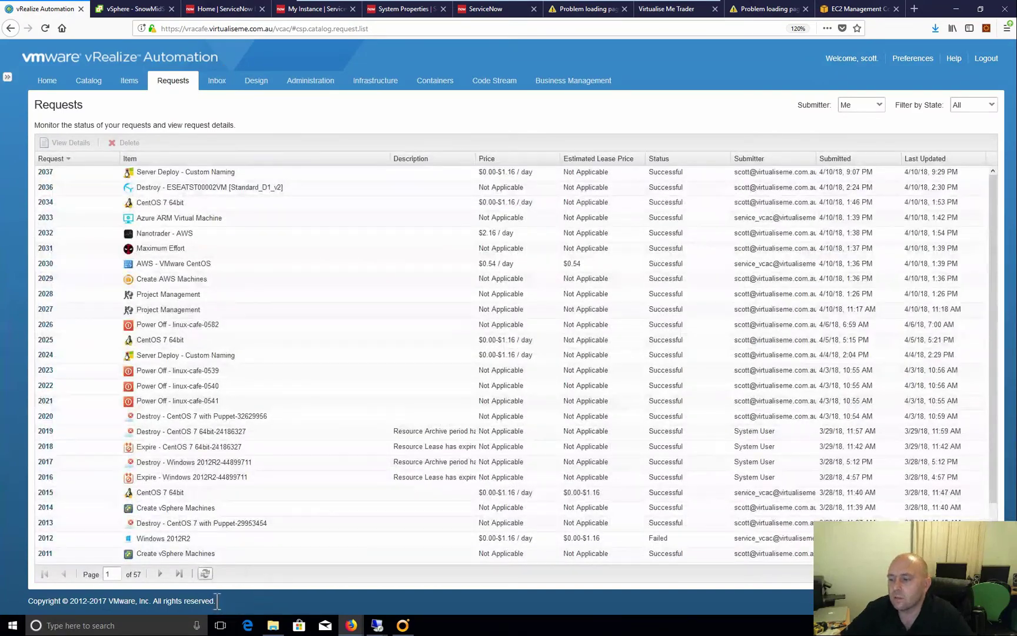
{"action": "left_click", "coordinate": [205, 576]}
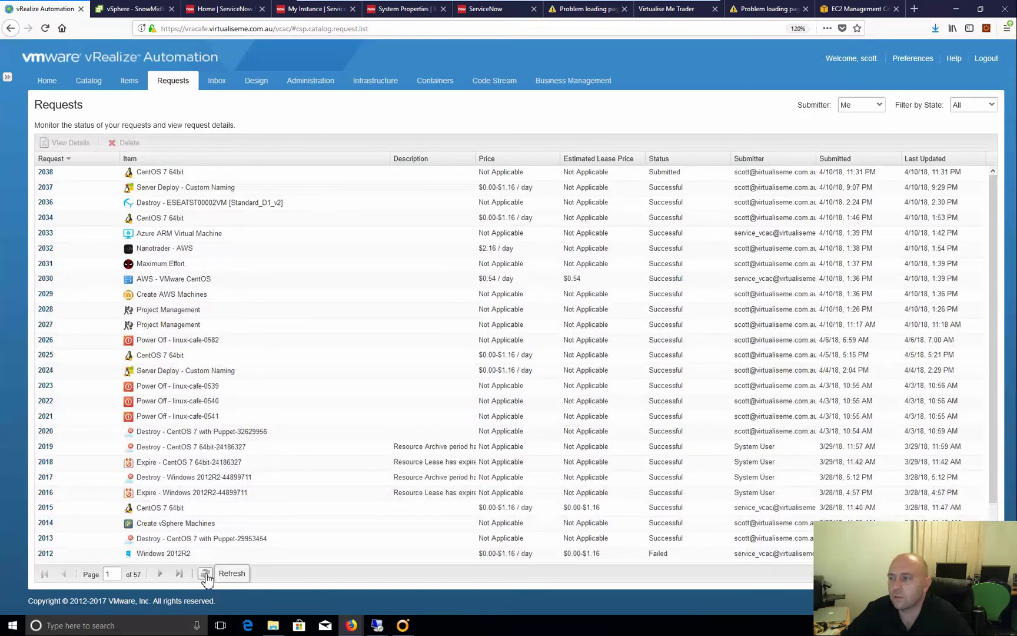
{"action": "left_click", "coordinate": [204, 575]}
{"action": "left_click", "coordinate": [205, 575]}
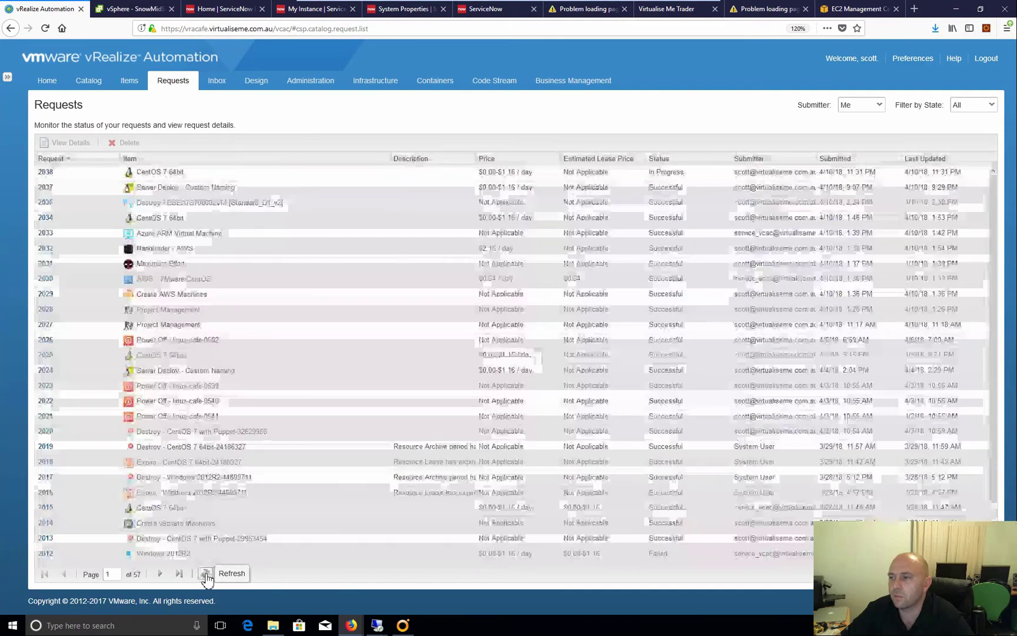
{"action": "left_click", "coordinate": [206, 575]}
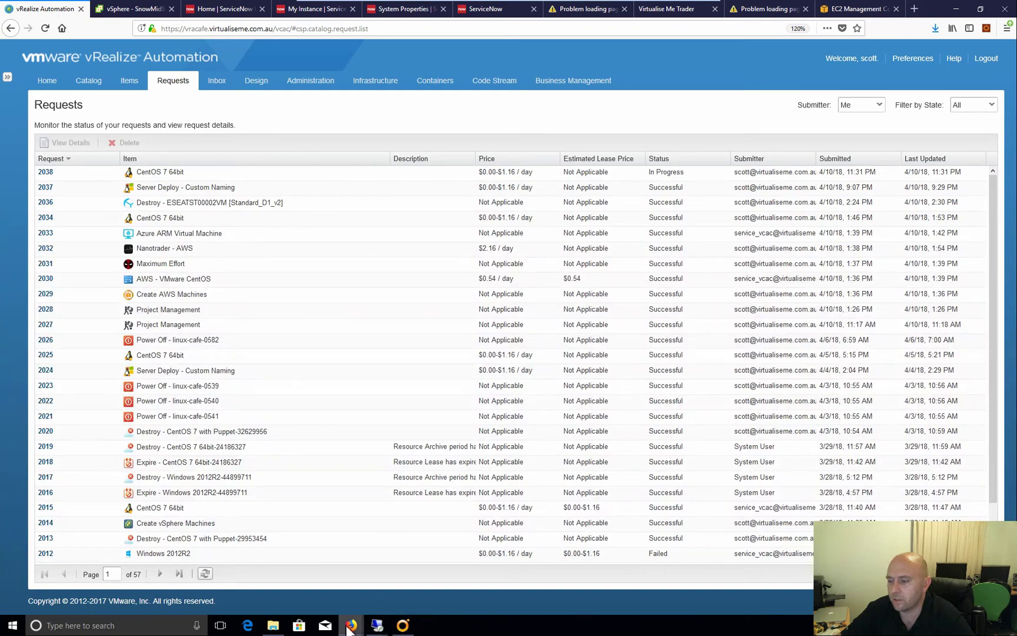
{"action": "mouse_move", "coordinate": [353, 624]}
{"action": "left_click", "coordinate": [404, 586]}
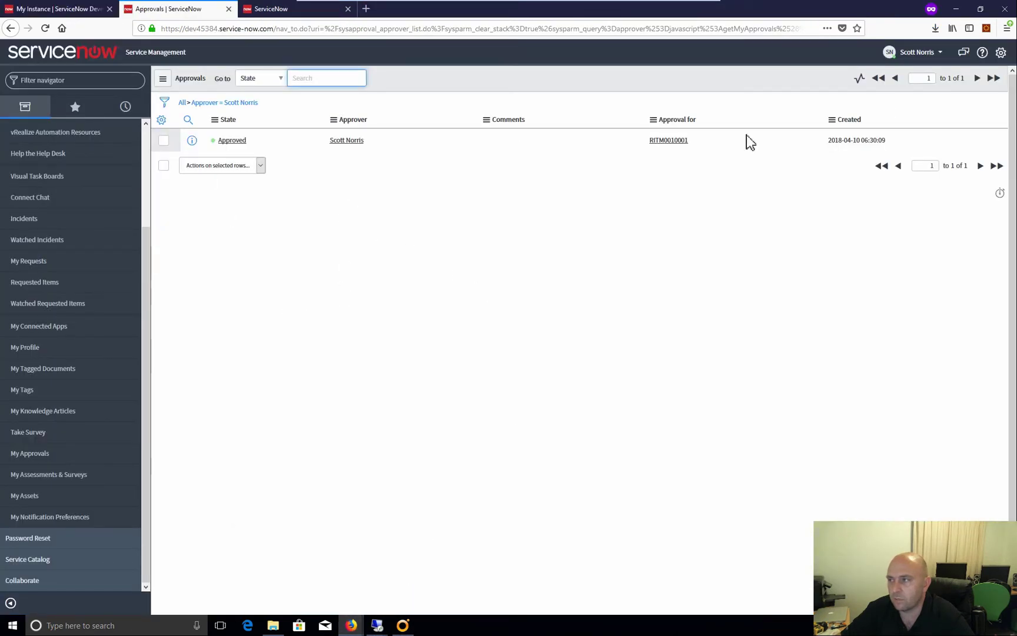
Log out, sign back in with the administrator credentials, and dismiss the INFO message
{"action": "left_click", "coordinate": [908, 54]}
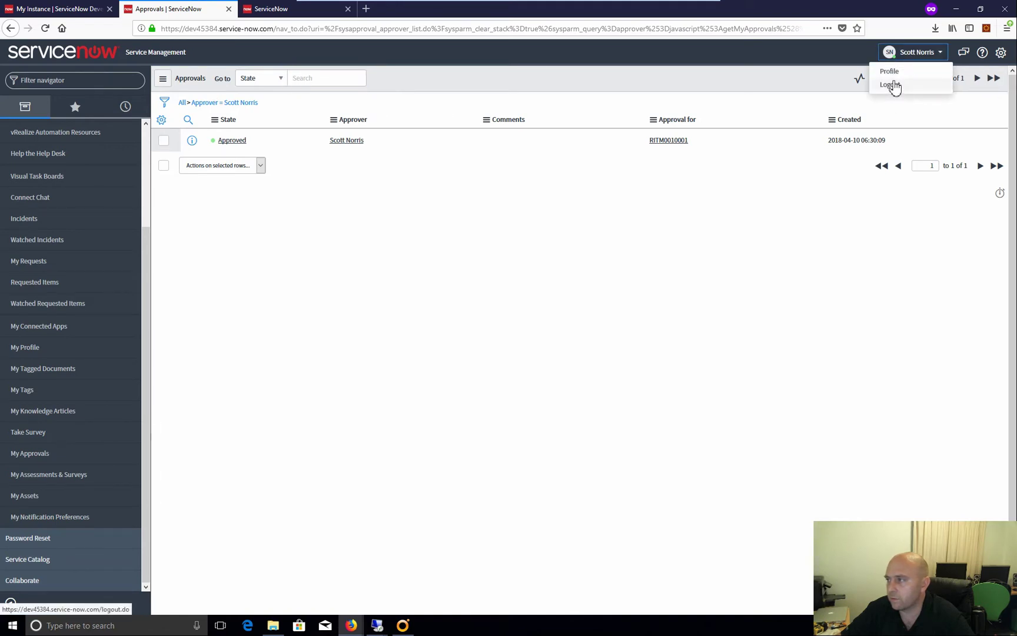
{"action": "left_click", "coordinate": [892, 84]}
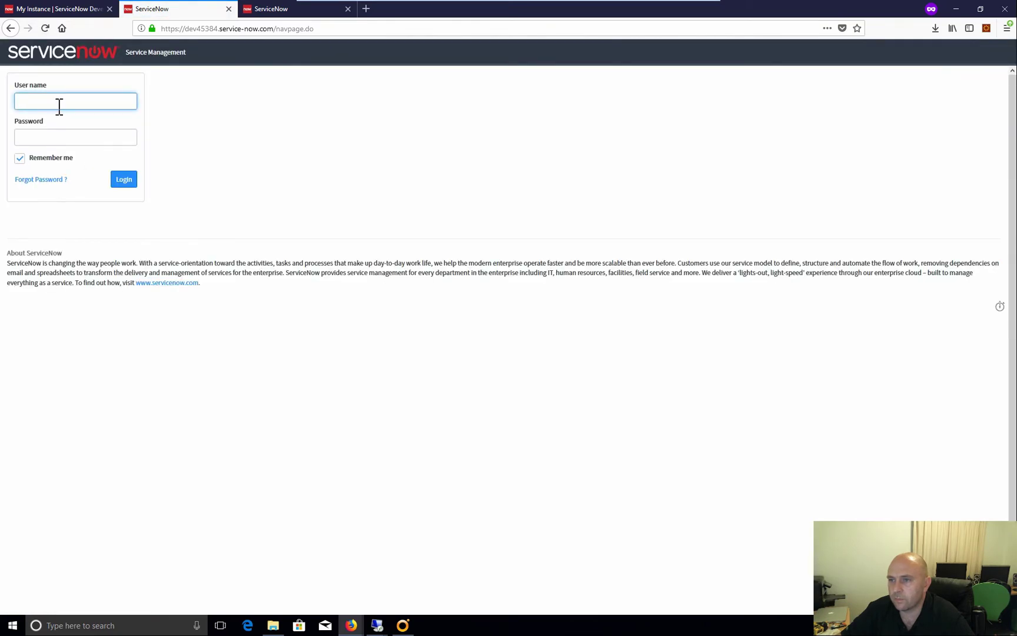
{"action": "type", "text": "admin"}
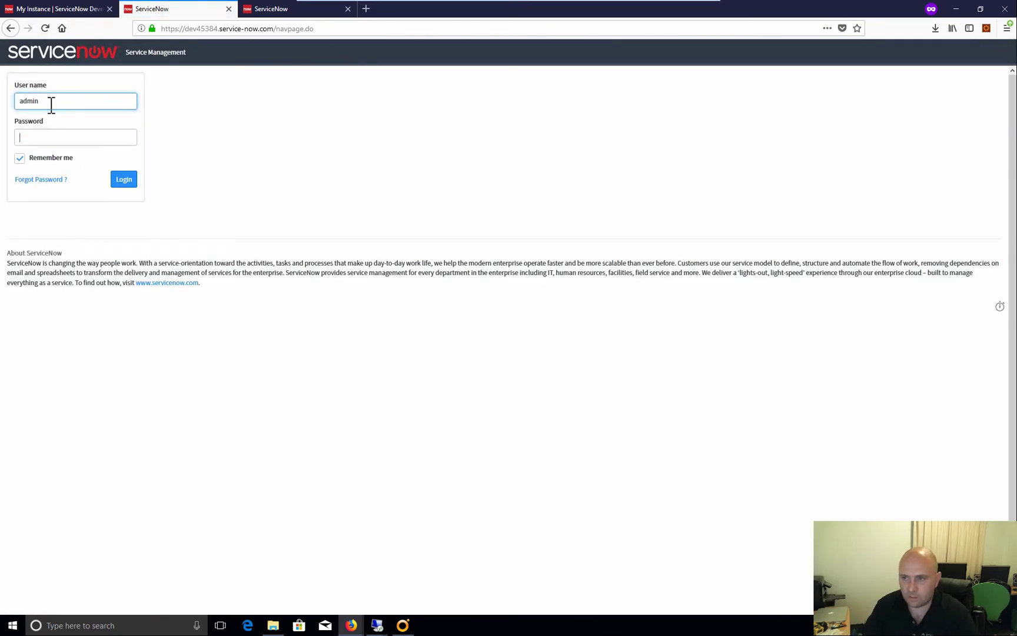
{"action": "key", "text": "Tab"}
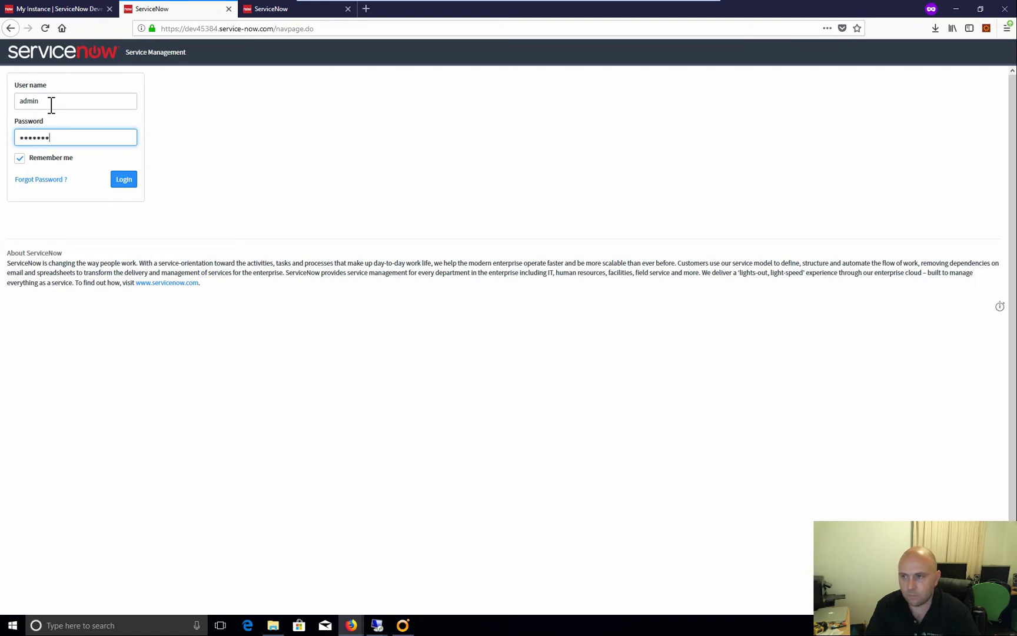
{"action": "type", "text": "••••••••••"}
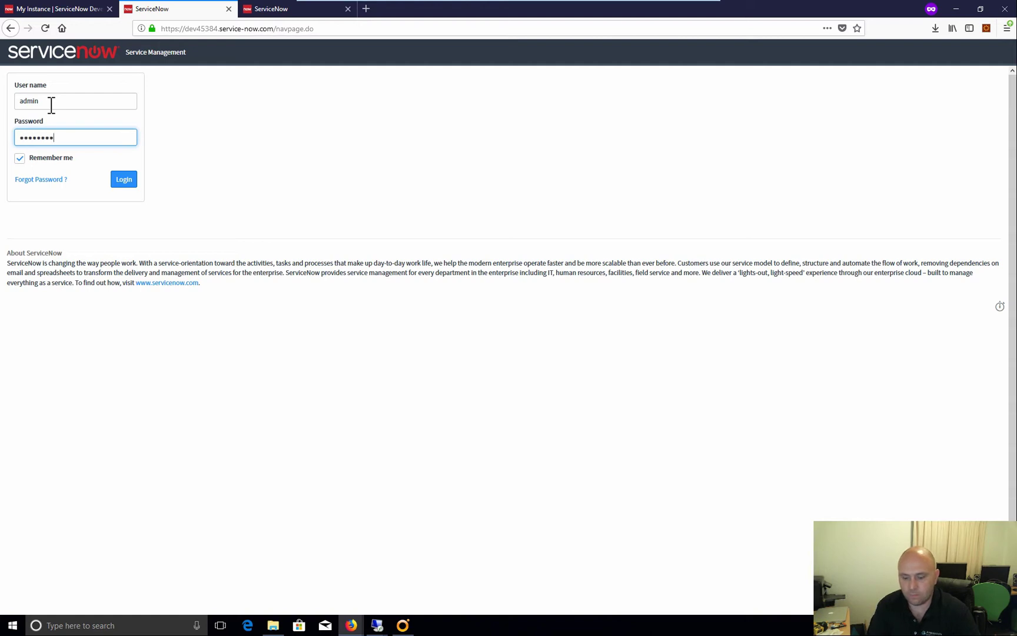
{"action": "type", "text": "••"}
{"action": "key", "text": "Return"}
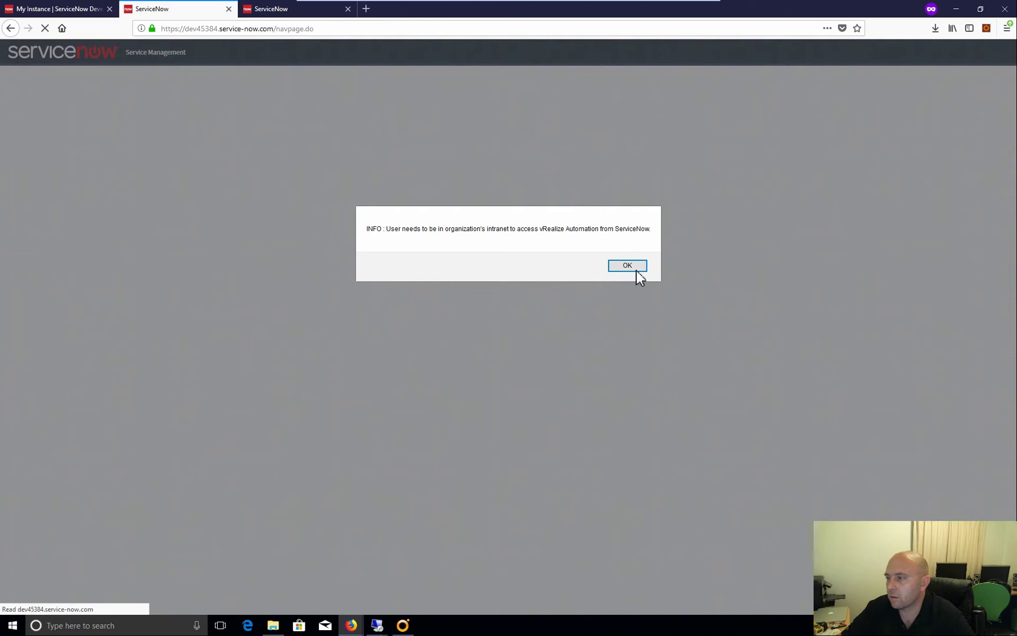
{"action": "left_click", "coordinate": [627, 265]}
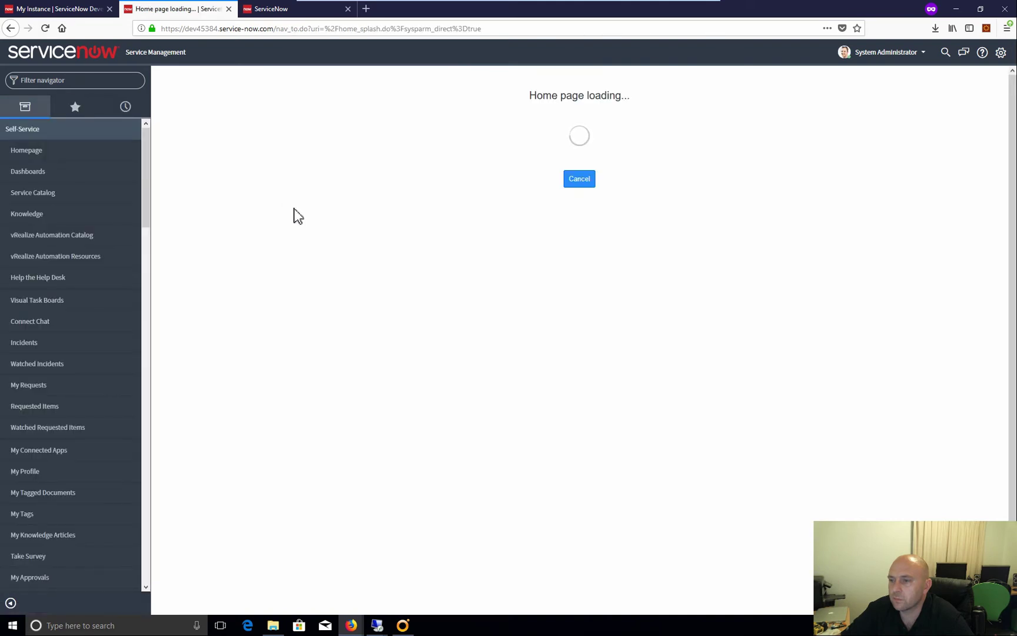
Open the CentOS 7 64bit requested item showing Approved at stage Request Approved, then go to vRA
{"action": "left_click", "coordinate": [62, 411]}
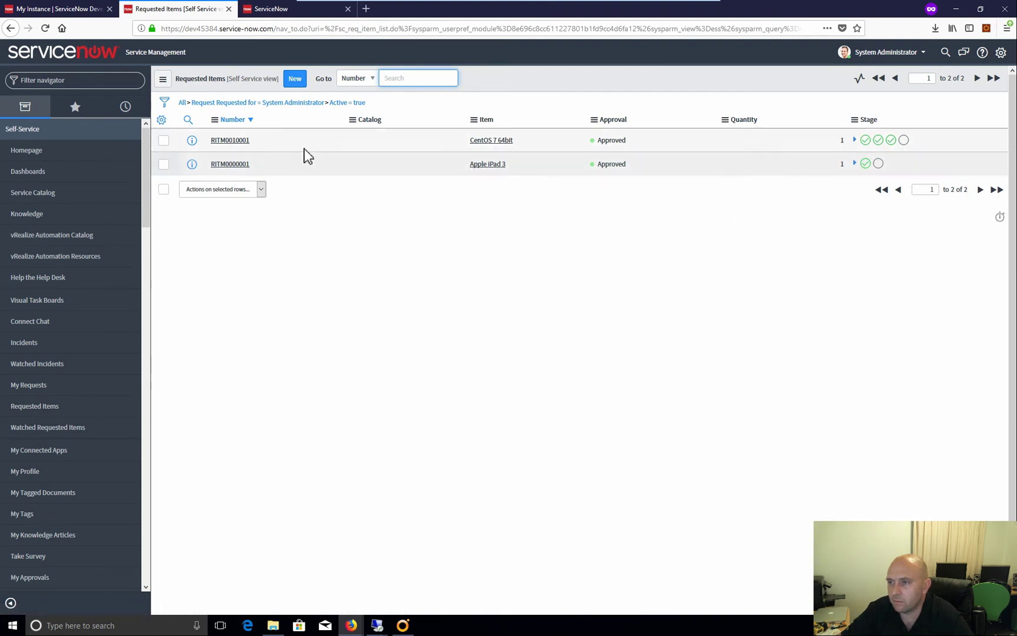
{"action": "mouse_move", "coordinate": [867, 145]}
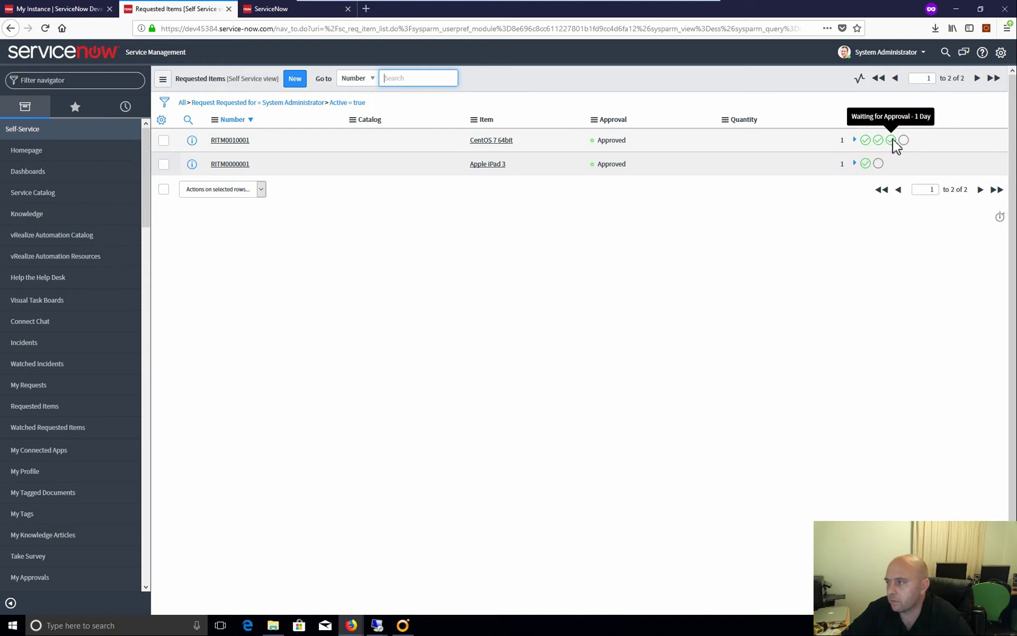
{"action": "left_click", "coordinate": [229, 142]}
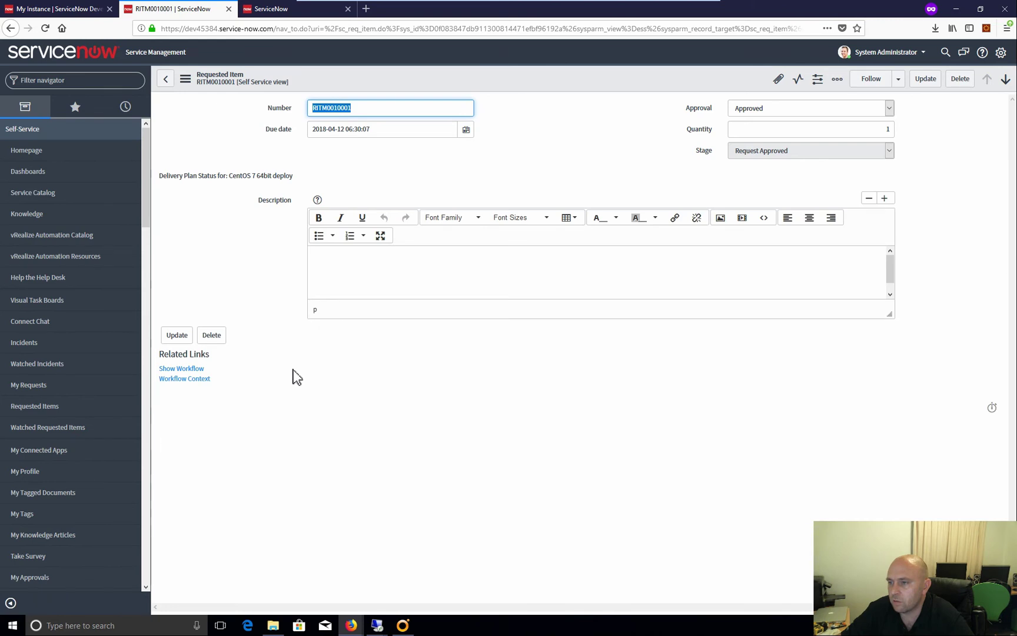
{"action": "mouse_move", "coordinate": [351, 624]}
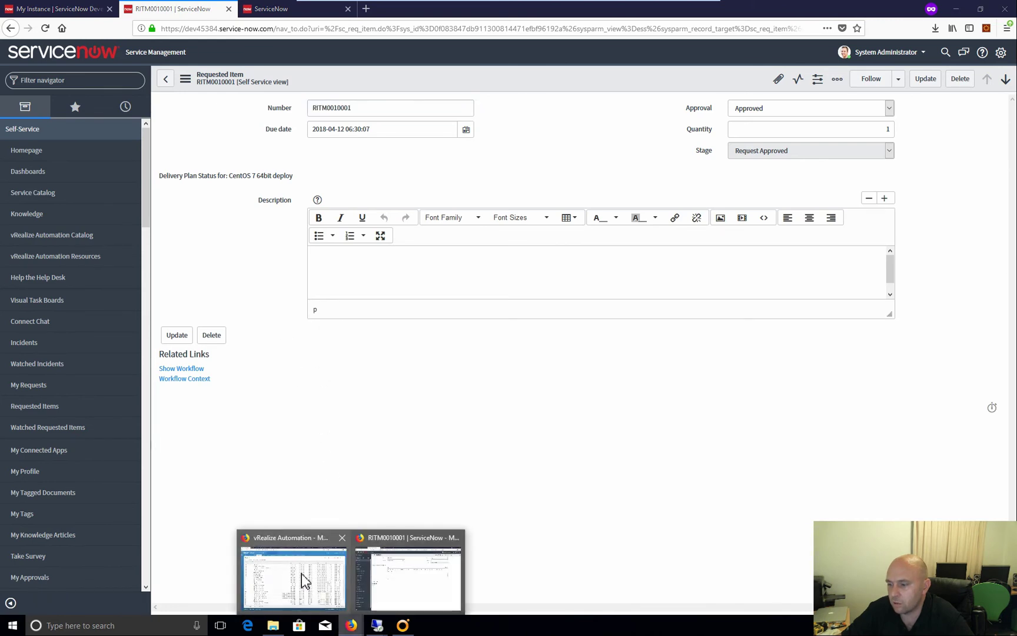
{"action": "left_click", "coordinate": [302, 578]}
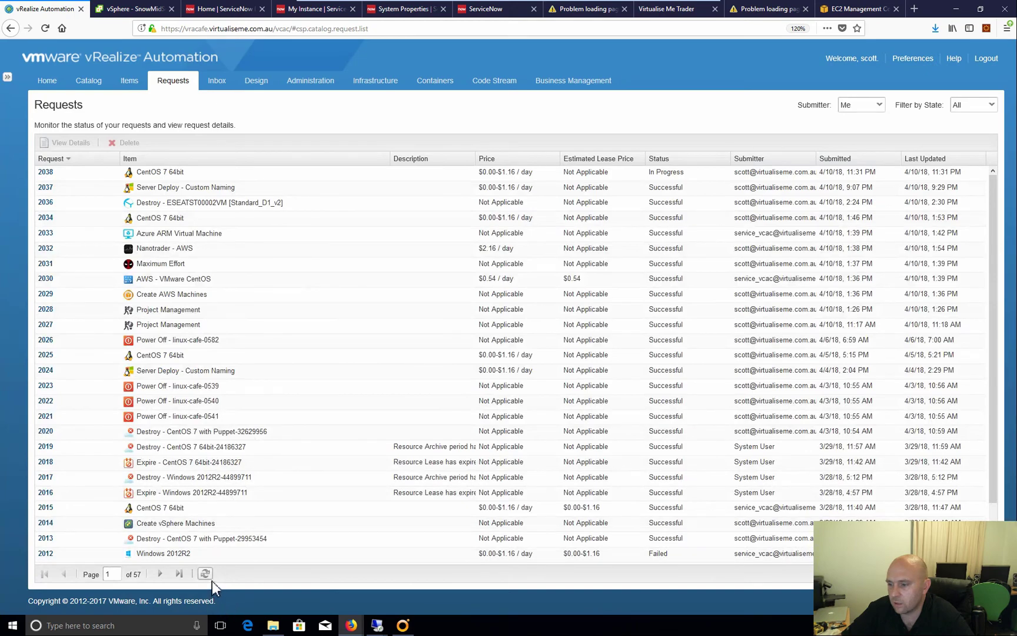
Refresh vRA's Requests until request 2038 reads Successful, then return to ServiceNow's Requested Items
{"action": "left_click", "coordinate": [206, 574]}
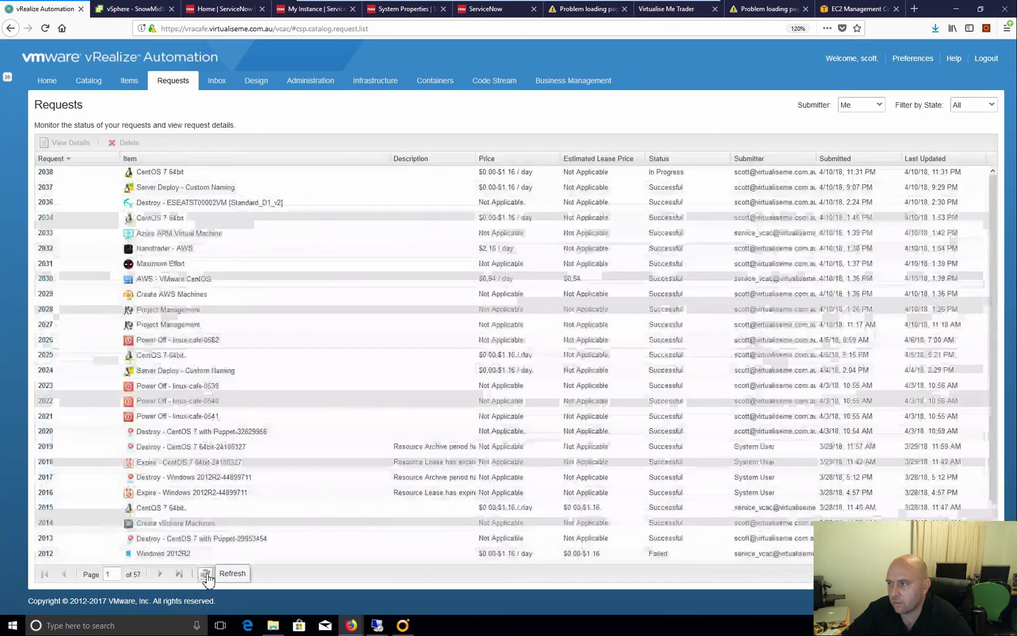
{"action": "left_click", "coordinate": [206, 574]}
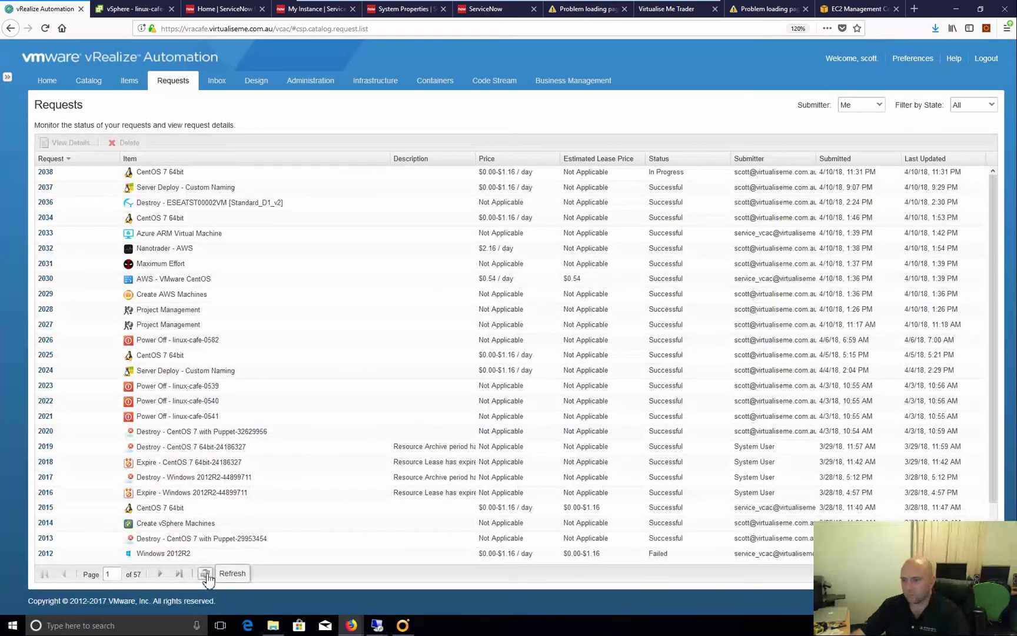
{"action": "left_click", "coordinate": [205, 575]}
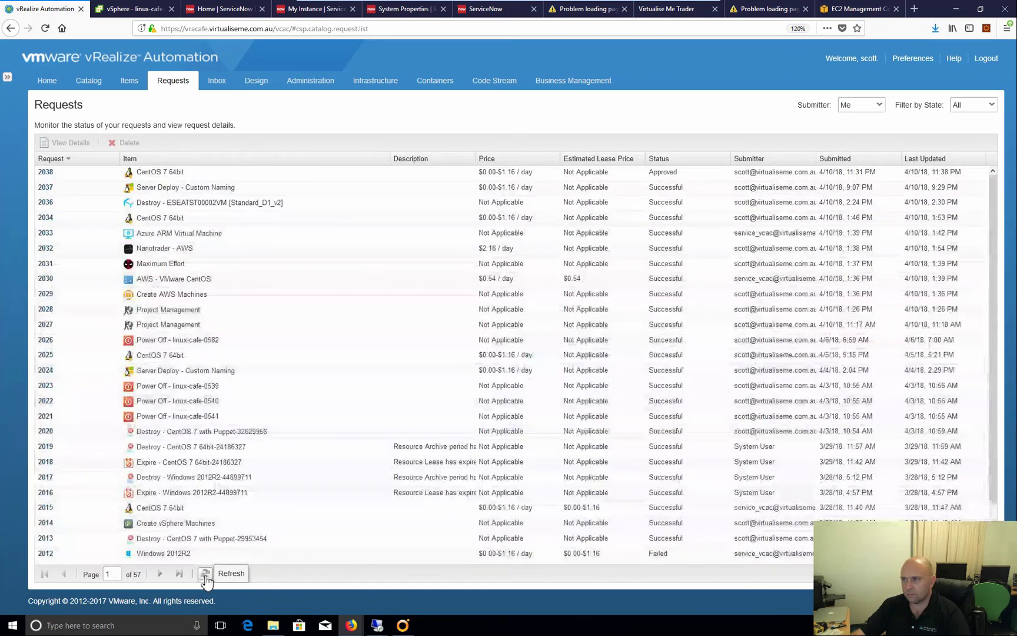
{"action": "left_click", "coordinate": [205, 574]}
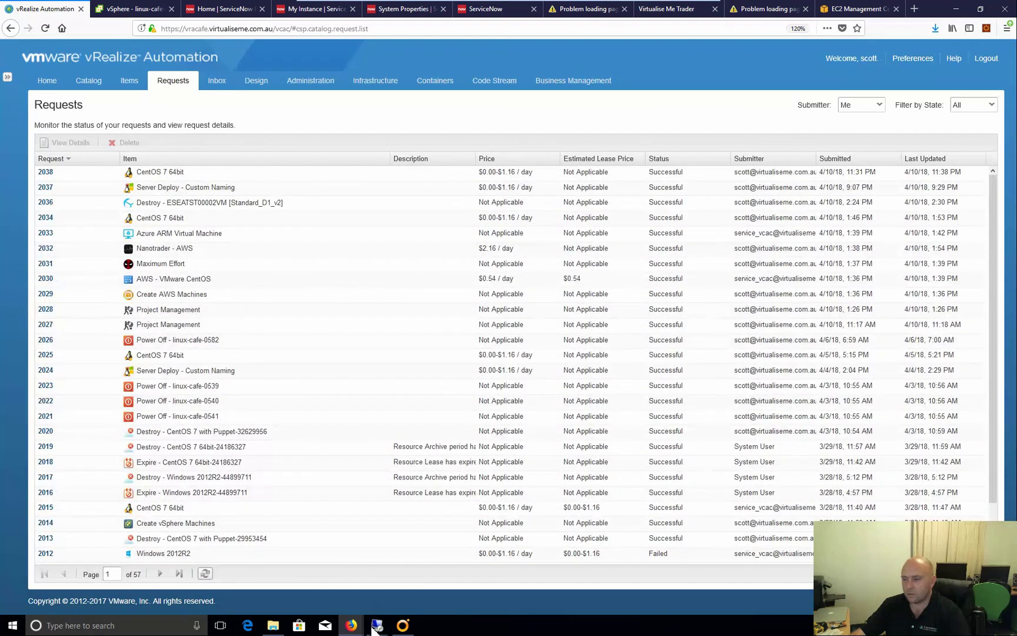
{"action": "mouse_move", "coordinate": [351, 624]}
{"action": "left_click", "coordinate": [417, 593]}
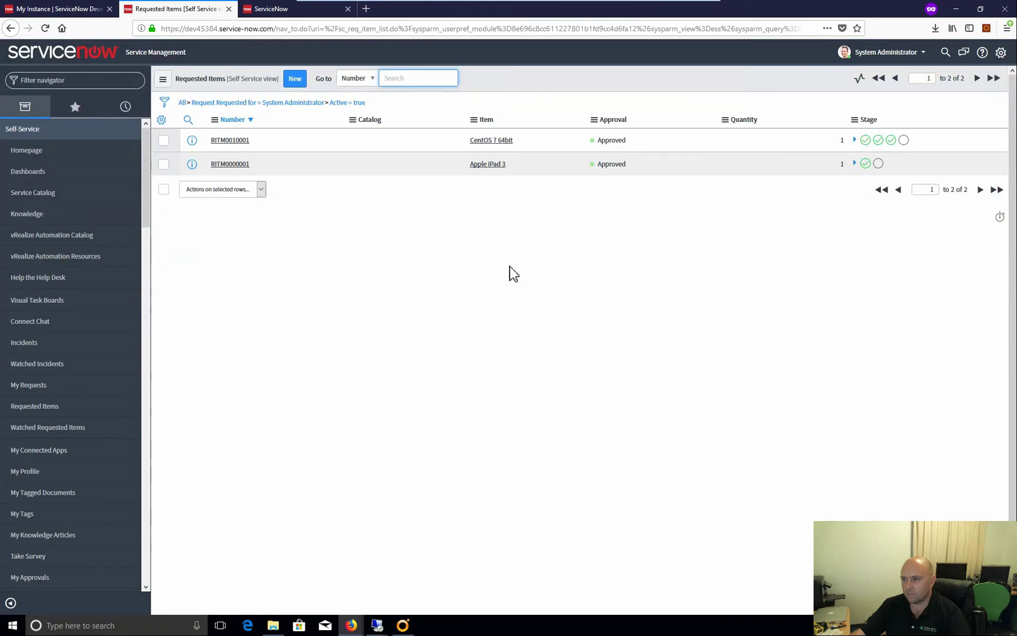
Remove the Active = true filter so the completed CentOS 7 64bit item appears
{"action": "scroll", "coordinate": [69, 306], "scroll_direction": "down", "scroll_amount": 3}
{"action": "left_click", "coordinate": [66, 298]}
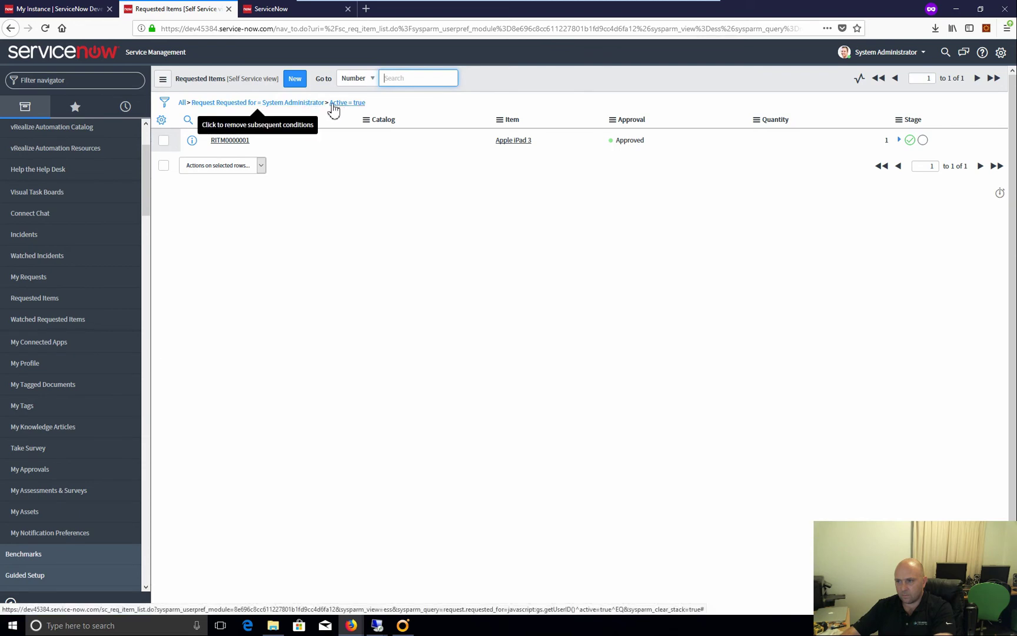
{"action": "left_click", "coordinate": [316, 105]}
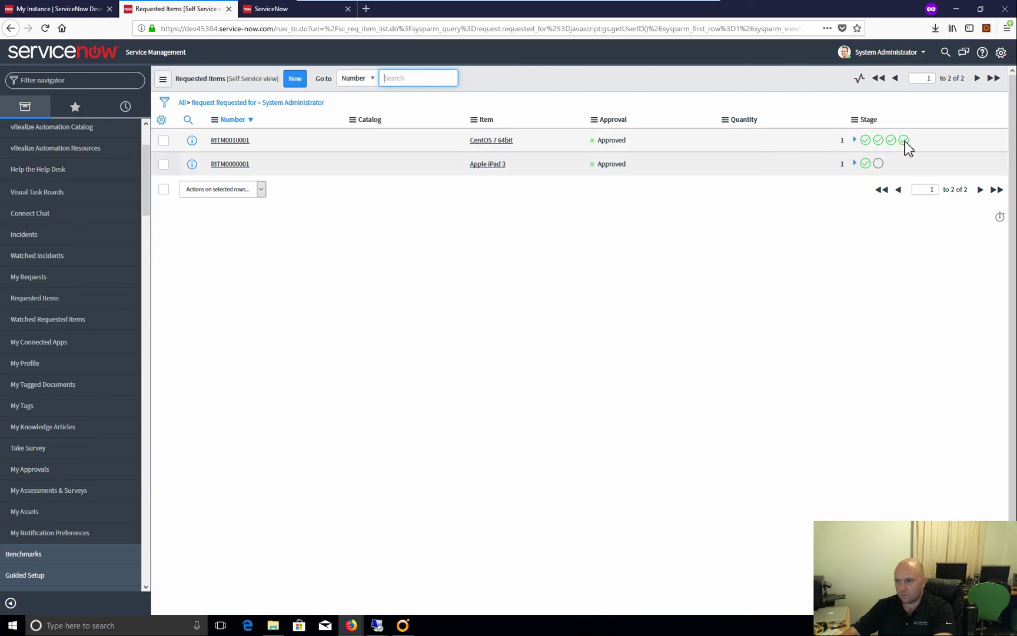
{"action": "mouse_move", "coordinate": [905, 140]}
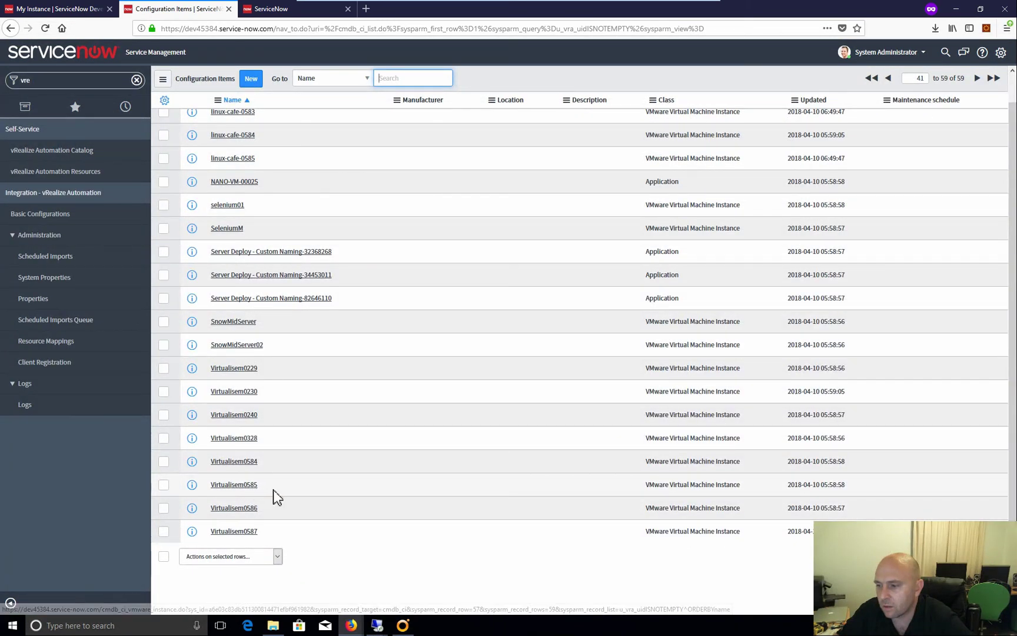
Select linux-cafe-0585 in vRA Deployments, then open its configuration item in ServiceNow
{"action": "scroll", "coordinate": [359, 348], "scroll_direction": "up", "scroll_amount": 1}
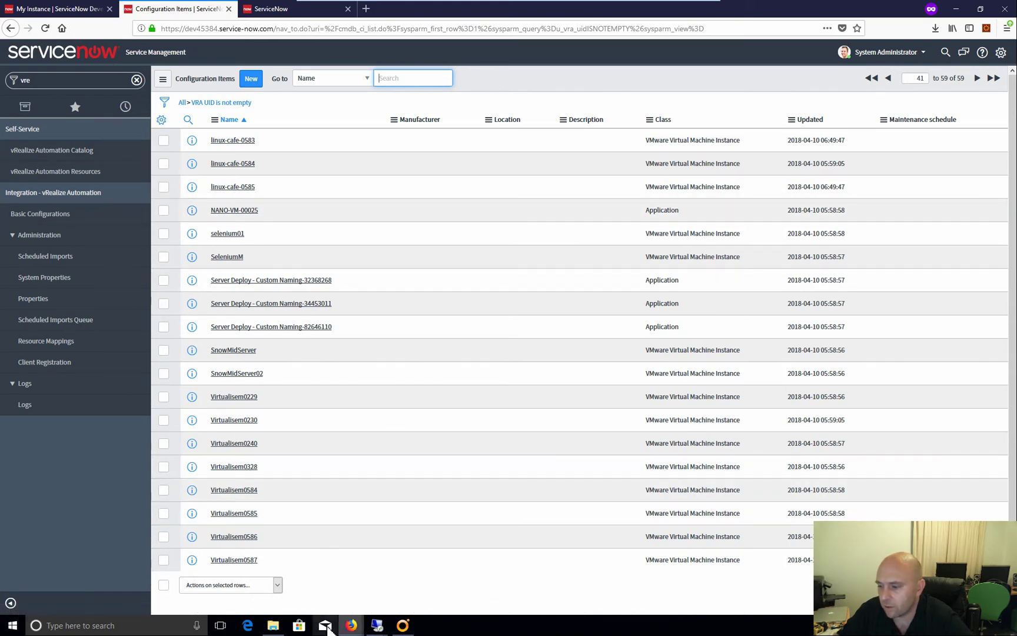
{"action": "left_click", "coordinate": [354, 624]}
{"action": "left_click", "coordinate": [288, 579]}
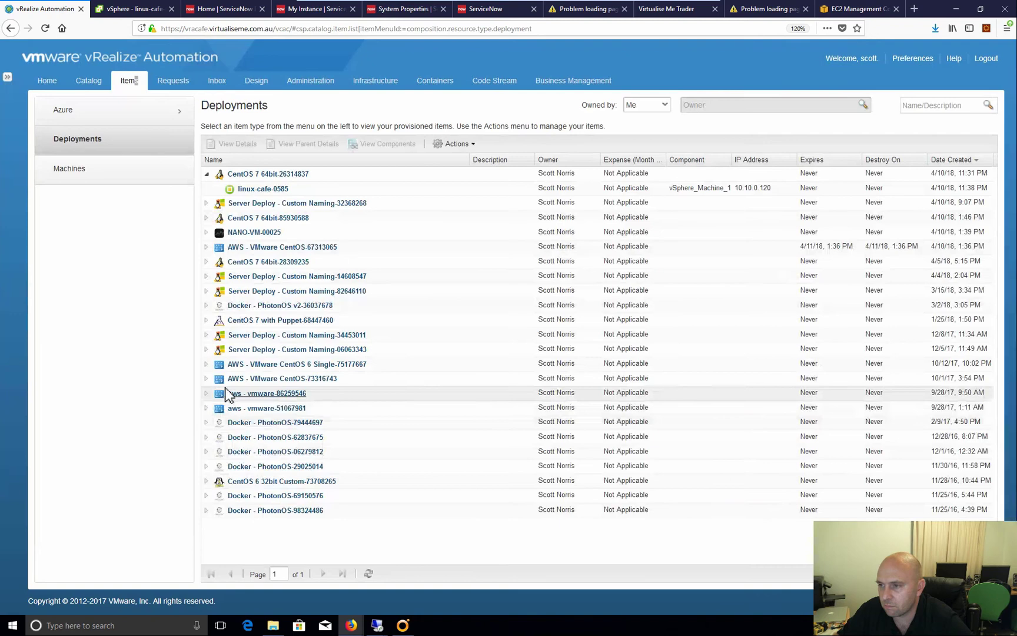
{"action": "left_click", "coordinate": [310, 190]}
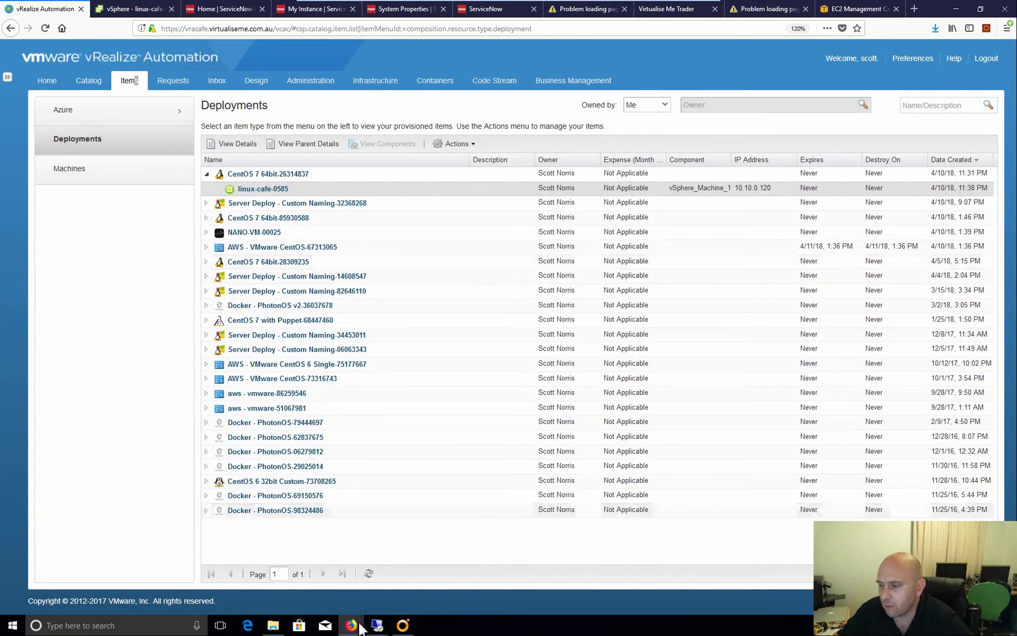
{"action": "mouse_move", "coordinate": [403, 625]}
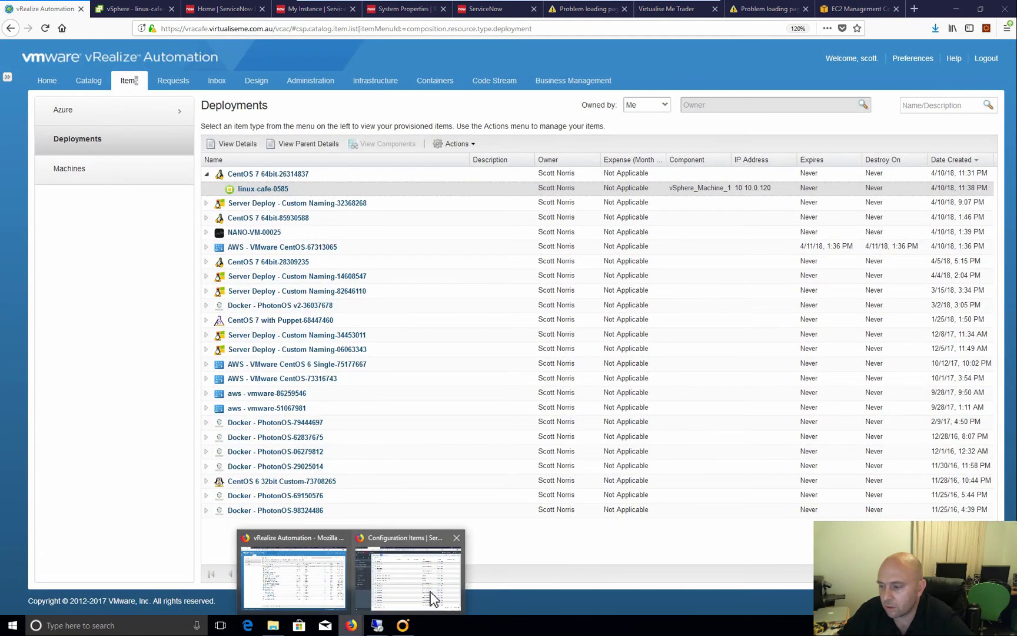
{"action": "left_click", "coordinate": [432, 596]}
{"action": "left_click", "coordinate": [242, 188]}
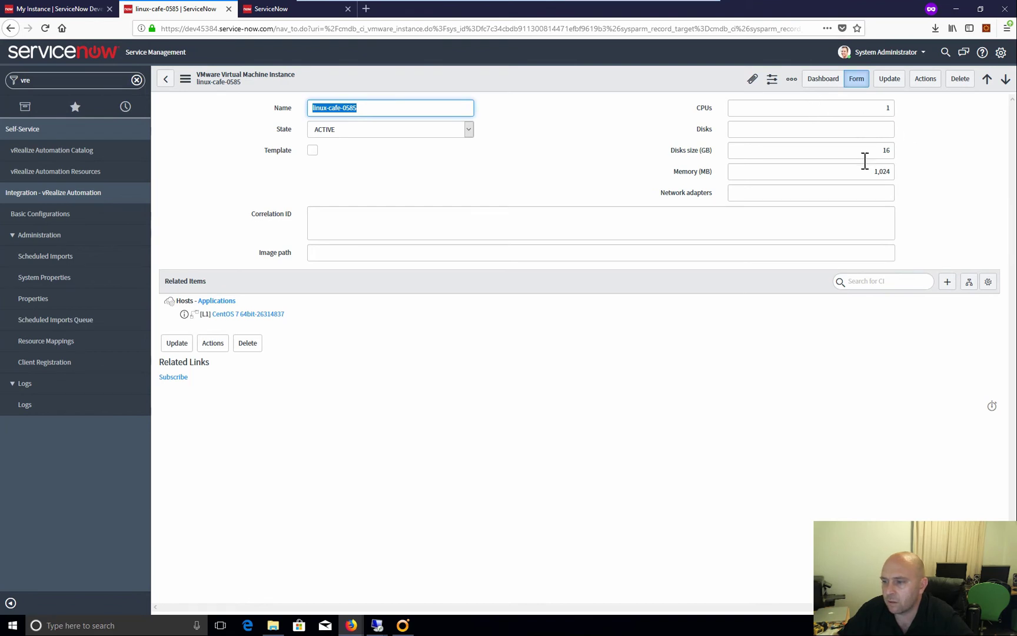
Check the hosted CentOS 7 64bit application, then request Power Off for linux-cafe-0585 and confirm
{"action": "left_click", "coordinate": [249, 318]}
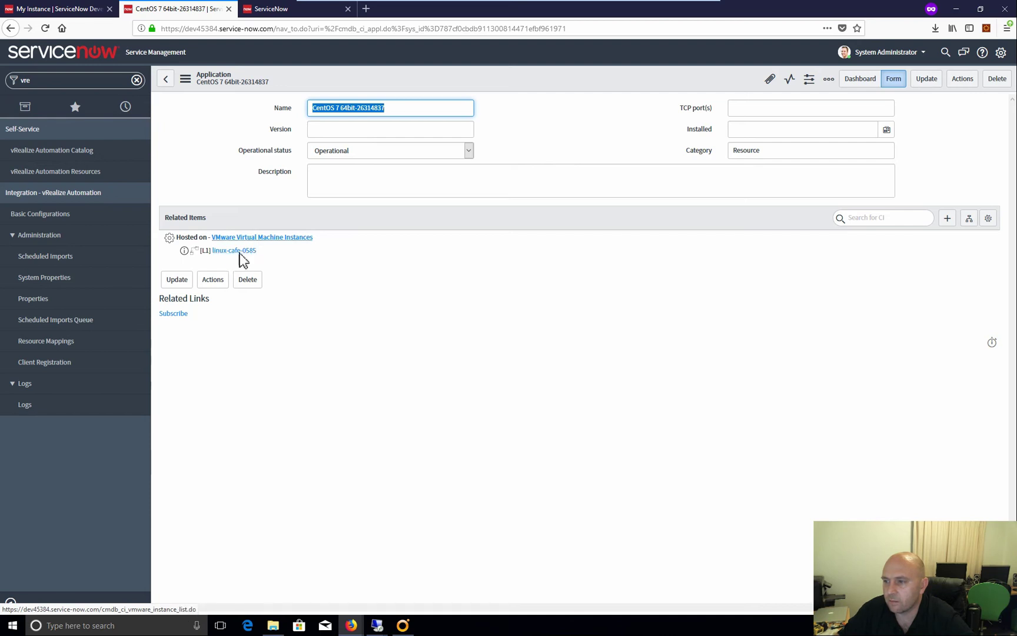
{"action": "left_click", "coordinate": [236, 252]}
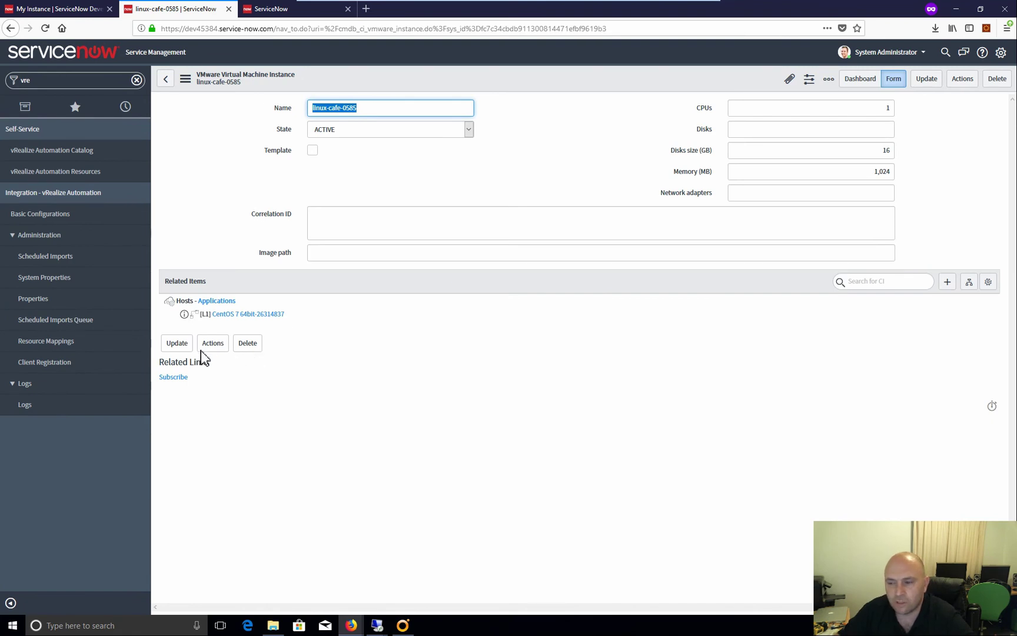
{"action": "left_click", "coordinate": [210, 346]}
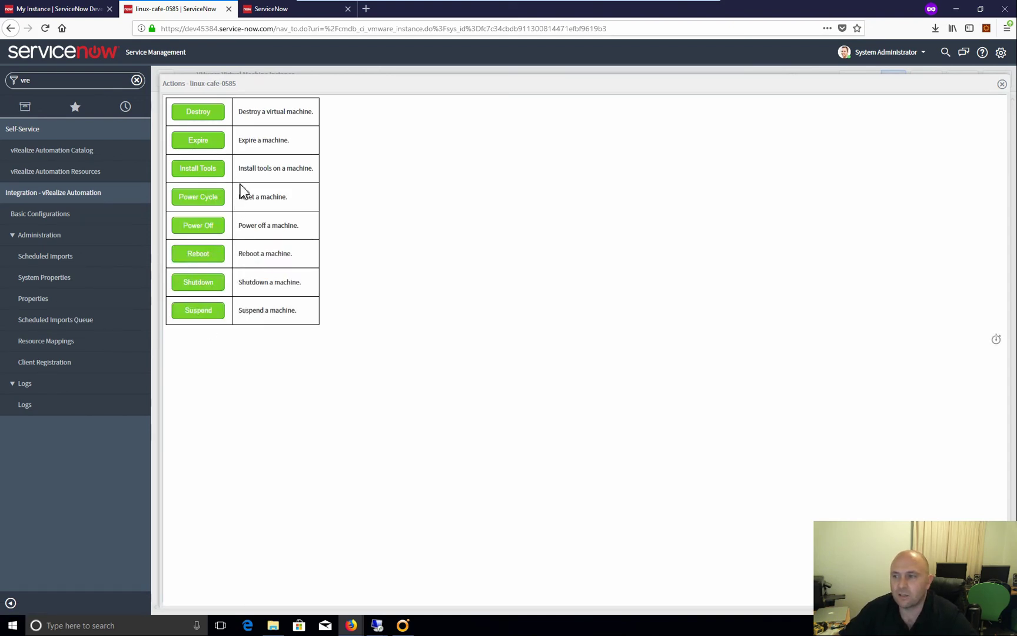
{"action": "left_click", "coordinate": [199, 226]}
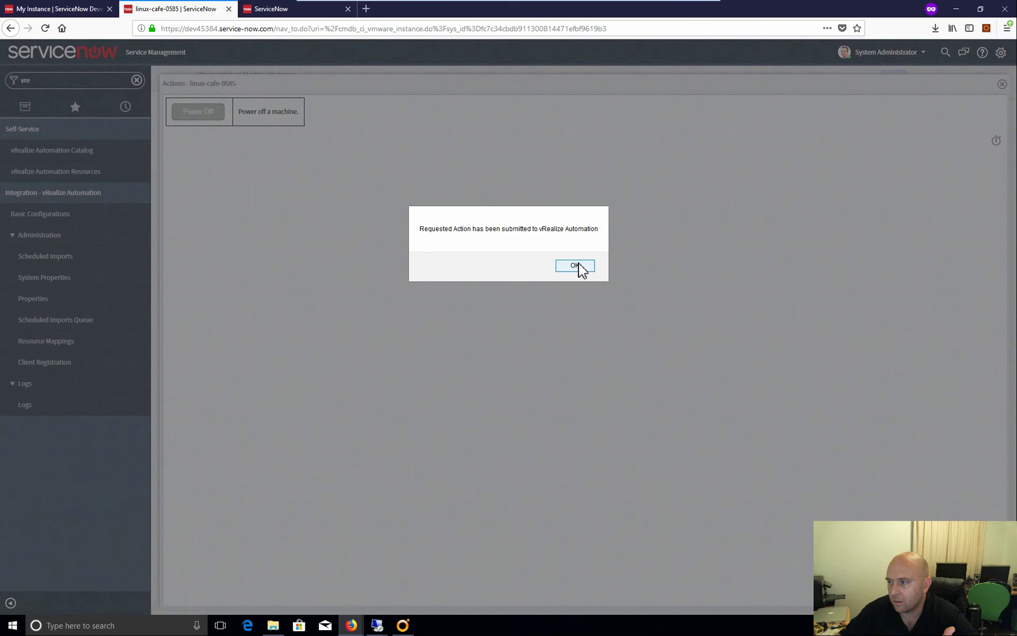
{"action": "left_click", "coordinate": [578, 268]}
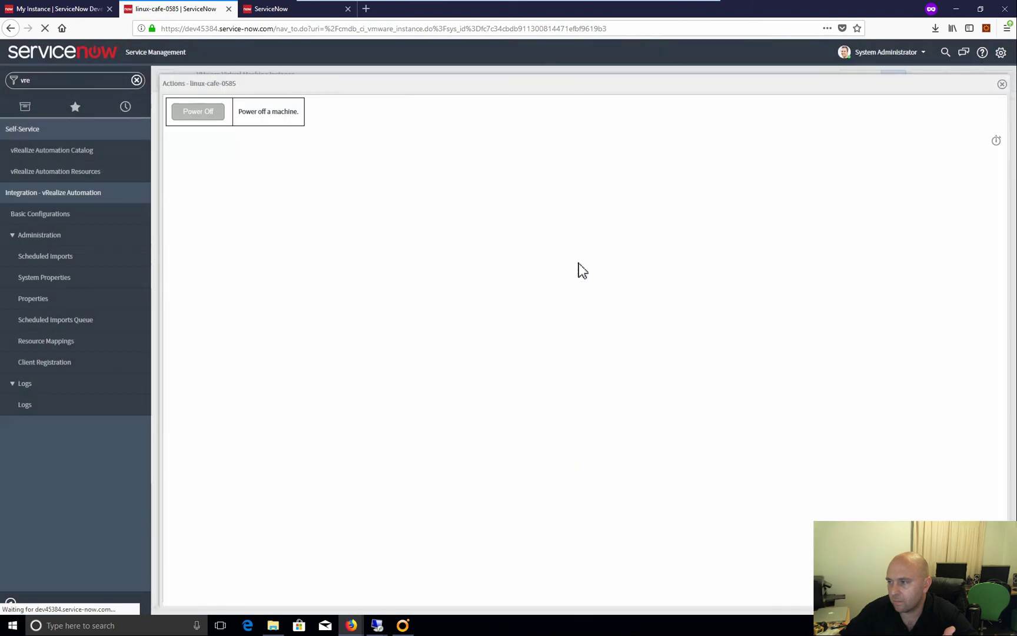
Refresh vRA's Requests until Power Off requests 2039 and 2040 show In Progress, then return to ServiceNow
{"action": "mouse_move", "coordinate": [352, 625]}
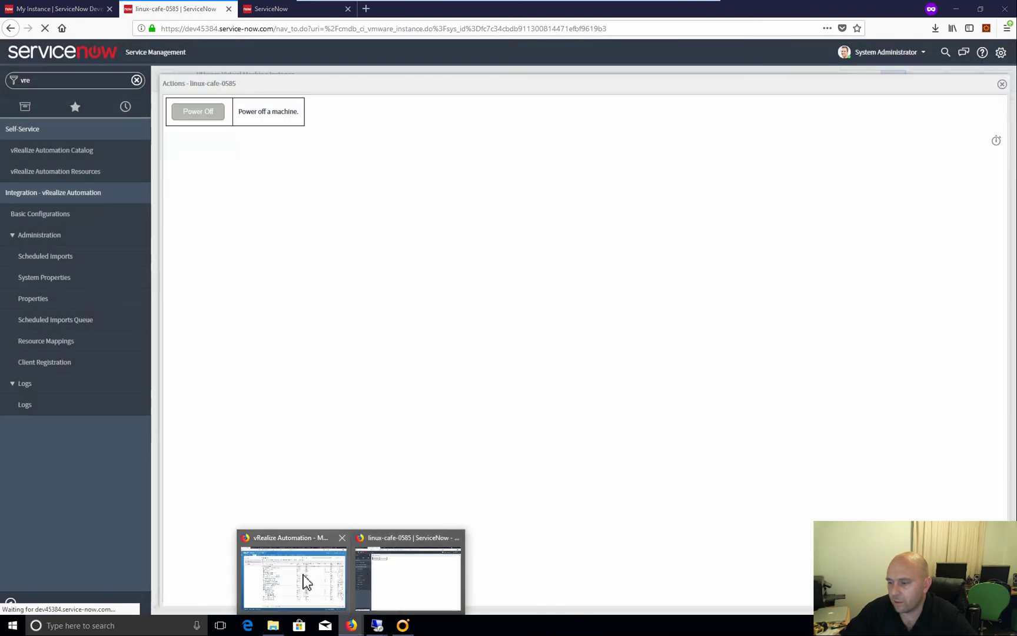
{"action": "left_click", "coordinate": [304, 577]}
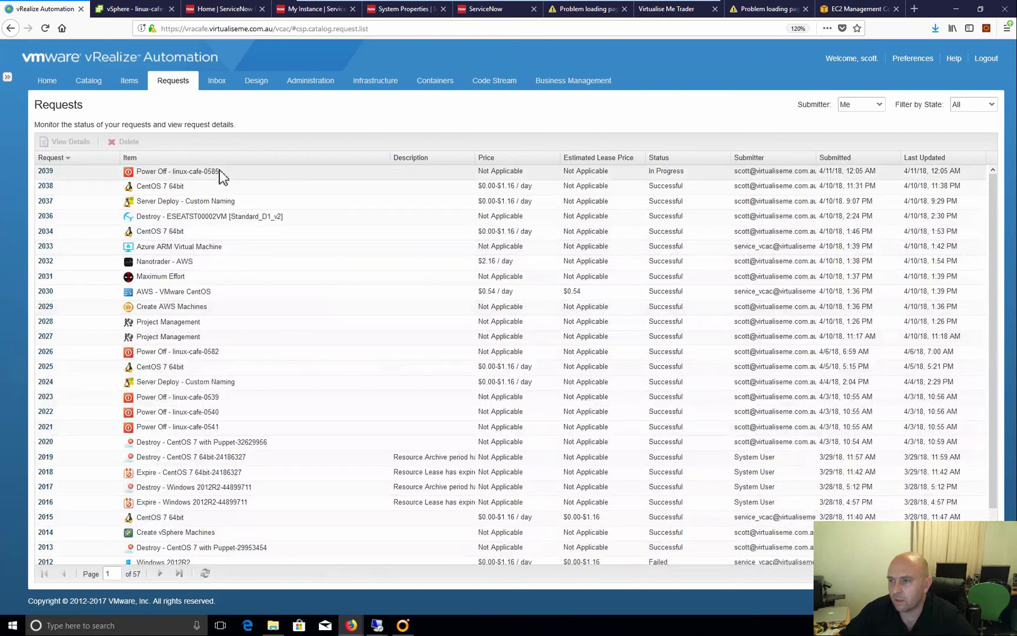
{"action": "left_click", "coordinate": [206, 574]}
{"action": "left_click", "coordinate": [205, 574]}
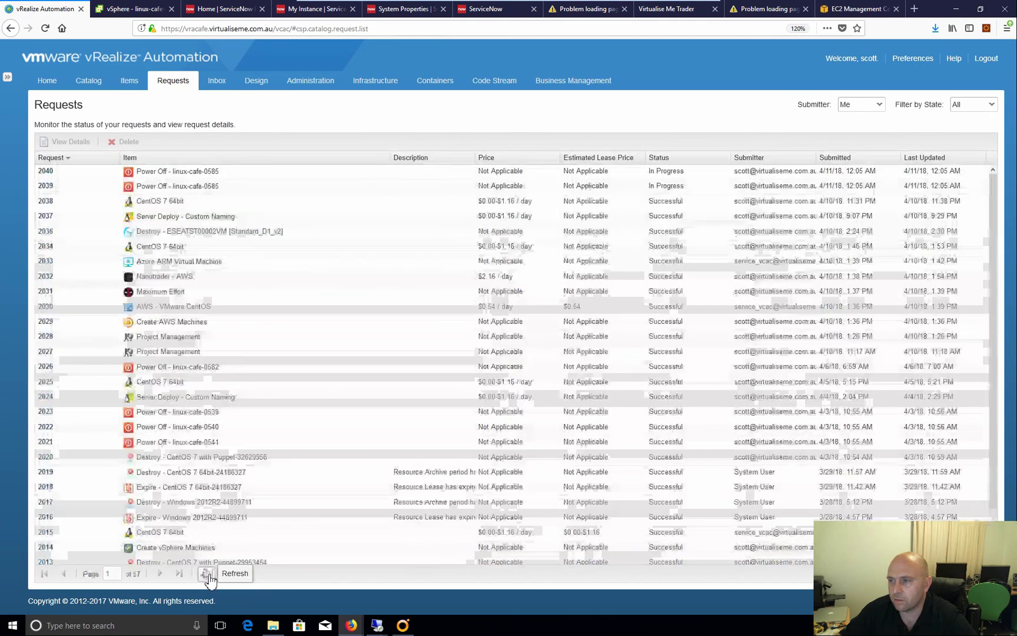
{"action": "left_click", "coordinate": [205, 574]}
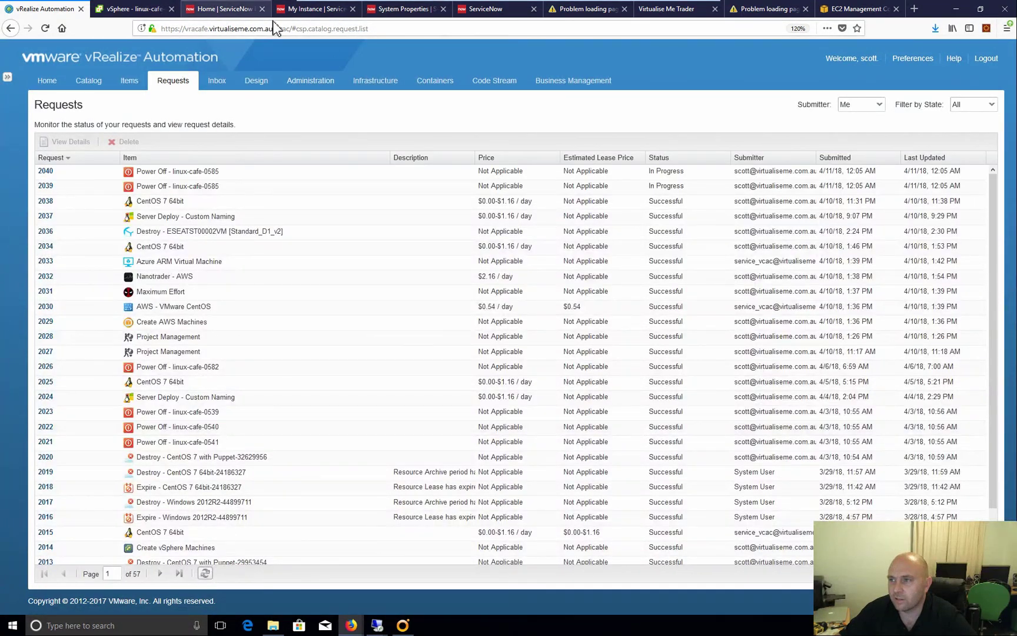
{"action": "mouse_move", "coordinate": [351, 626]}
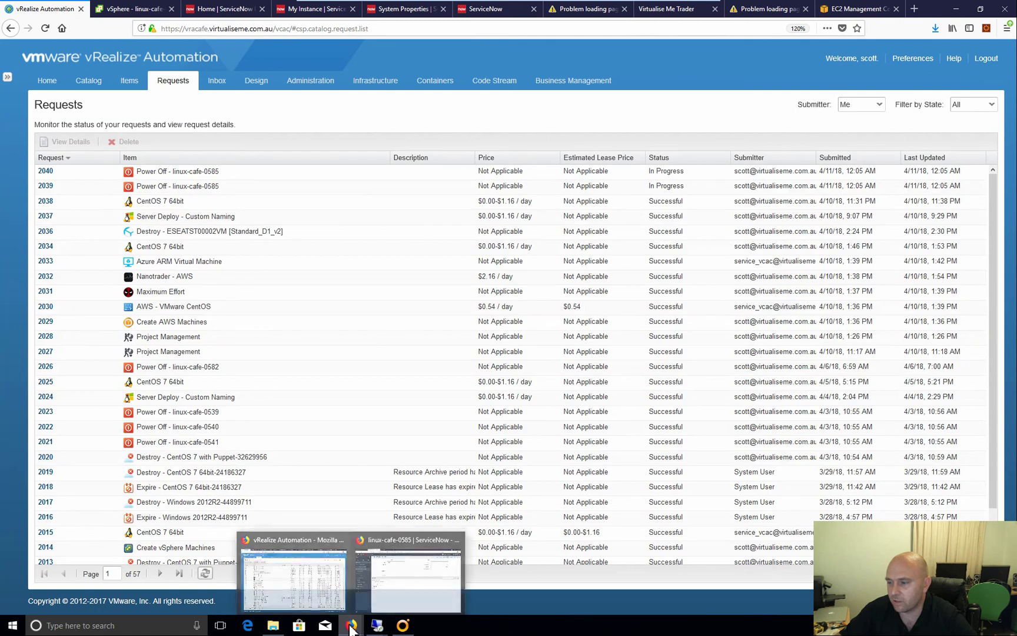
{"action": "left_click", "coordinate": [379, 576]}
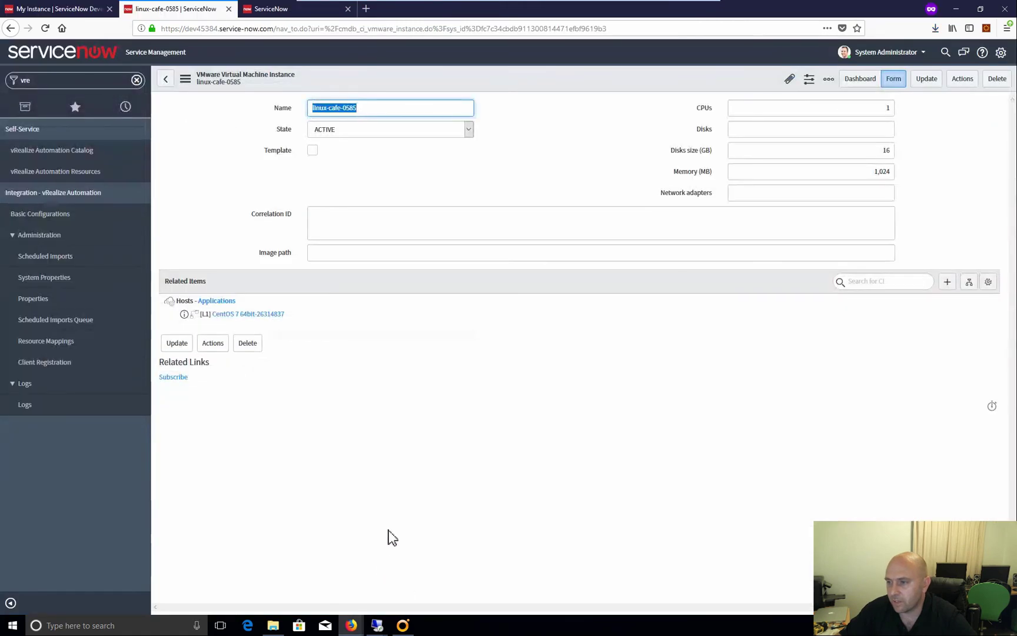
Destroy the CentOS 7 64bit-26314837 deployment from its application record's actions, then return to vRealize Automation
{"action": "left_click", "coordinate": [262, 317]}
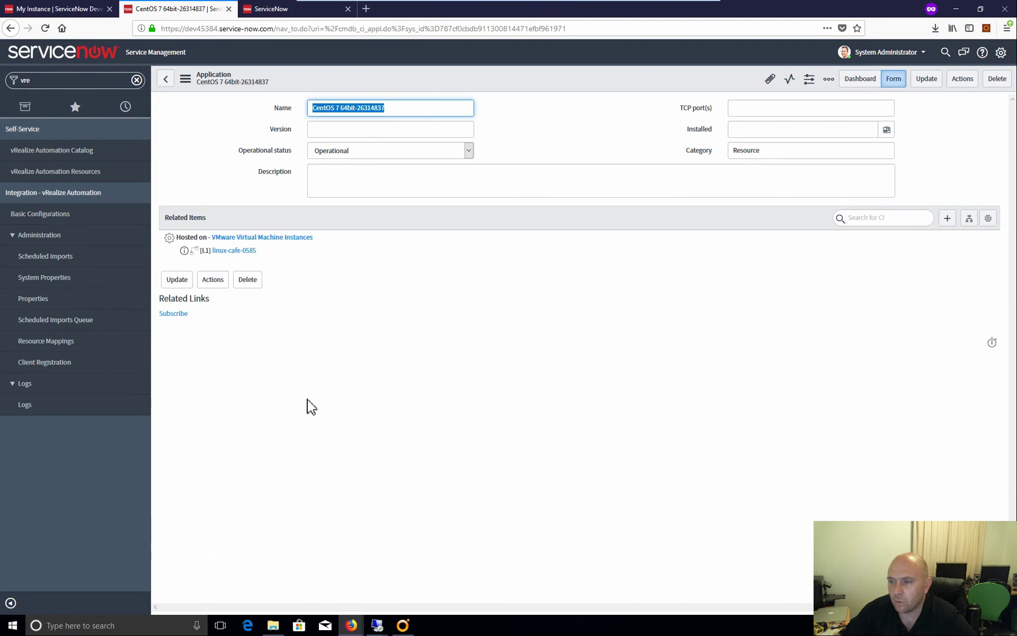
{"action": "left_click", "coordinate": [216, 280]}
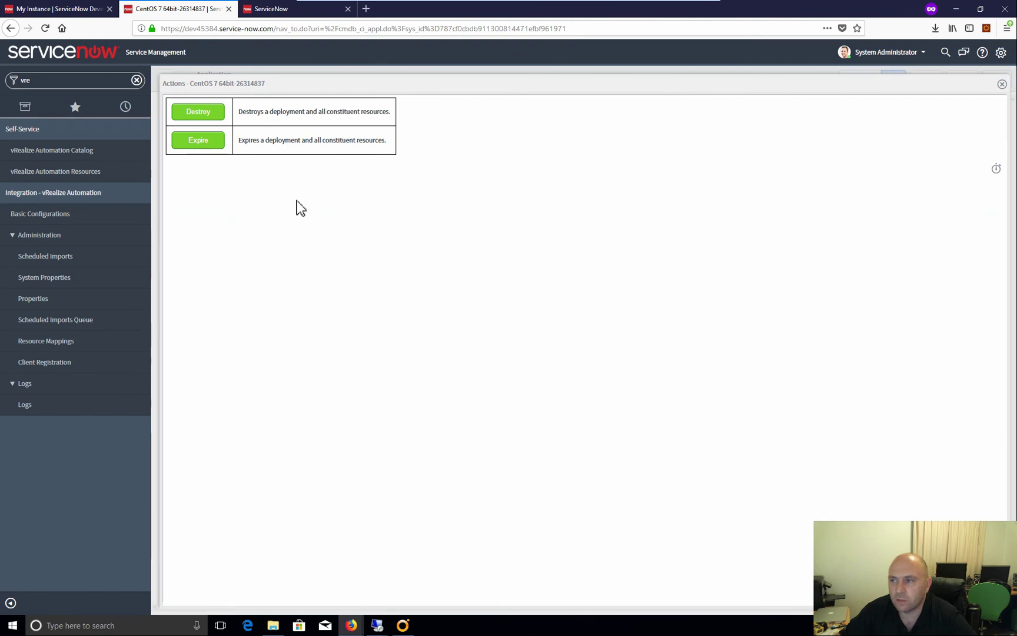
{"action": "left_click", "coordinate": [211, 121]}
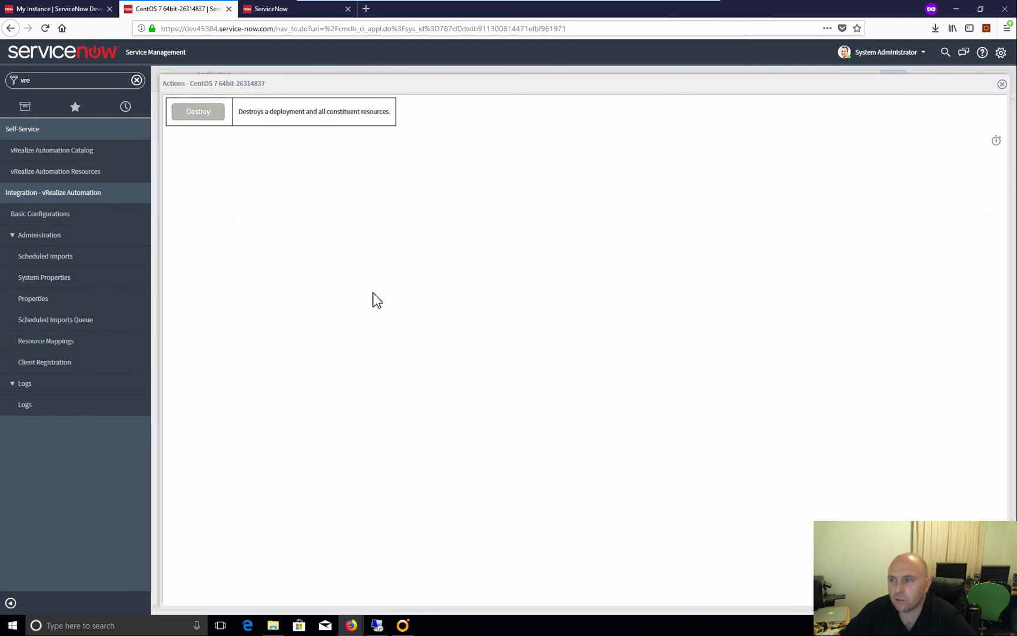
{"action": "mouse_move", "coordinate": [350, 625]}
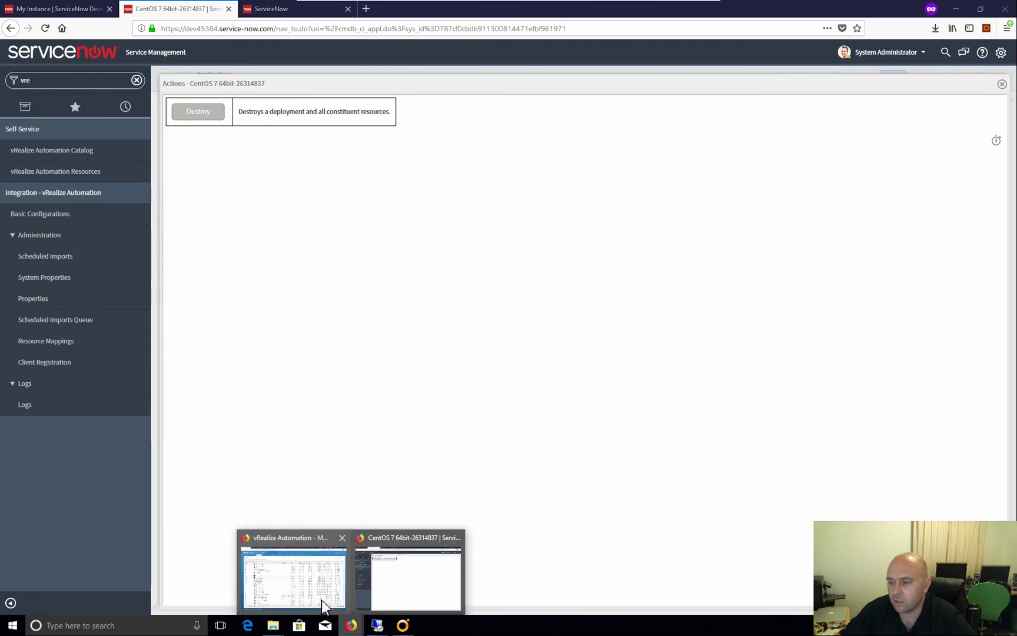
{"action": "left_click", "coordinate": [323, 605]}
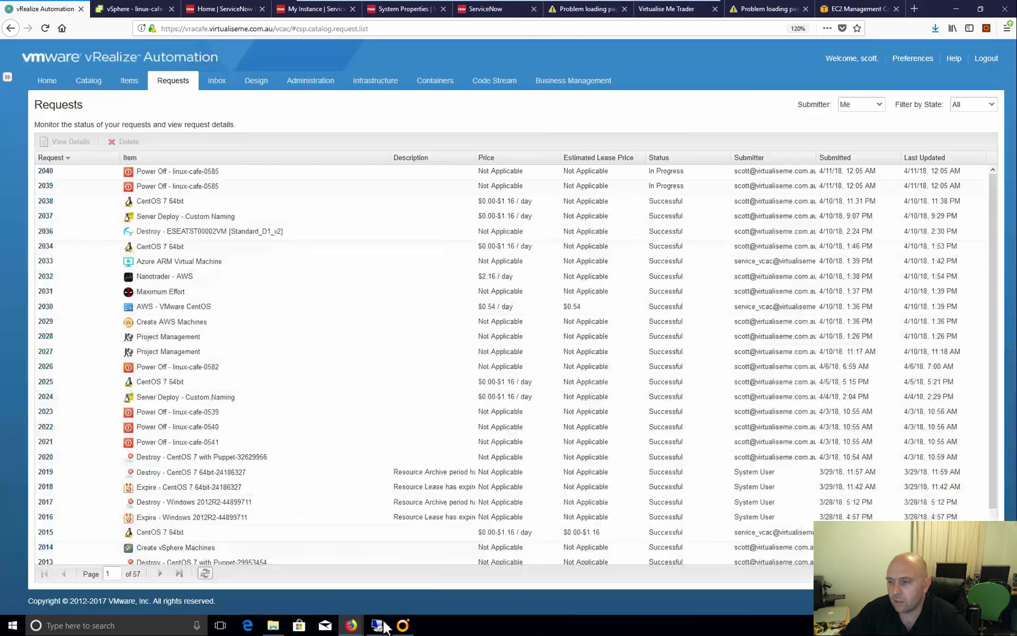
Refresh the Requests list twice until request 2041, Destroy - CentOS 7 64bit-26314837, appears as Submitted
{"action": "left_click", "coordinate": [206, 574]}
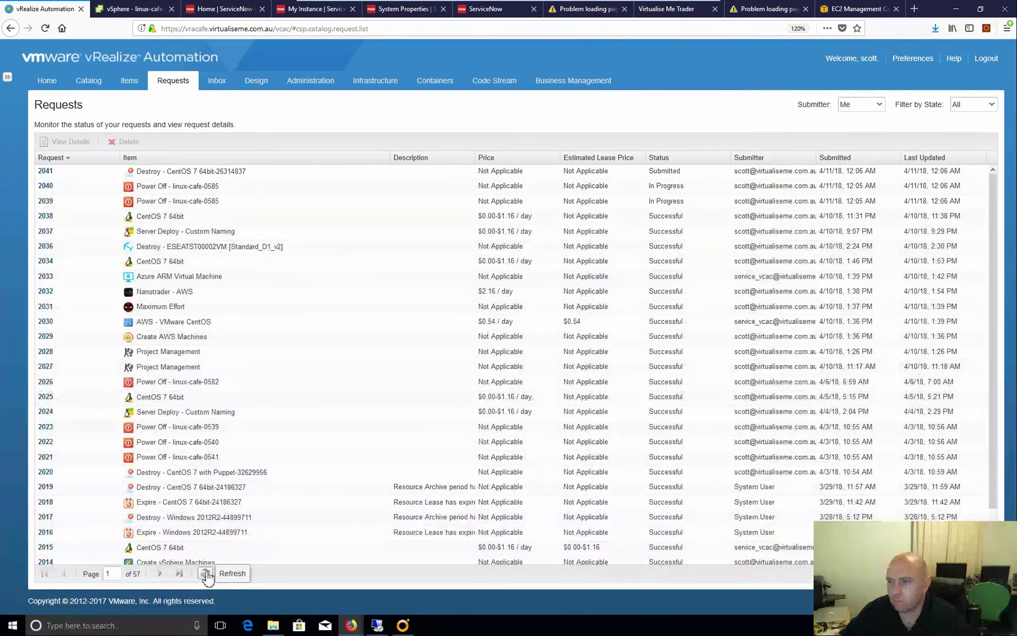
{"action": "left_click", "coordinate": [206, 574]}
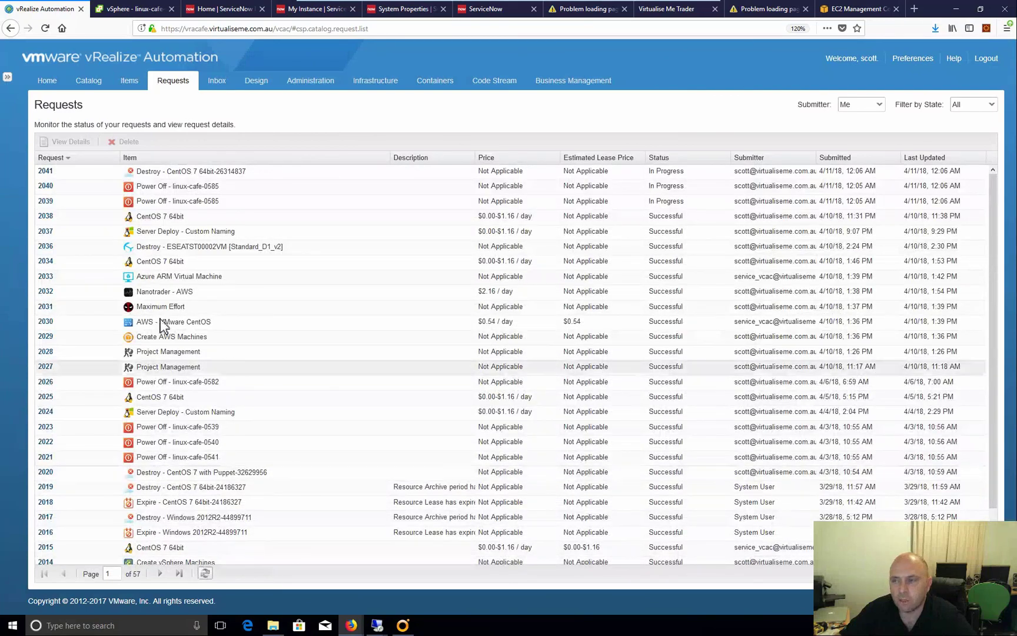